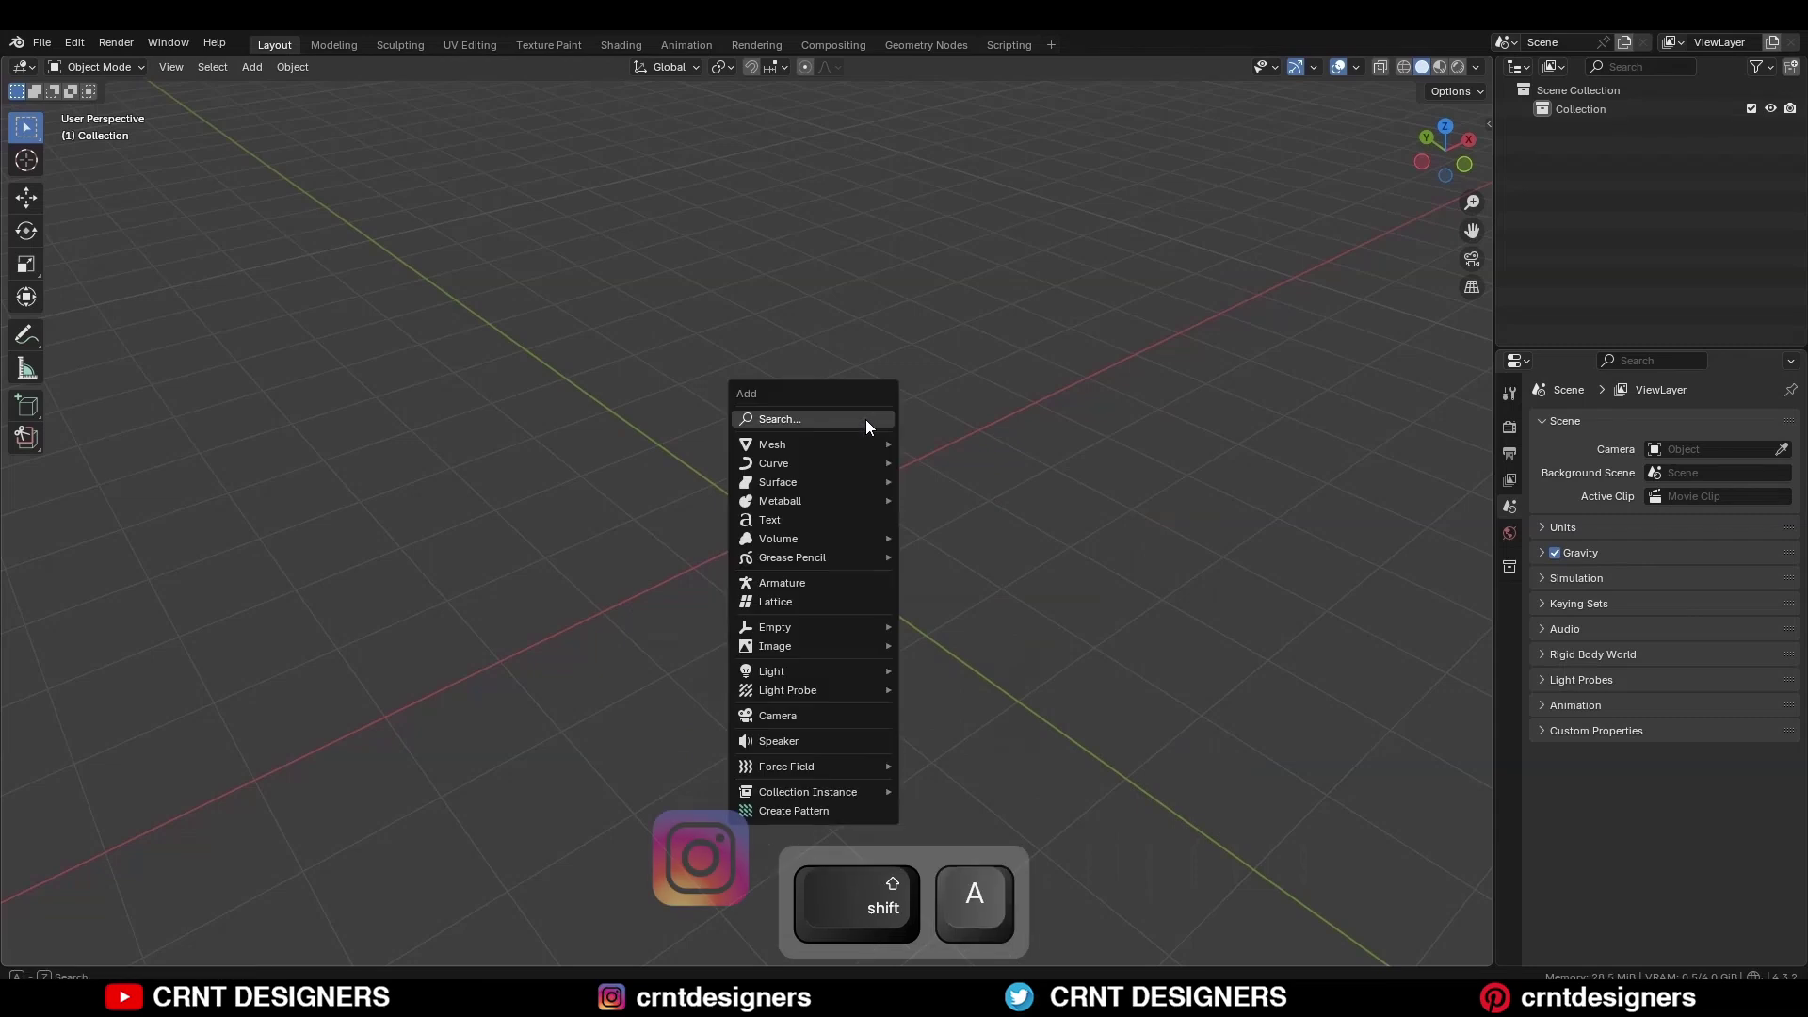
- Add a round cube mesh using the Clay Bar preset and set its X size to 2
mouse_move(838, 444)
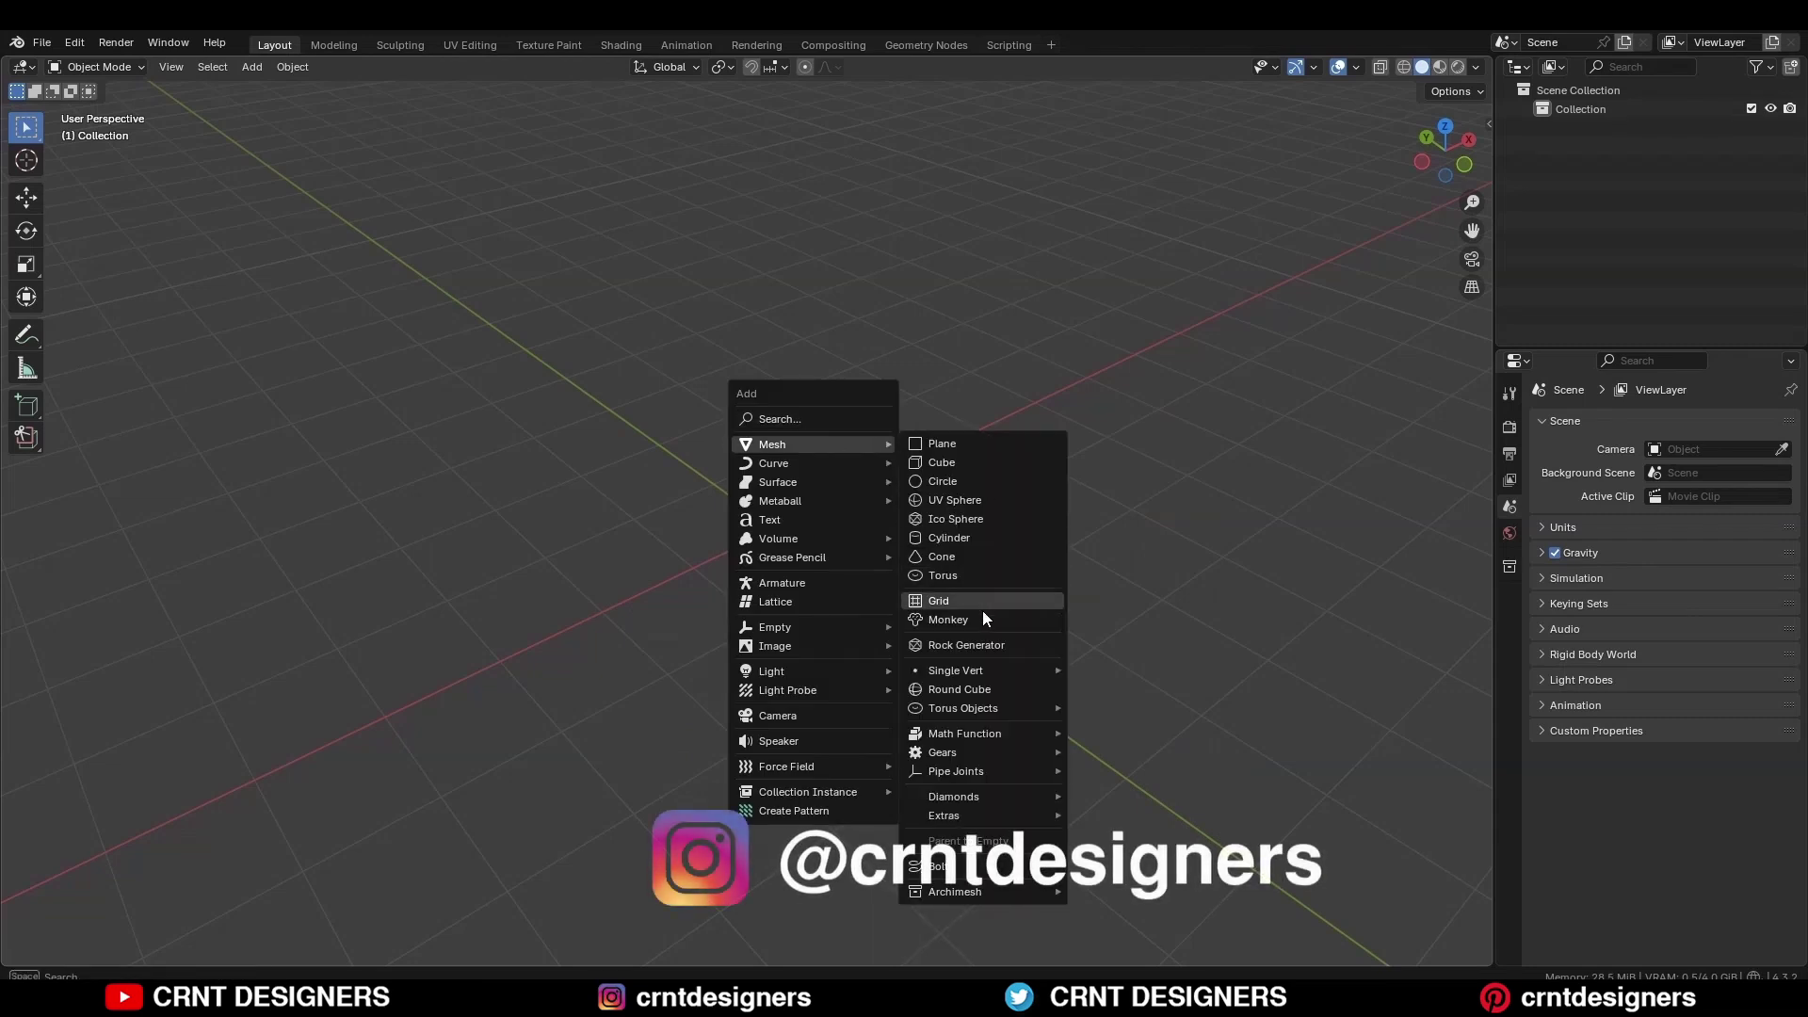
click(979, 688)
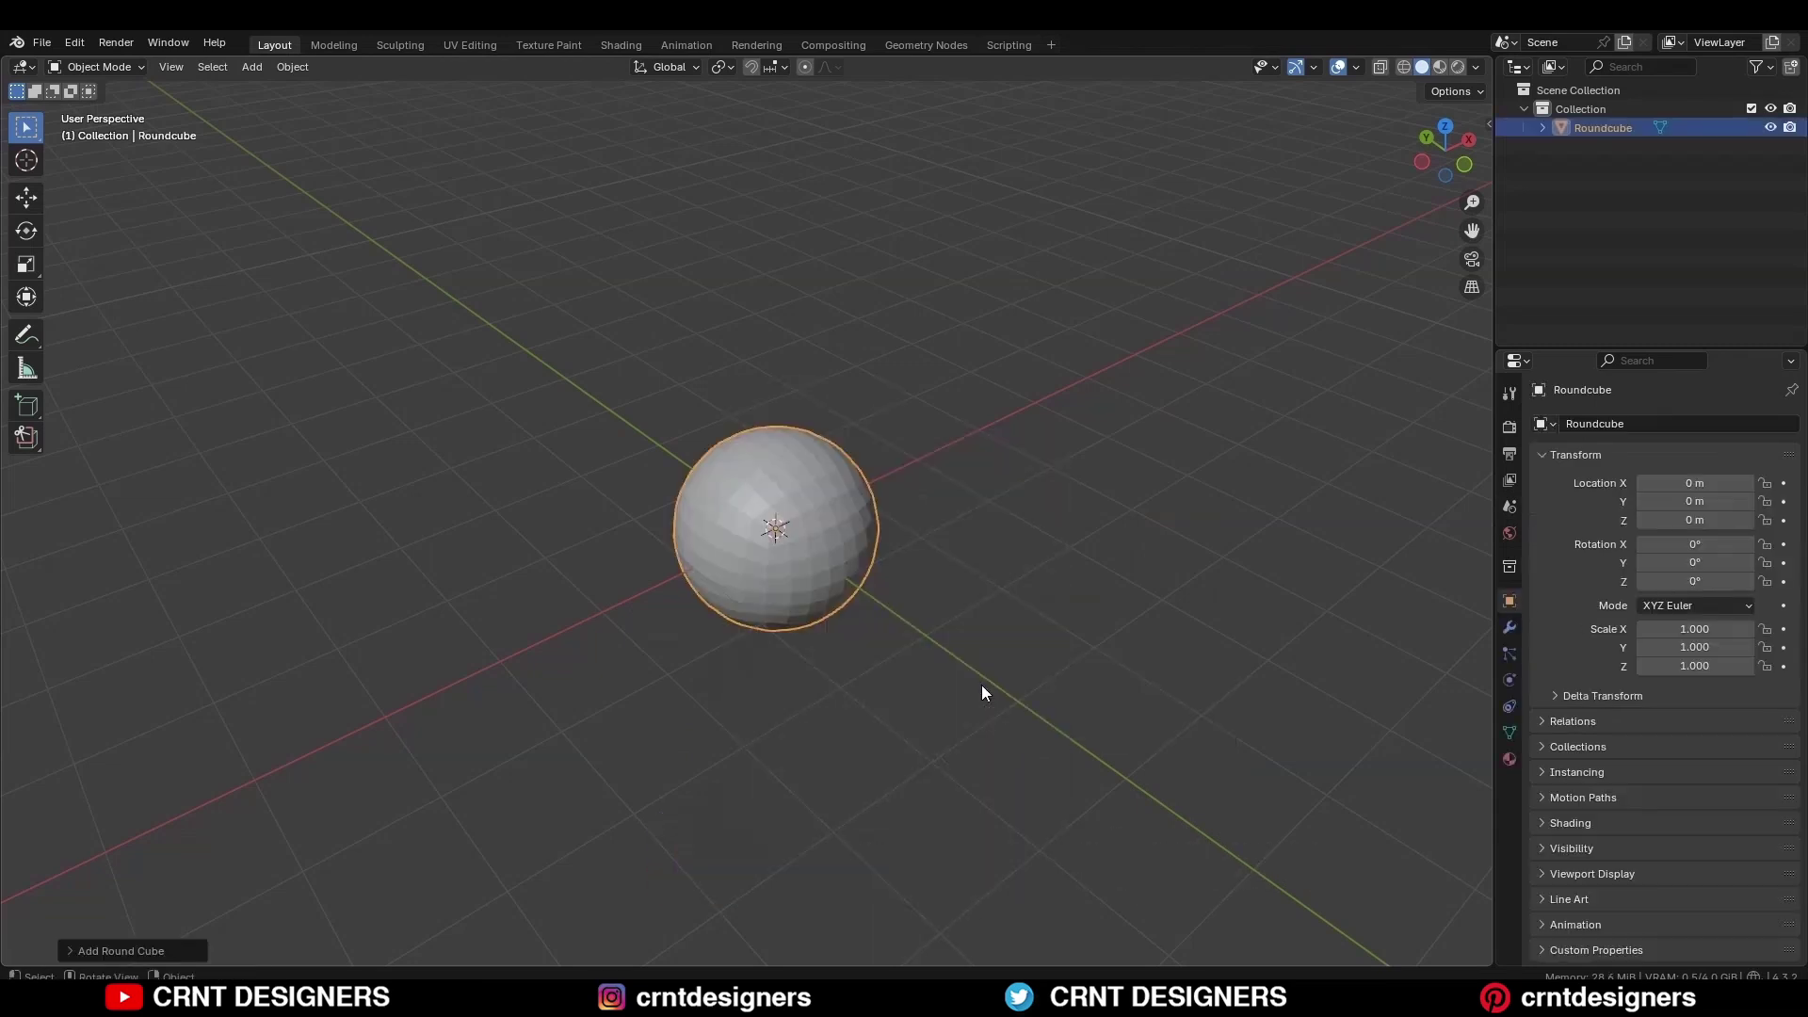
click(103, 951)
click(158, 484)
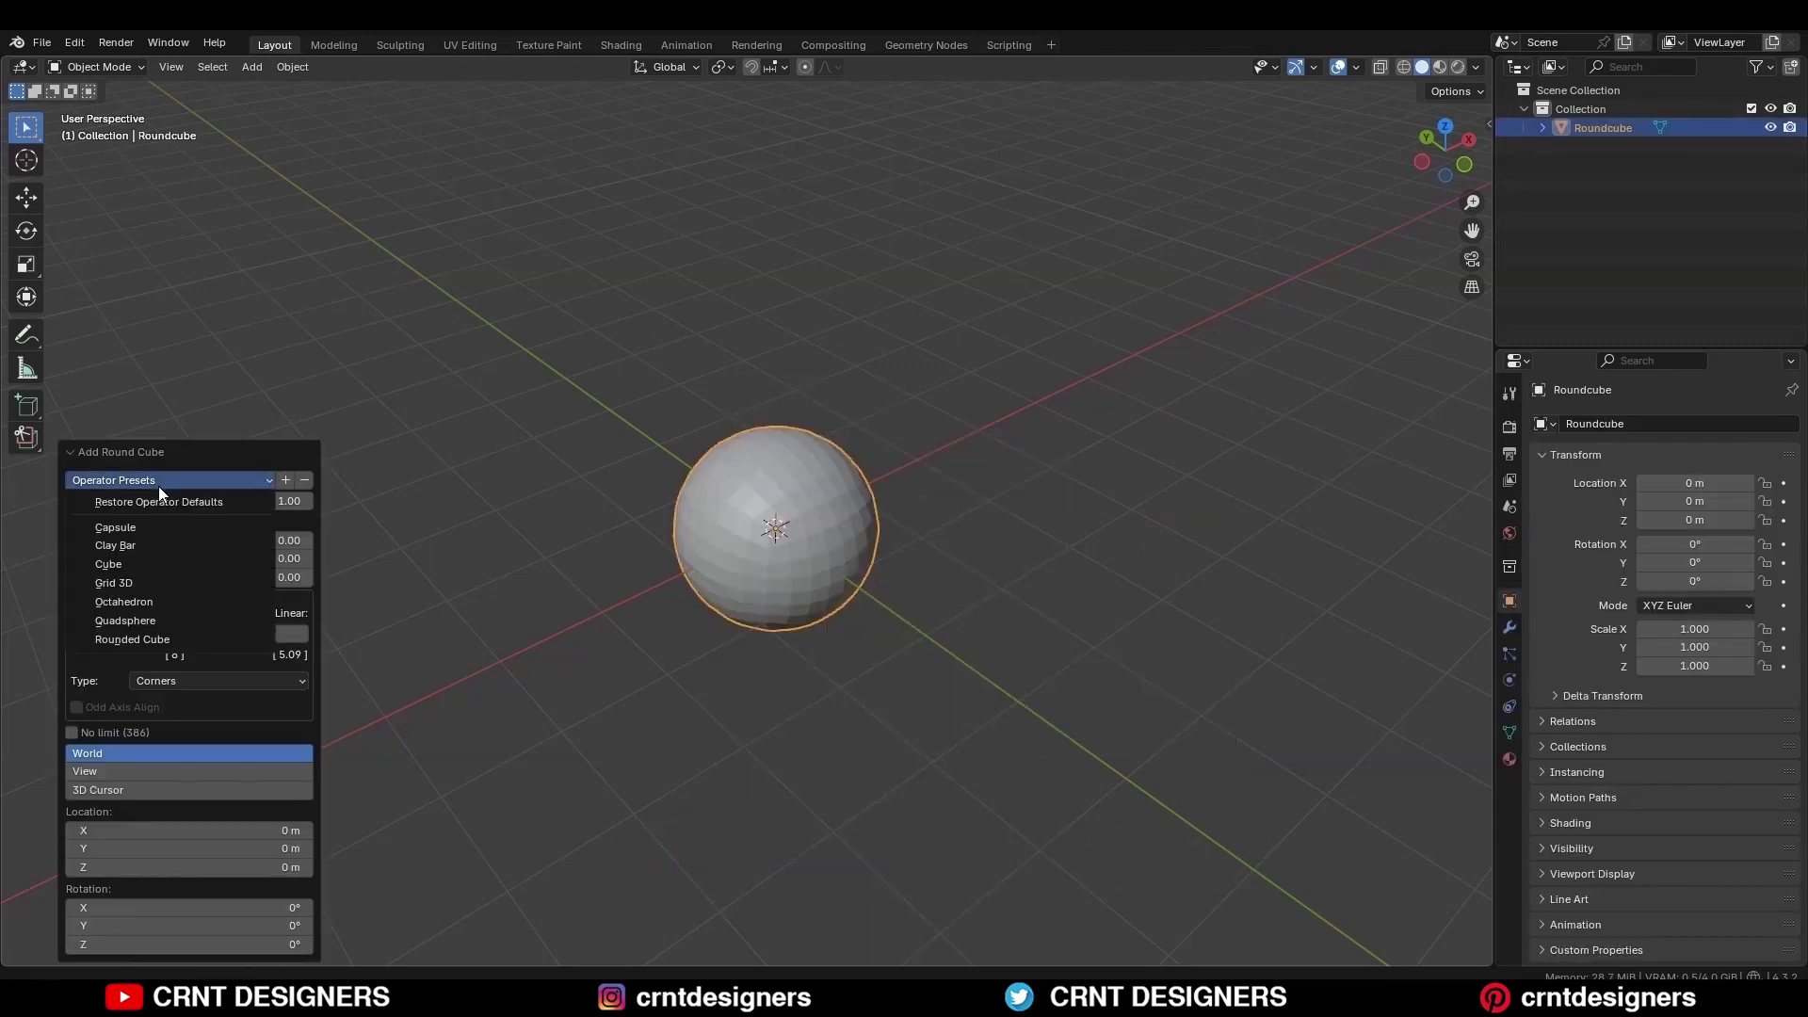
click(156, 545)
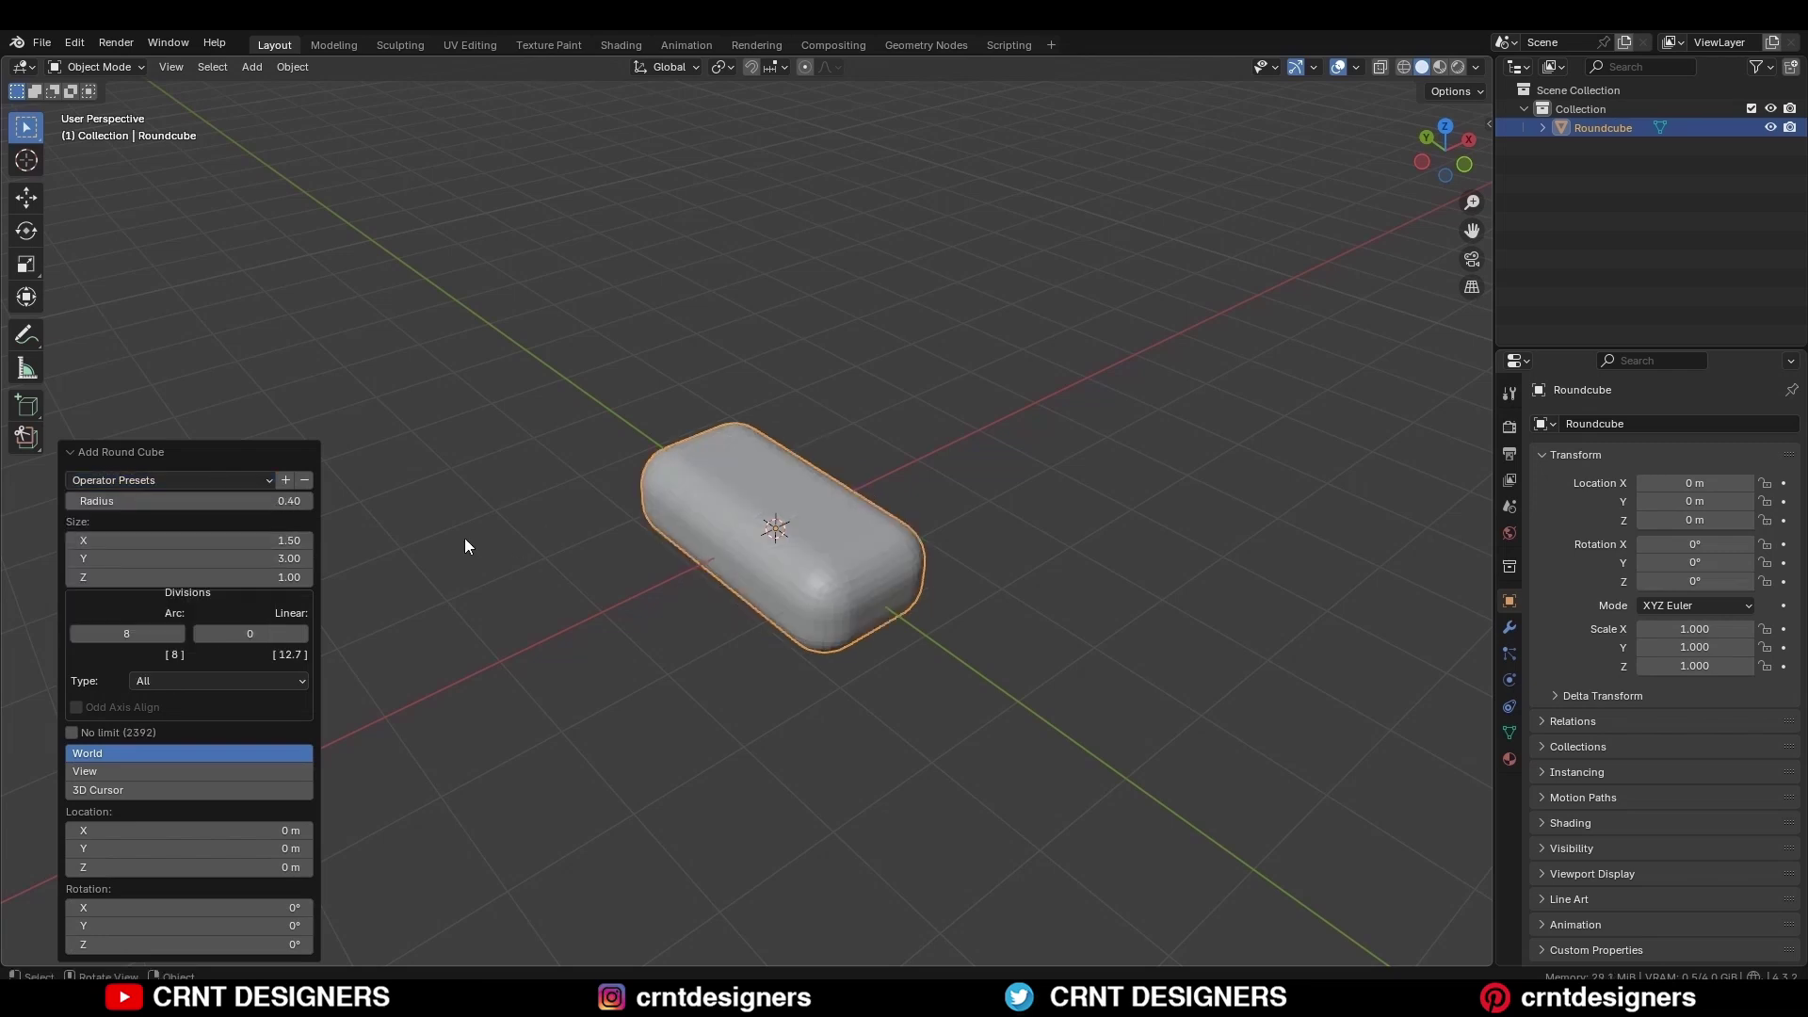
drag(188, 540, 244, 540)
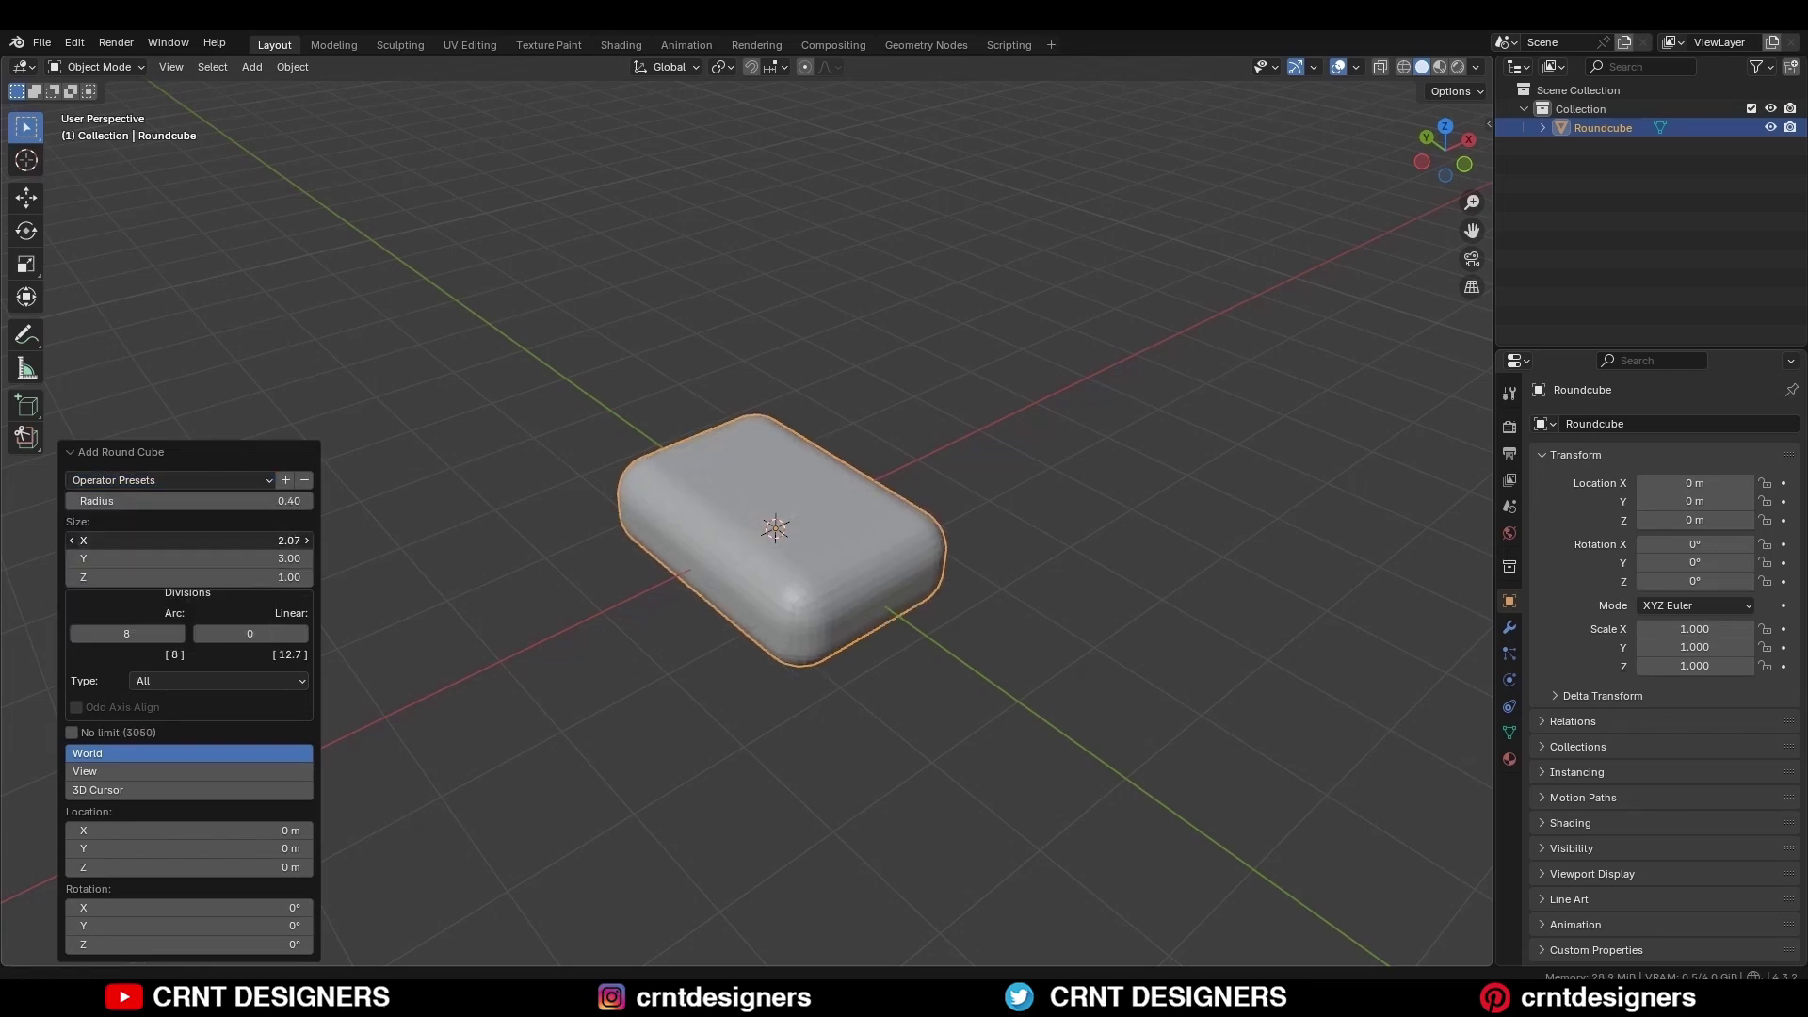
text(2)
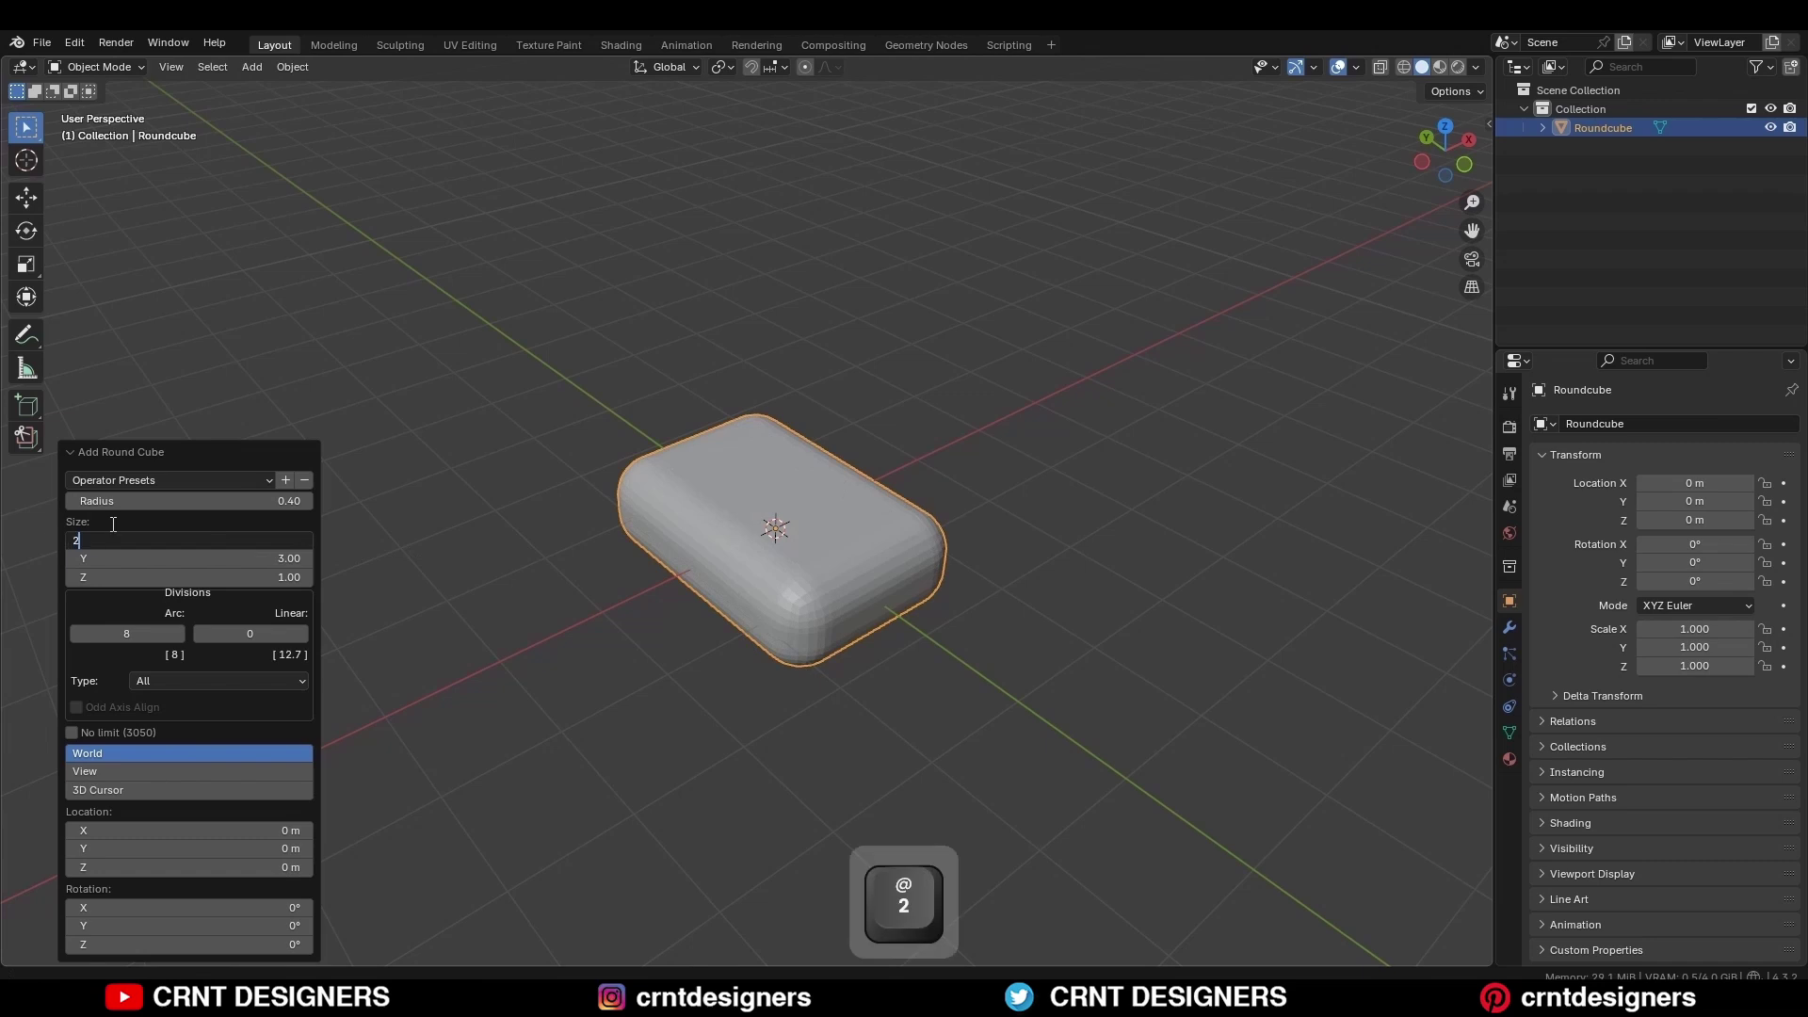
key(Return)
- From the top view, enable the wireframe overlay and set the round cube's arc divisions to 4
key(KP_7)
click(1356, 67)
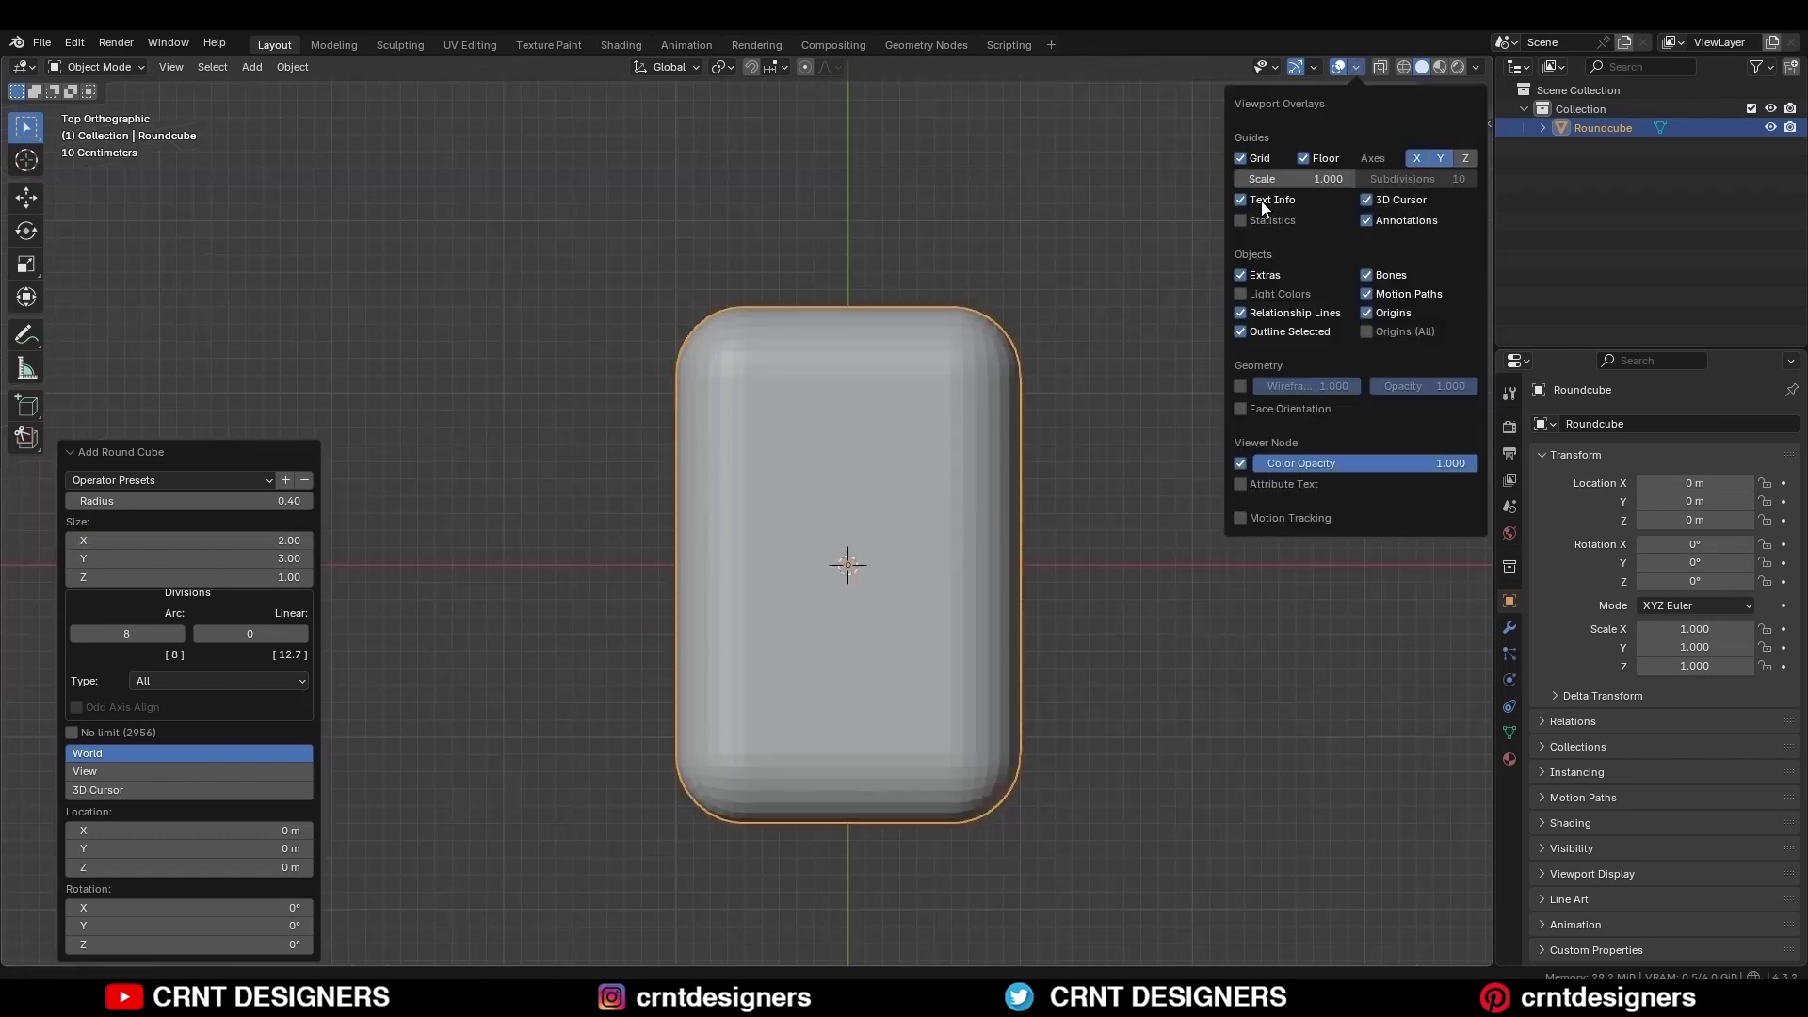
click(1241, 386)
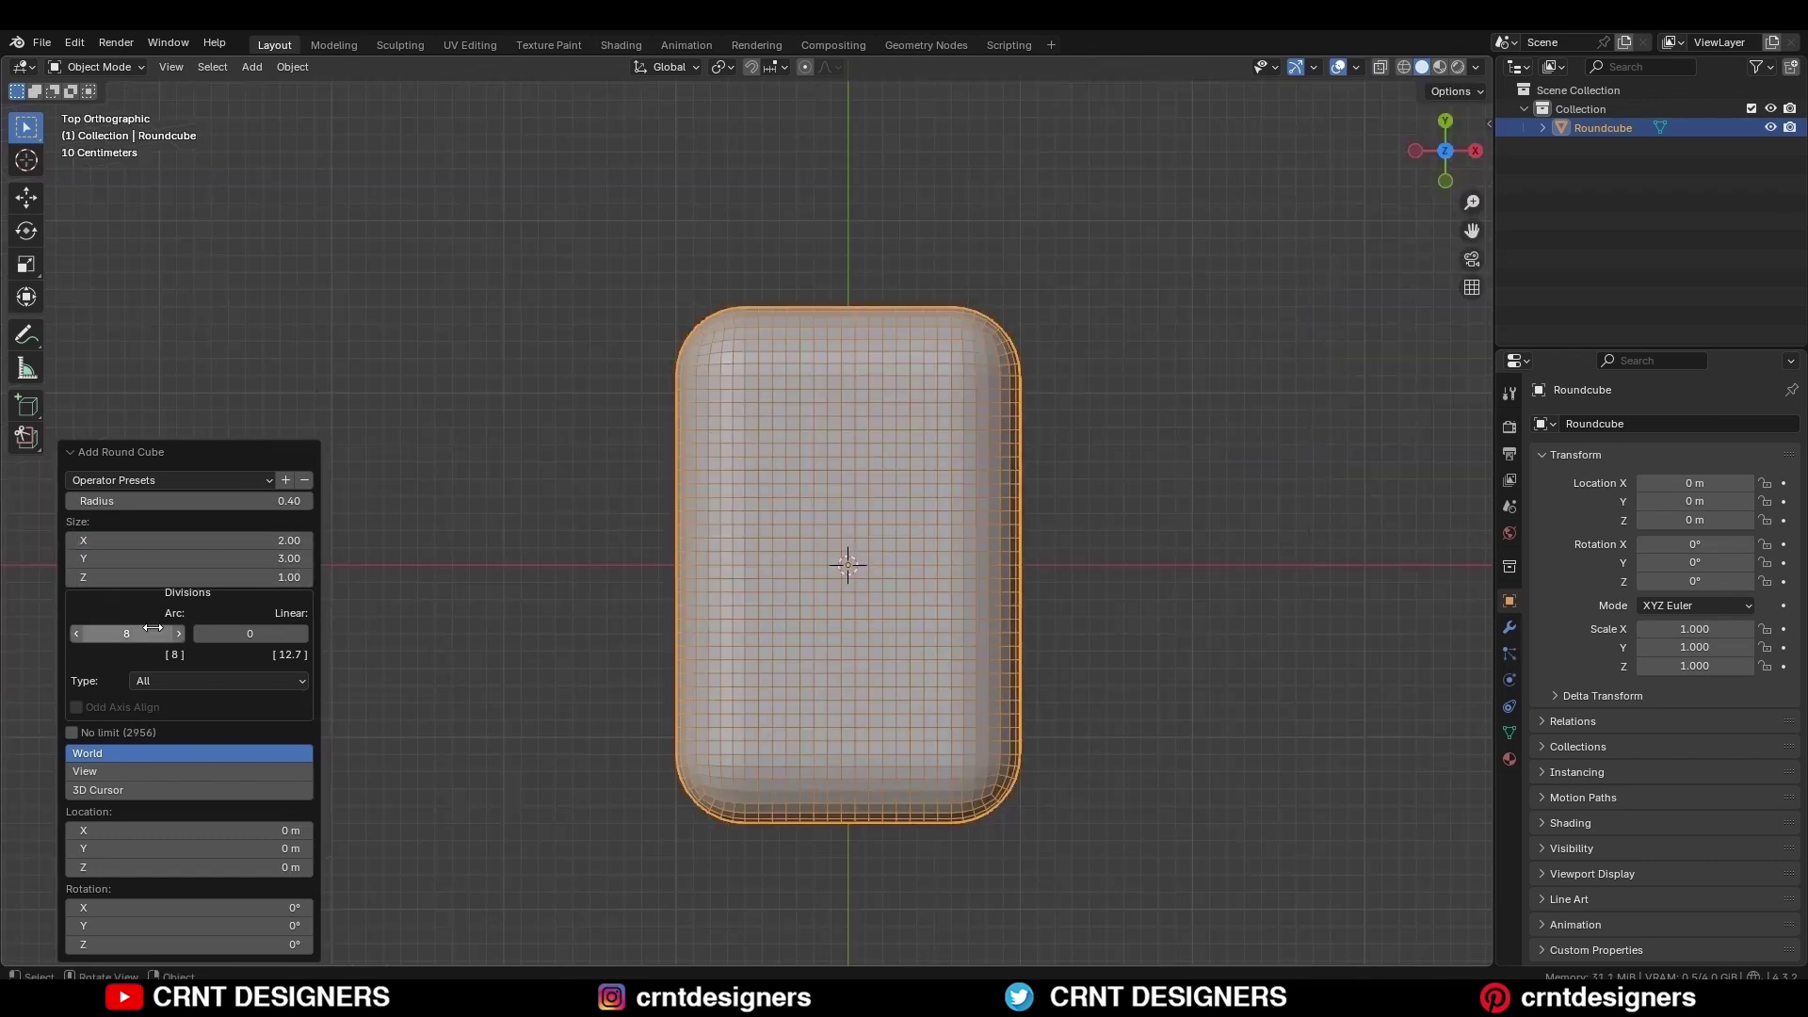
drag(141, 633, 108, 633)
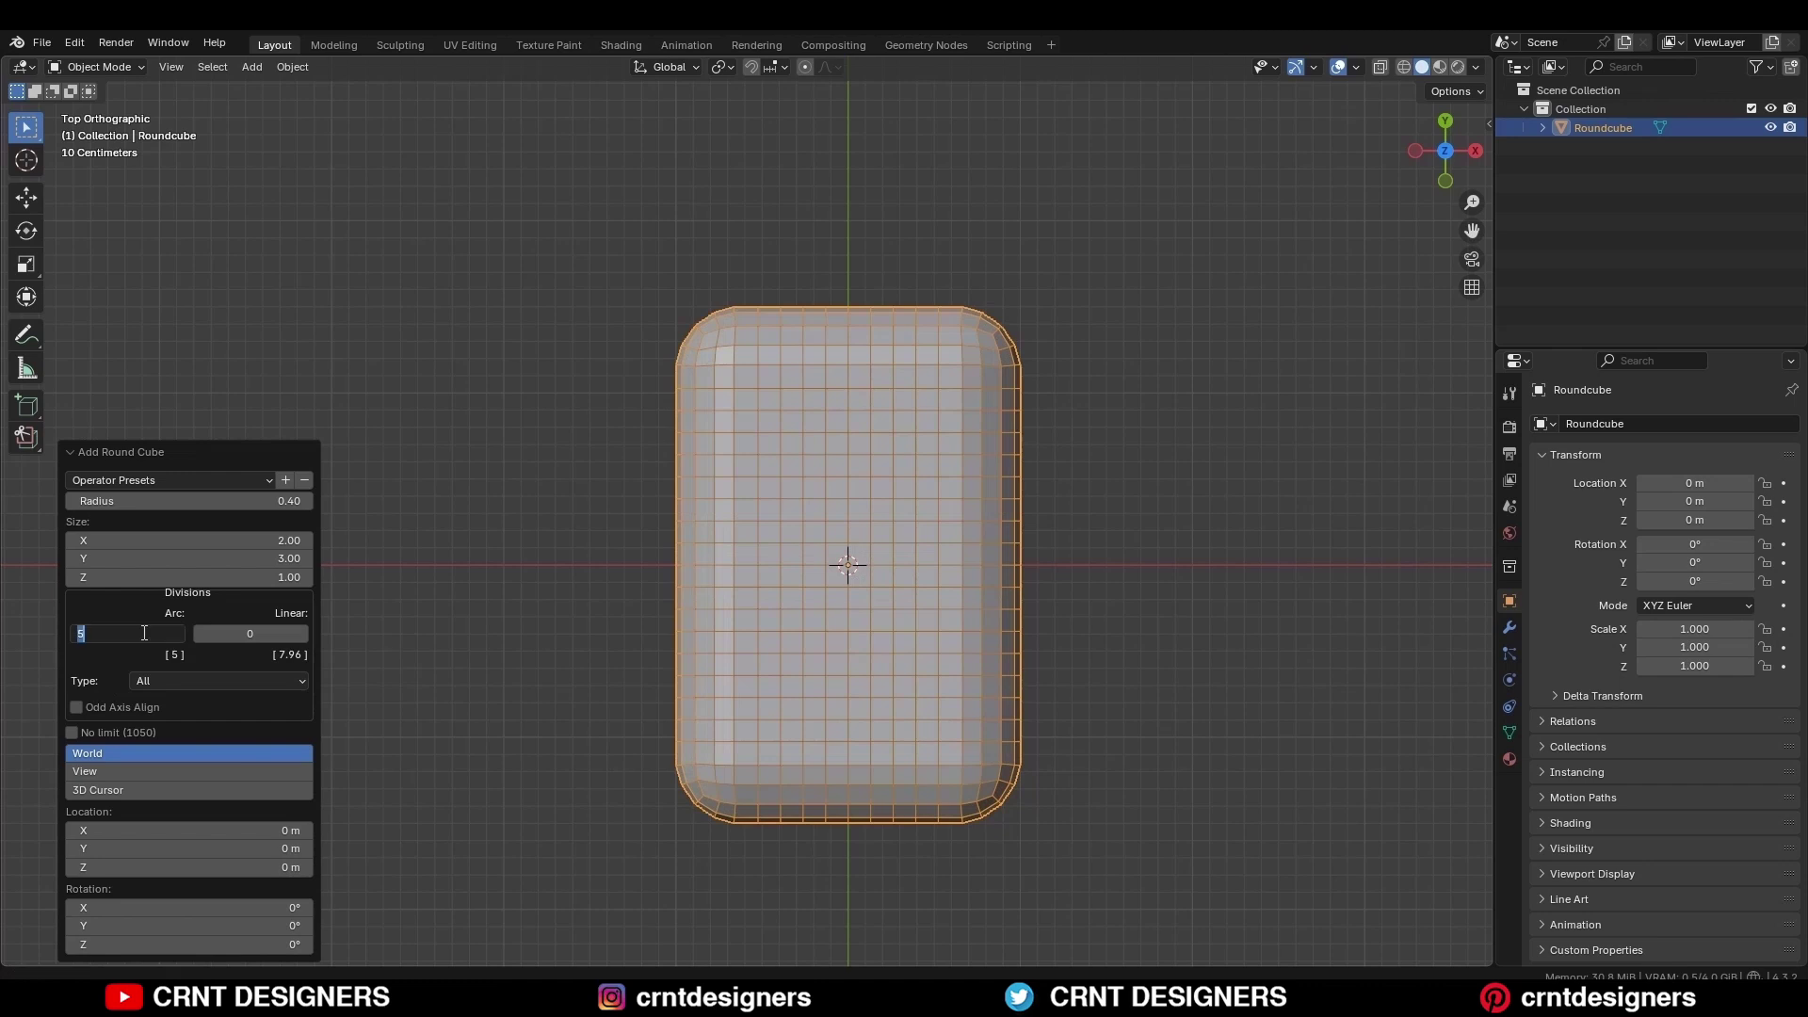
text(4)
key(Return)
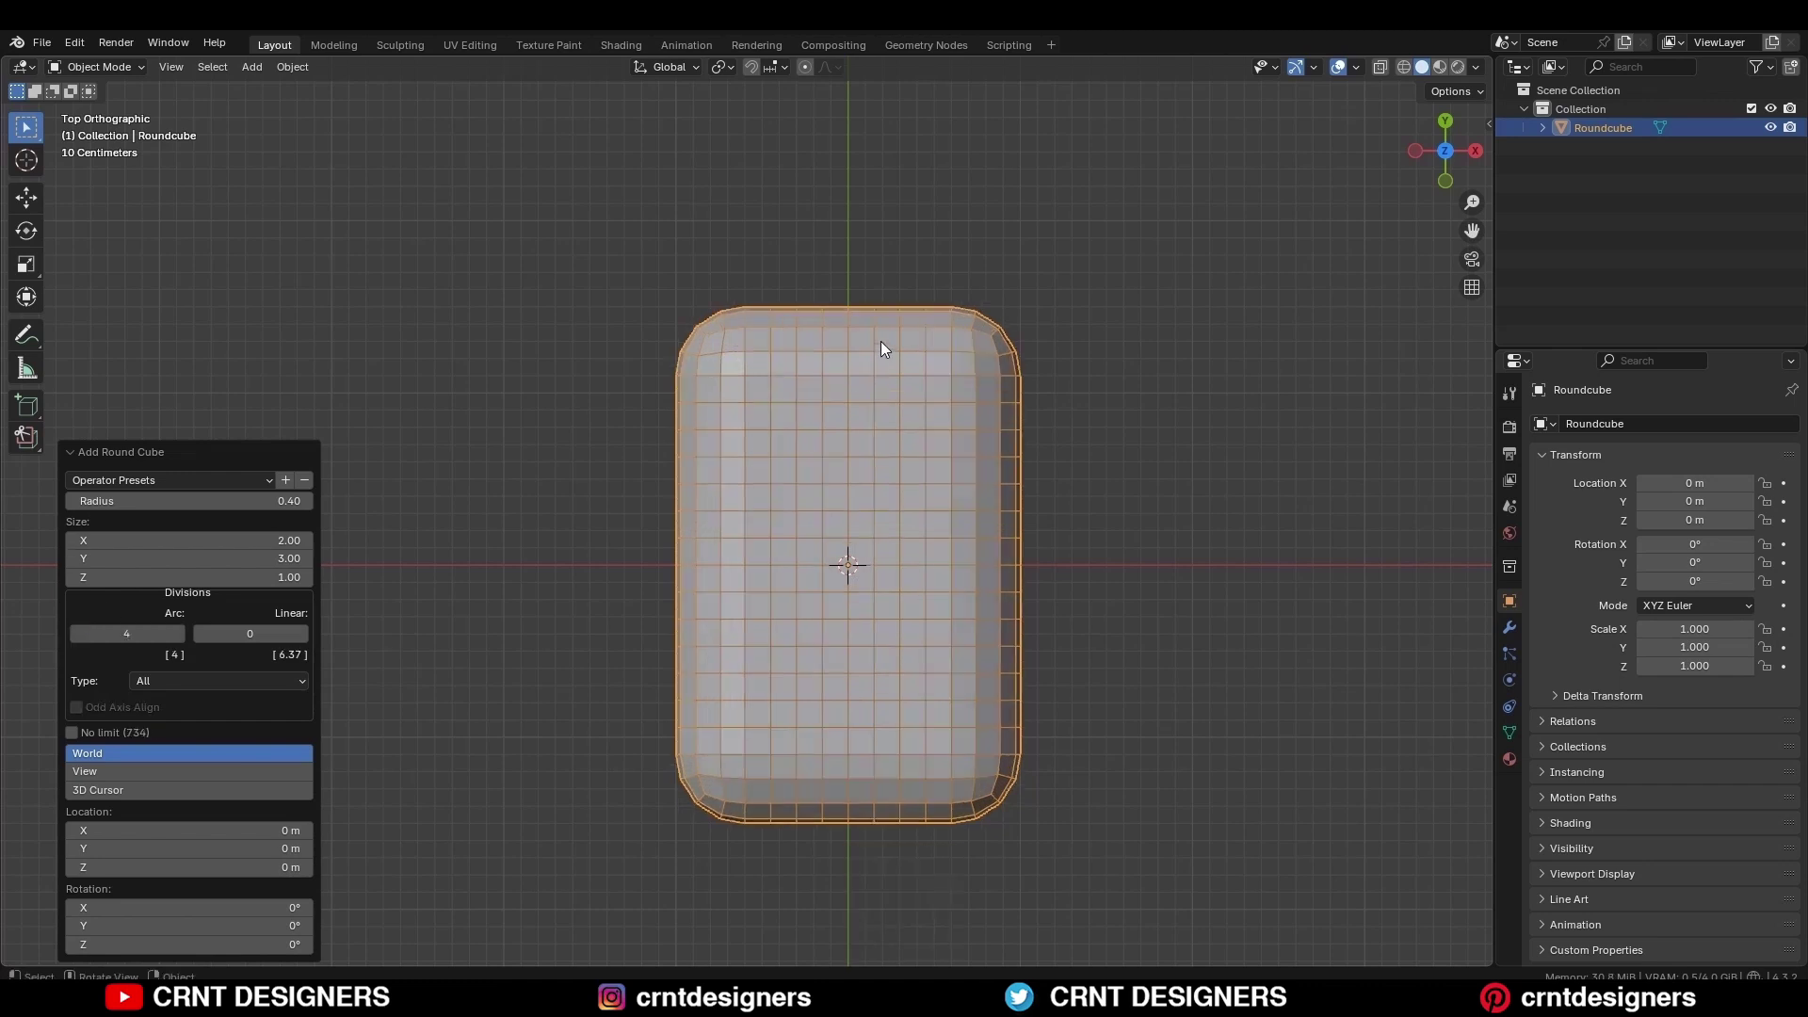
- Rotate the round cube 90° about the X axis so it stands upright, and deselect it
key(KP_3)
key(r)
ctrl+click(891, 439)
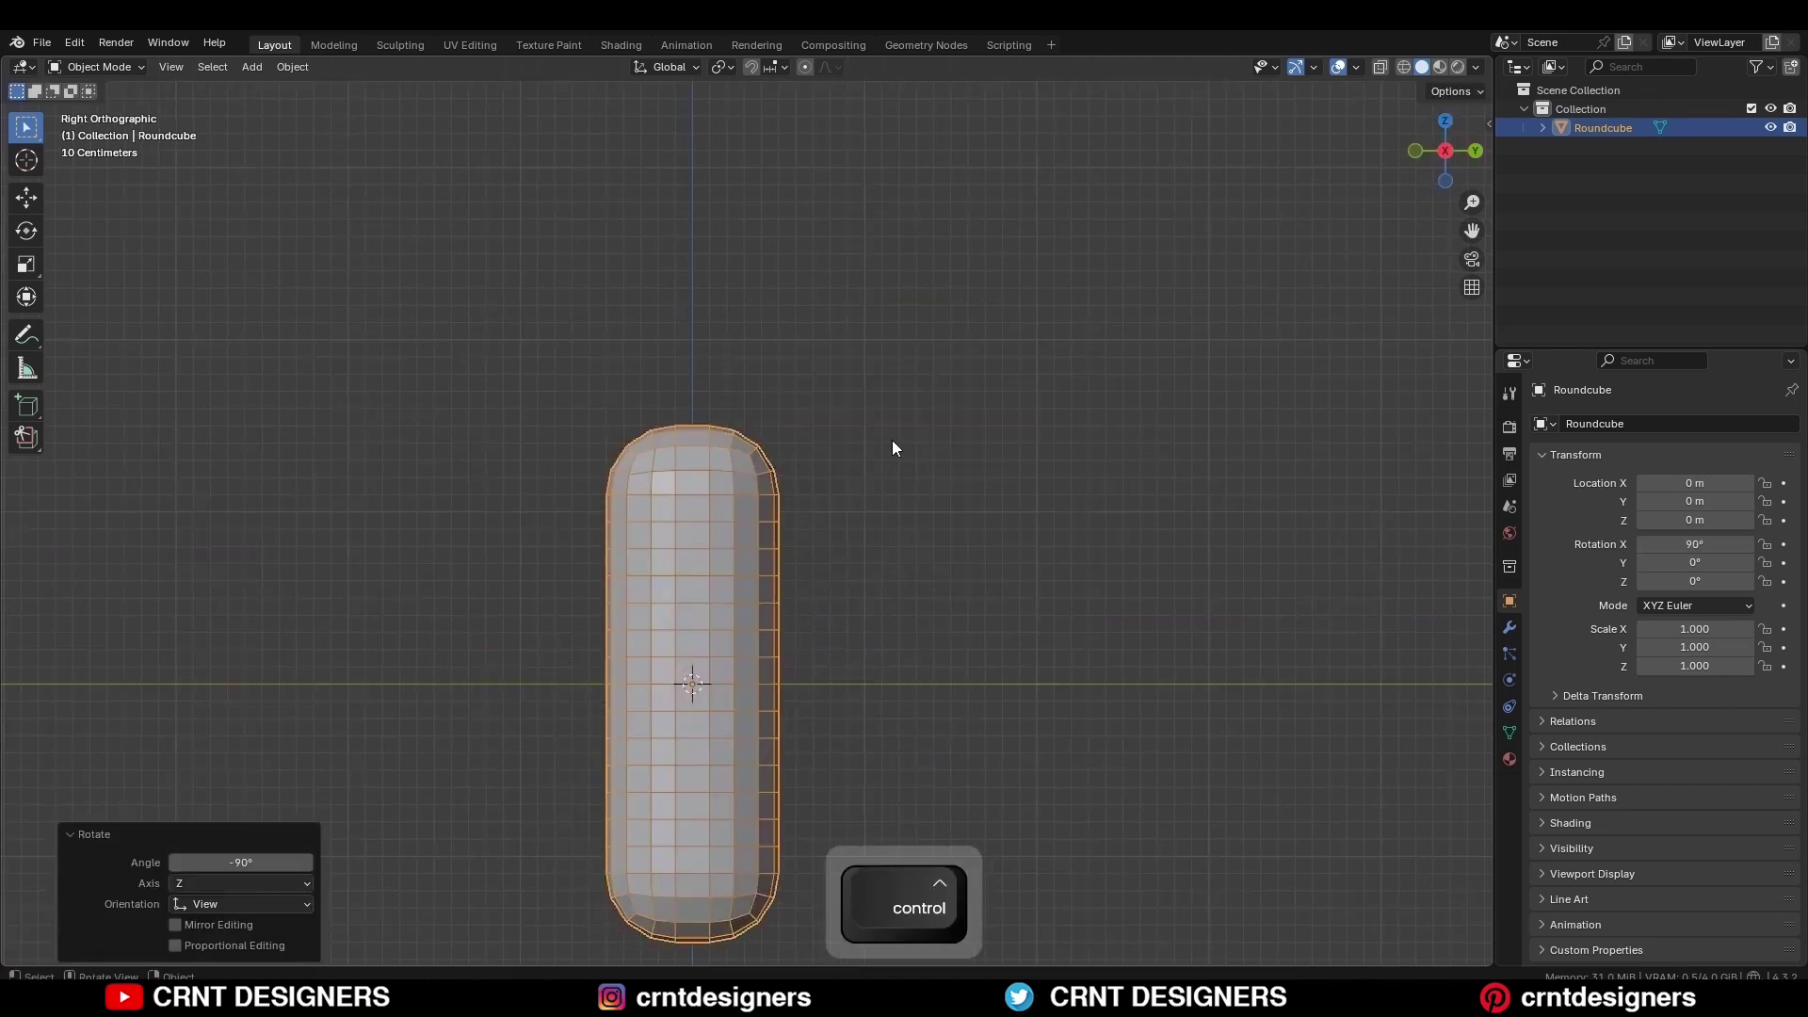
click(891, 439)
- Add a cylinder with 16 vertices at the world origin
key(KP_1)
key(shift+a)
mouse_move(838, 366)
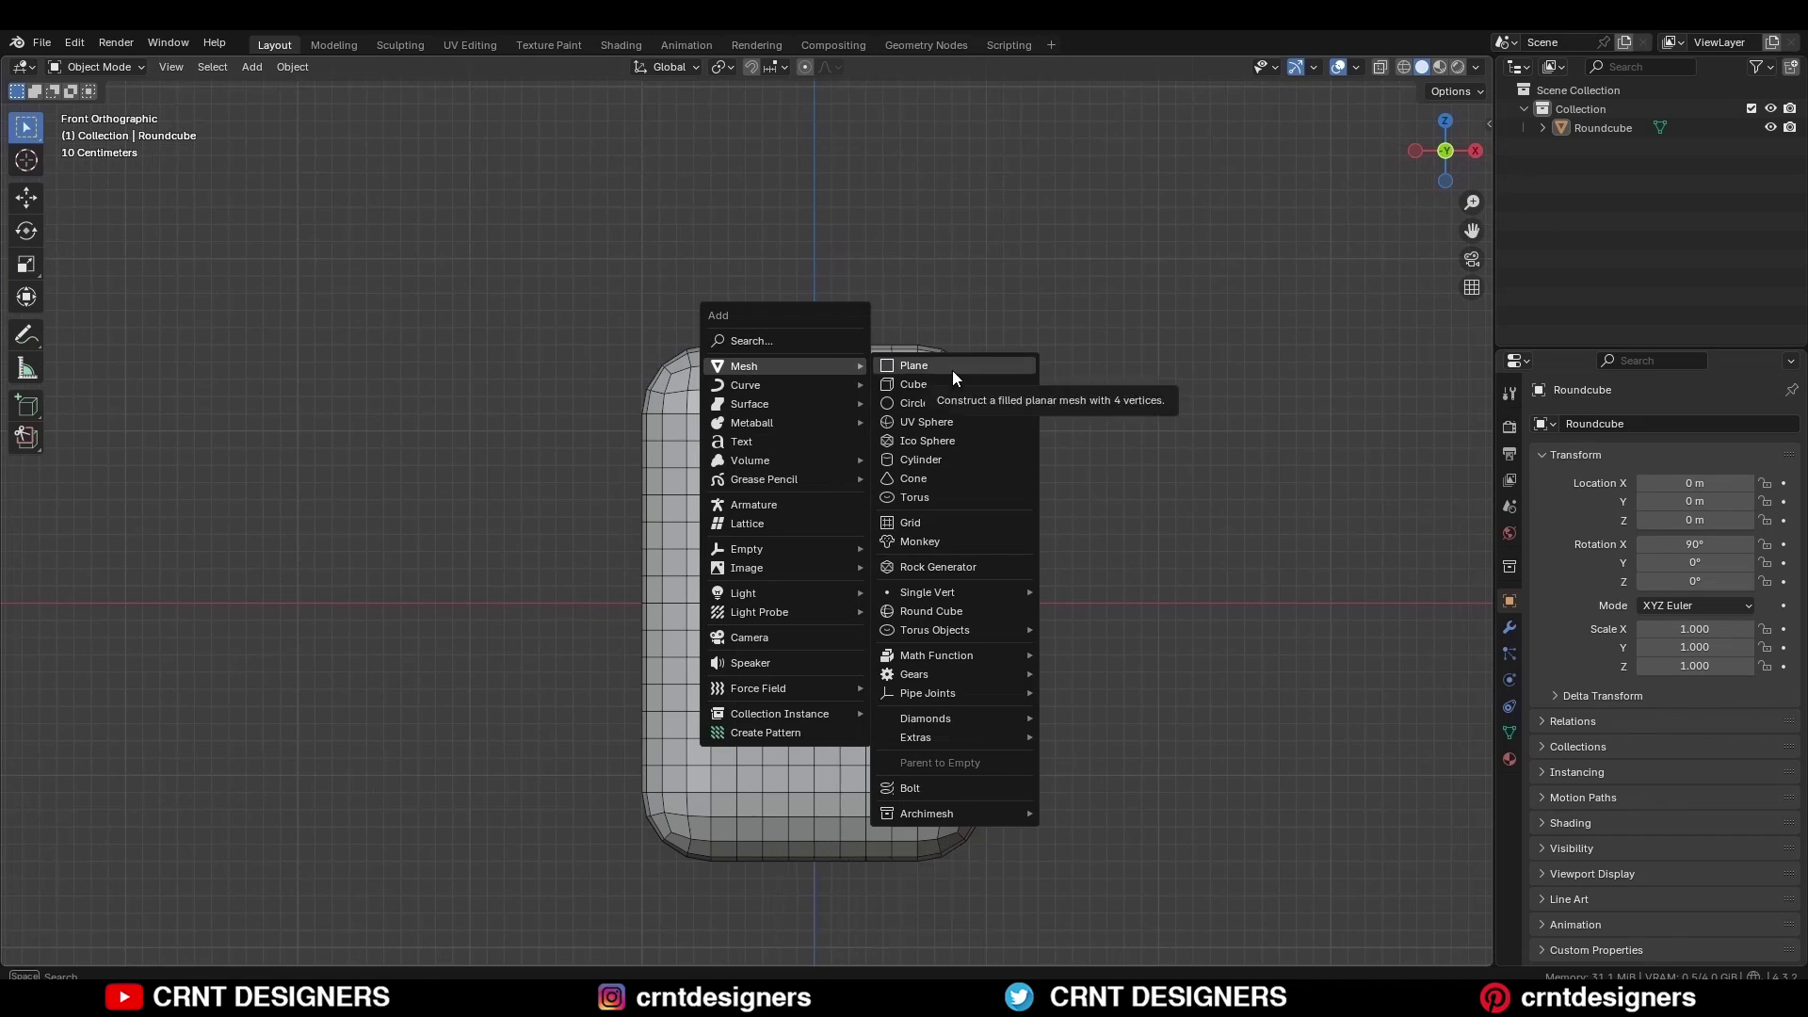
click(960, 461)
click(271, 722)
text(16)
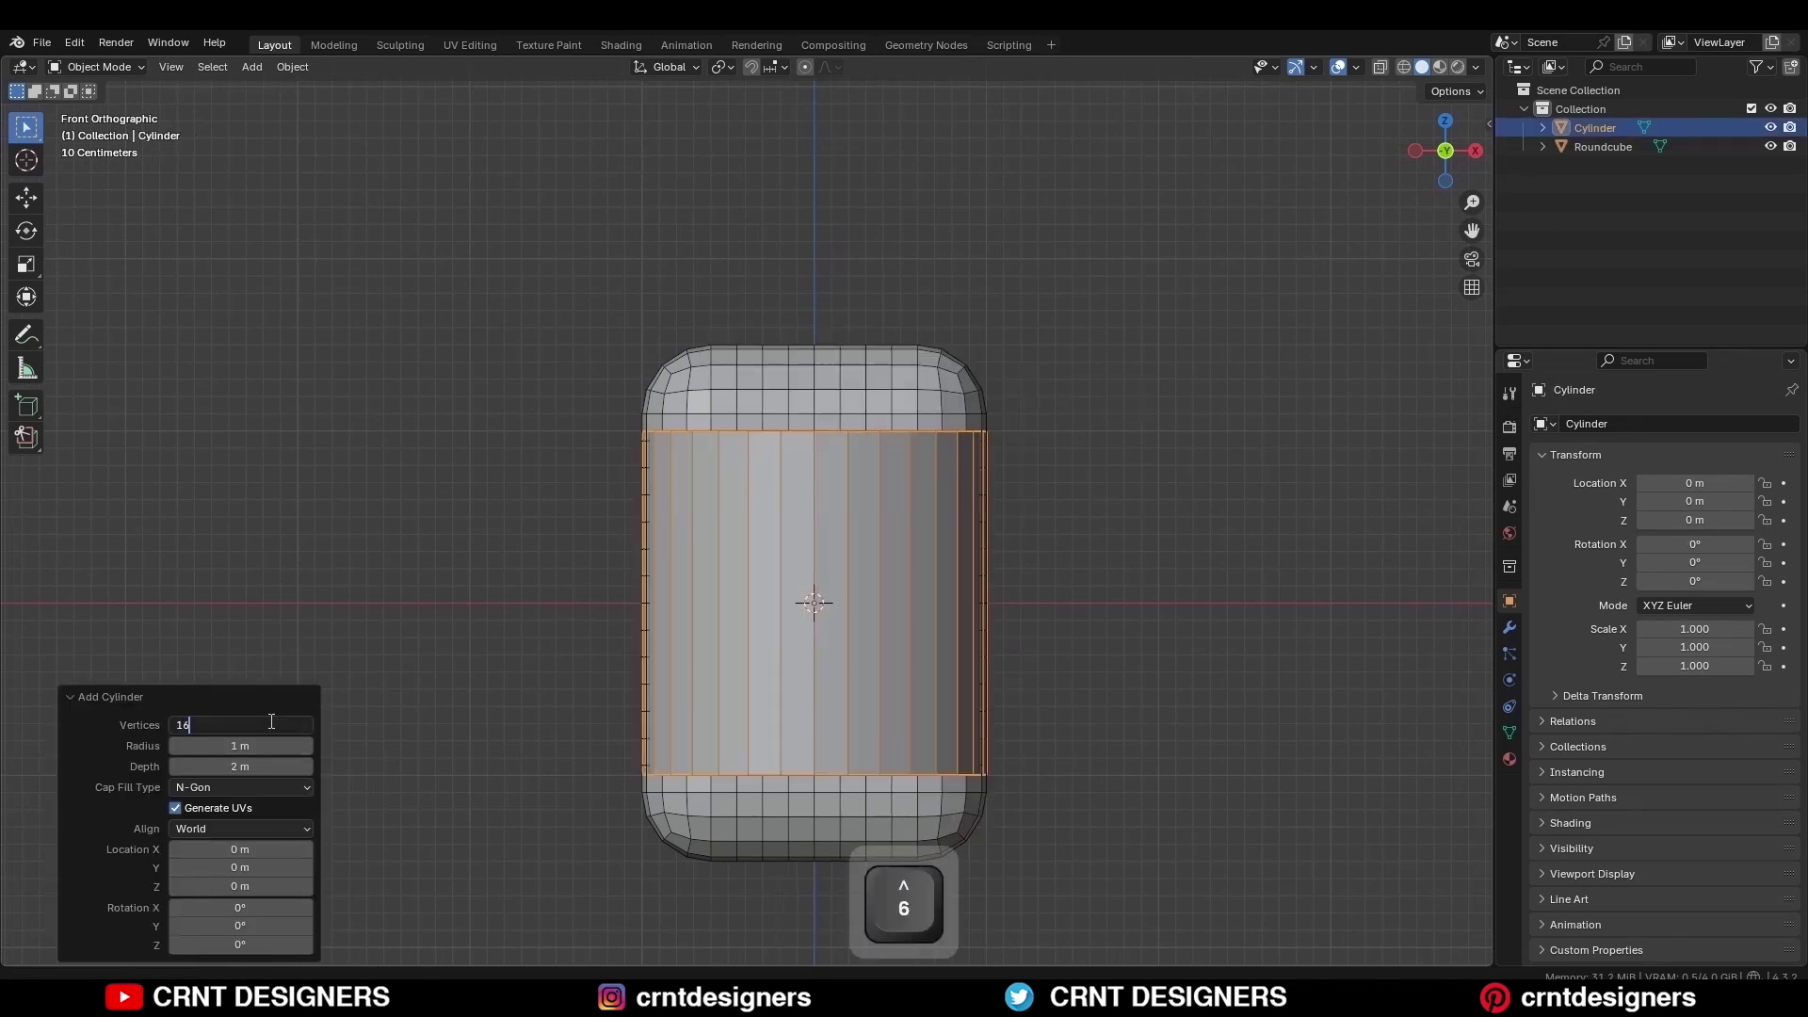
key(Return)
- Rotate the cylinder 90° about the X axis so its cap faces front, and scale it to 0.5
click(1475, 151)
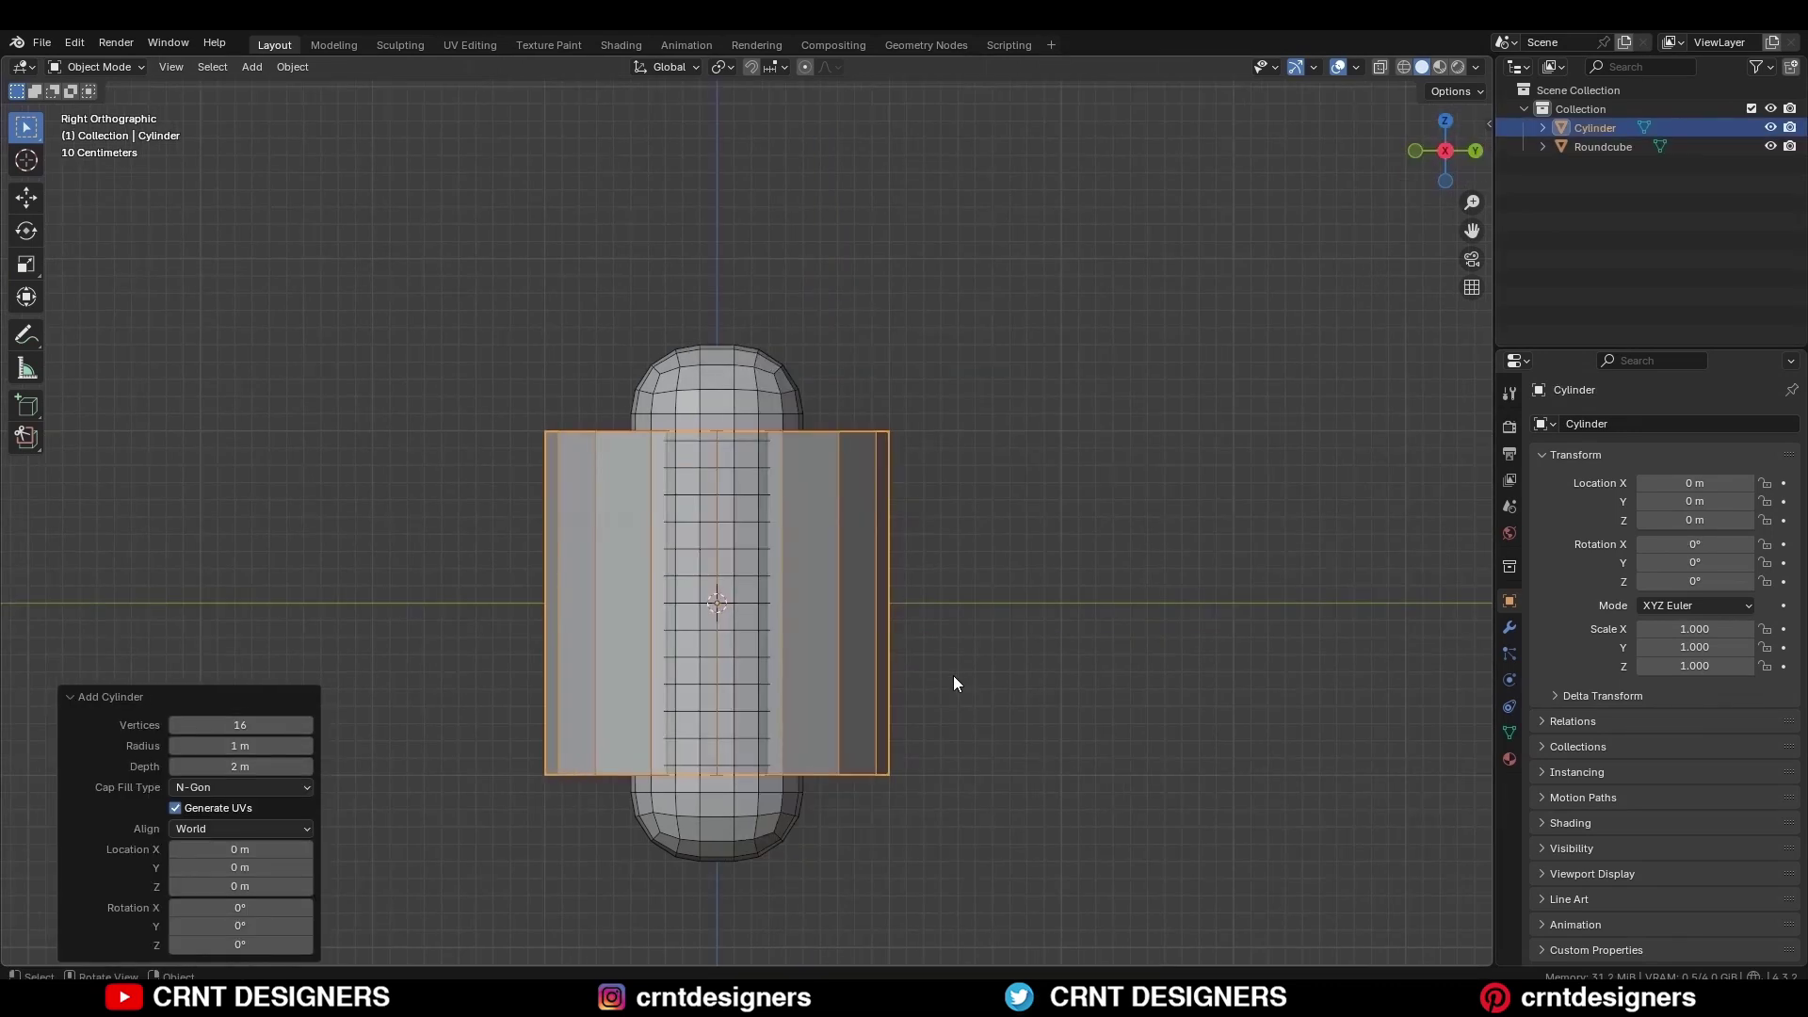
key(r)
ctrl+click(795, 302)
click(1414, 150)
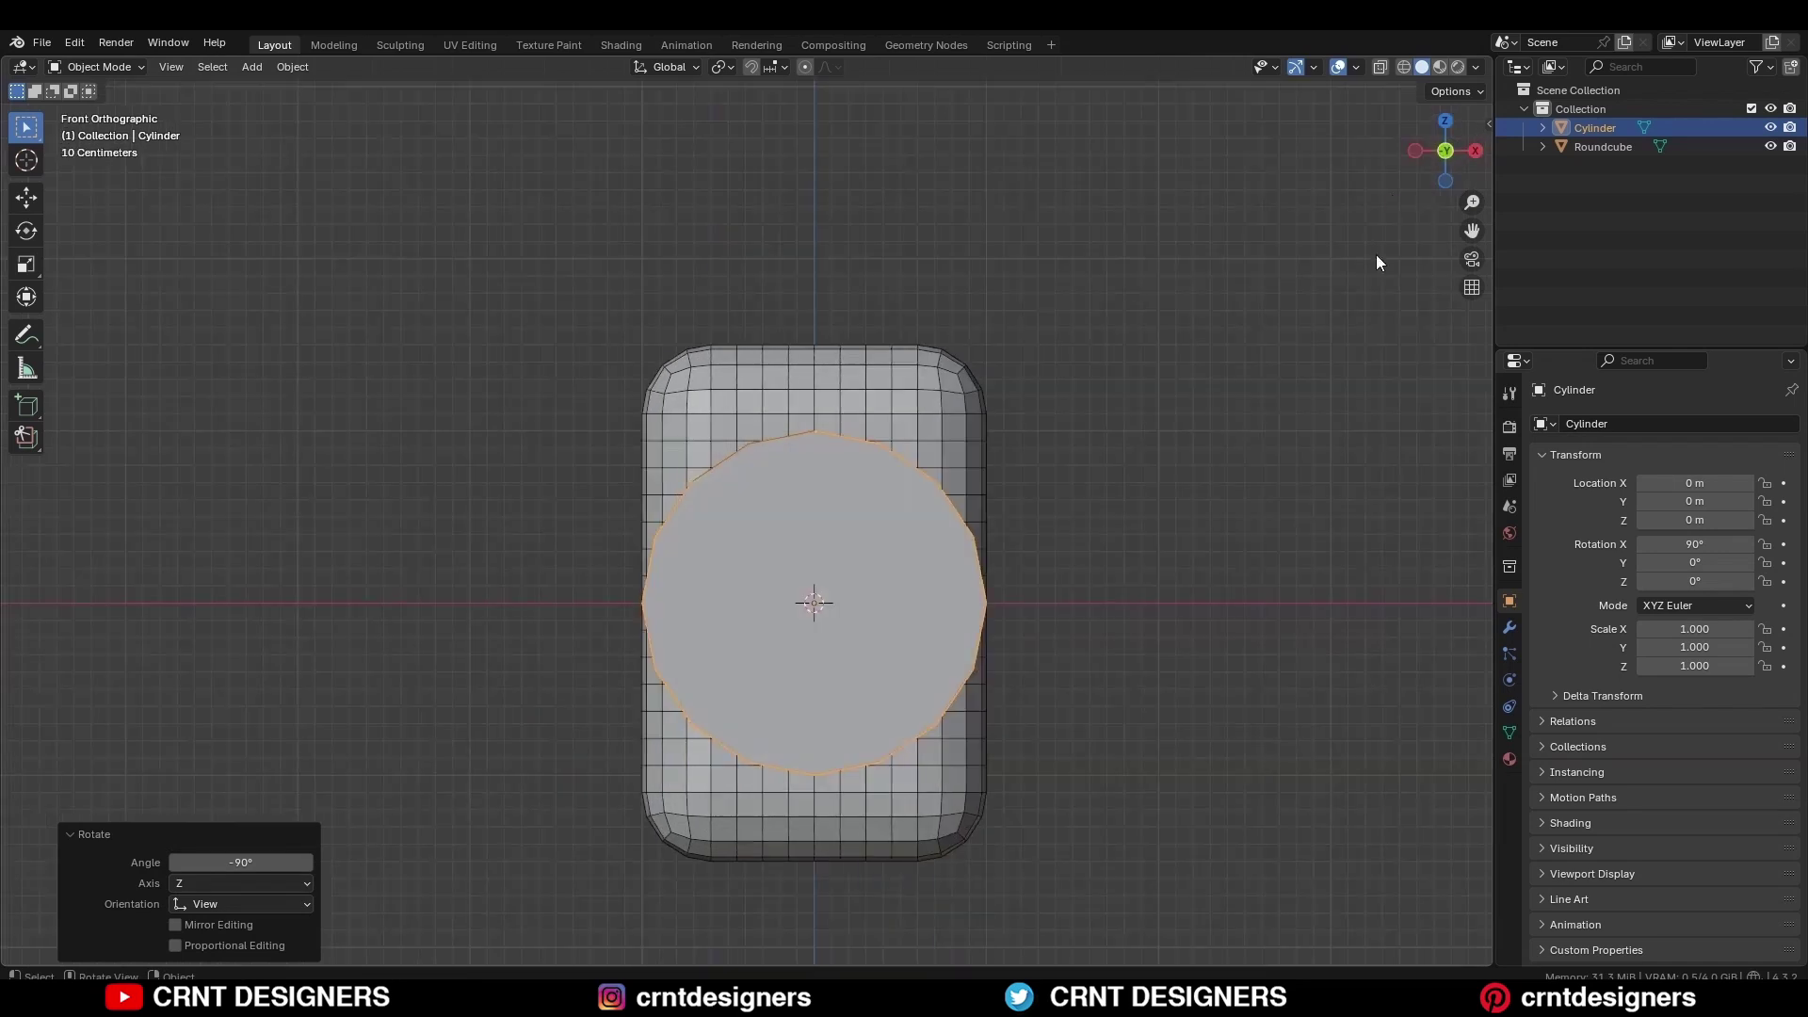
key(s)
ctrl+click(1058, 532)
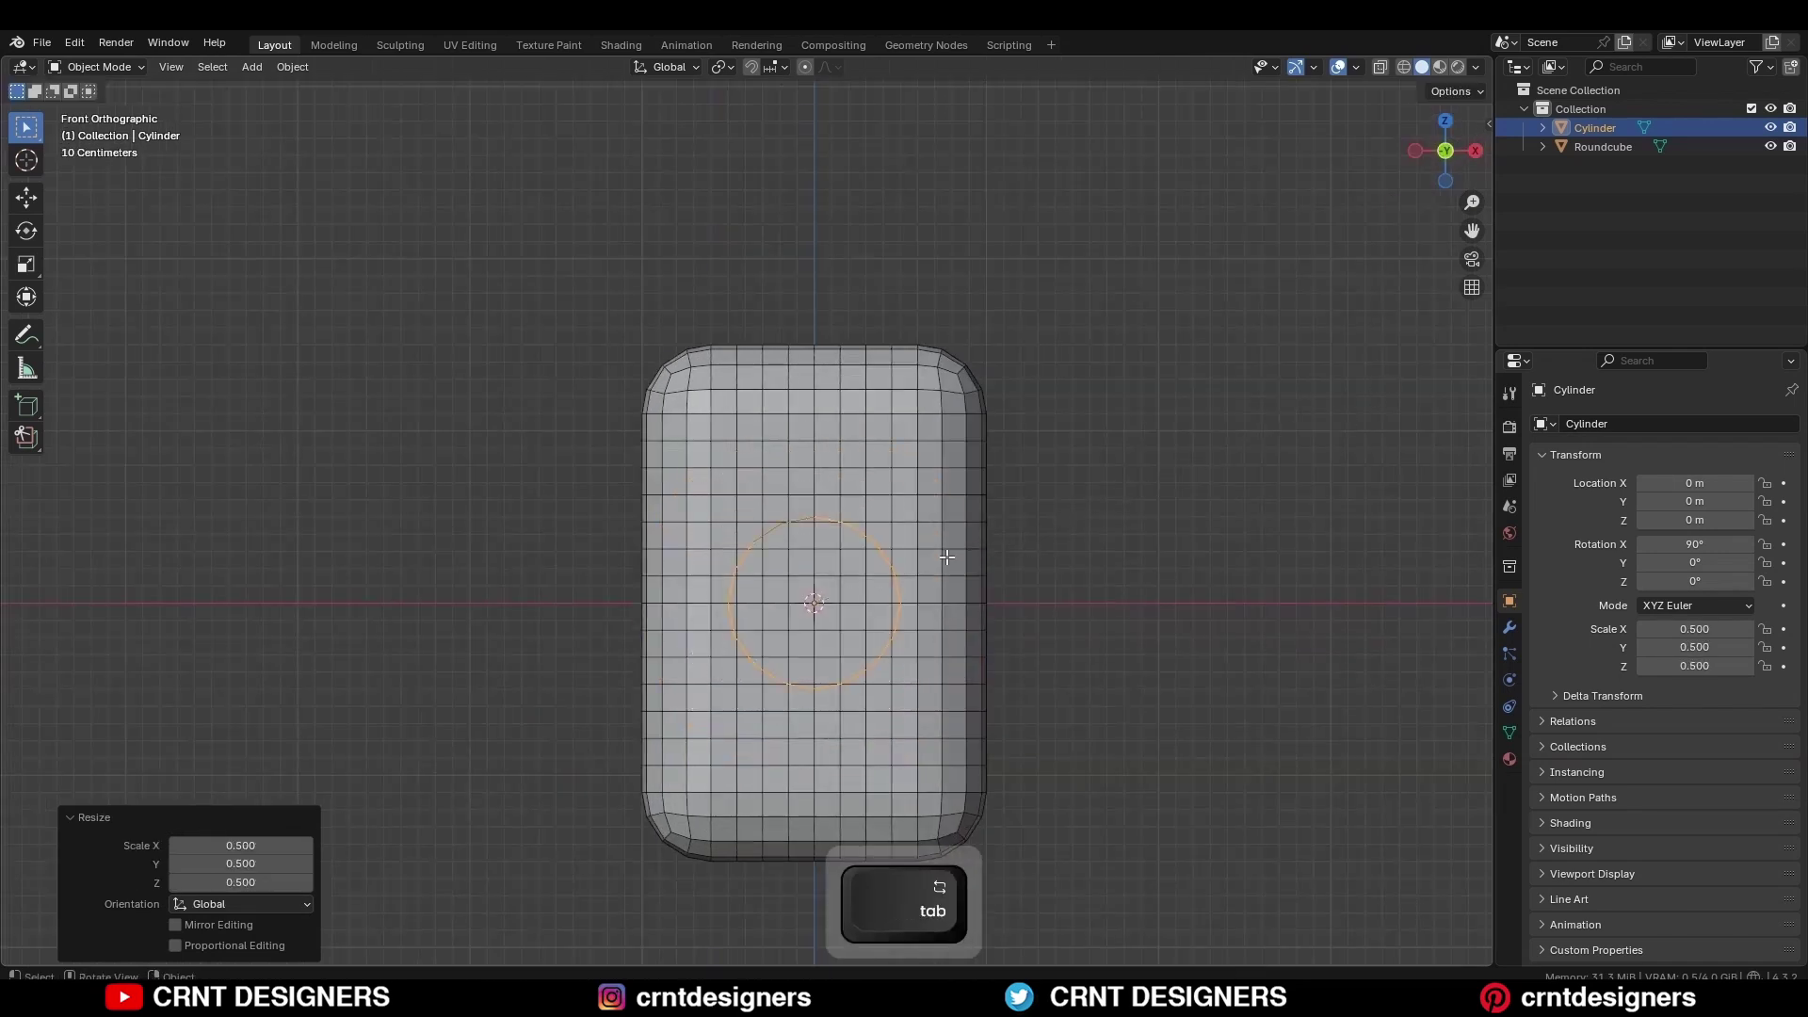
- Connect the opposite vertices at mid-height of the cylinder's caps with straight edges using Connect Vertex Pairs
key(Tab)
key(alt+z)
drag(689, 646, 702, 646)
right_click(1297, 418)
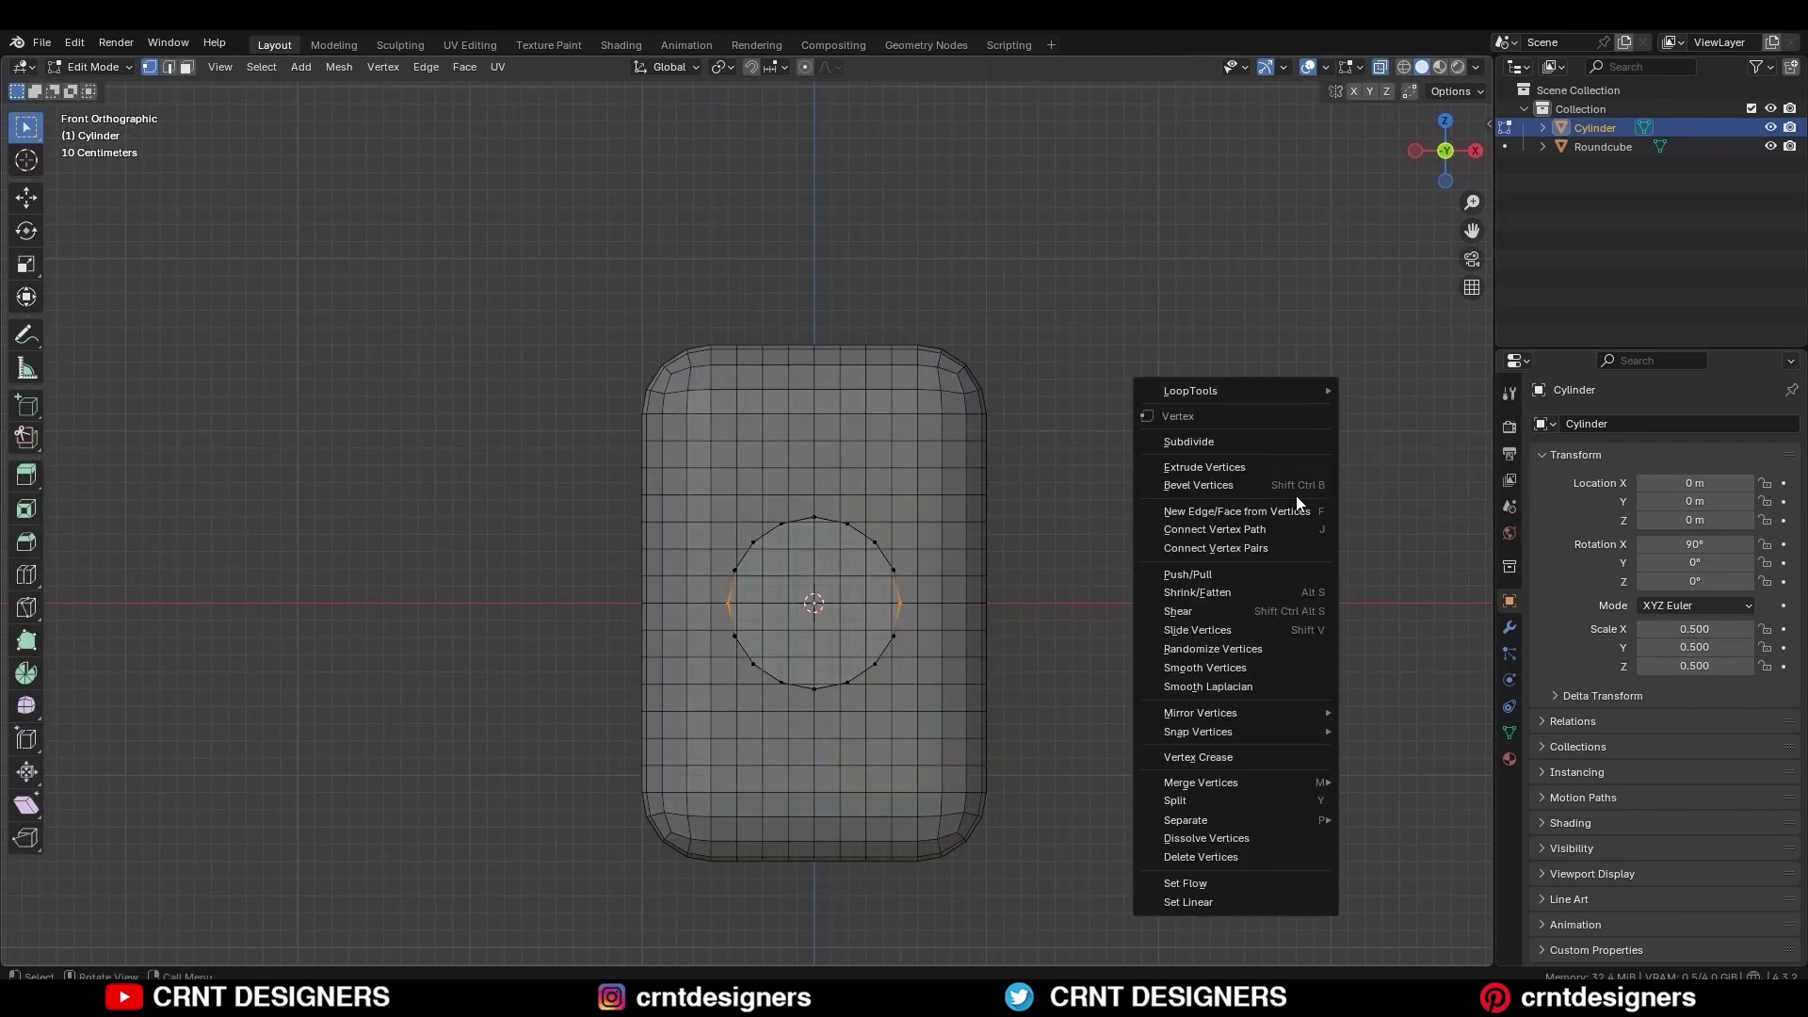
click(1216, 547)
- Bevel the new horizontal cap edges with one segment, about 0.055 m wide
key(2)
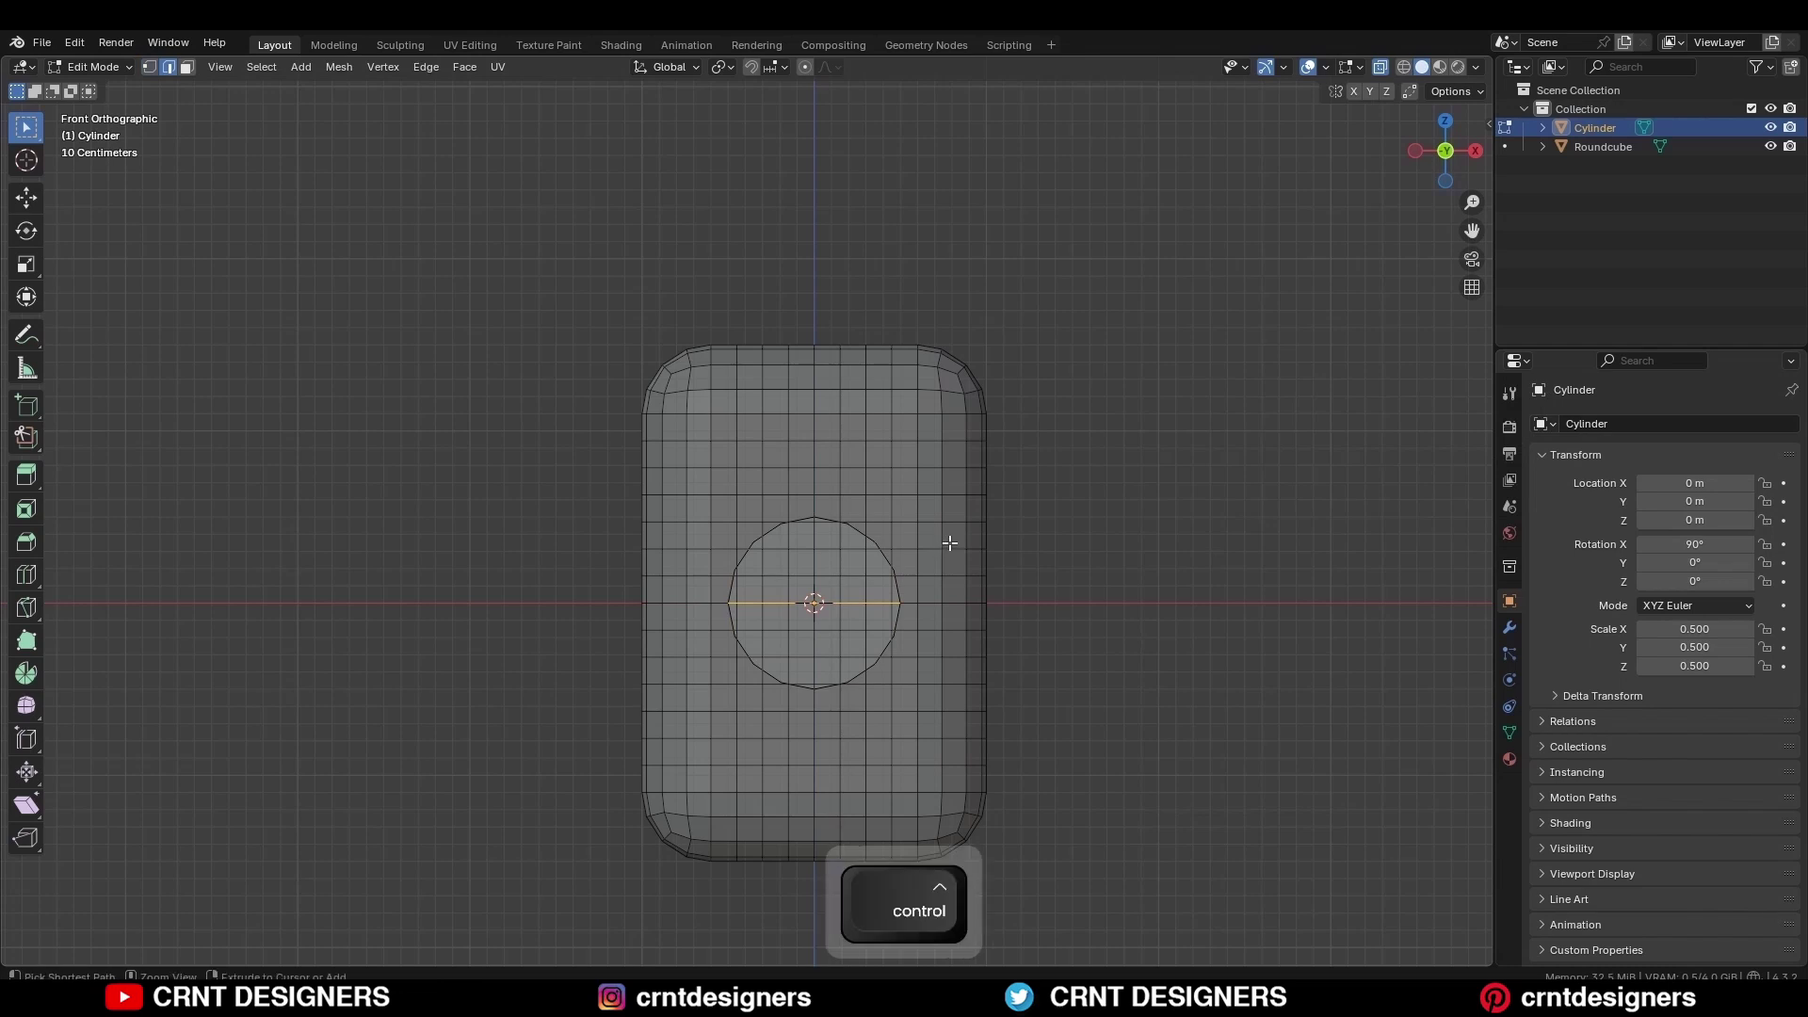
key(ctrl+b)
click(953, 543)
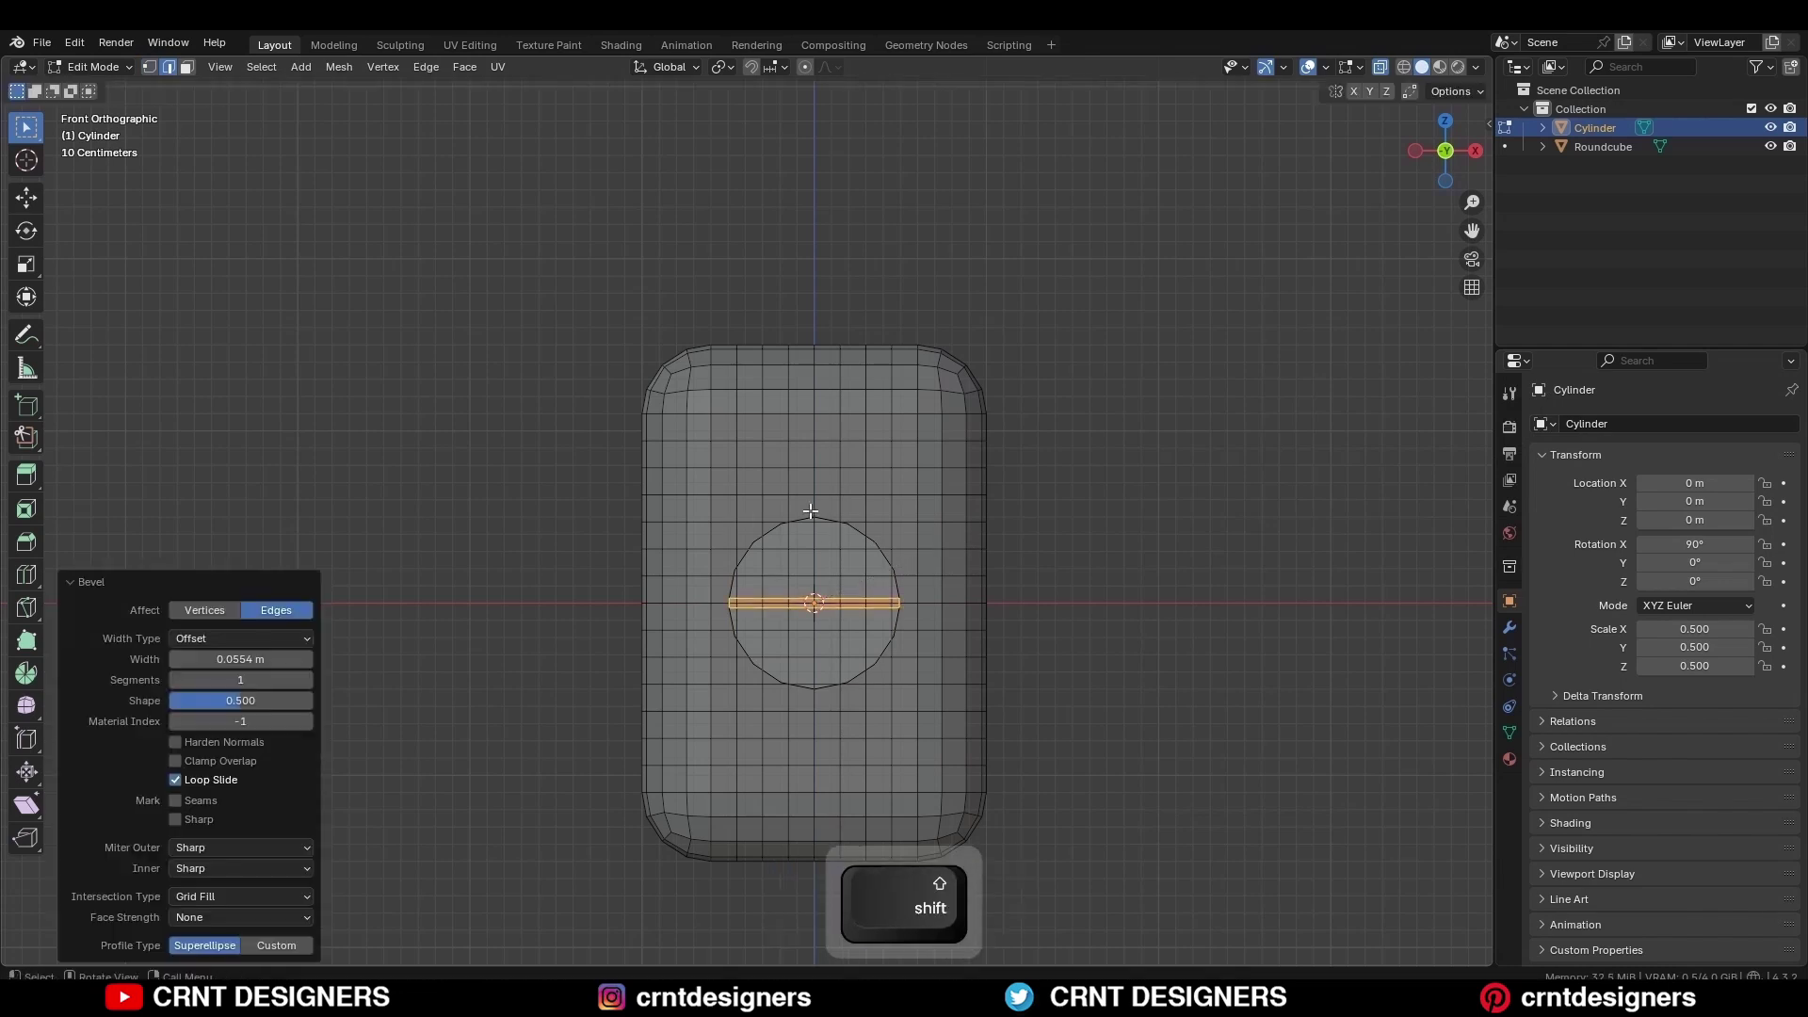
- Move the upper half of the cylinder's vertices upward to stretch the circle into a capsule shape
shift+drag(1022, 420, 621, 603)
click(26, 196)
ctrl+drag(809, 498, 809, 425)
key(a)
key(Tab)
- Apply the cylinder's rotation and scale the object down uniformly to 0.45
key(ctrl+a)
click(819, 343)
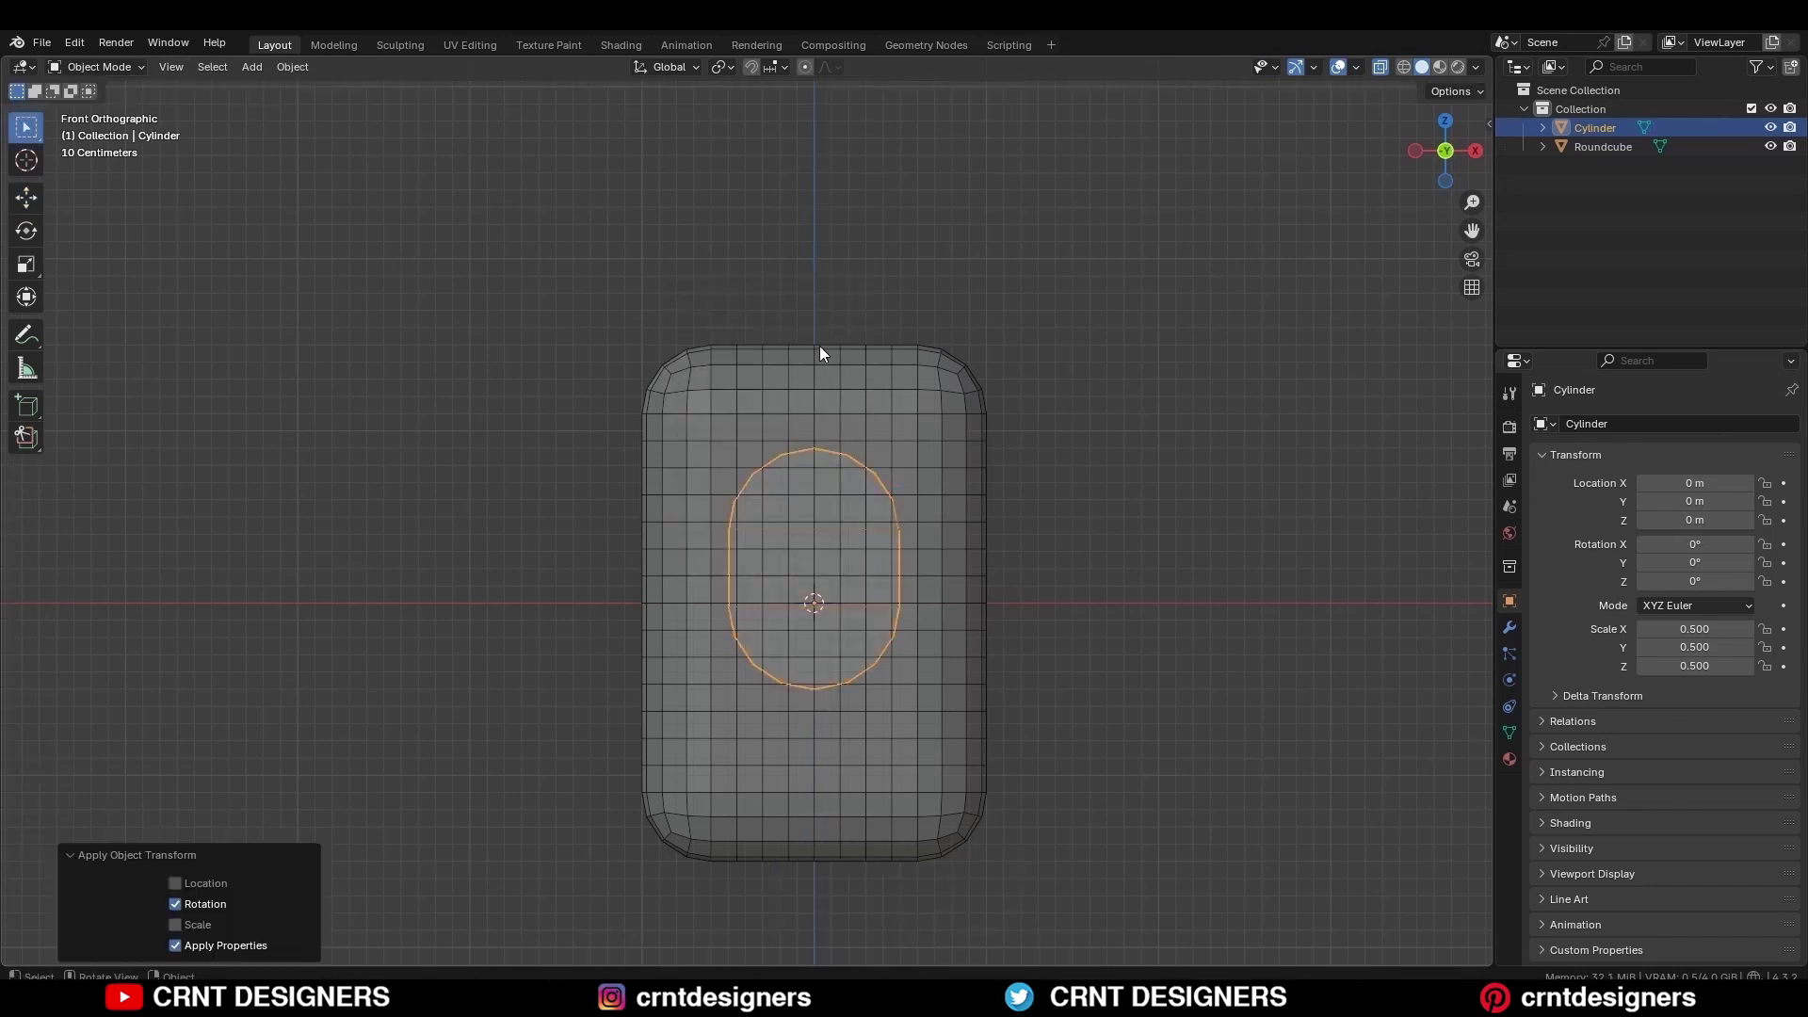
key(s)
ctrl+click(952, 458)
- Undo the latest edits back to the fully selected capsule mesh and symmetrize it vertically, mirroring its upper half below the origin
key(ctrl+z)
key(ctrl+z)
key(ctrl+z)
key(ctrl+z)
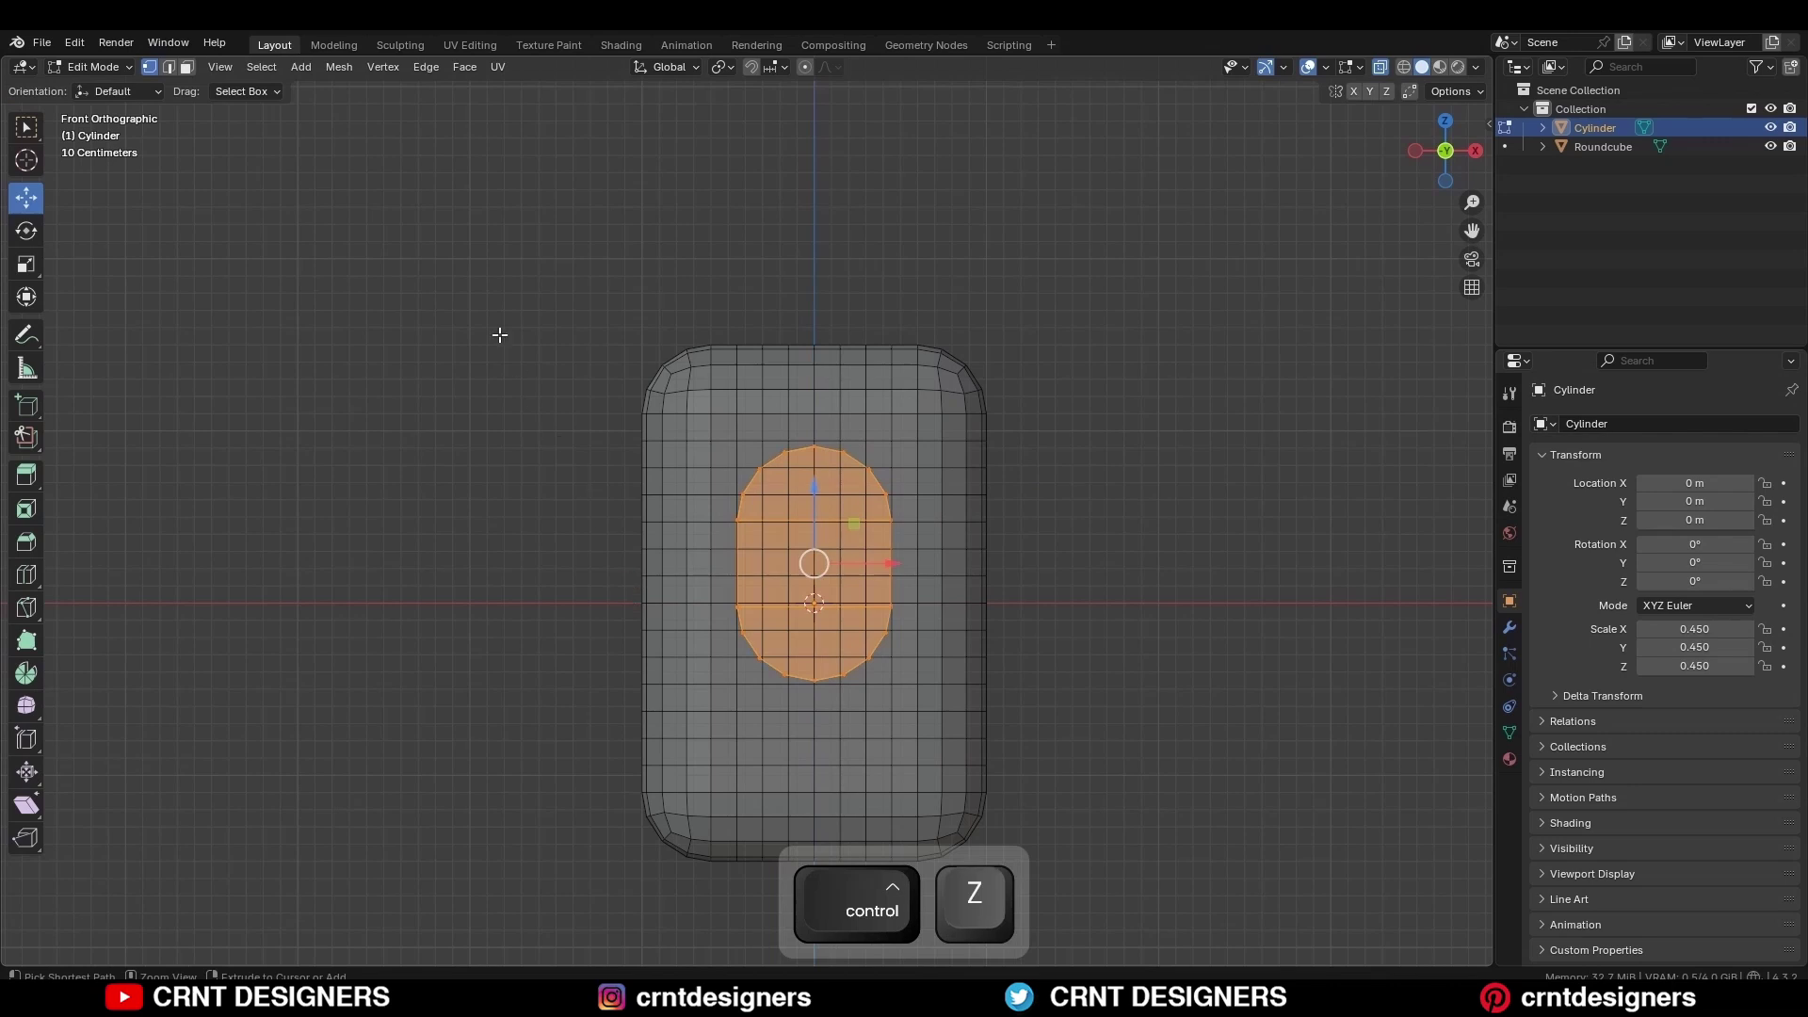
click(337, 68)
click(405, 341)
key(a)
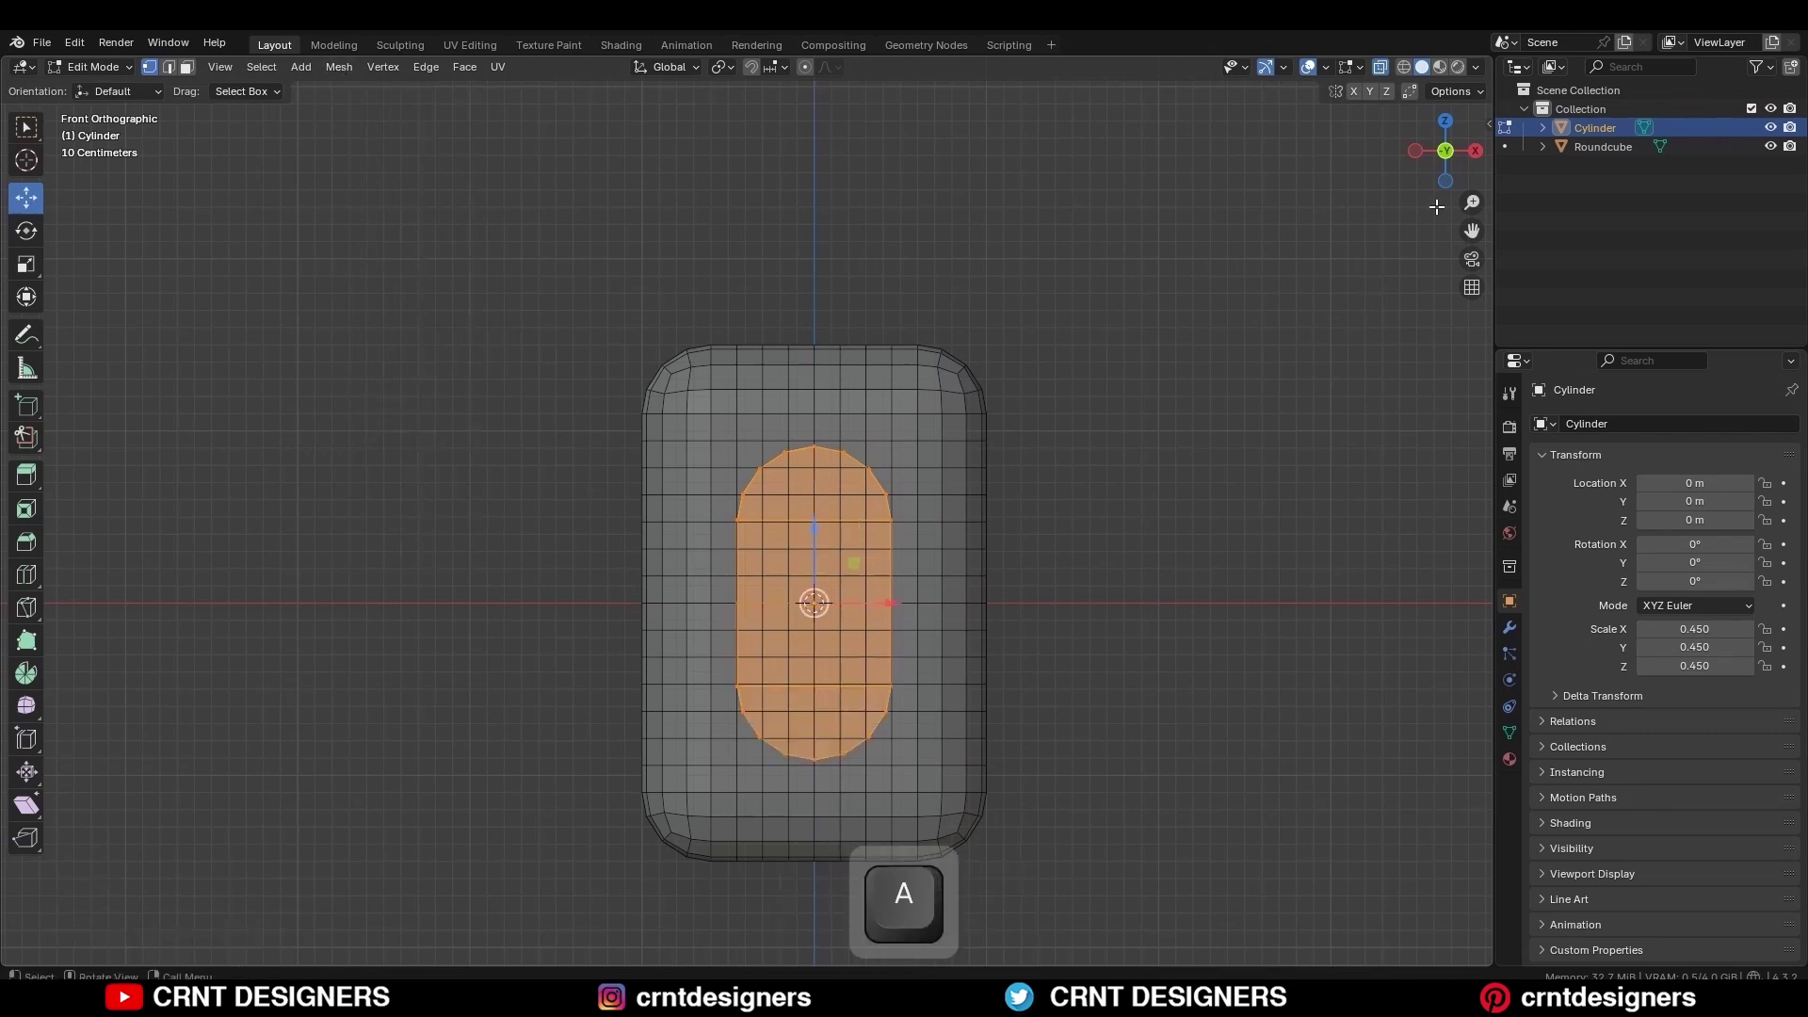
- Thin the capsule mesh along Y and move it -0.6 m along Y into the round cube's front face
drag(1464, 151, 1475, 153)
click(1476, 150)
key(s)
key(y)
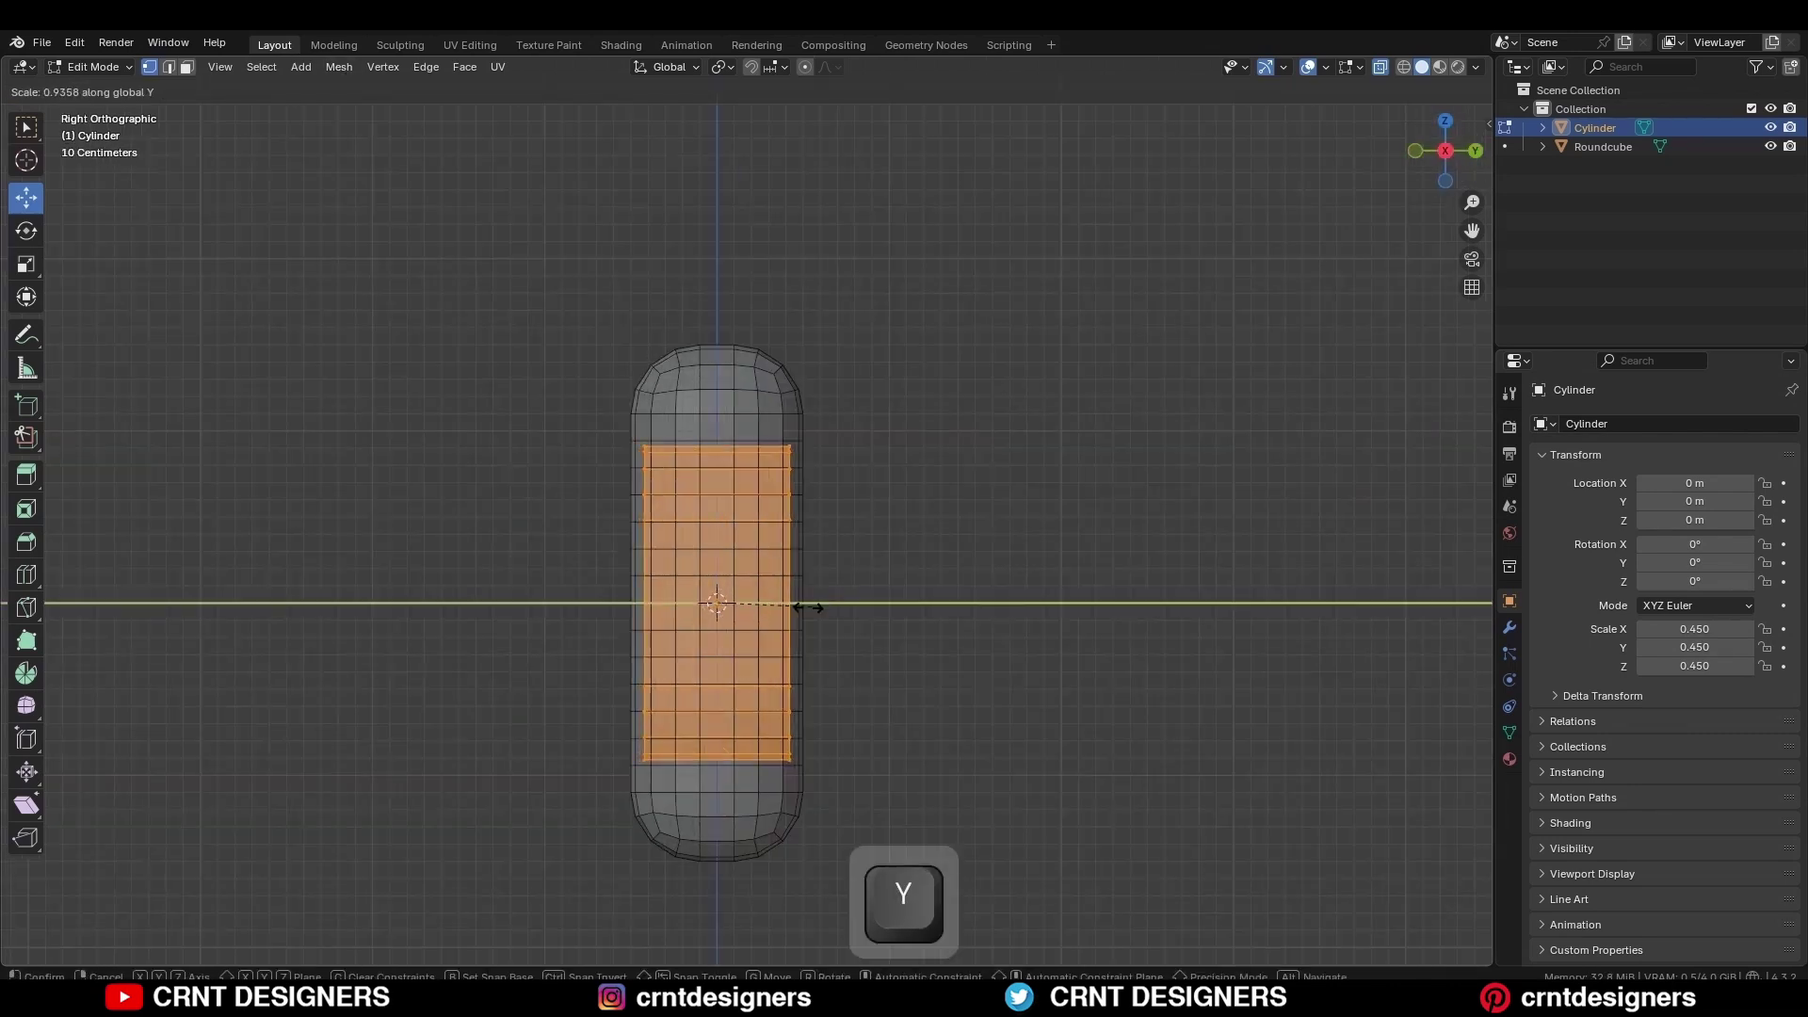
ctrl+click(737, 628)
ctrl+drag(737, 628, 704, 612)
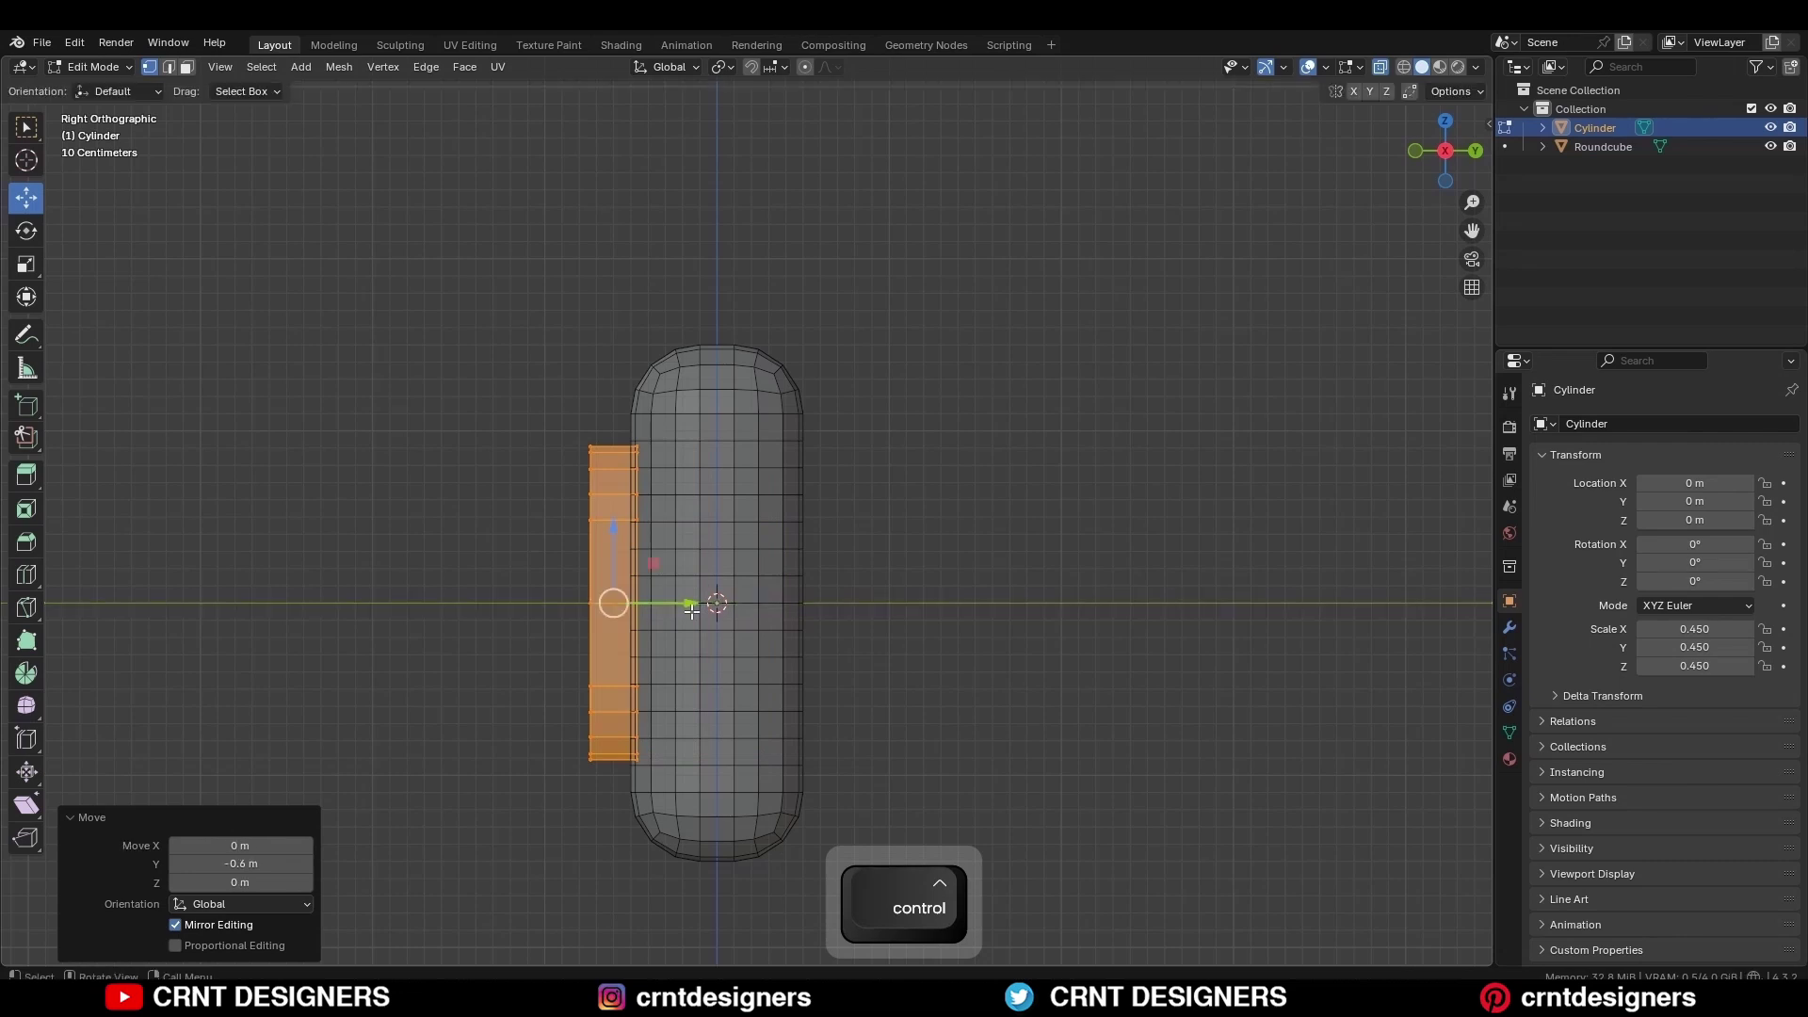
key(alt+z)
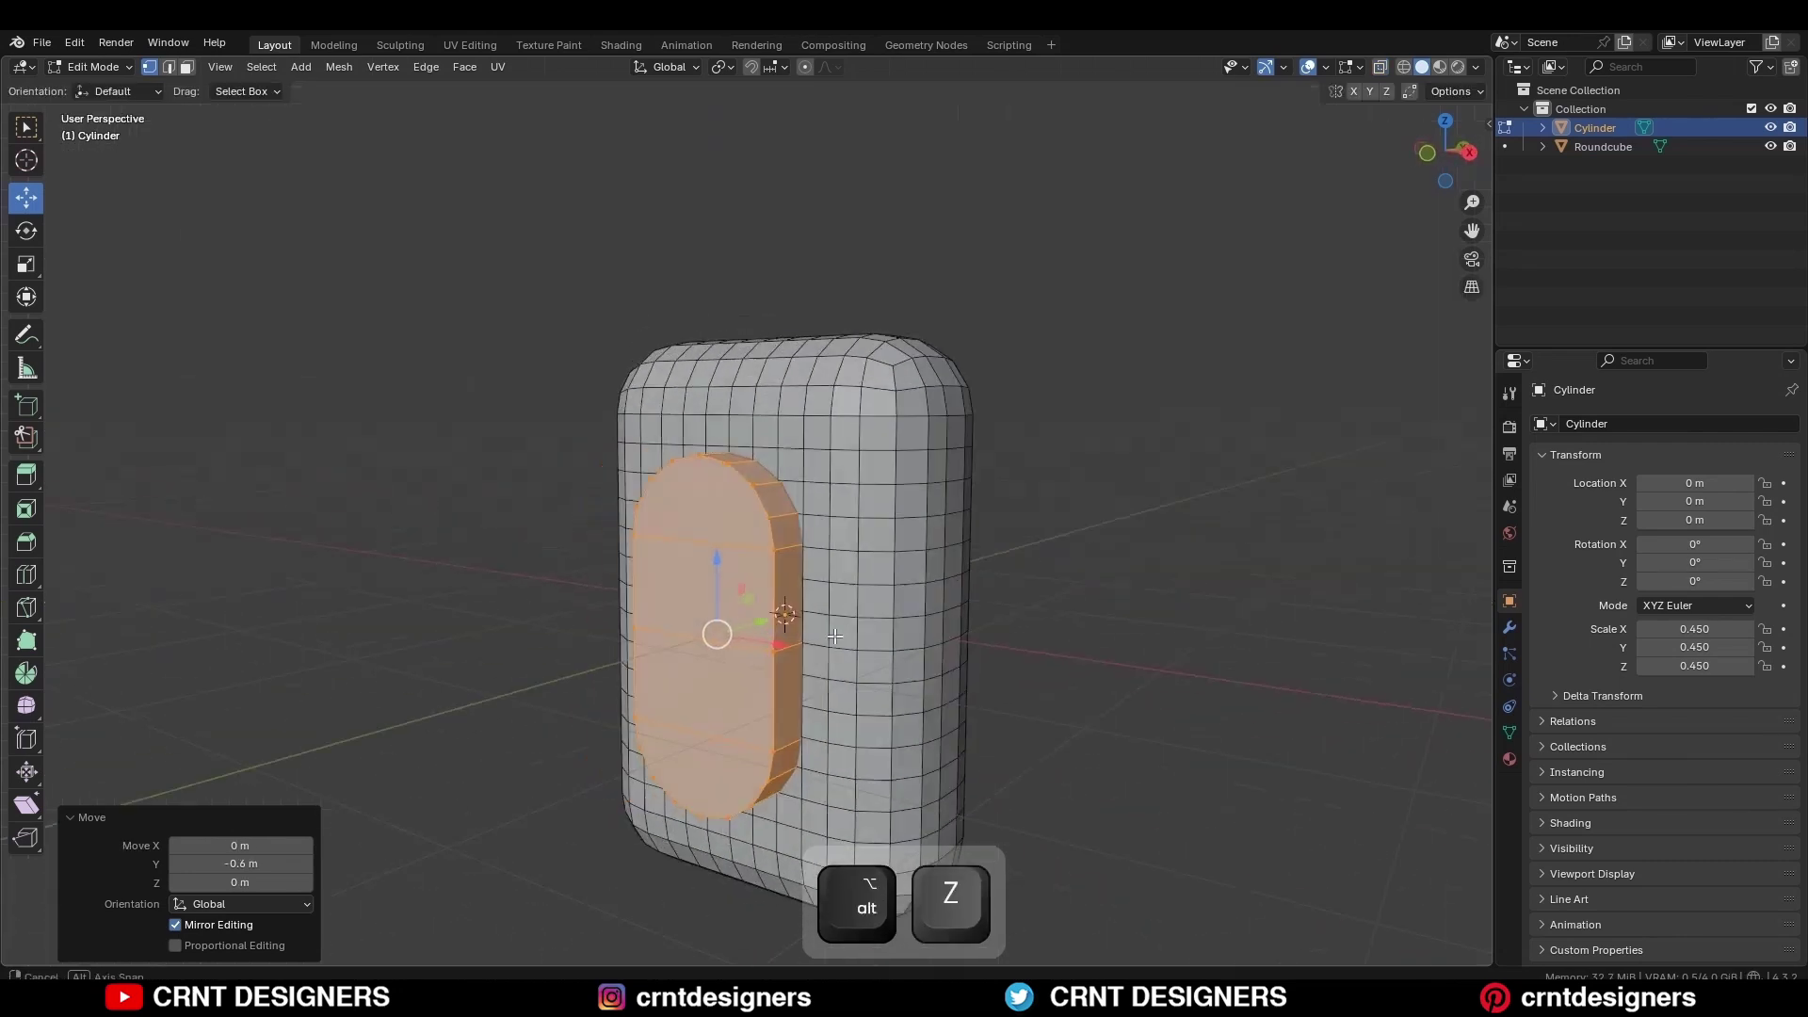
key(Tab)
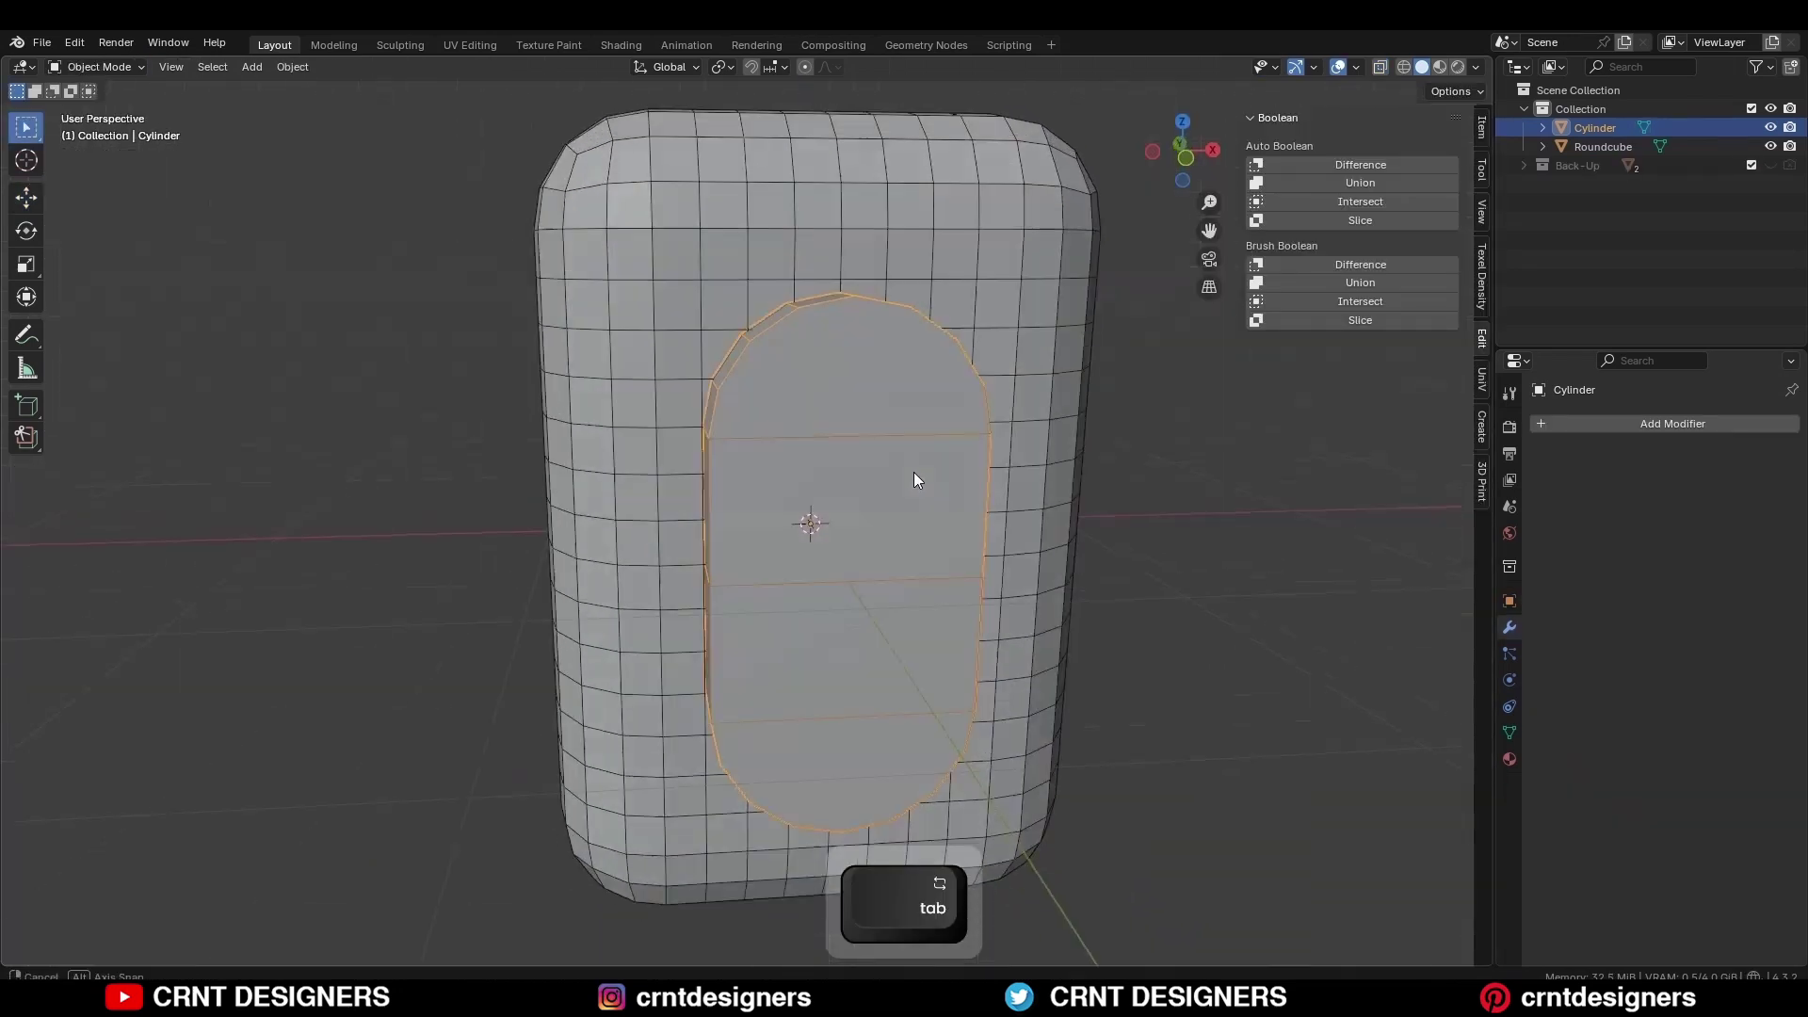
- Cut the capsule-shaped cylinder out of the round cube with a Brush Boolean Difference and apply the modifier
middle_drag(913, 471, 936, 507)
shift+click(834, 279)
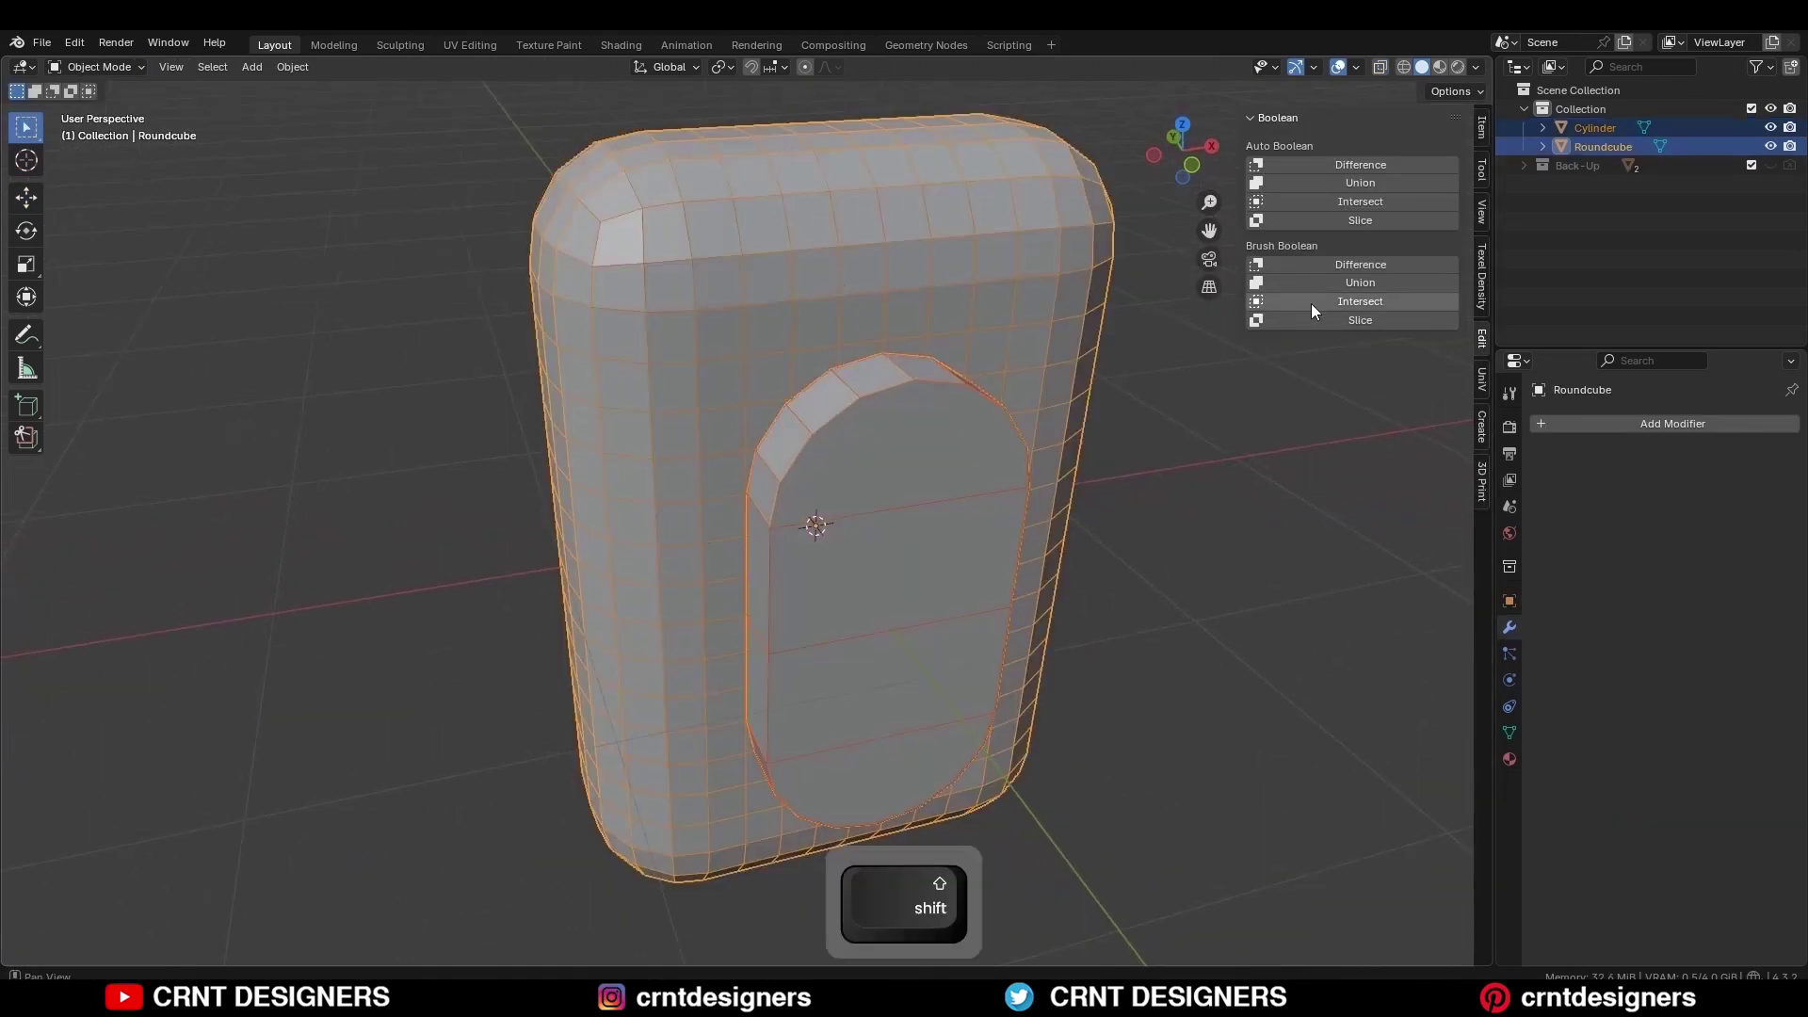
click(1336, 263)
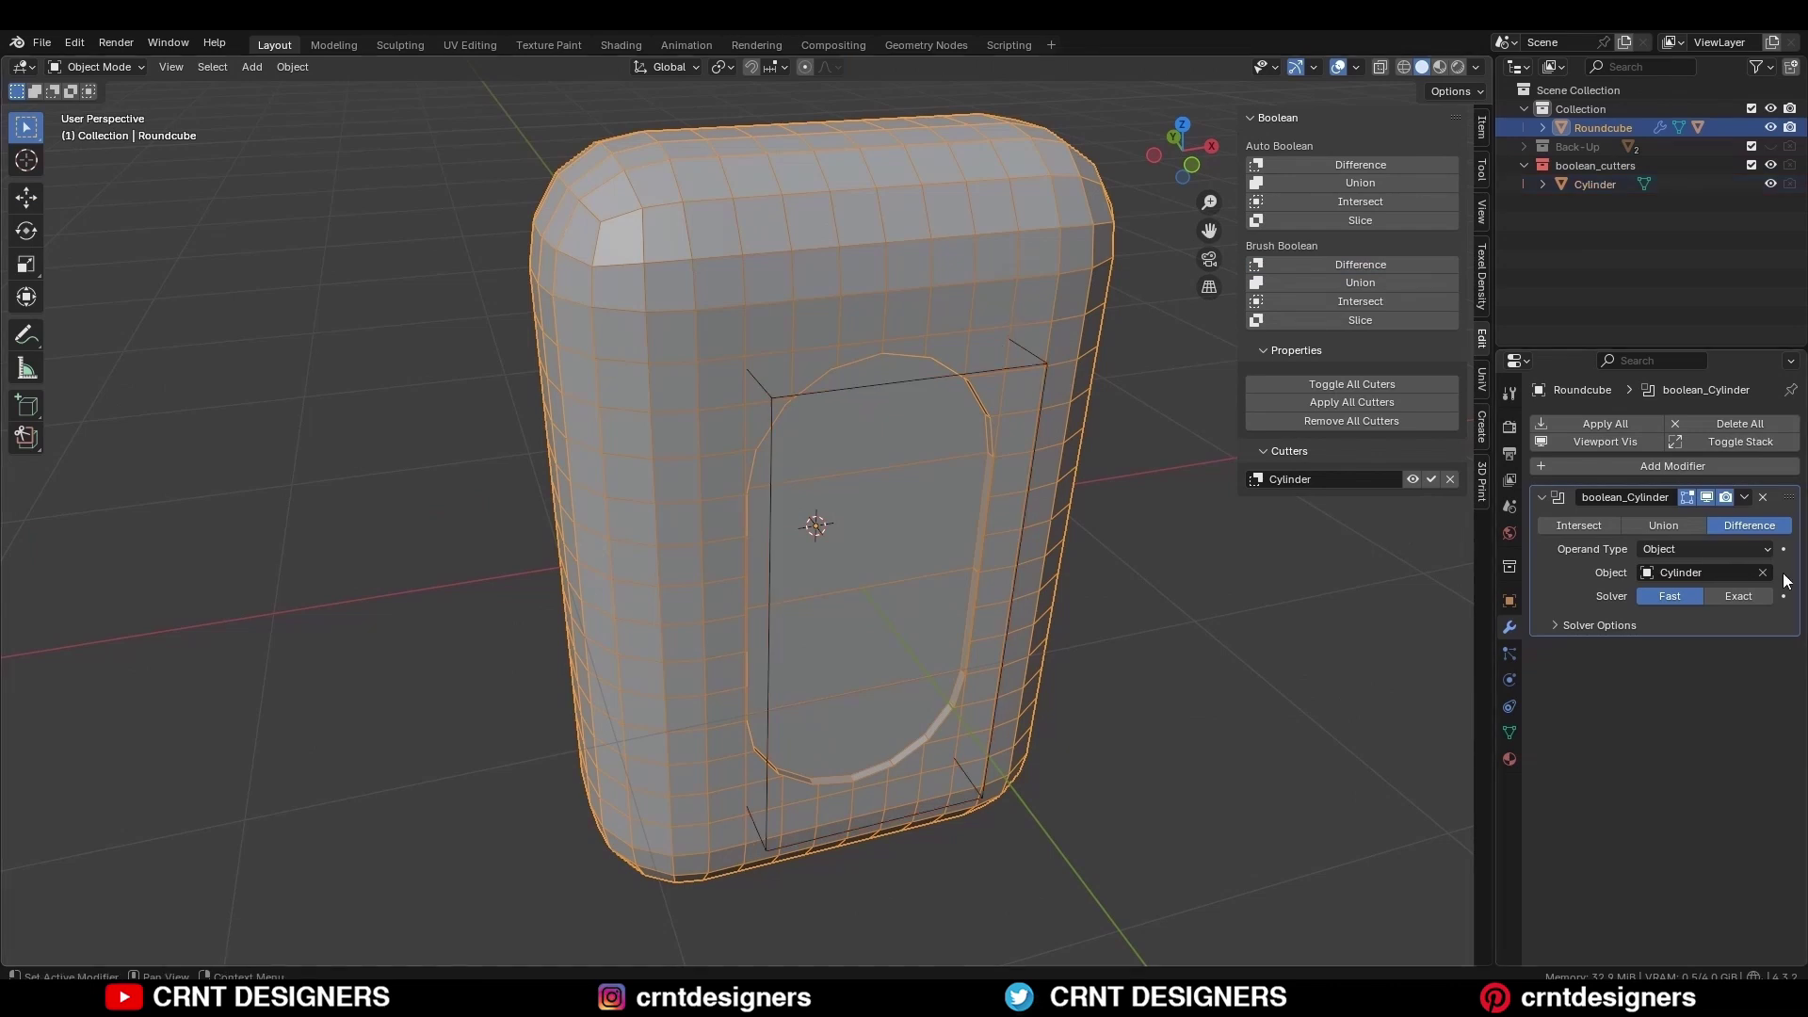
click(1744, 497)
click(1738, 522)
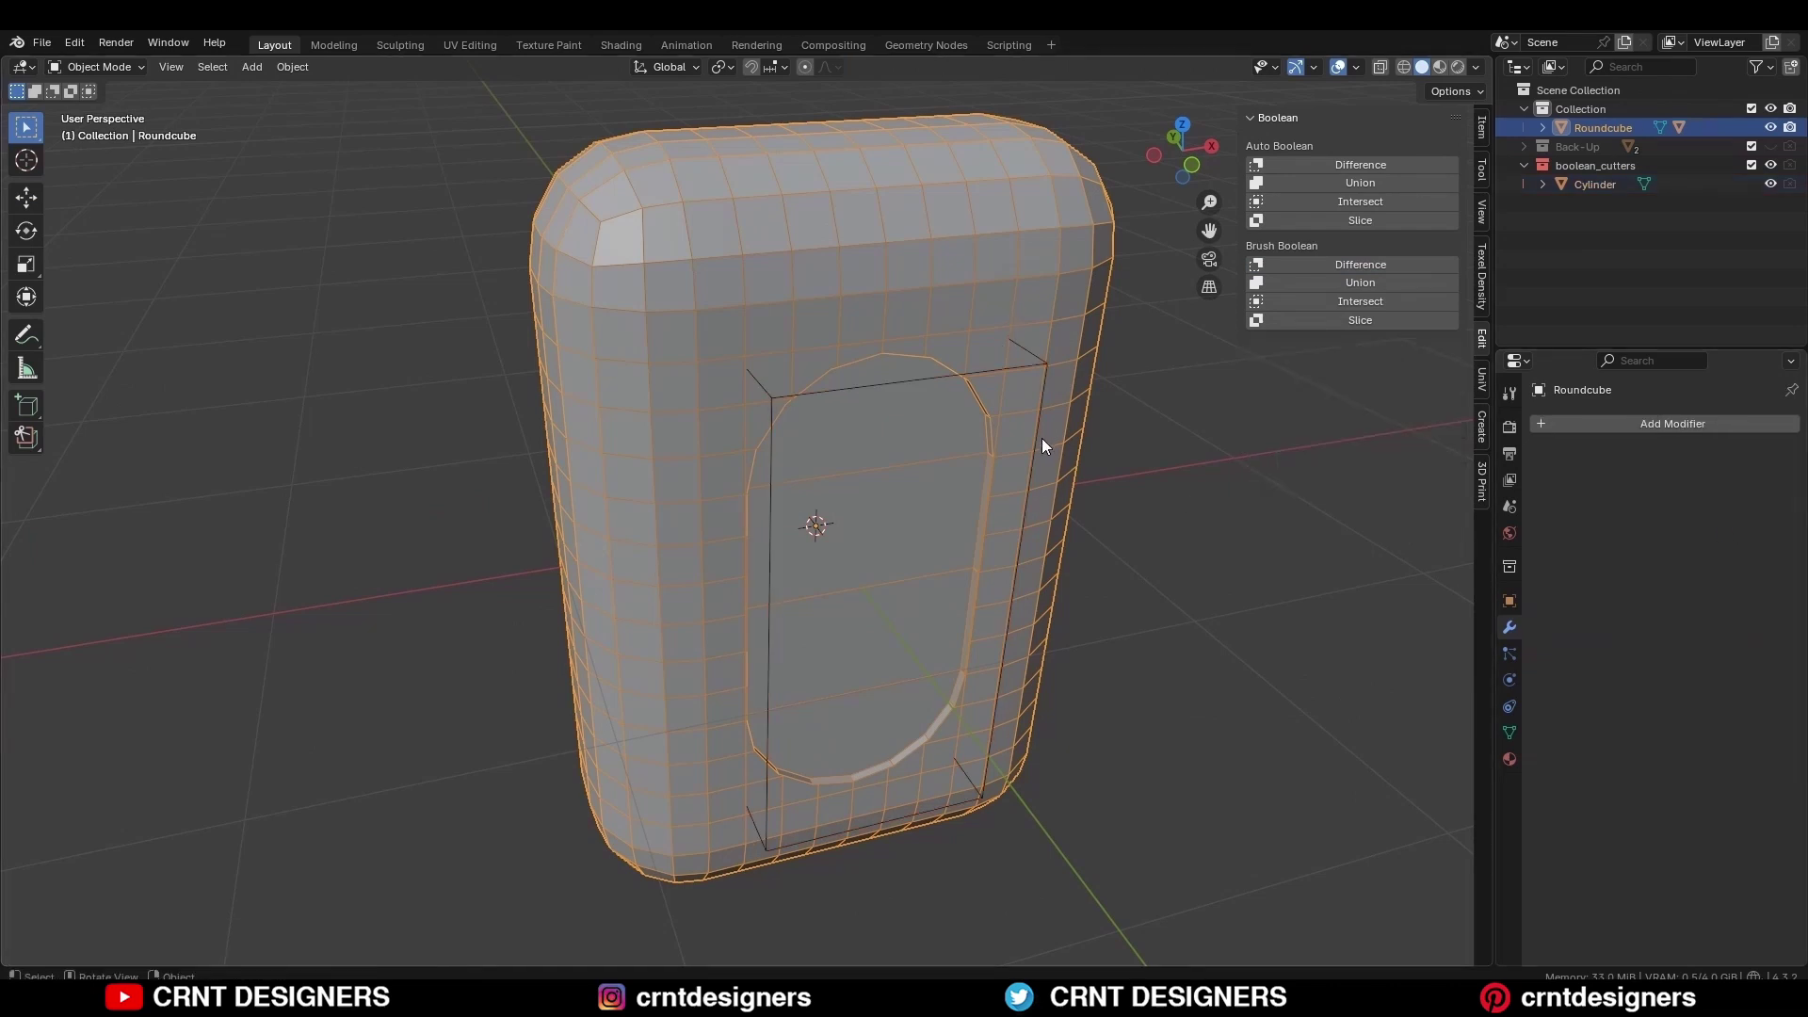
- Delete the leftover cylinder cutter object and select the round cube
click(1039, 364)
key(x)
click(1039, 364)
click(971, 470)
- Select all the floor faces inside the round cube's capsule recess and dissolve them into a single face
key(Tab)
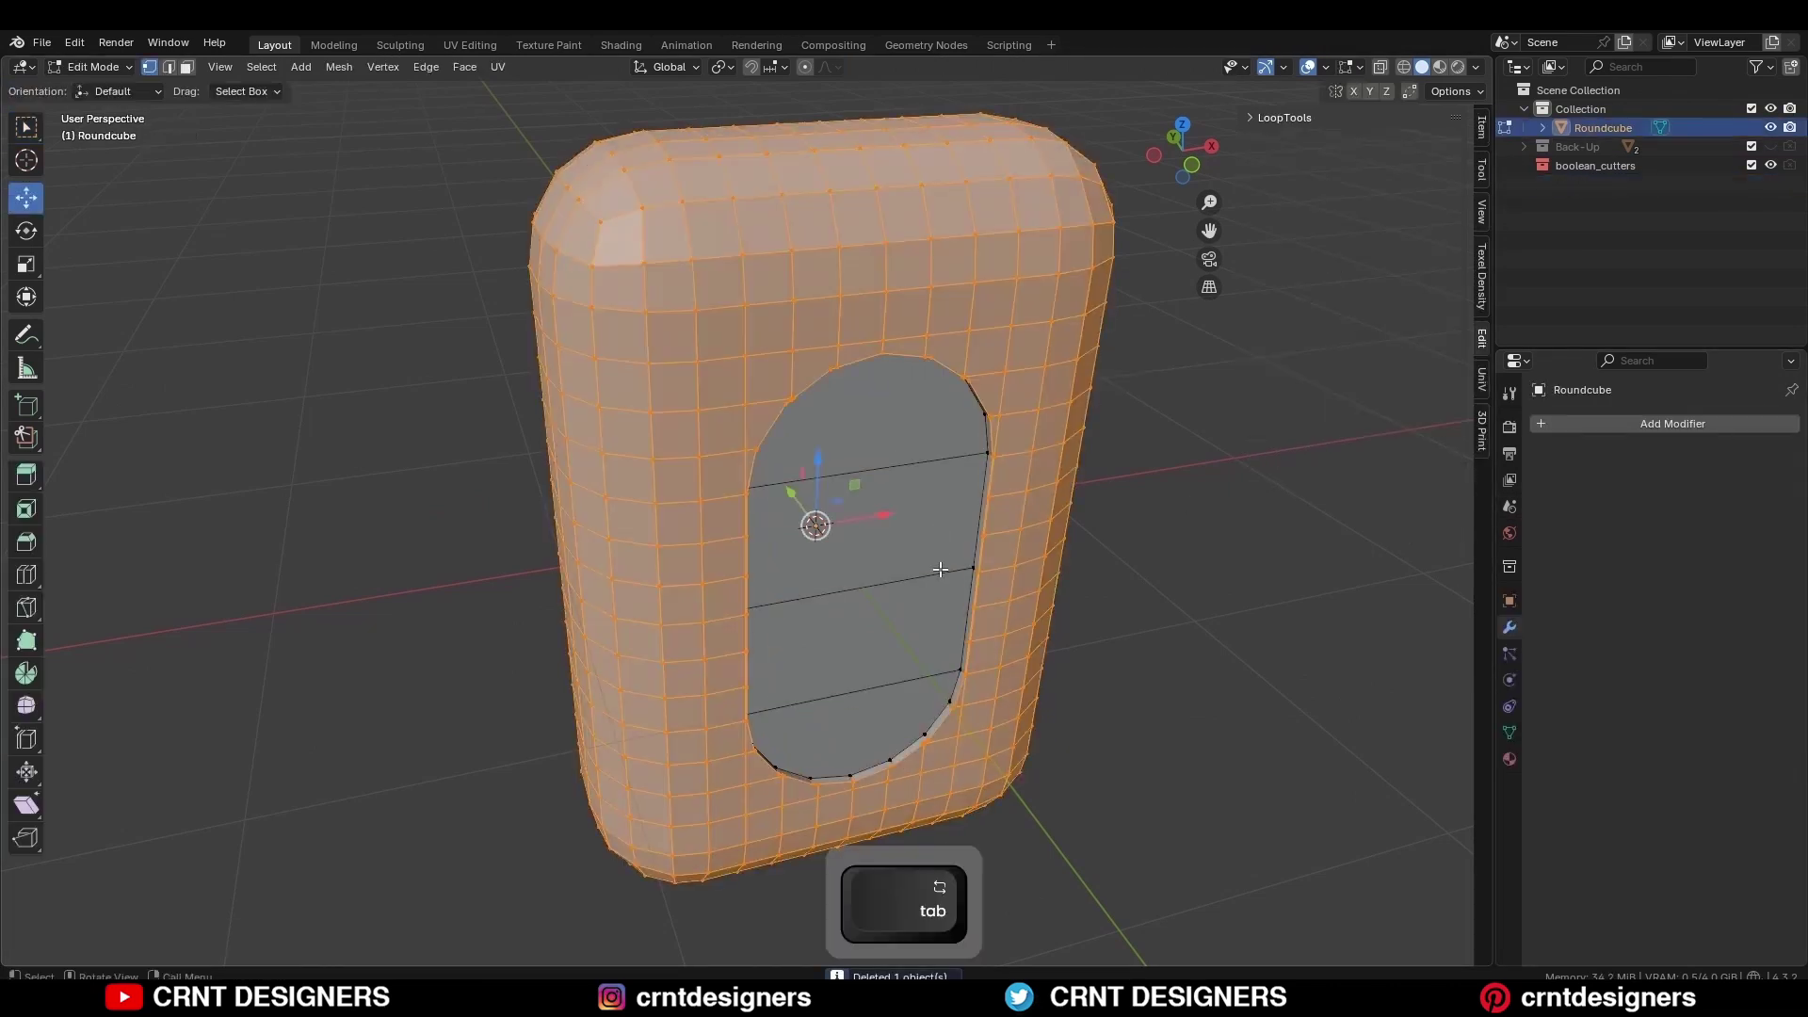
middle_drag(941, 569, 900, 544)
key(3)
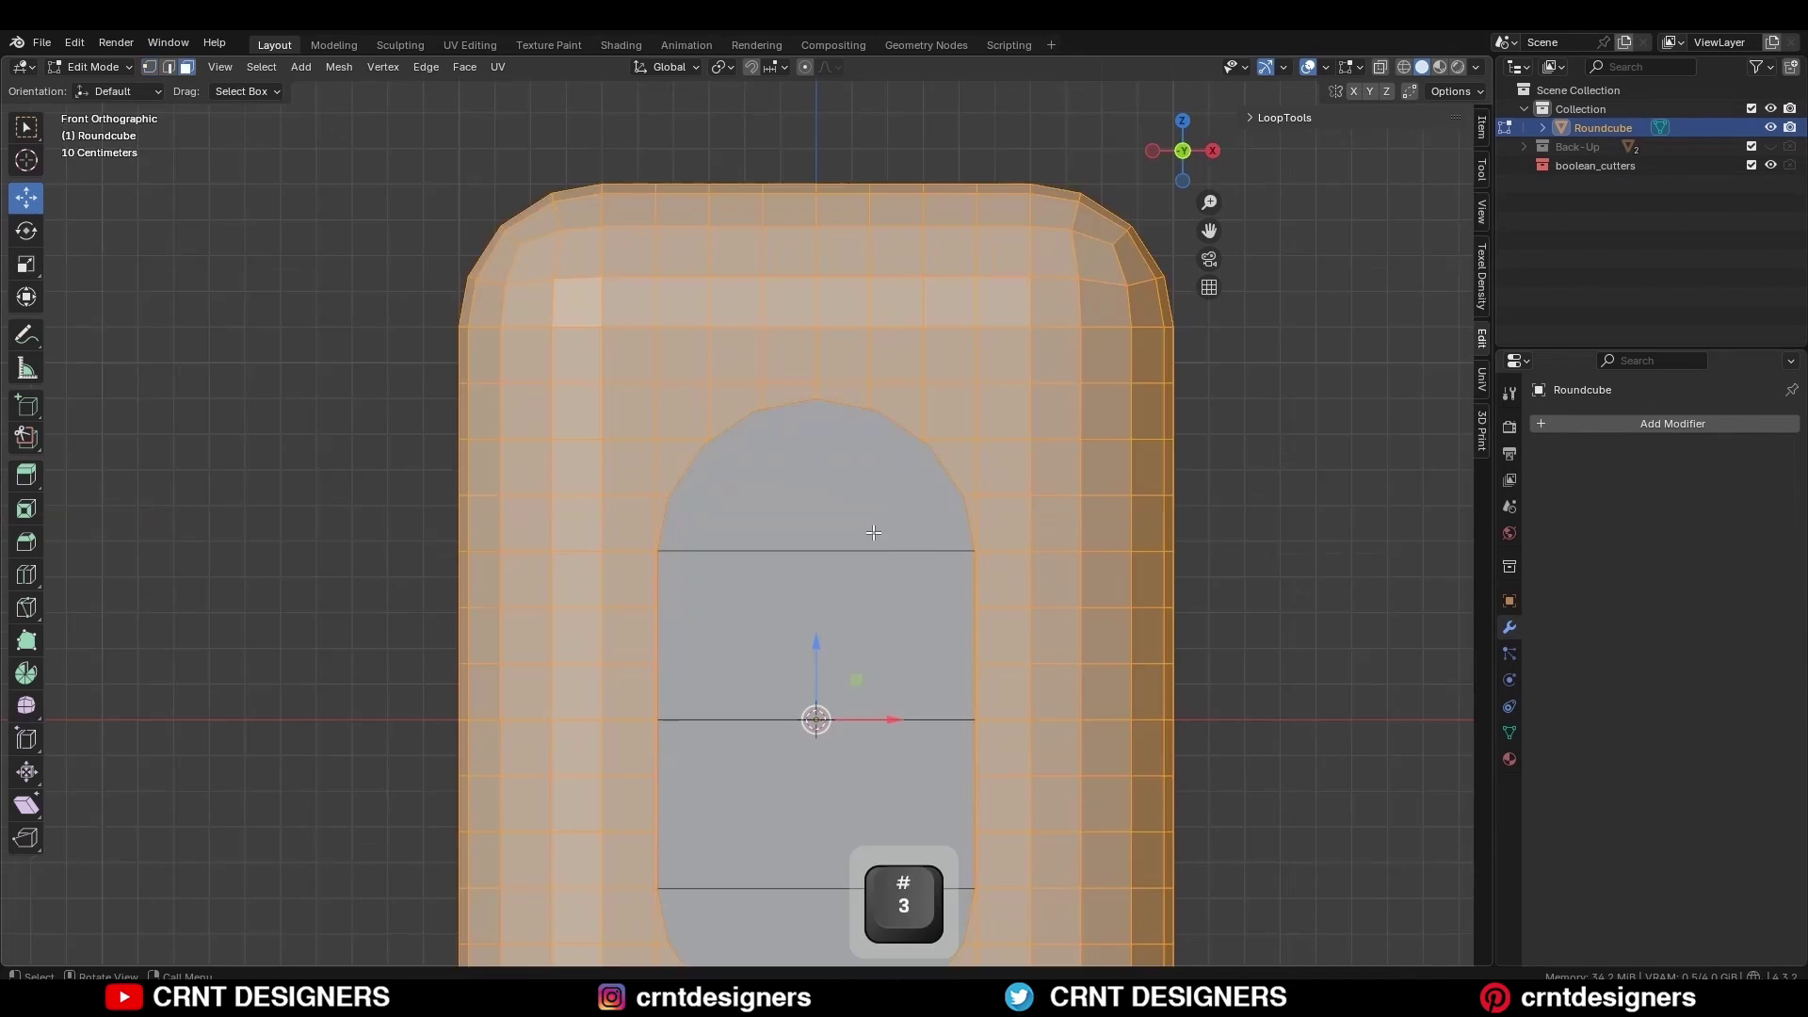
scroll(874, 533, down, 3)
click(819, 522)
ctrl+click(746, 764)
key(ctrl+KP_Add)
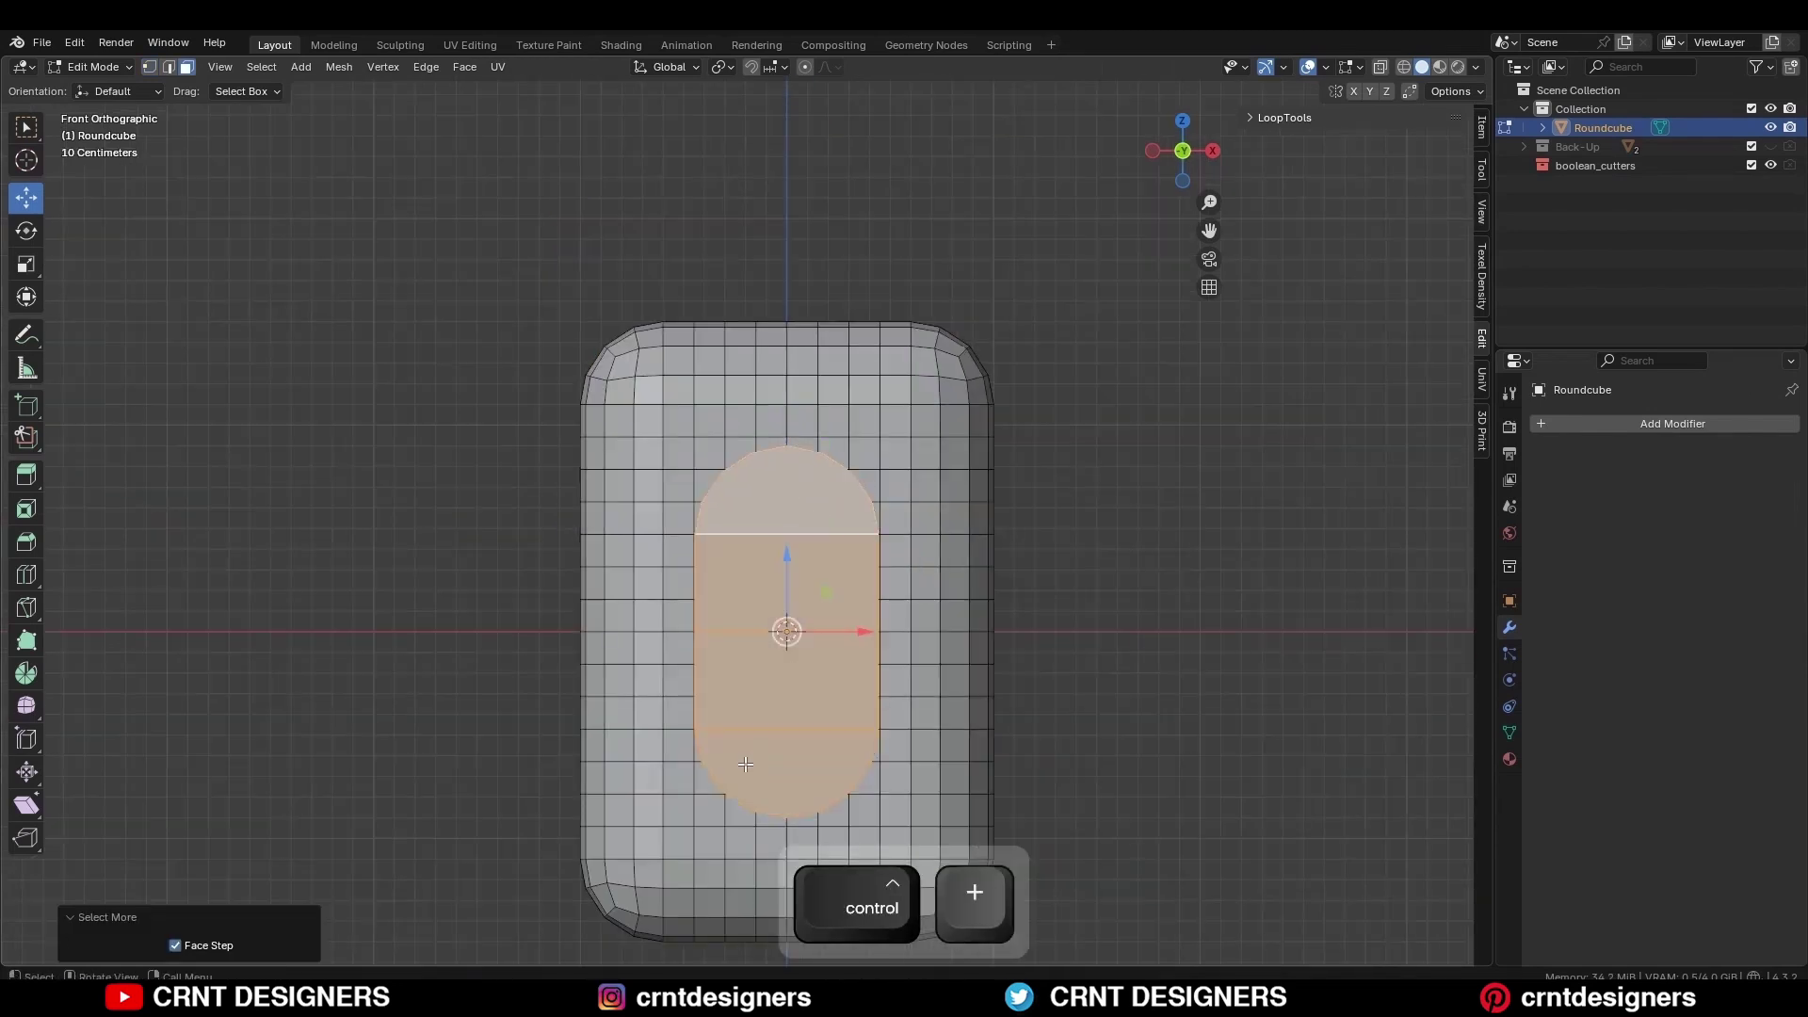
key(ctrl+x)
- Merge the doubled vertices at the upper end of the recess rim's straight left side at their center
middle_drag(746, 765, 942, 660)
scroll(962, 636, up, 3)
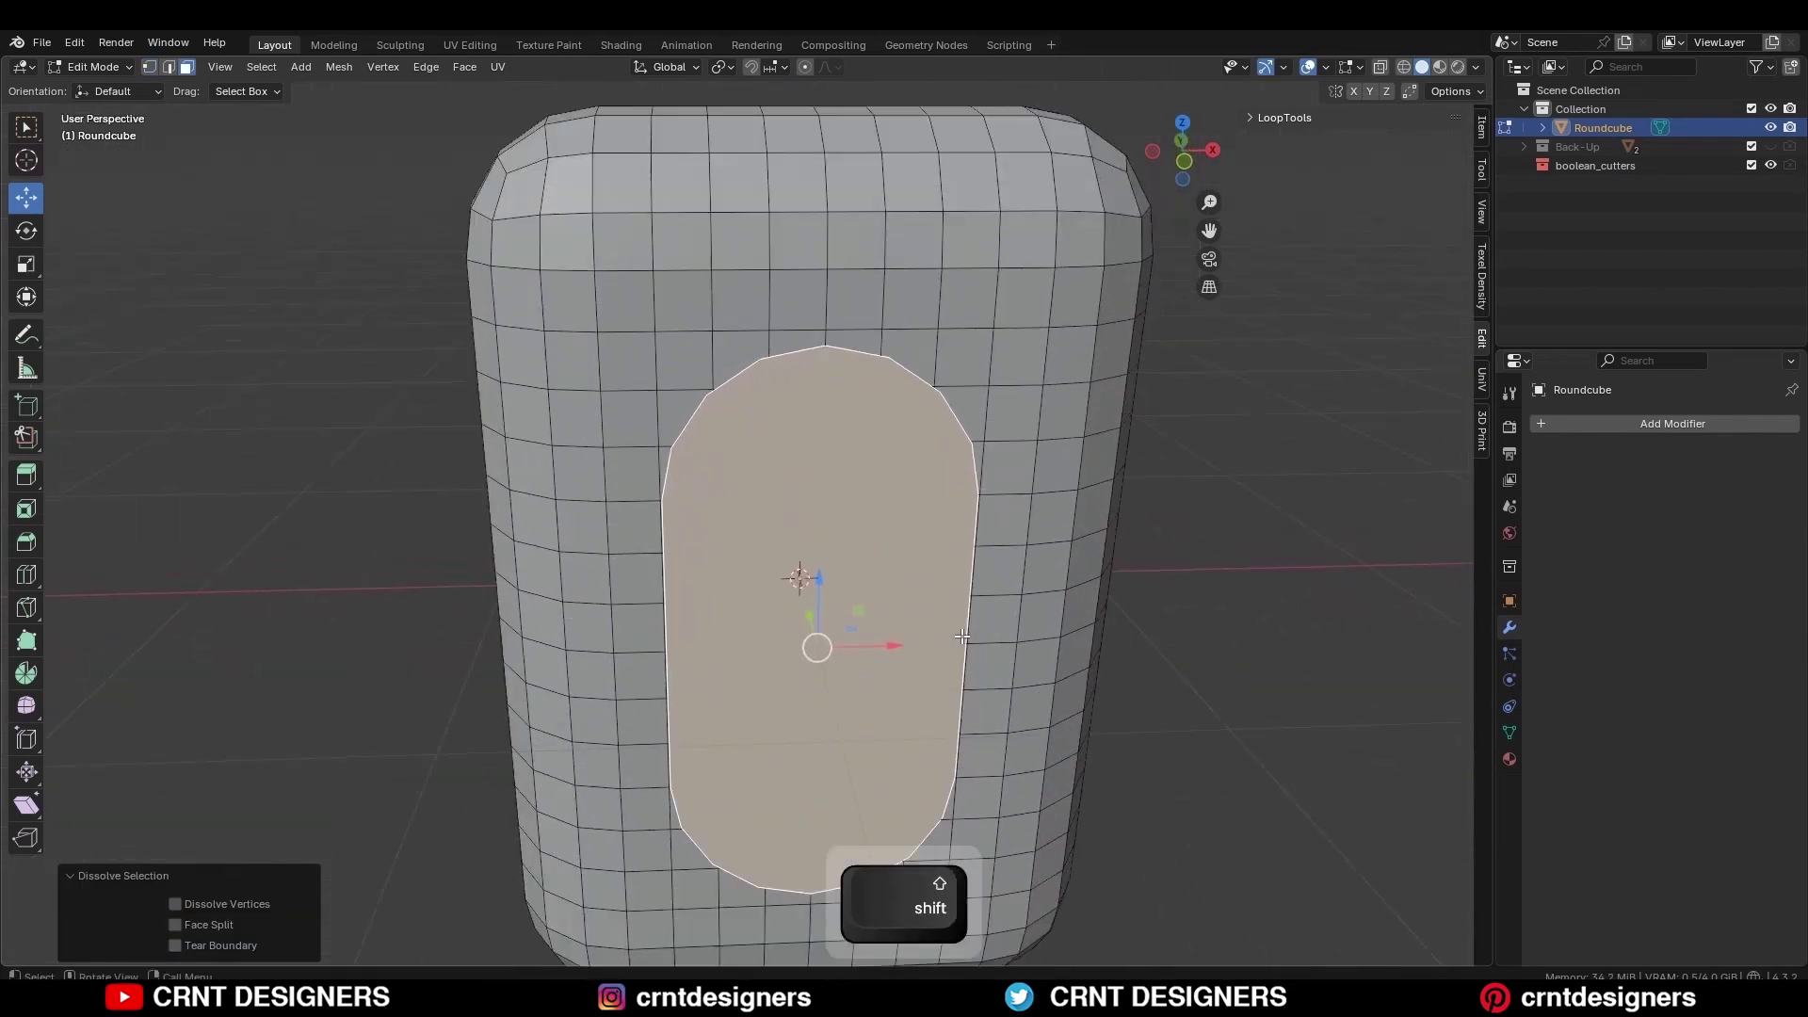
scroll(962, 636, up, 2)
key(1)
click(599, 480)
shift+middle_drag(591, 472, 656, 428)
key(w)
drag(667, 419, 718, 473)
key(m)
click(718, 470)
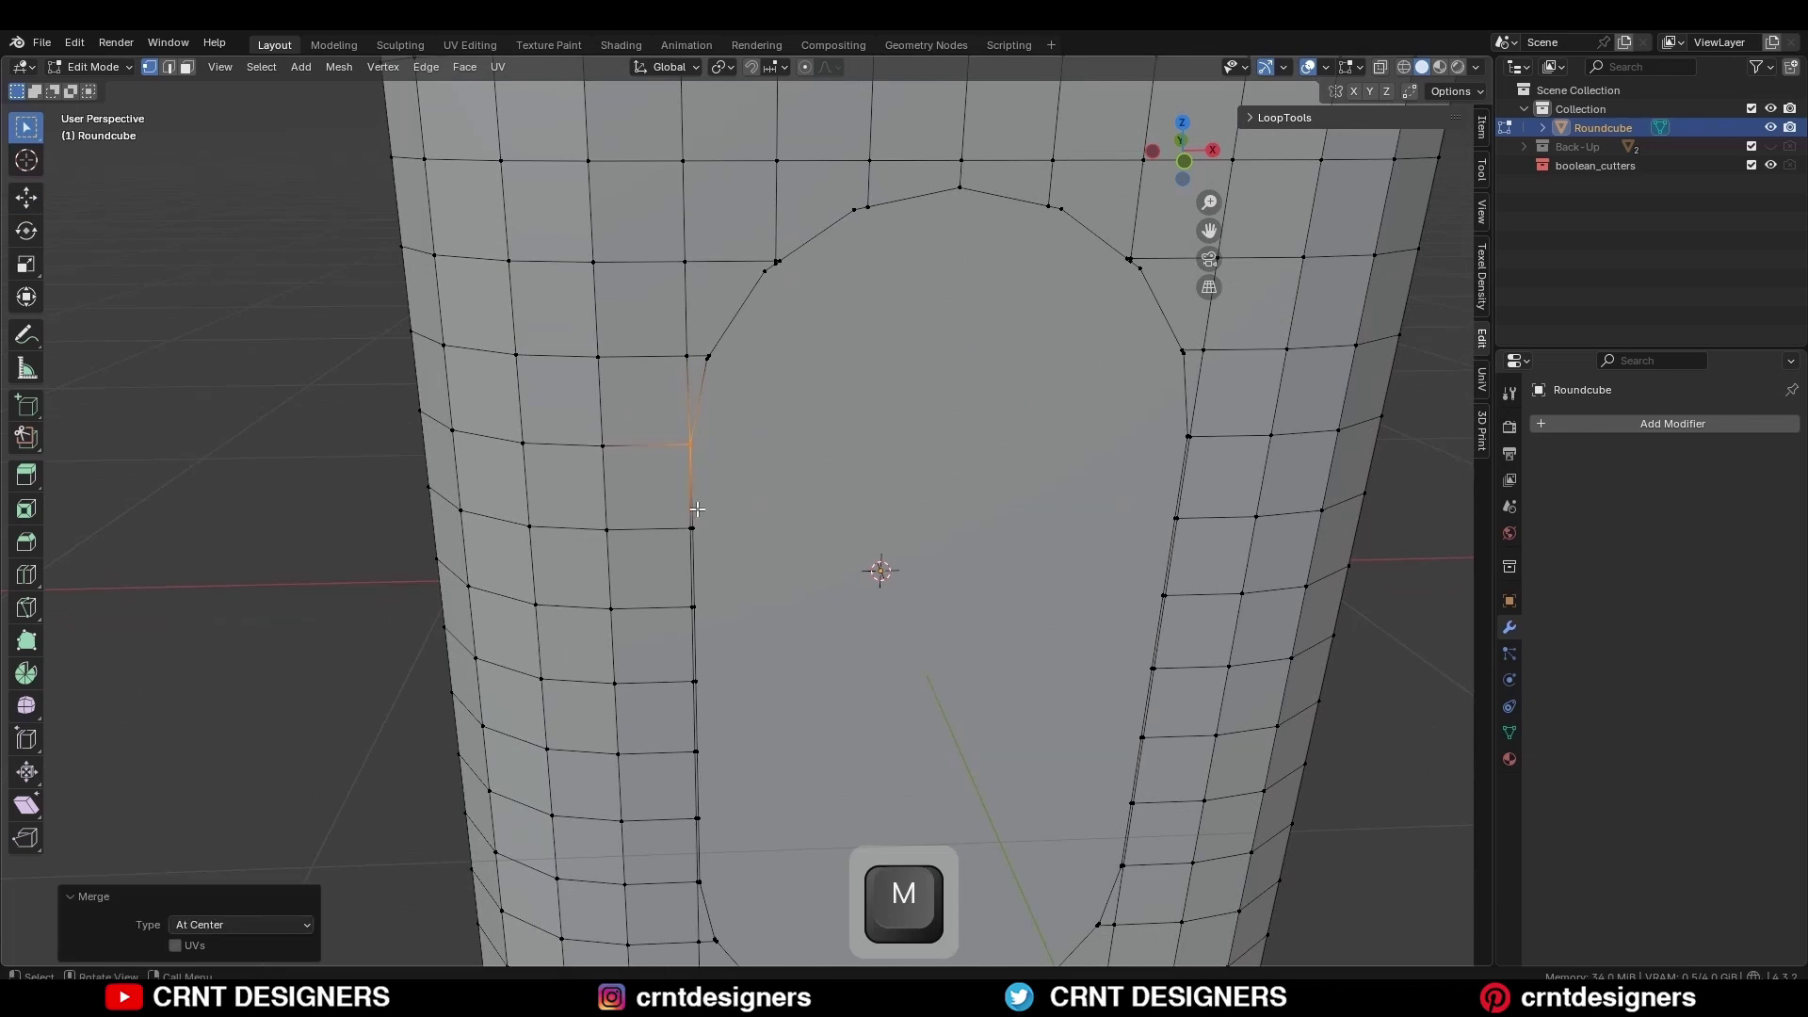
- Merge each remaining pair of doubled vertices down the recess rim's straight left side at center
drag(706, 549, 670, 512)
key(m)
click(670, 511)
drag(711, 621, 677, 592)
key(m)
click(676, 591)
drag(712, 699, 664, 653)
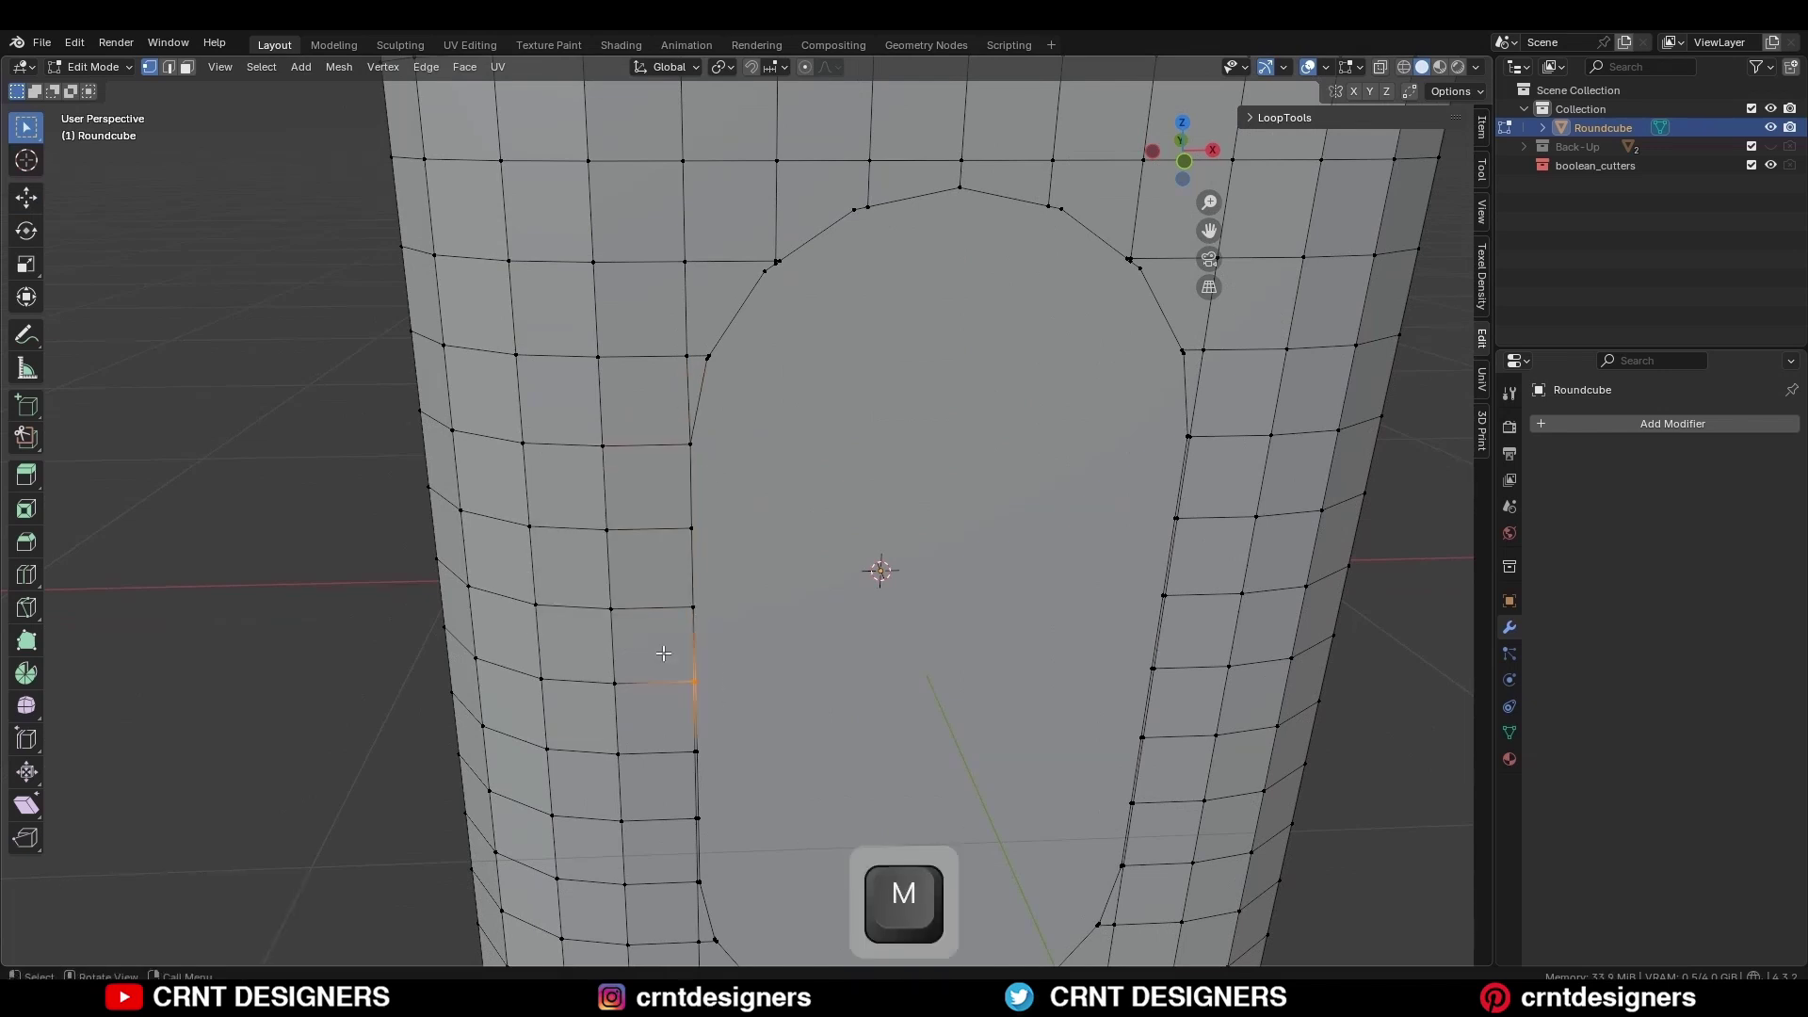
key(m)
click(664, 654)
drag(735, 776, 682, 735)
key(m)
click(682, 736)
drag(736, 824, 670, 795)
key(m)
click(670, 795)
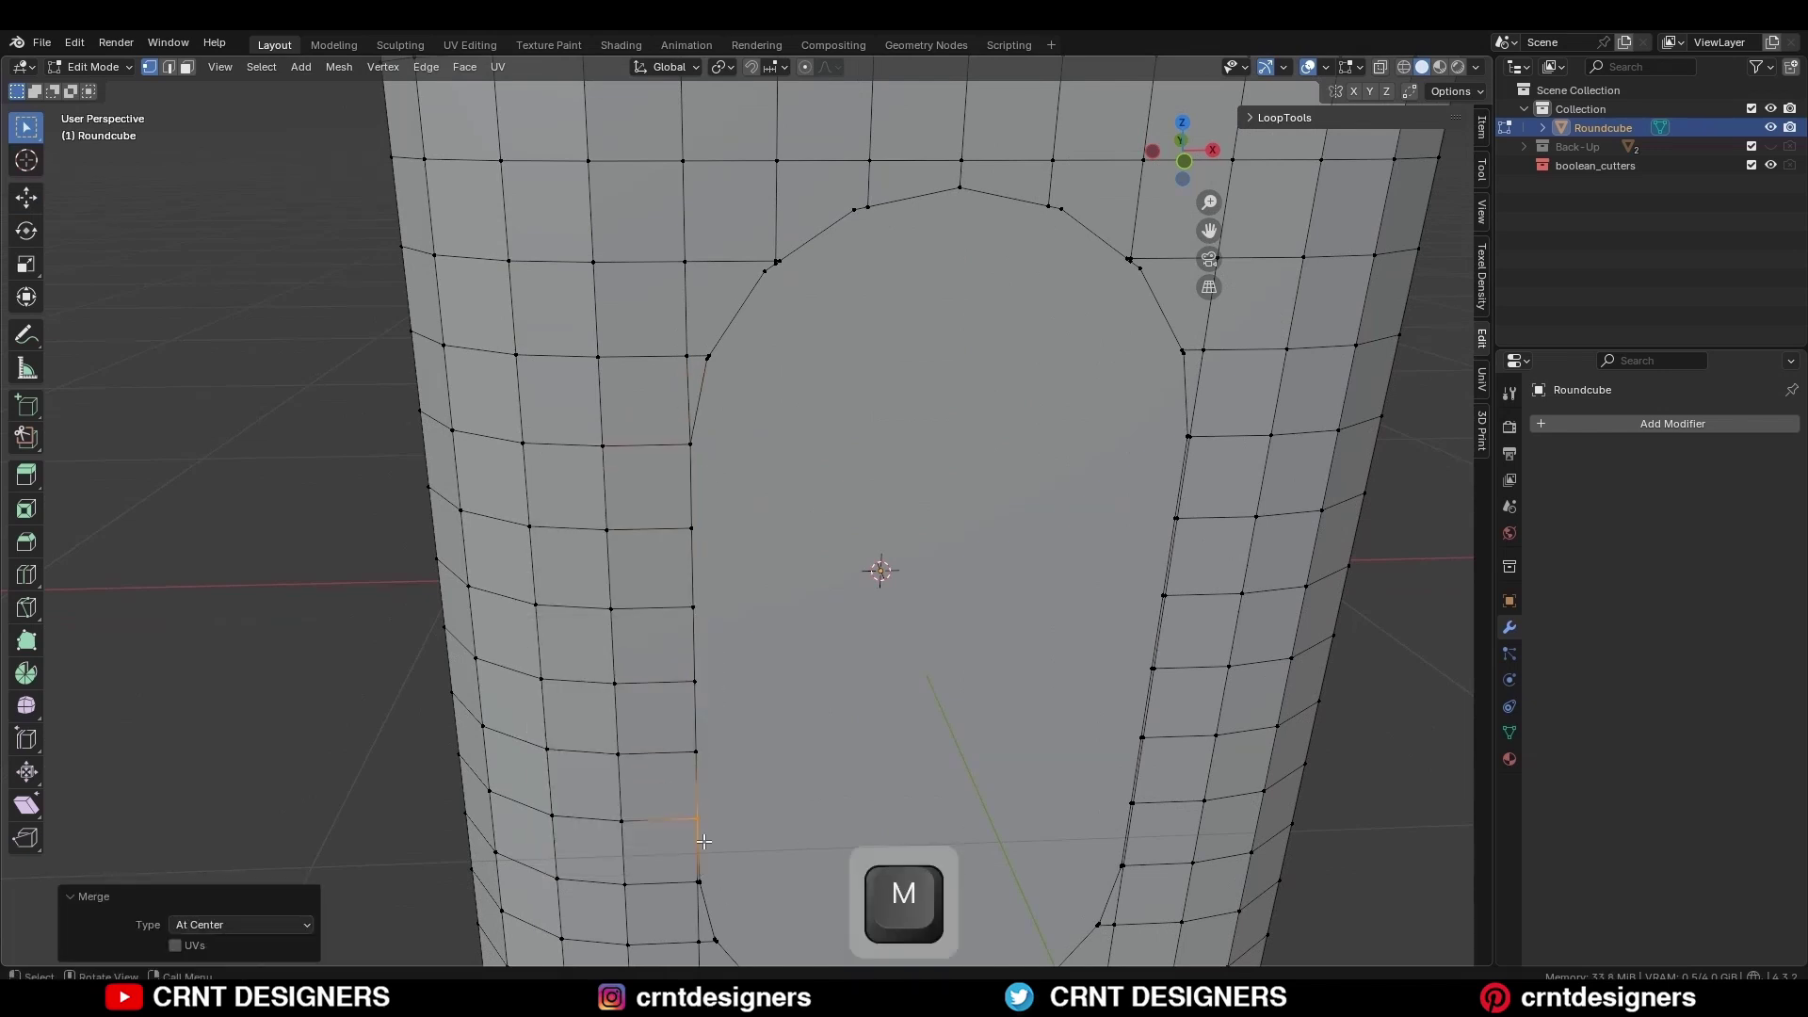
drag(729, 906, 681, 863)
key(m)
click(681, 864)
click(754, 766)
- Merge the three grid vertices beside the recess's upper-left arc into their neighbouring arc vertices with Merge At Last
scroll(681, 520, up, 1)
middle_drag(681, 517, 662, 485)
click(640, 431)
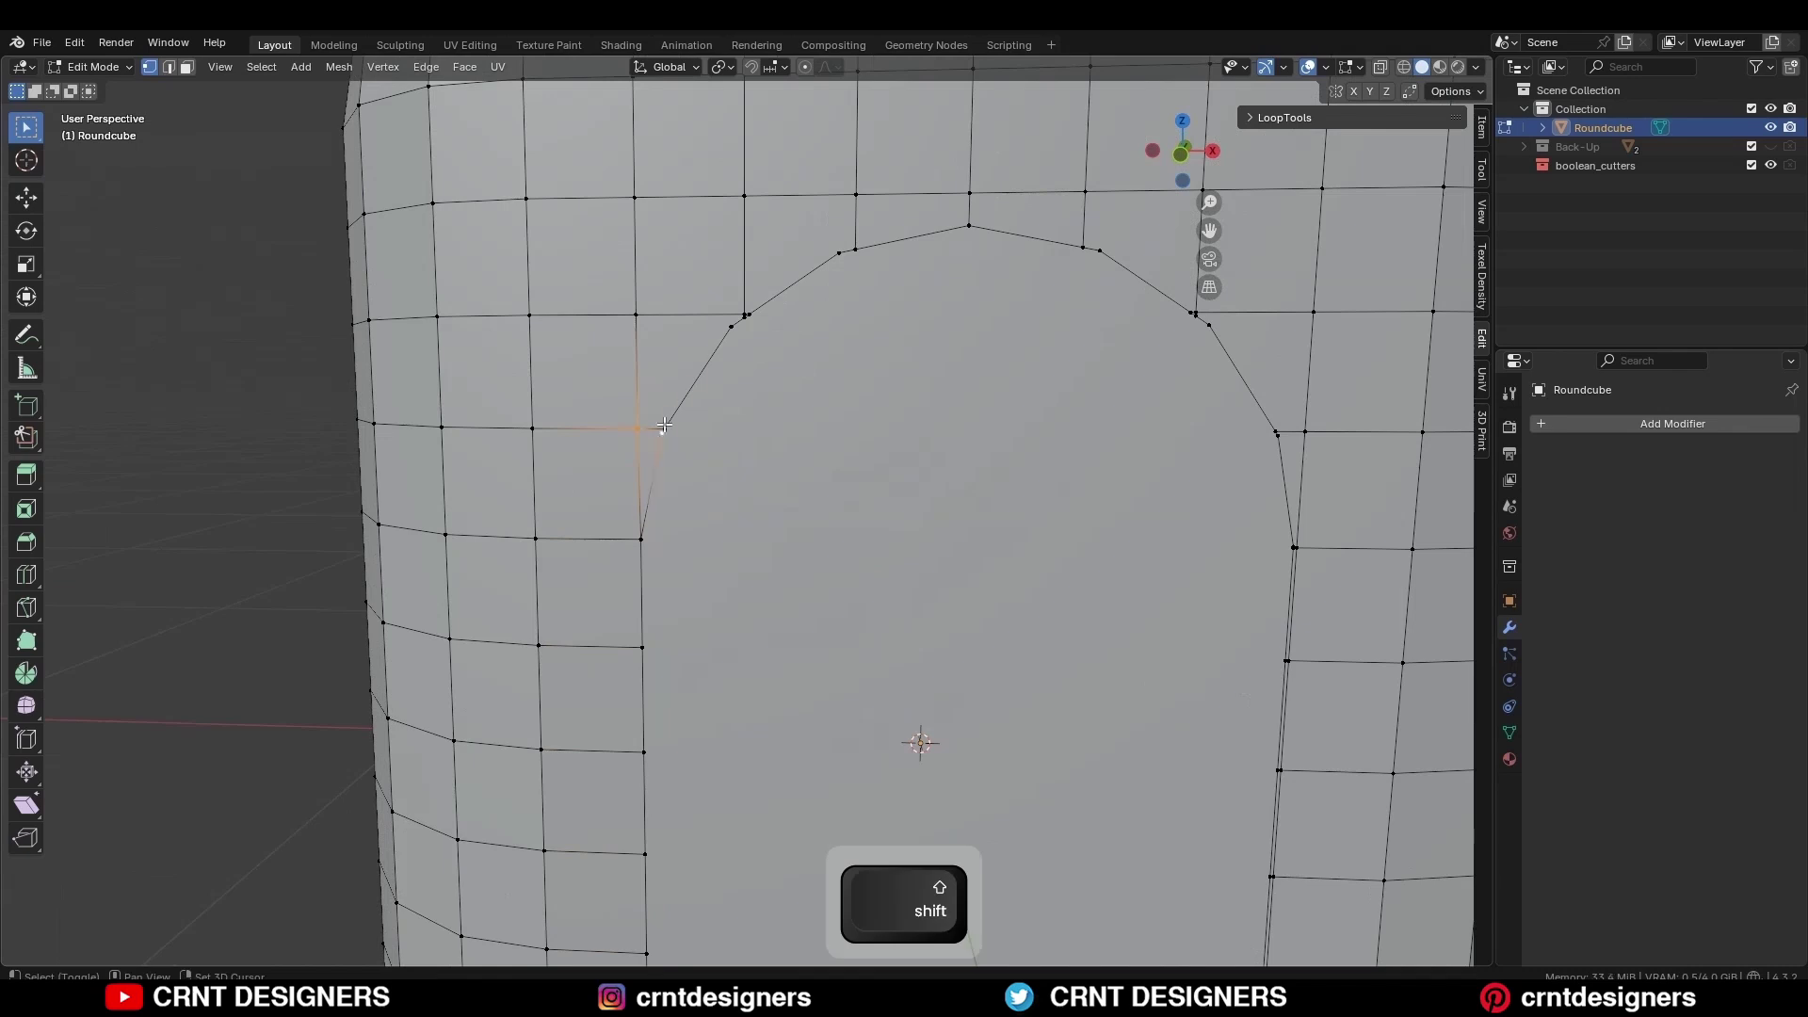
key(m)
click(659, 511)
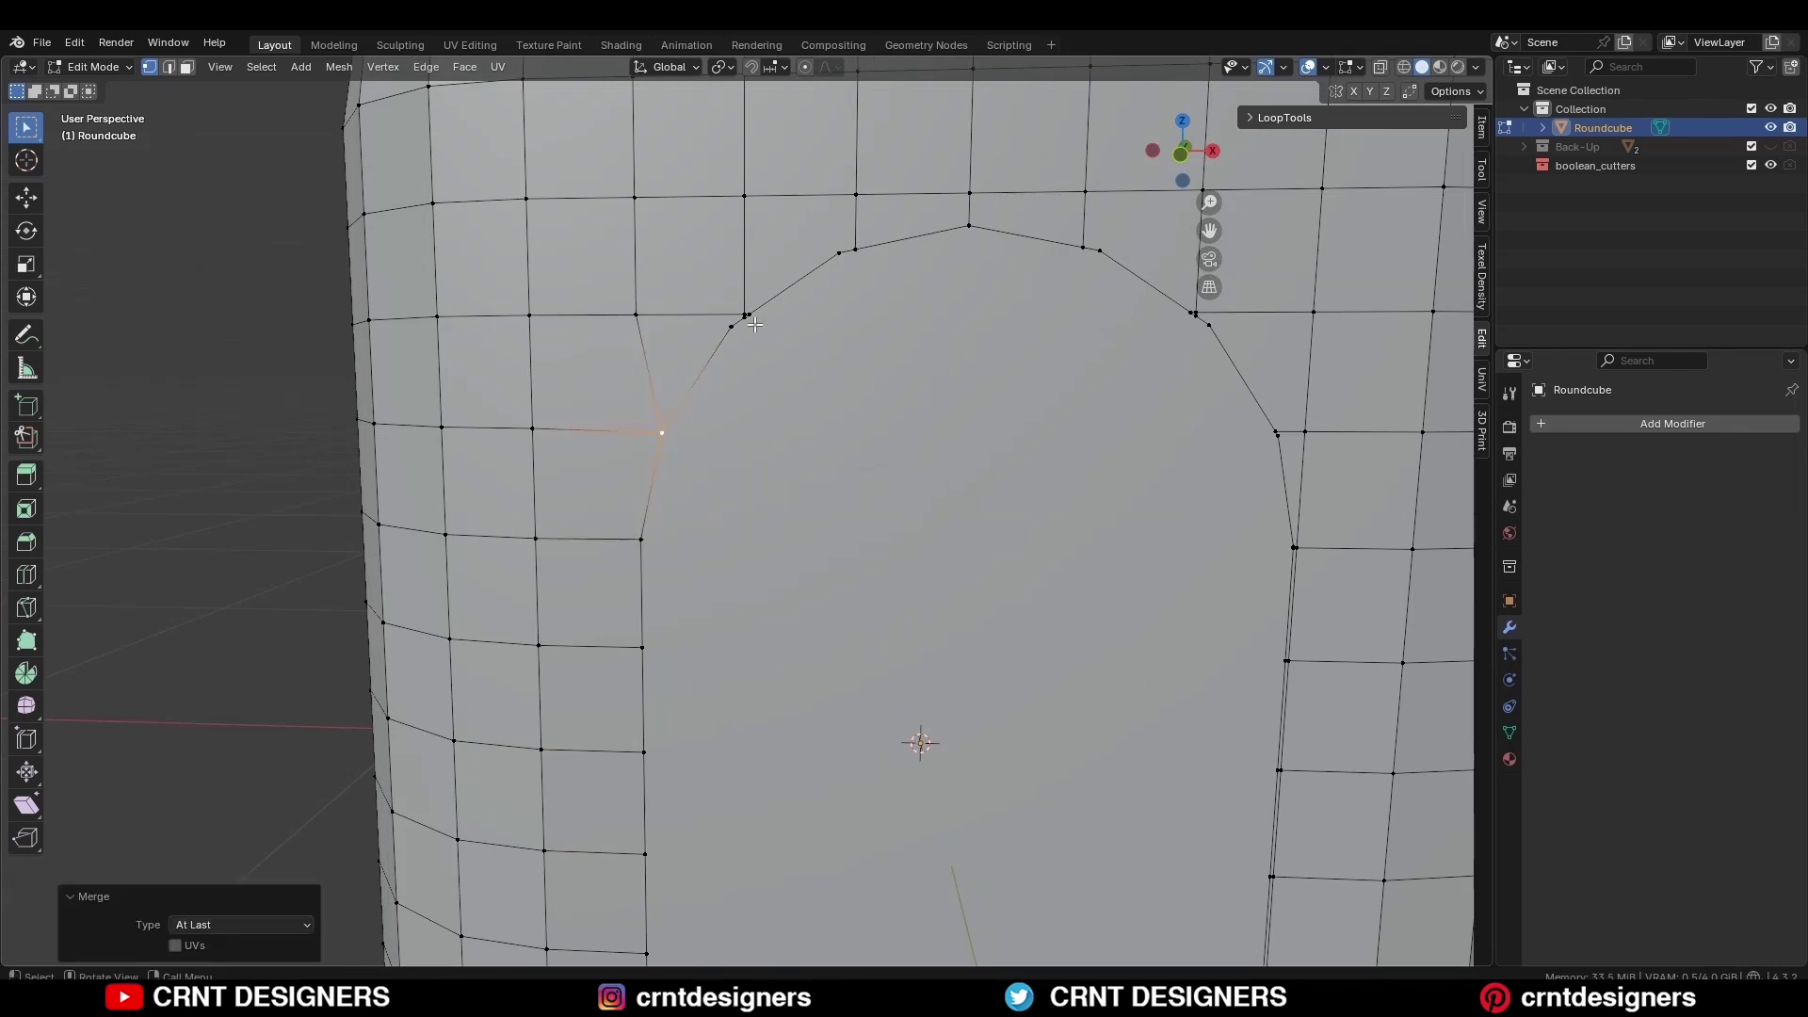
scroll(672, 518, up, 3)
key(m)
click(709, 505)
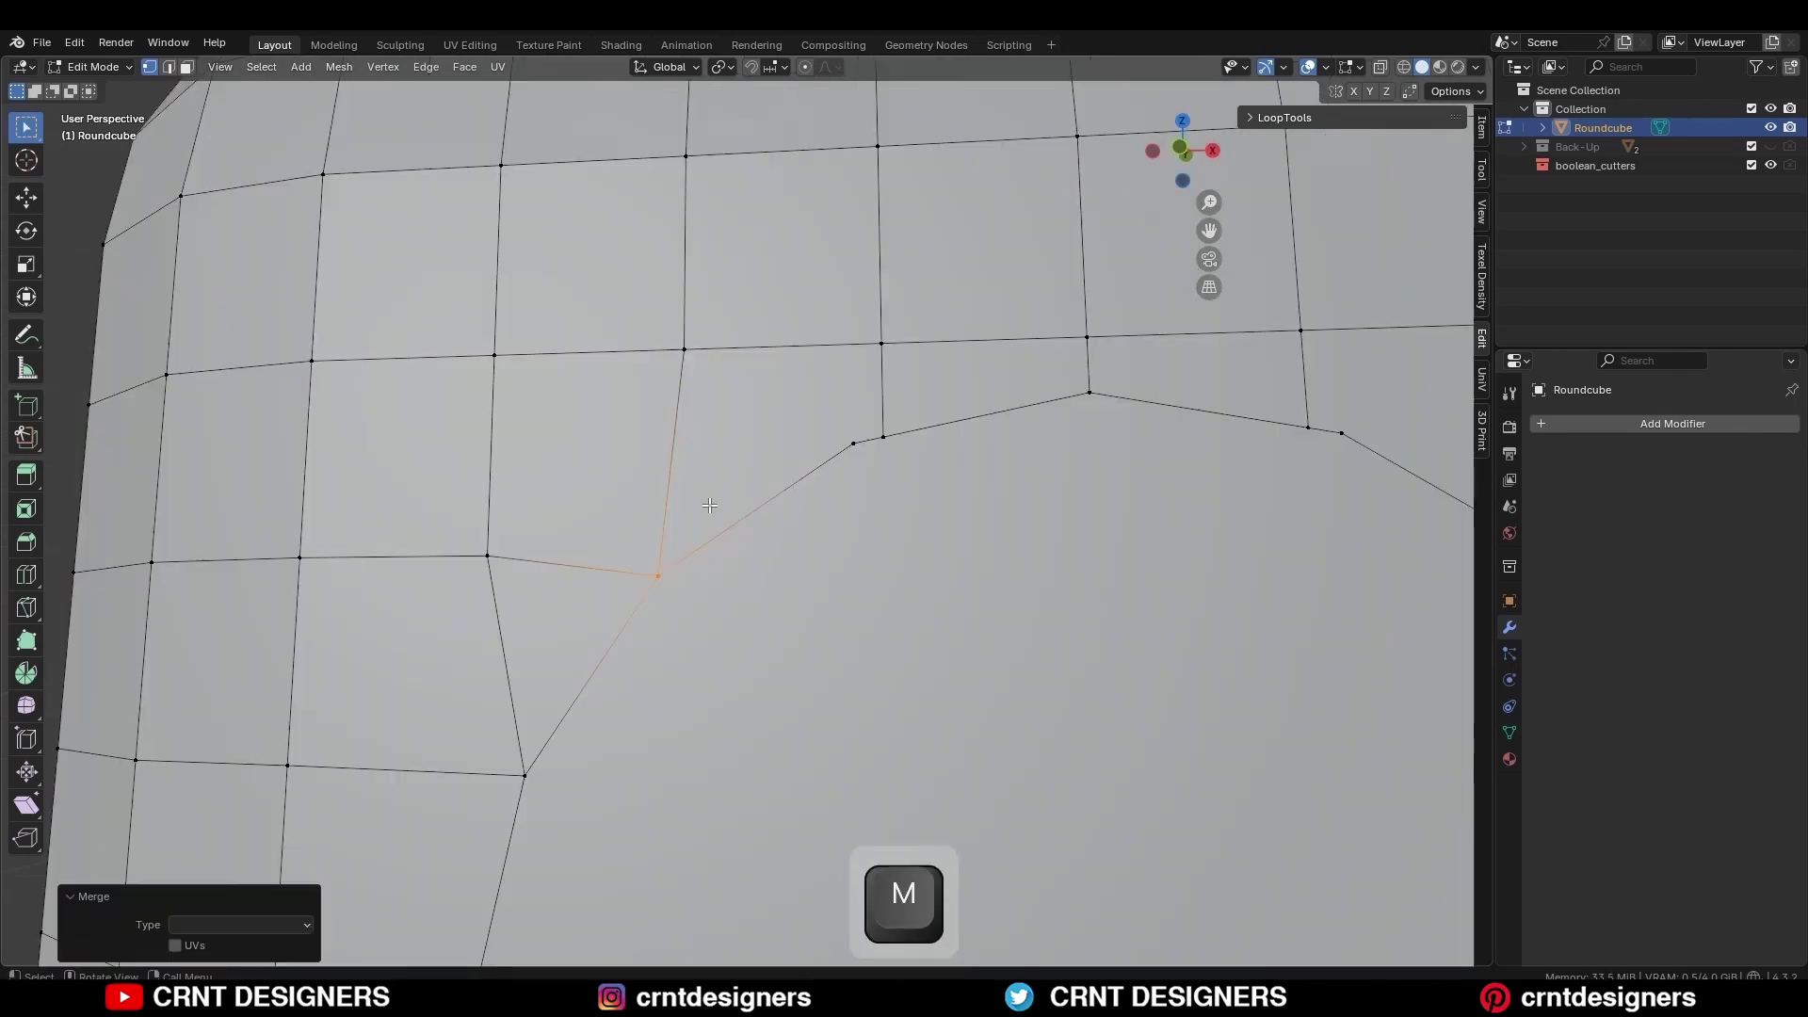
click(880, 414)
shift+click(838, 424)
key(m)
click(864, 355)
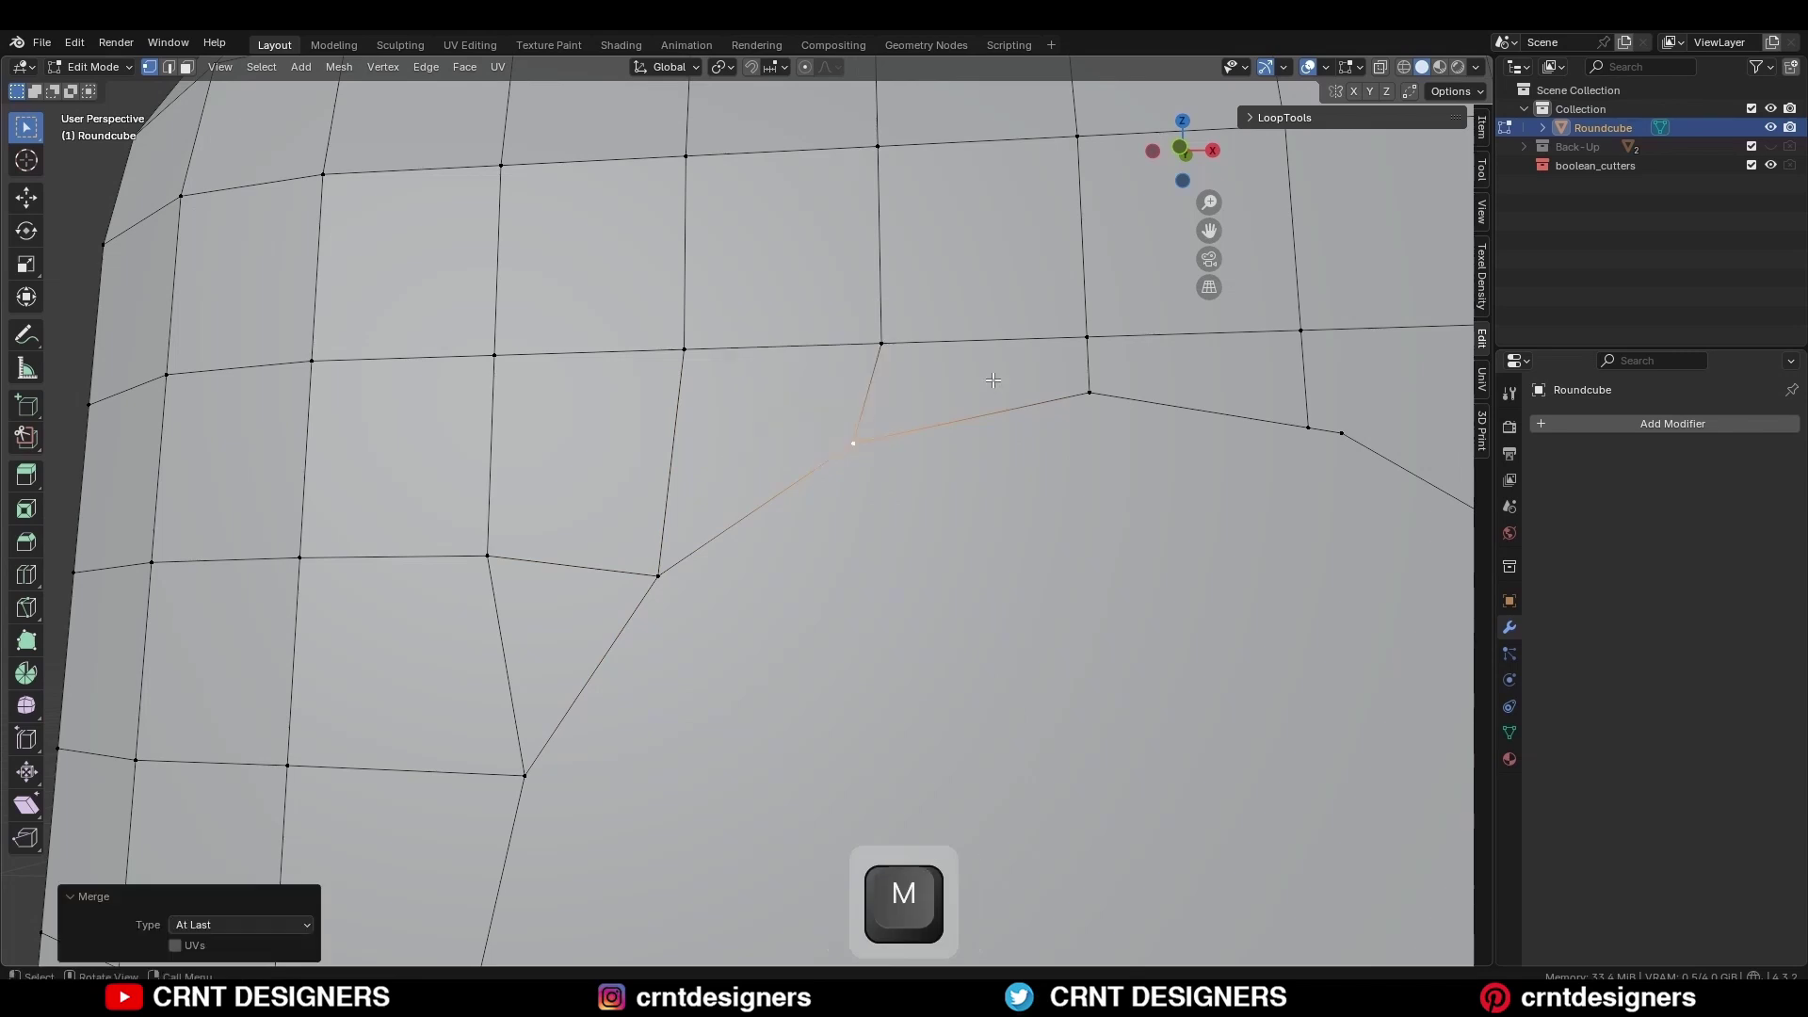
- Apply the round cube's rotation in Object Mode and return to editing its mesh
scroll(989, 380, down, 3)
middle_drag(951, 390, 984, 433)
key(ctrl+a)
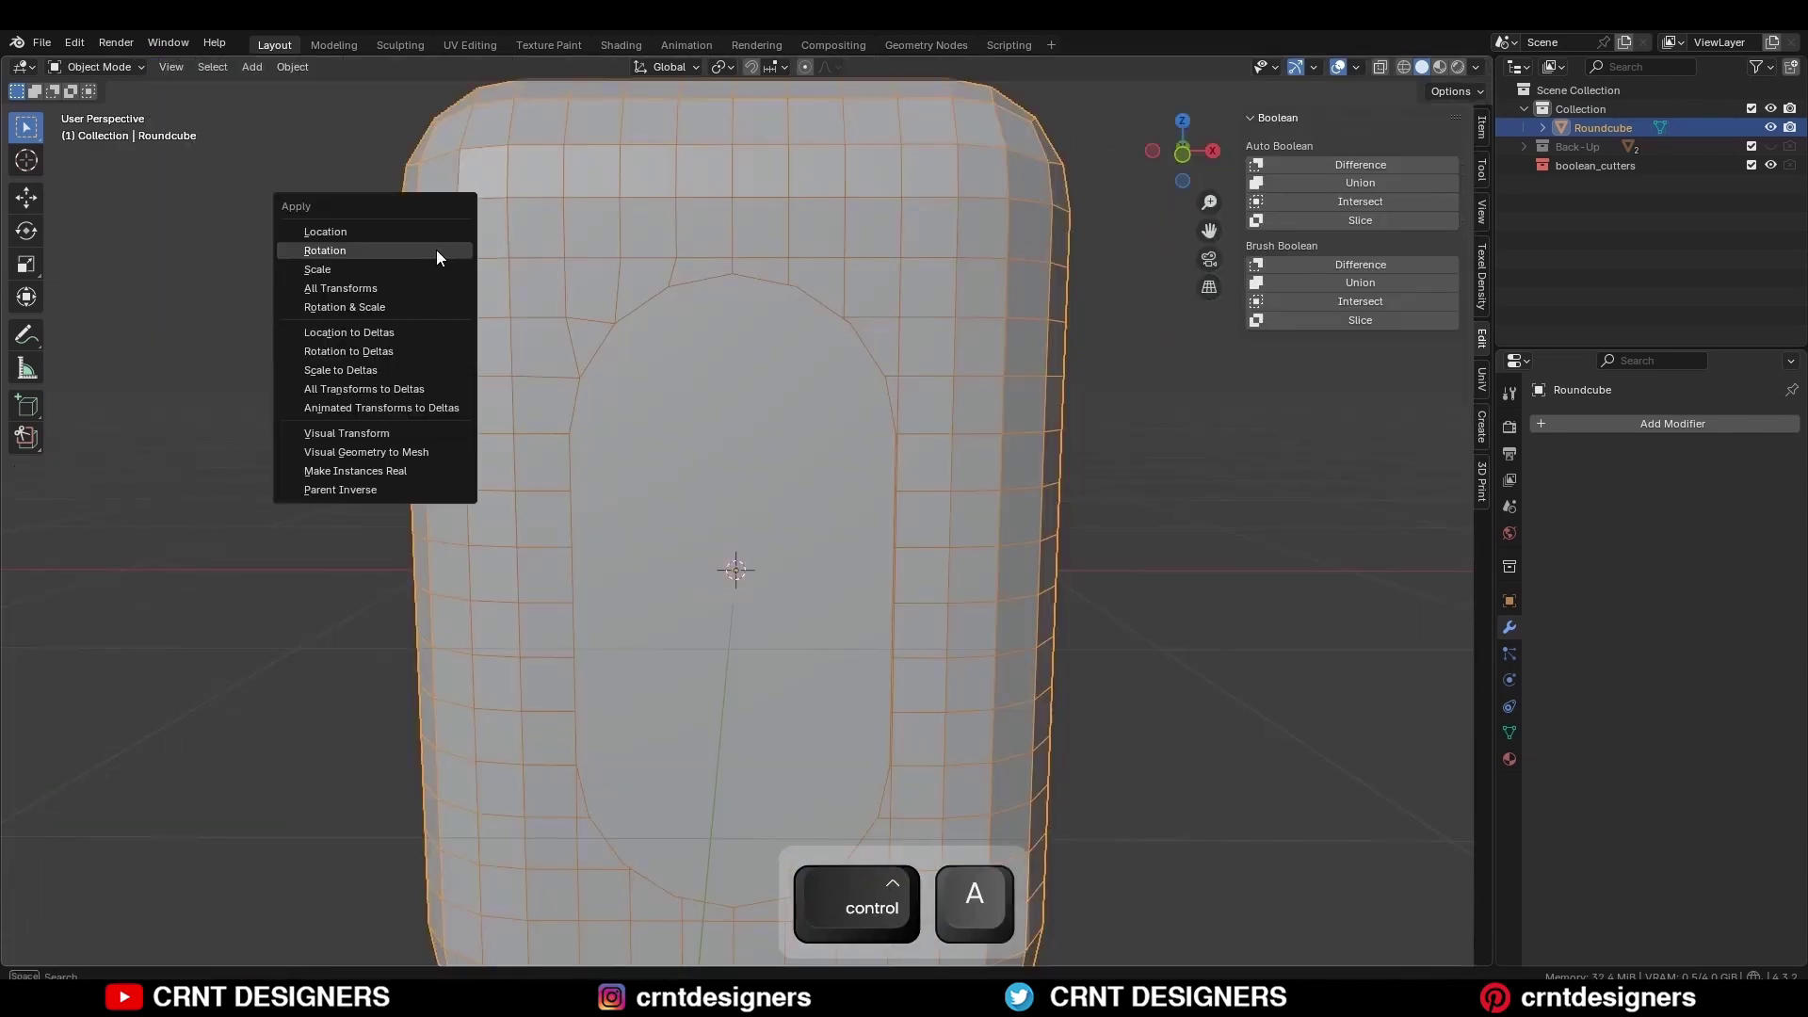
click(437, 251)
key(Tab)
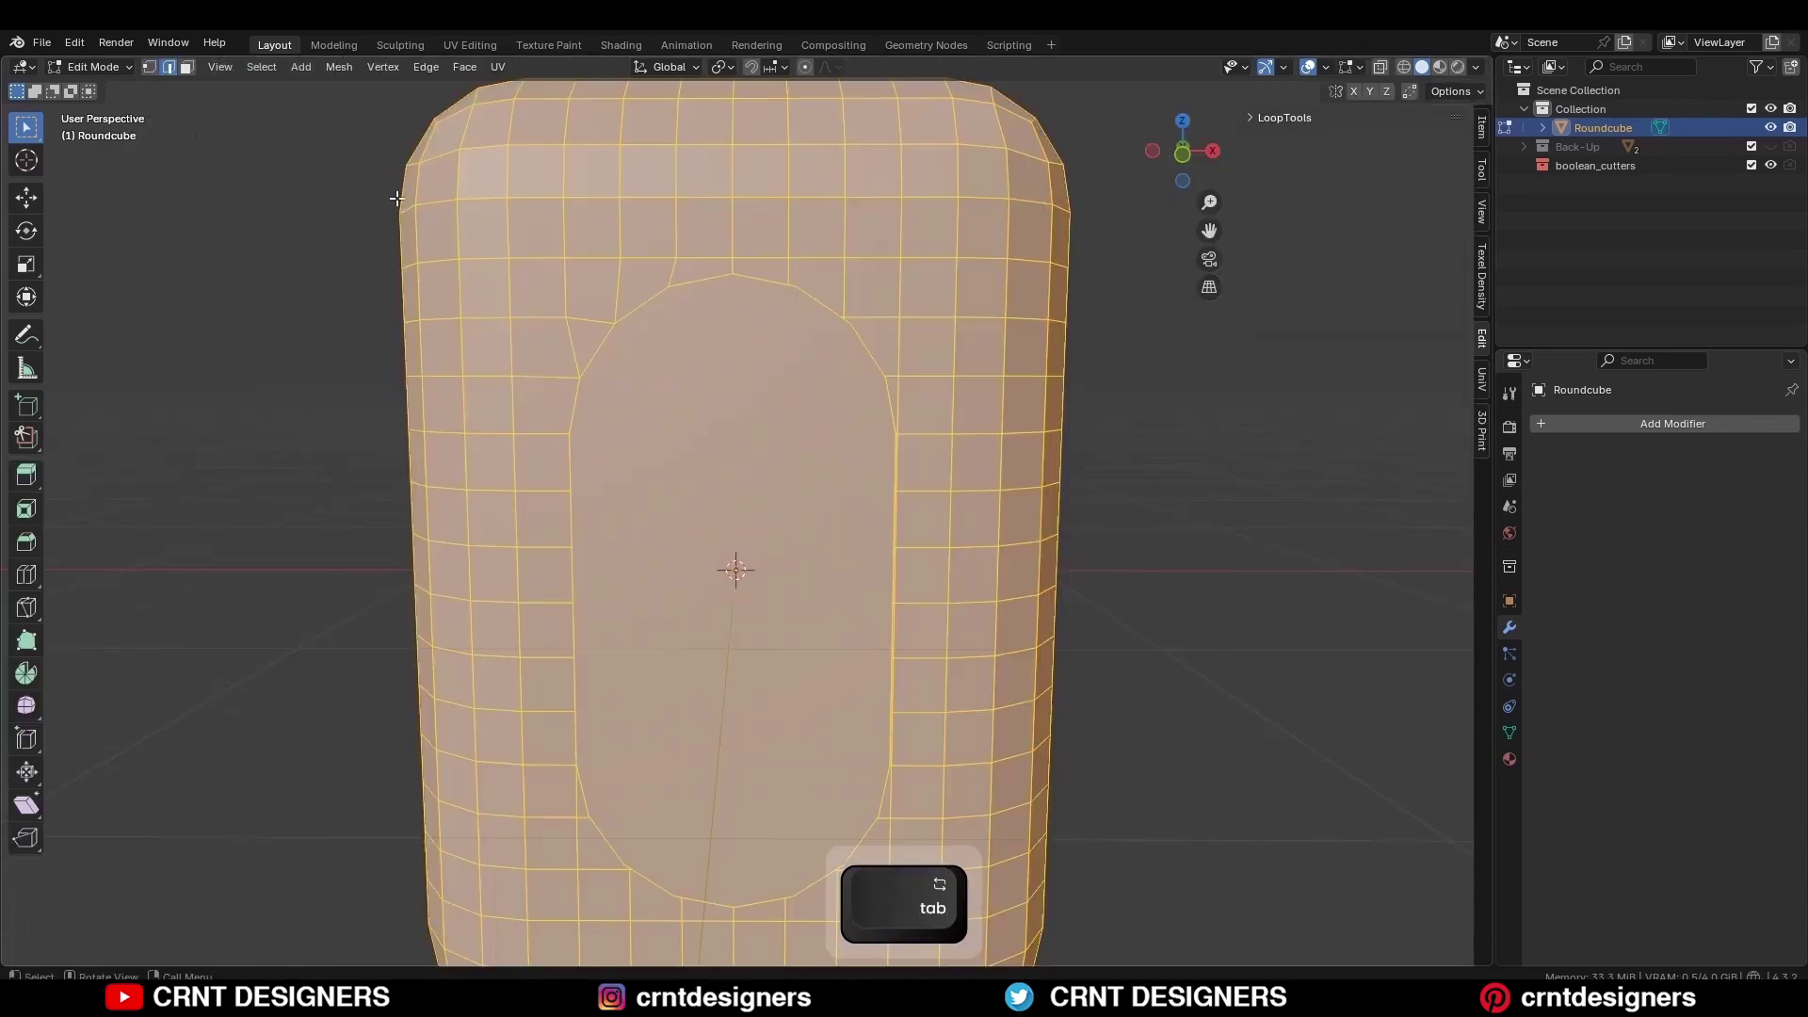
- Symmetrize the whole mesh from its upper half to its lower half, and from -X to +X
click(334, 68)
click(360, 343)
key(a)
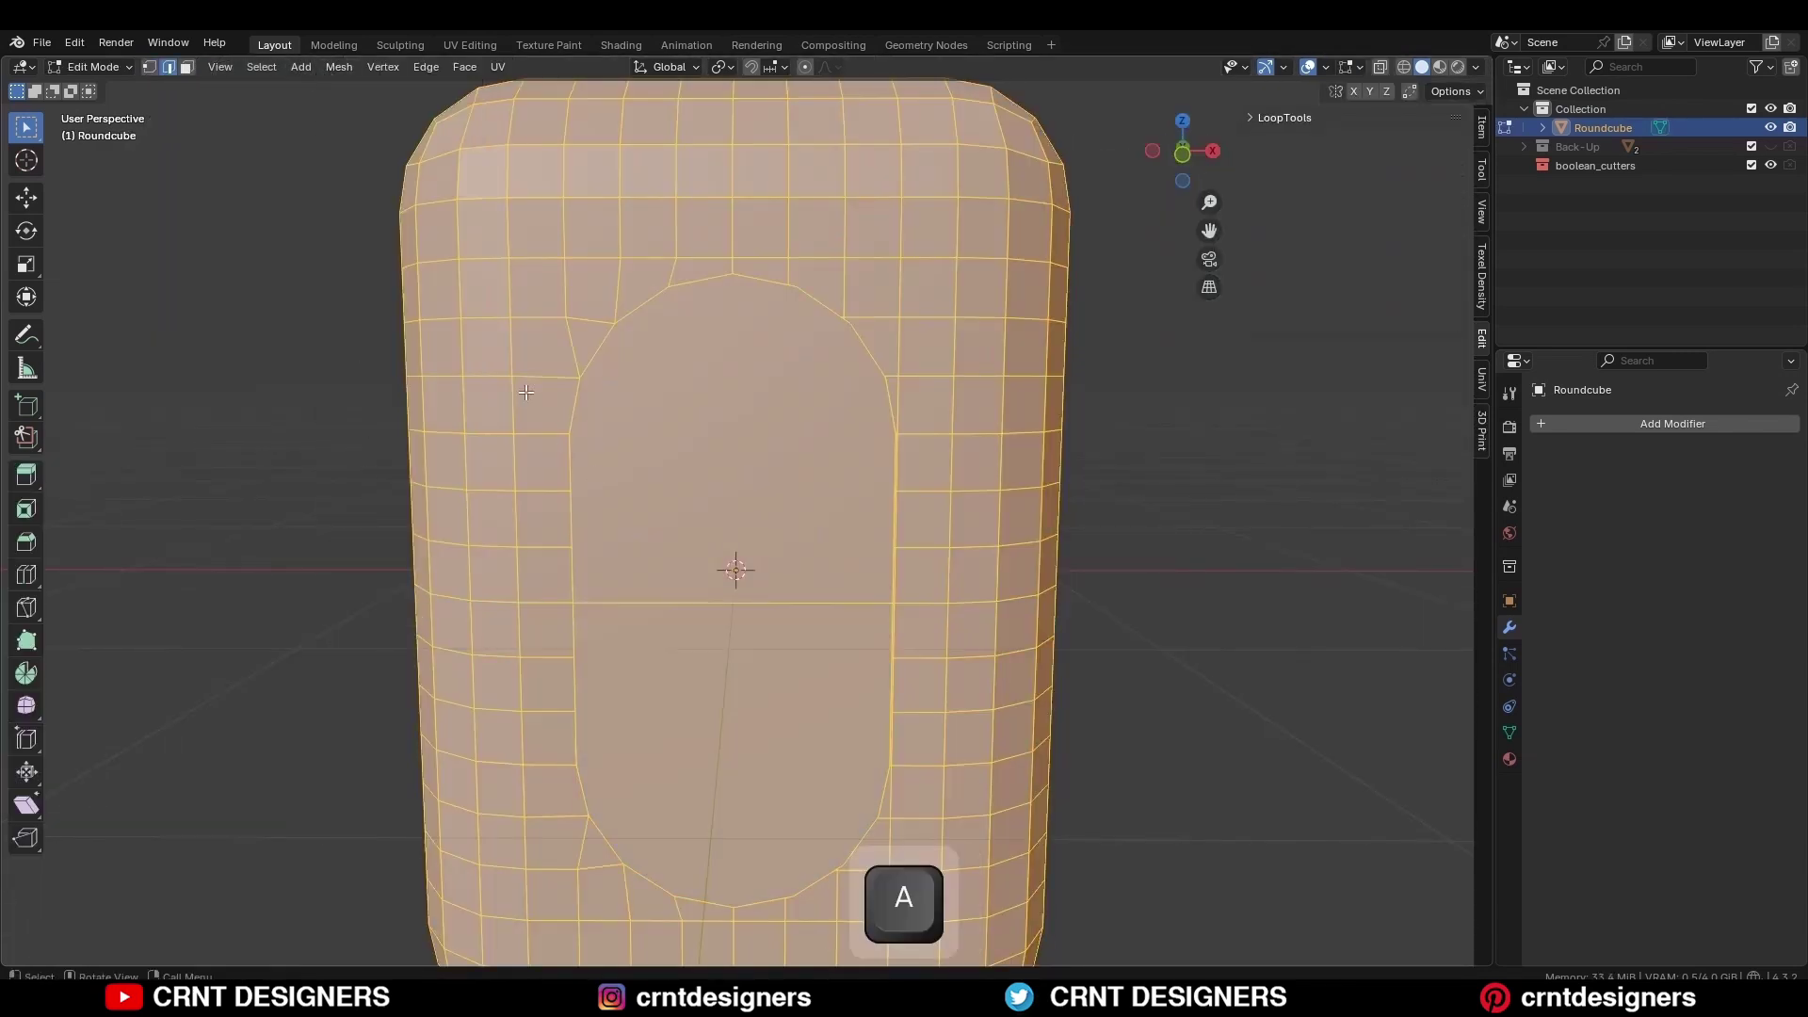
click(339, 68)
click(387, 344)
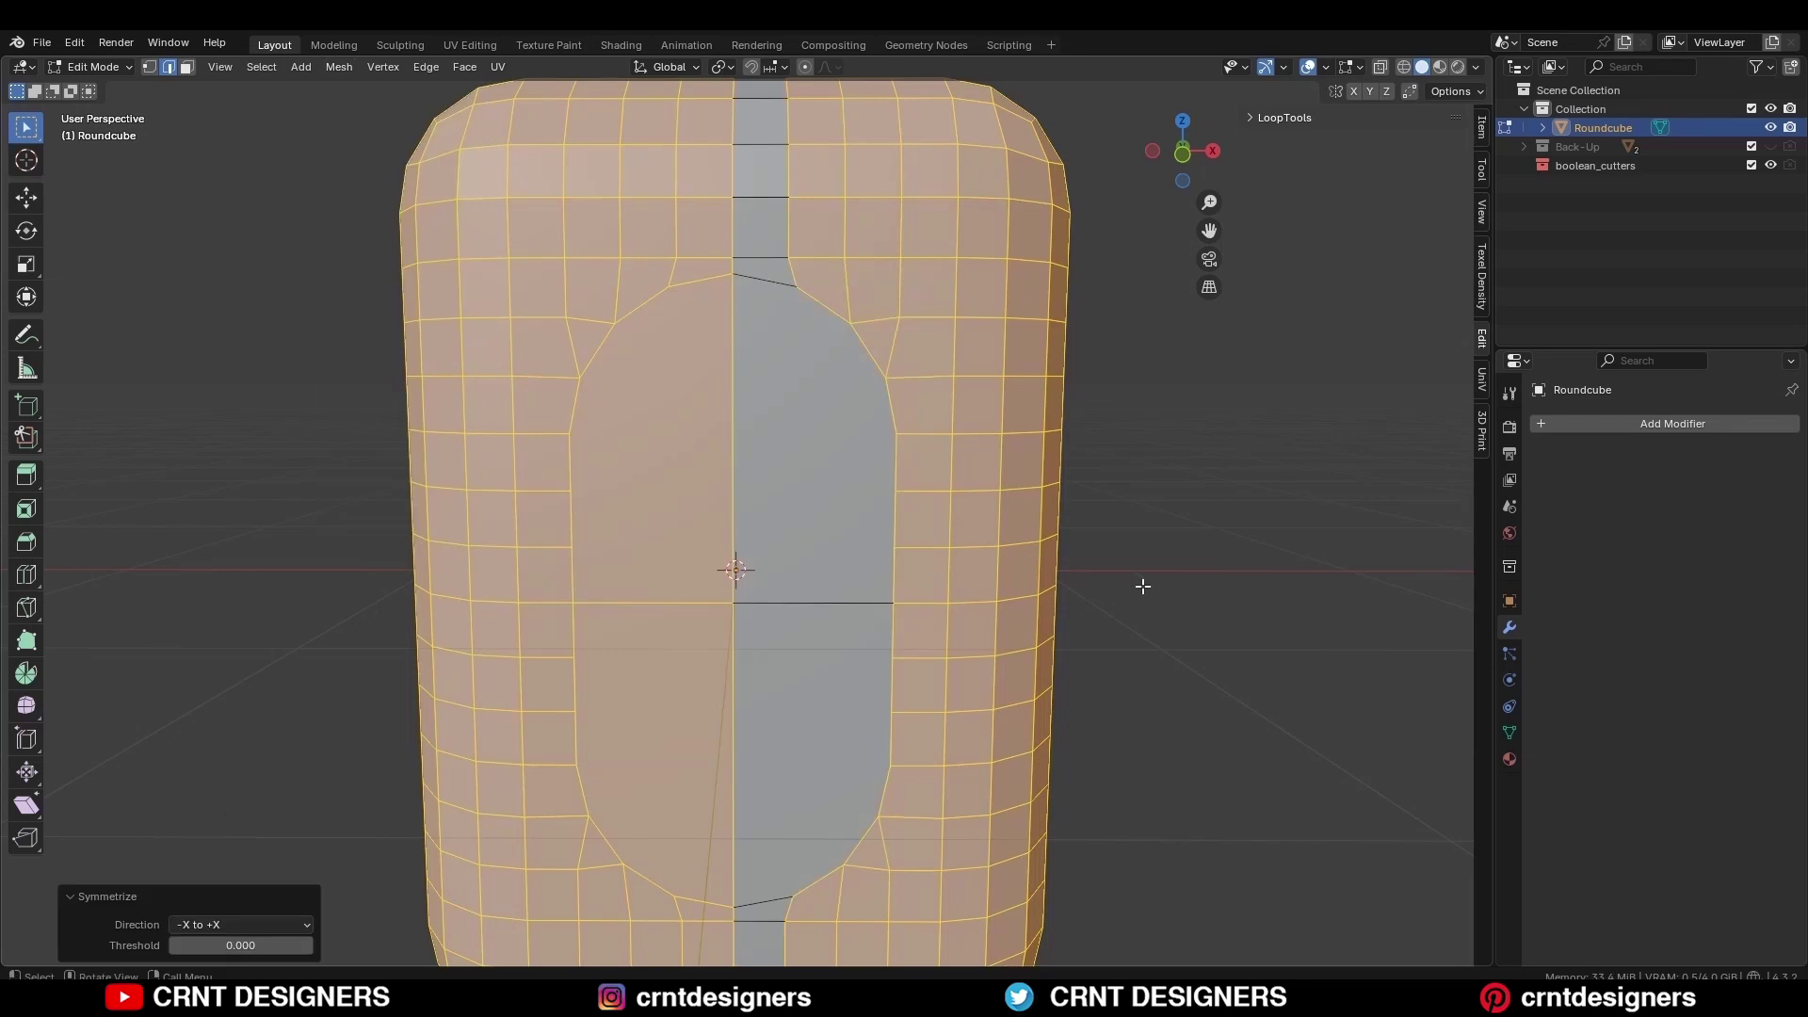
- Dissolve the slanted corner edges beside the recess's upper-left and lower-left arcs
click(1142, 577)
shift+middle_drag(848, 508, 896, 618)
scroll(669, 528, up, 2)
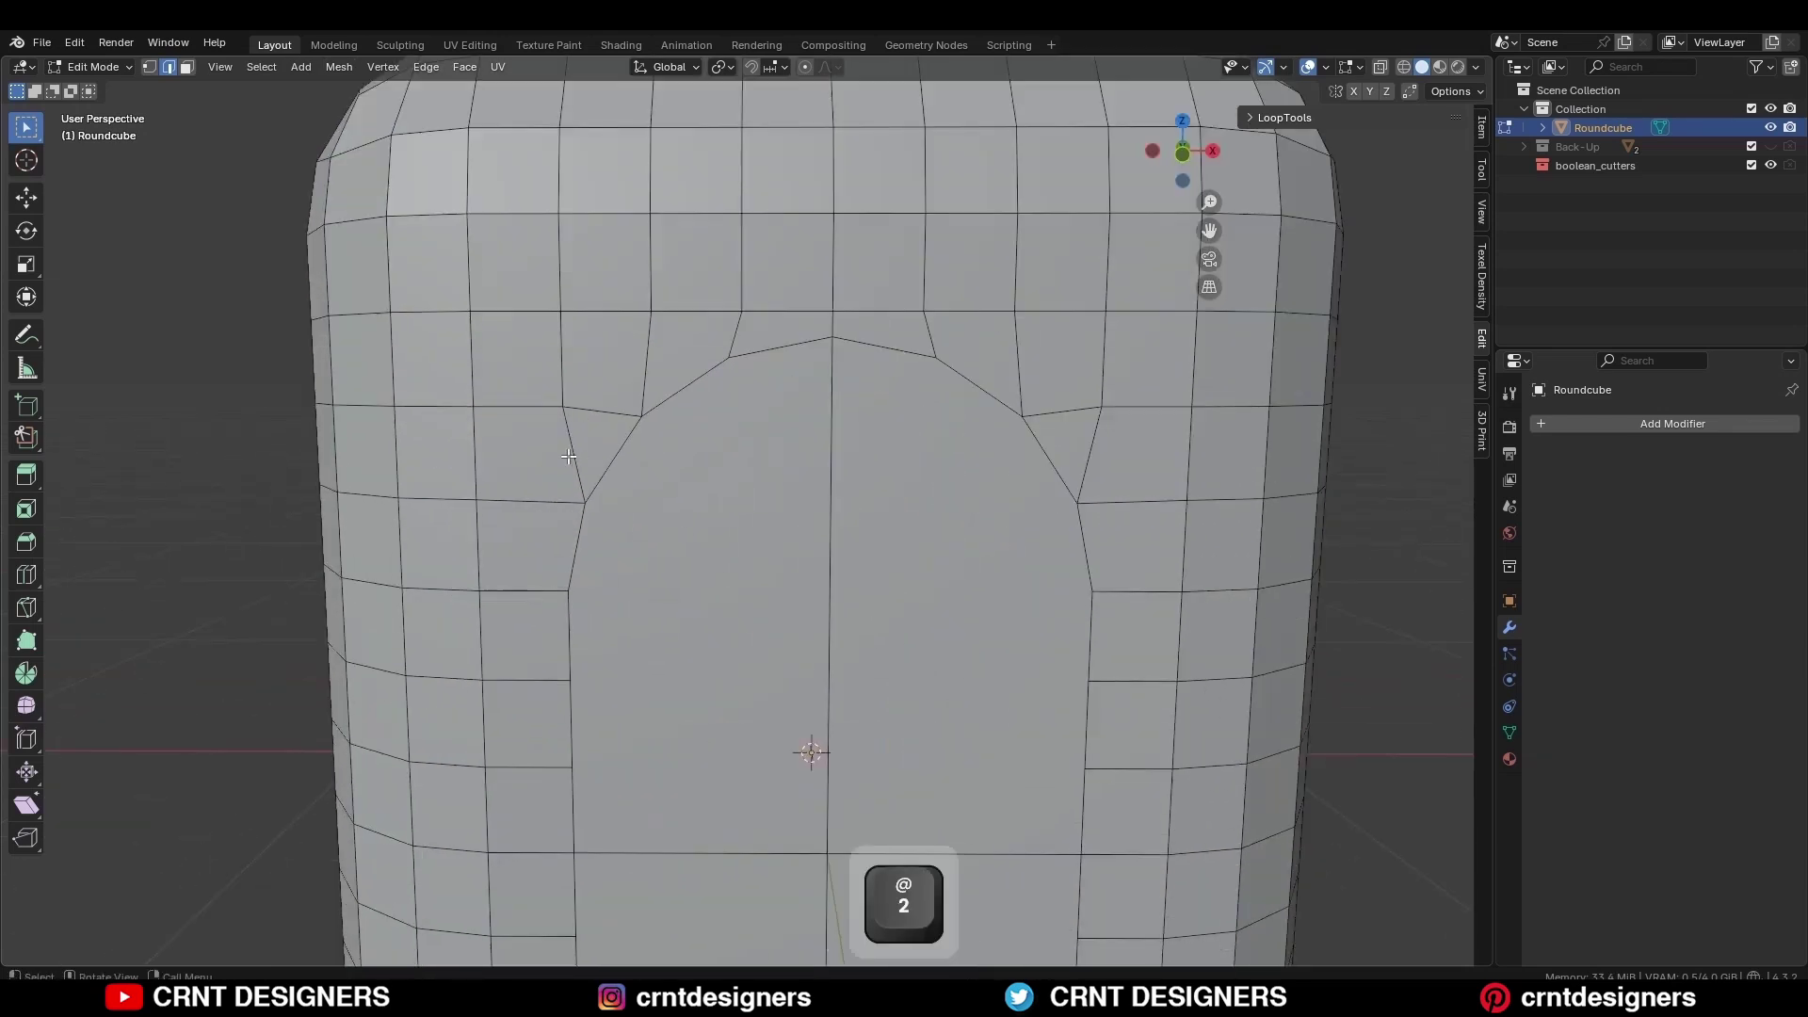
click(569, 457)
key(ctrl+x)
shift+middle_drag(696, 727, 679, 474)
click(546, 747)
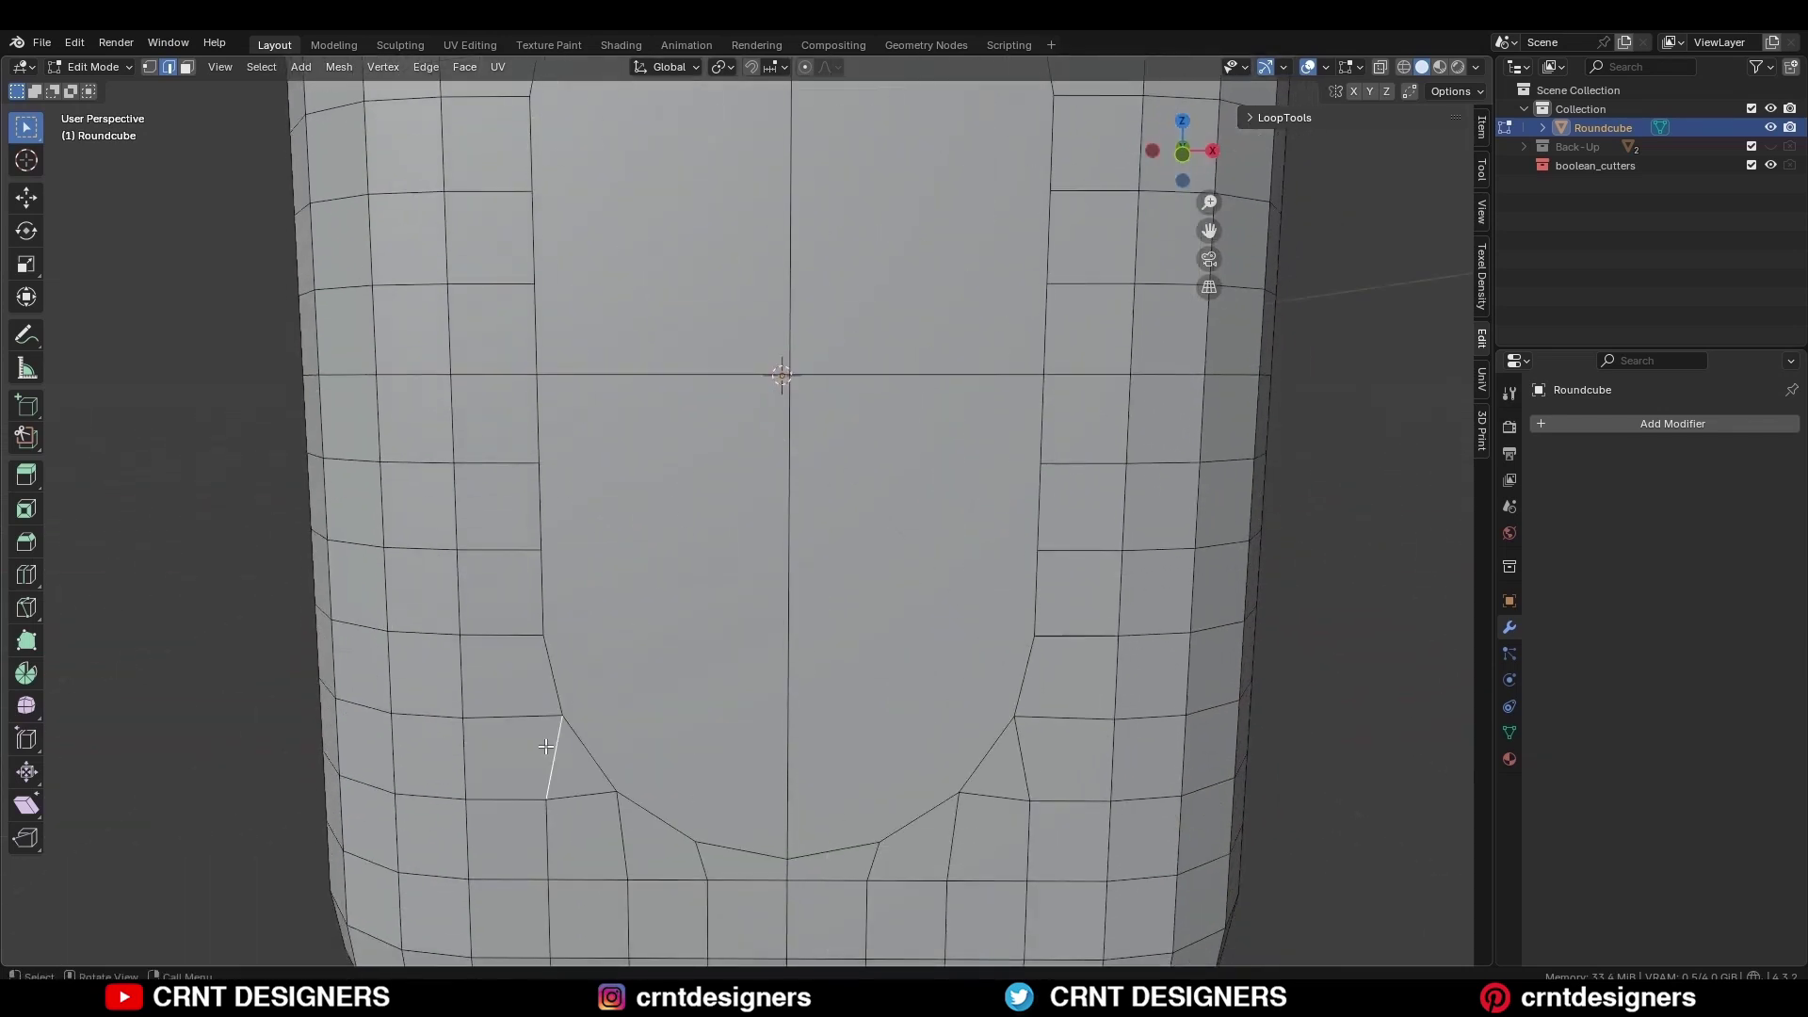
- Add a centered loop cut in the face column left of the recess and connect its ends to the nearby corner vertices
key(ctrl+r)
click(510, 713)
right_click(509, 713)
key(1)
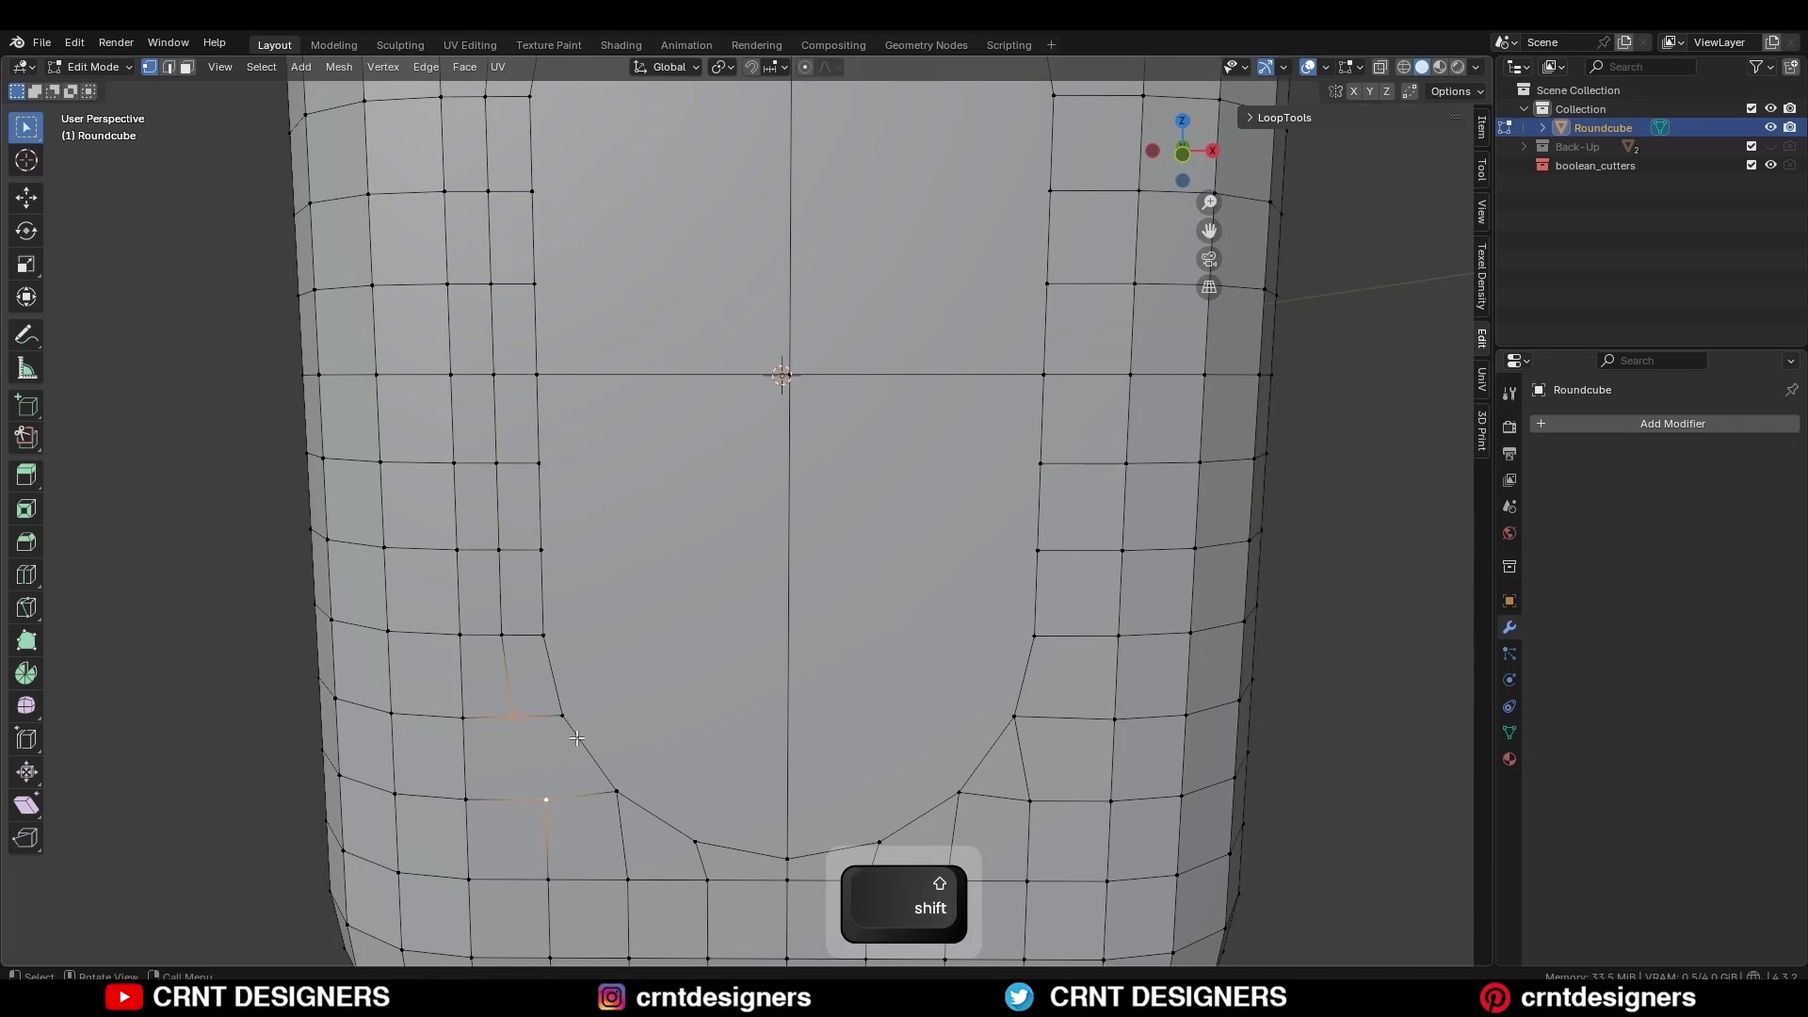
shift+scroll(867, 722, up, 5)
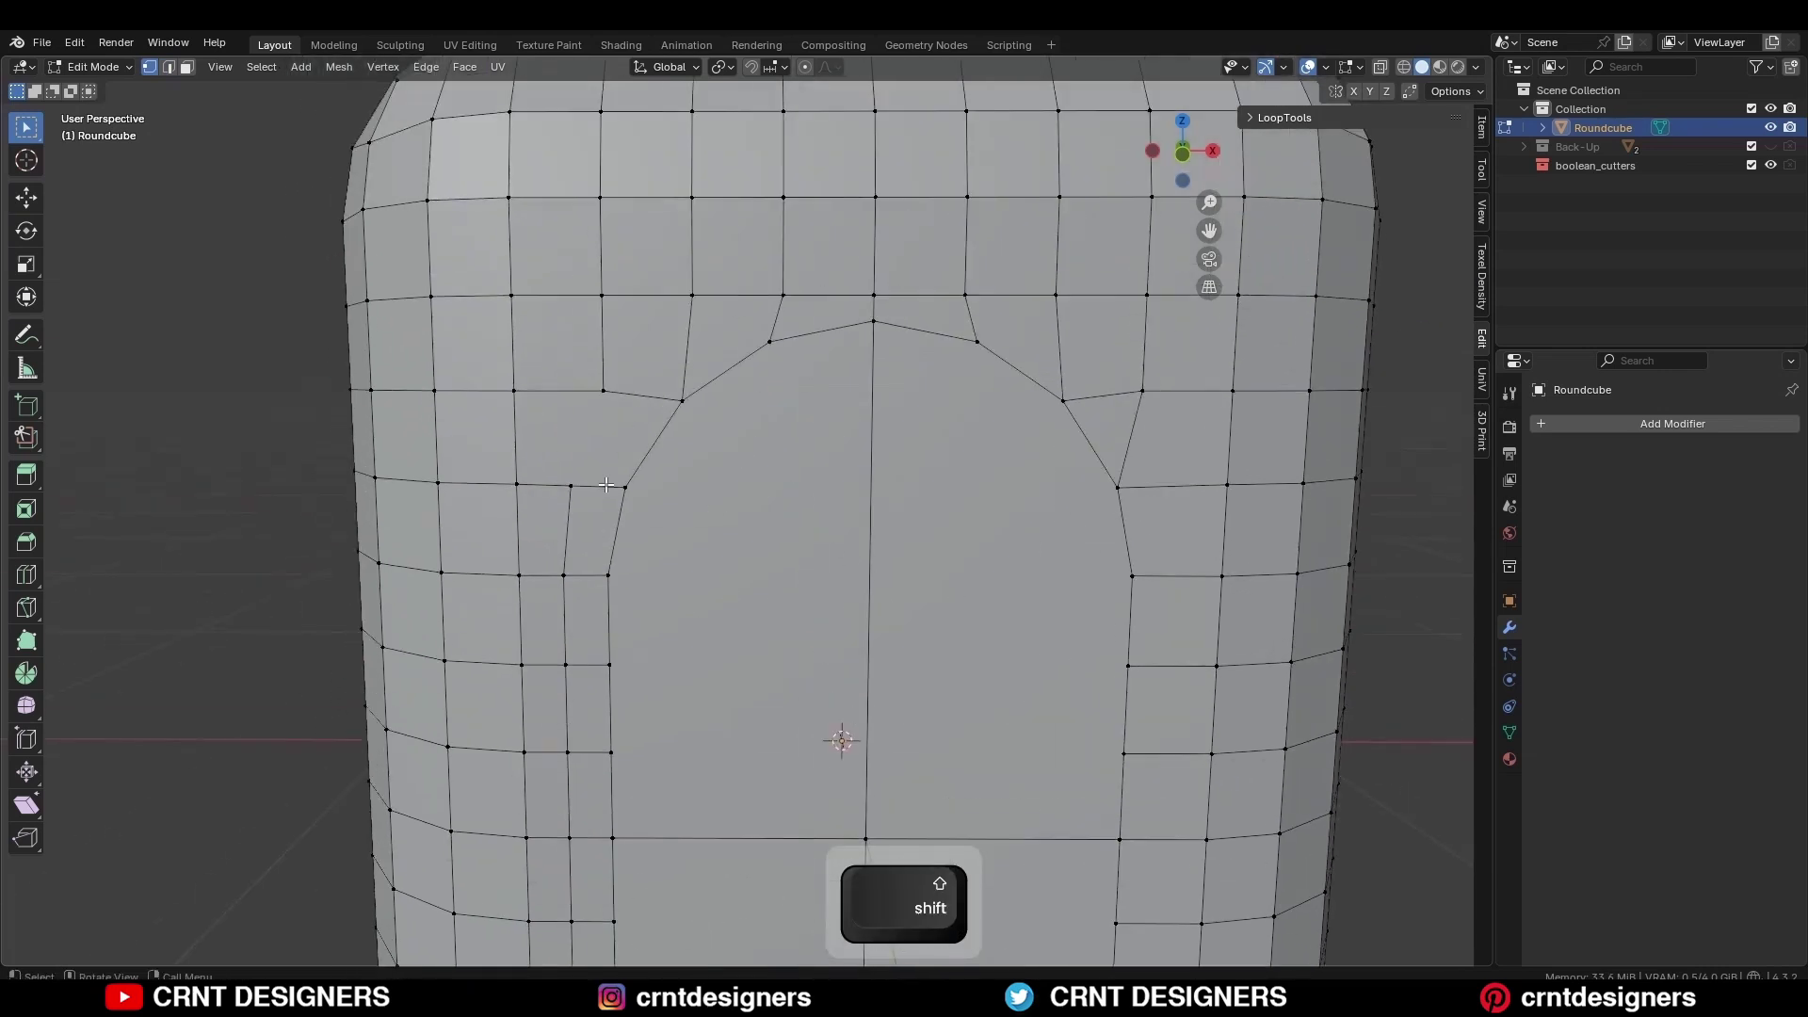
shift+click(571, 485)
key(j)
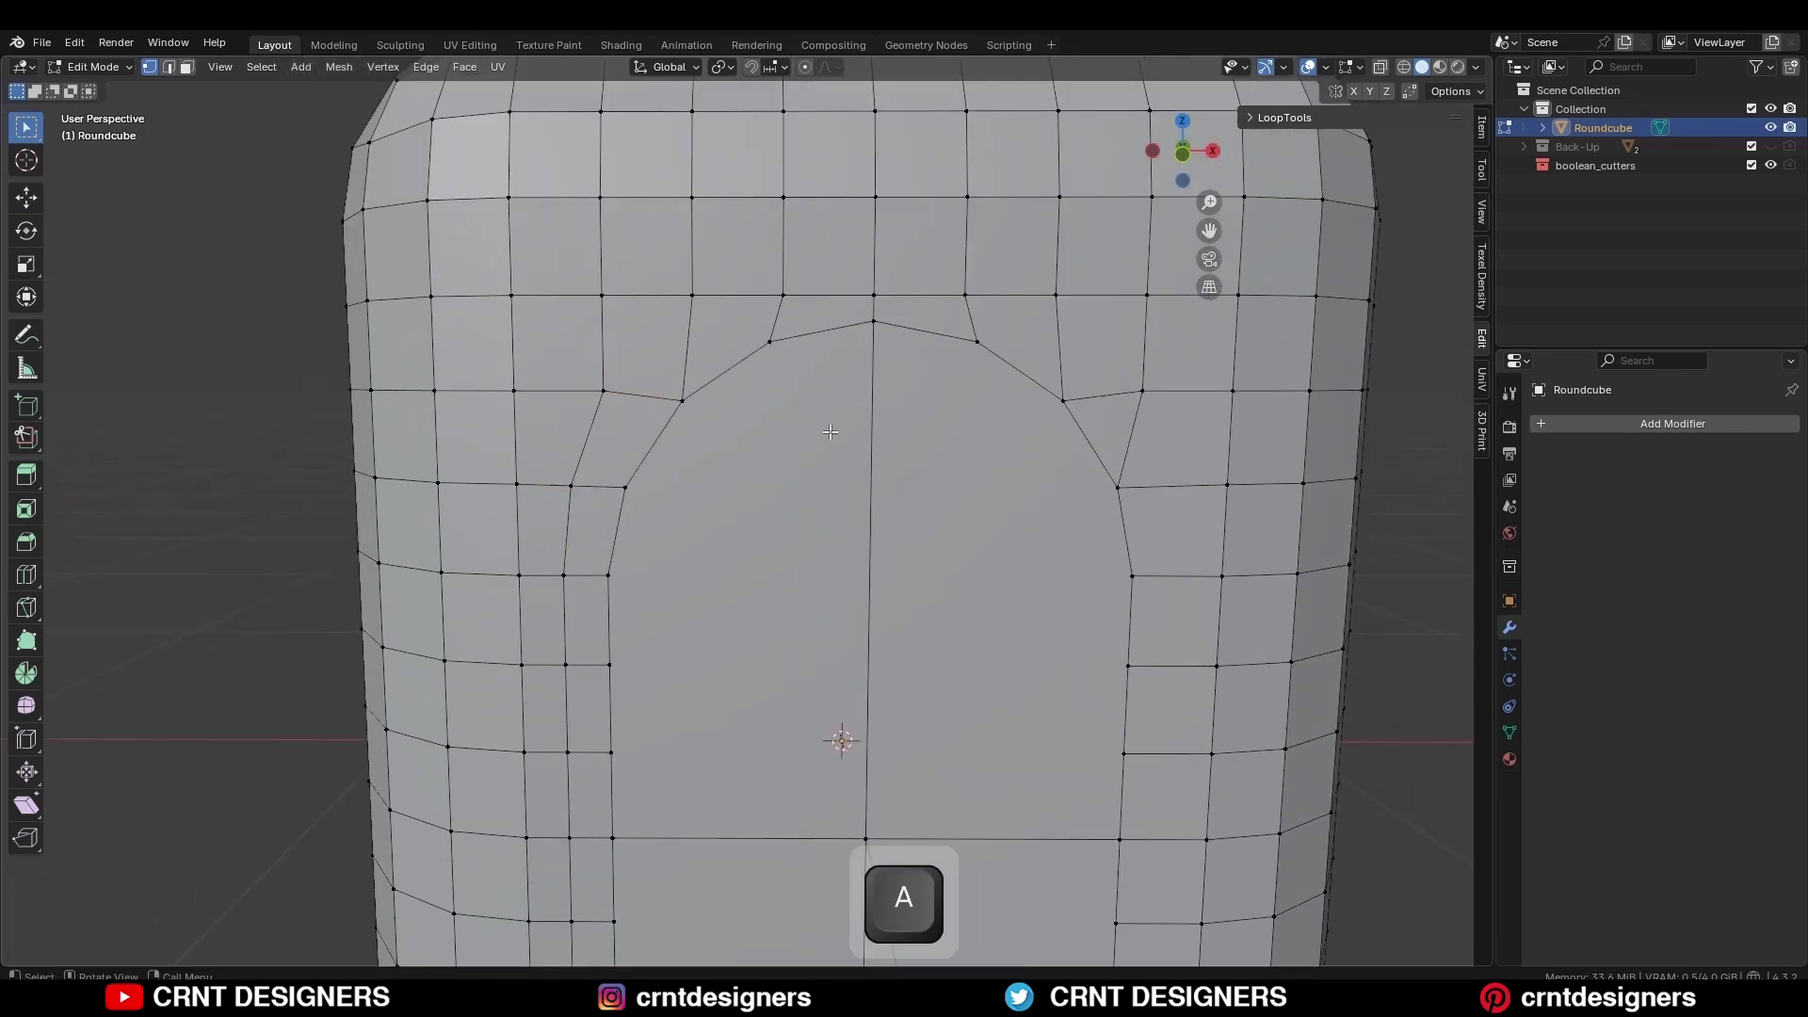
- Symmetrize the whole mesh from -X to +X to mirror the reworked left-side topology
key(a)
click(333, 71)
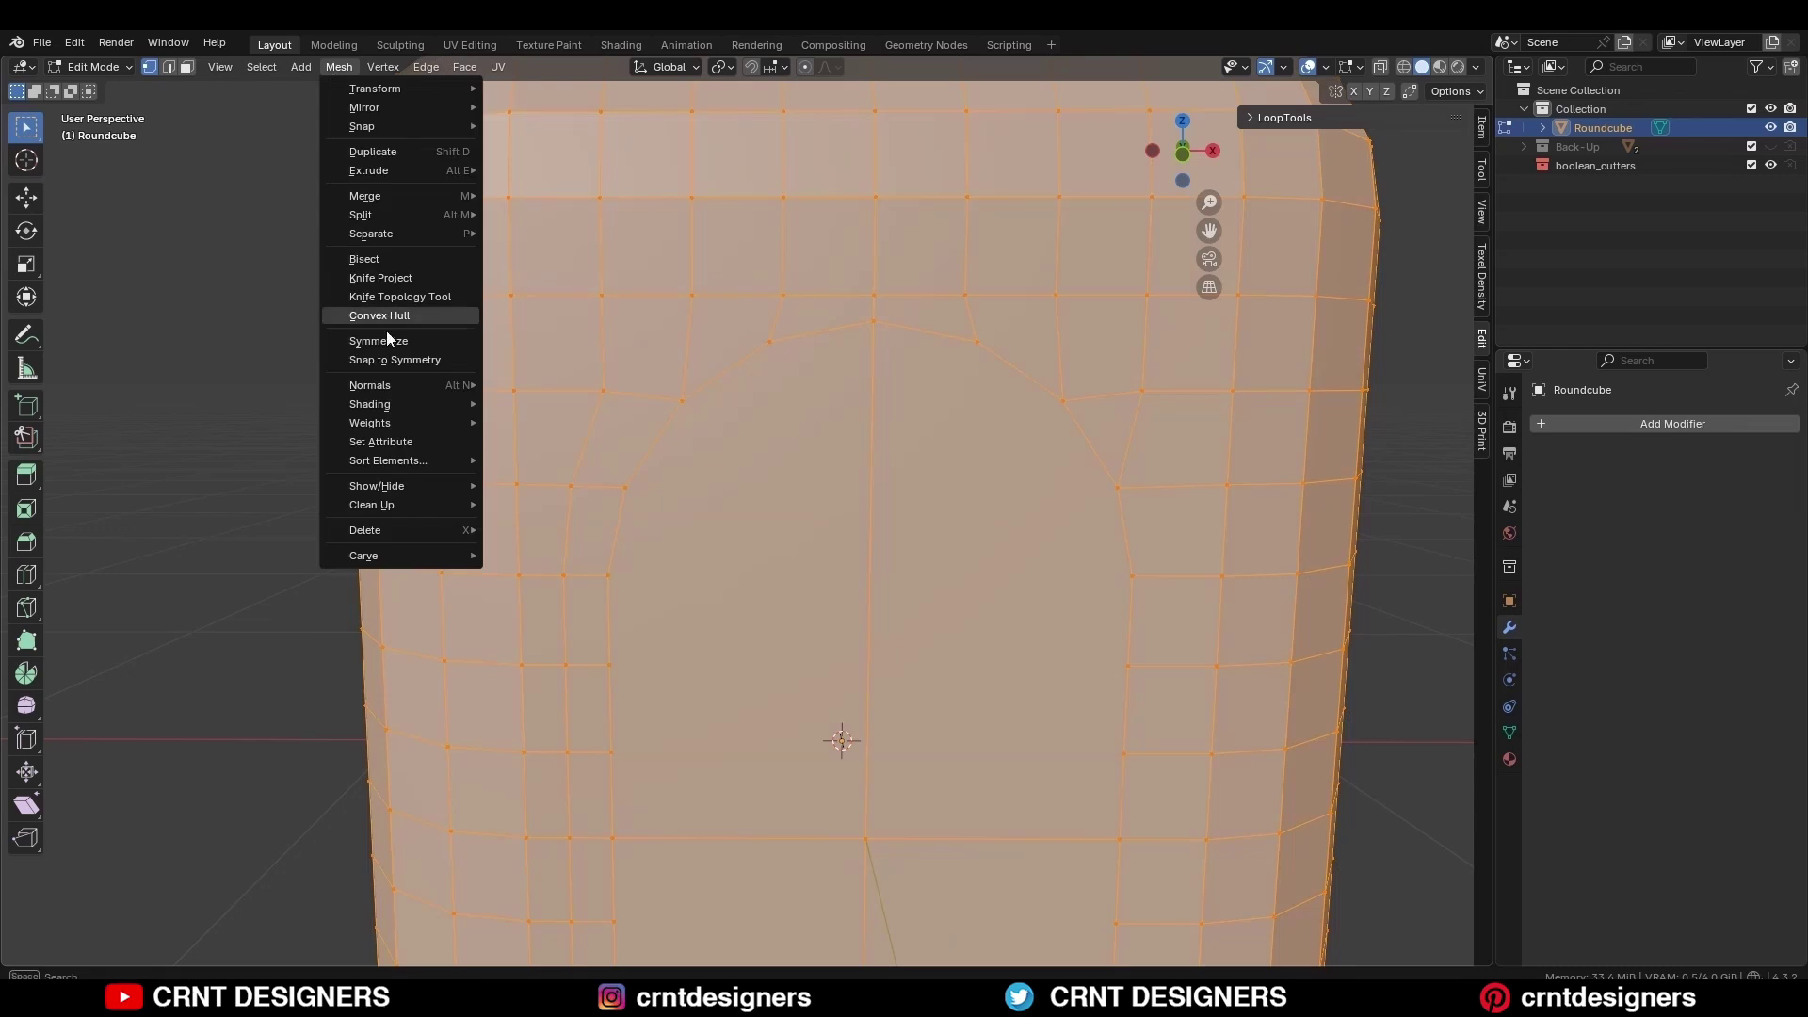
click(386, 337)
click(828, 445)
- Select the four capsule-shaped faces on the front and inset them by about 0.07 m
scroll(1007, 551, down, 2)
shift+middle_drag(1026, 567, 974, 339)
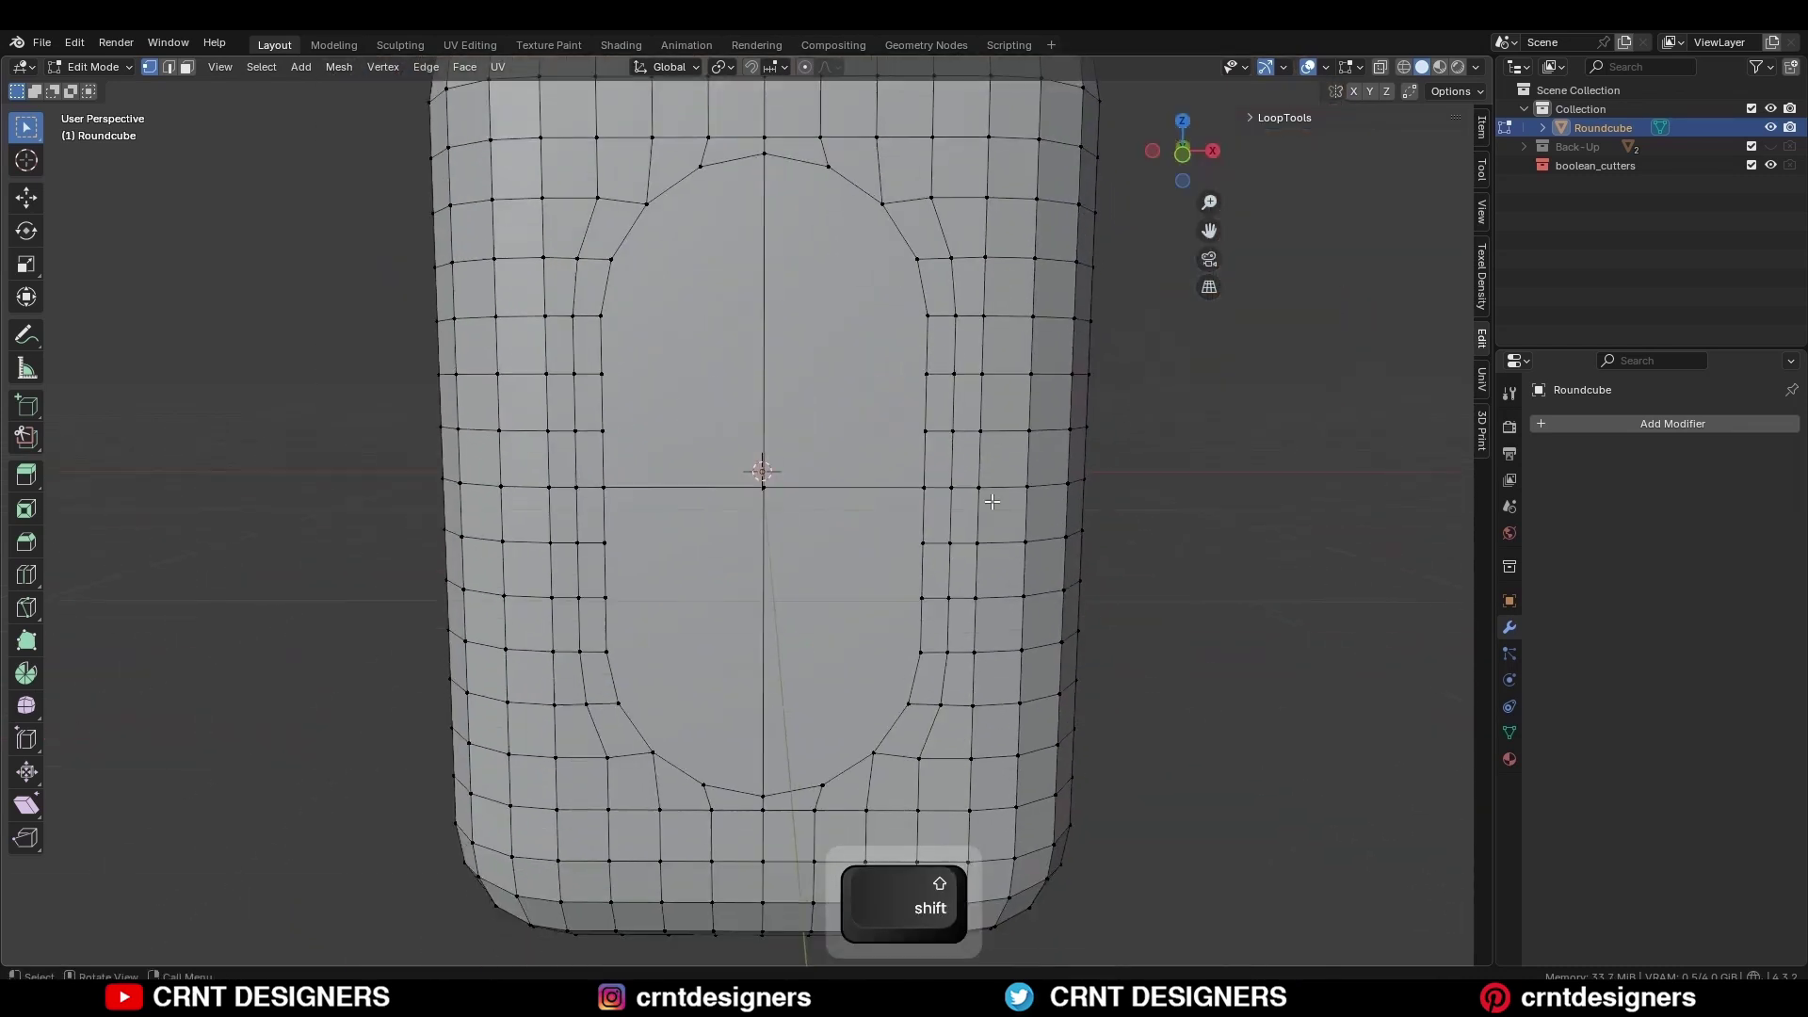
key(3)
drag(788, 418, 725, 503)
shift+middle_drag(1068, 517, 1049, 626)
key(i)
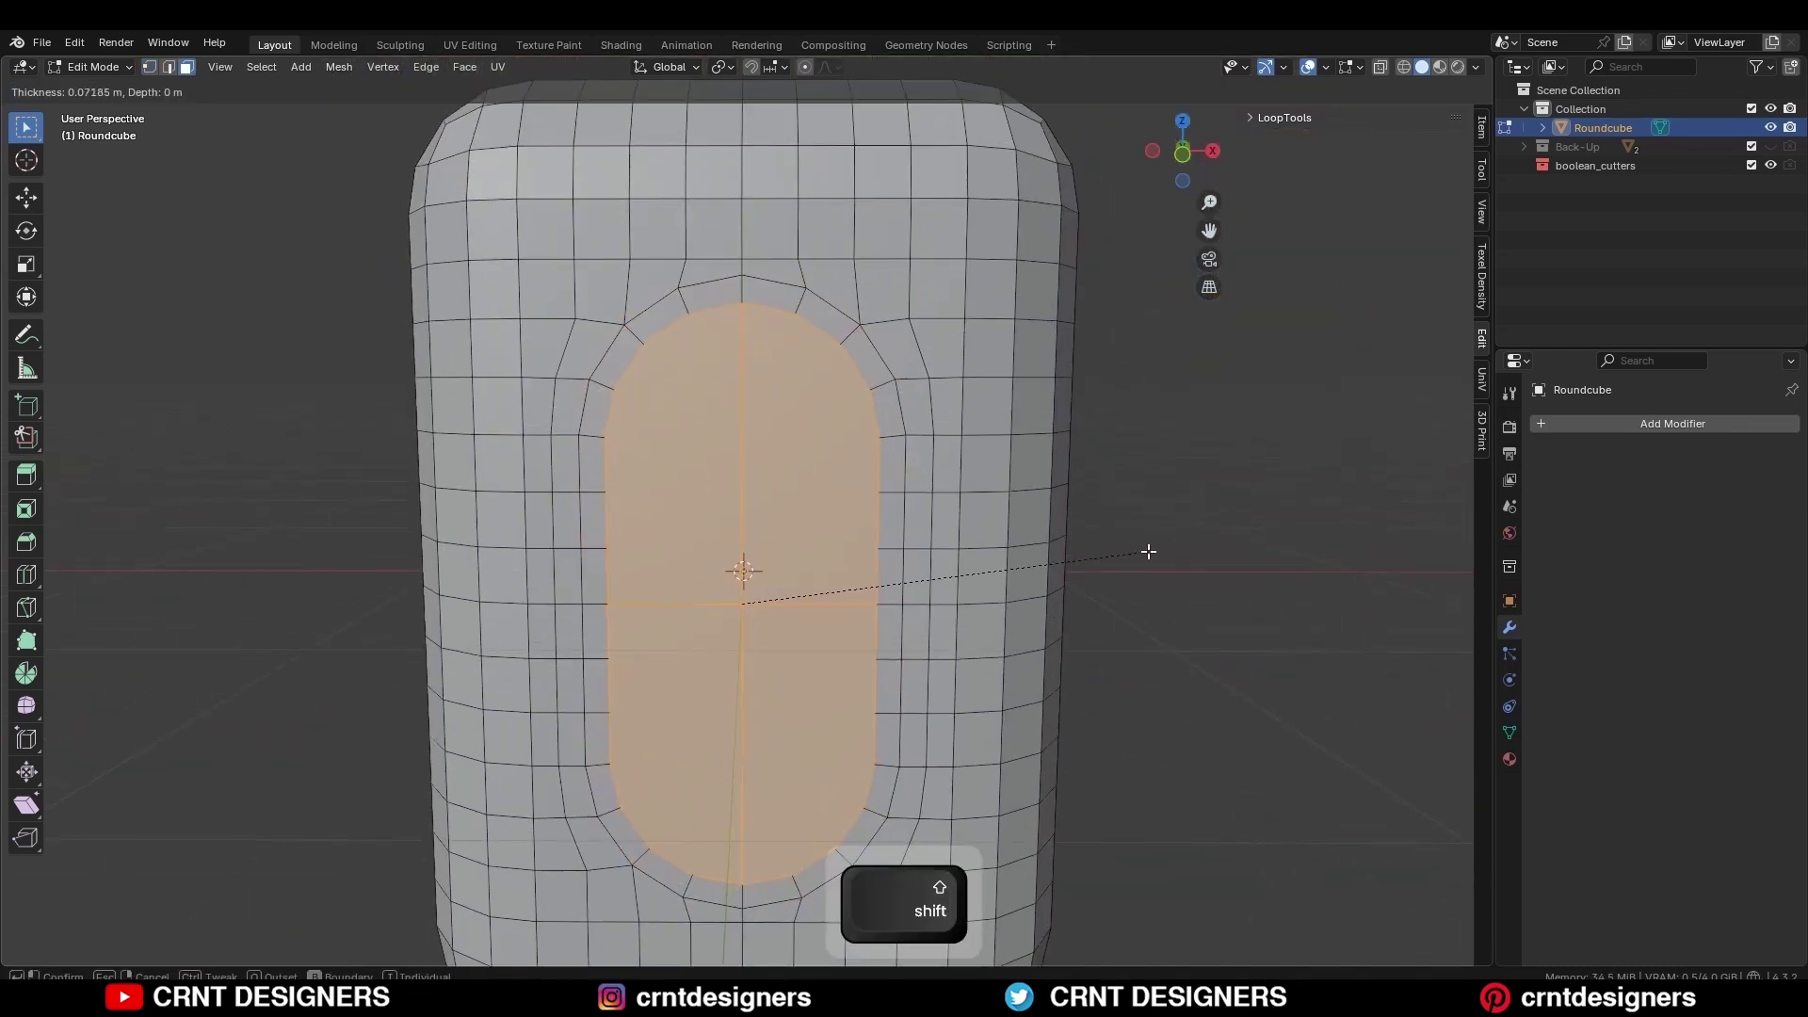
click(1145, 550)
- From the front view, knife-cut a straight diagonal from the capsule outline's lower-left vertex up past the block's left edge
key(3)
shift+middle_drag(874, 615, 867, 585)
click(932, 492)
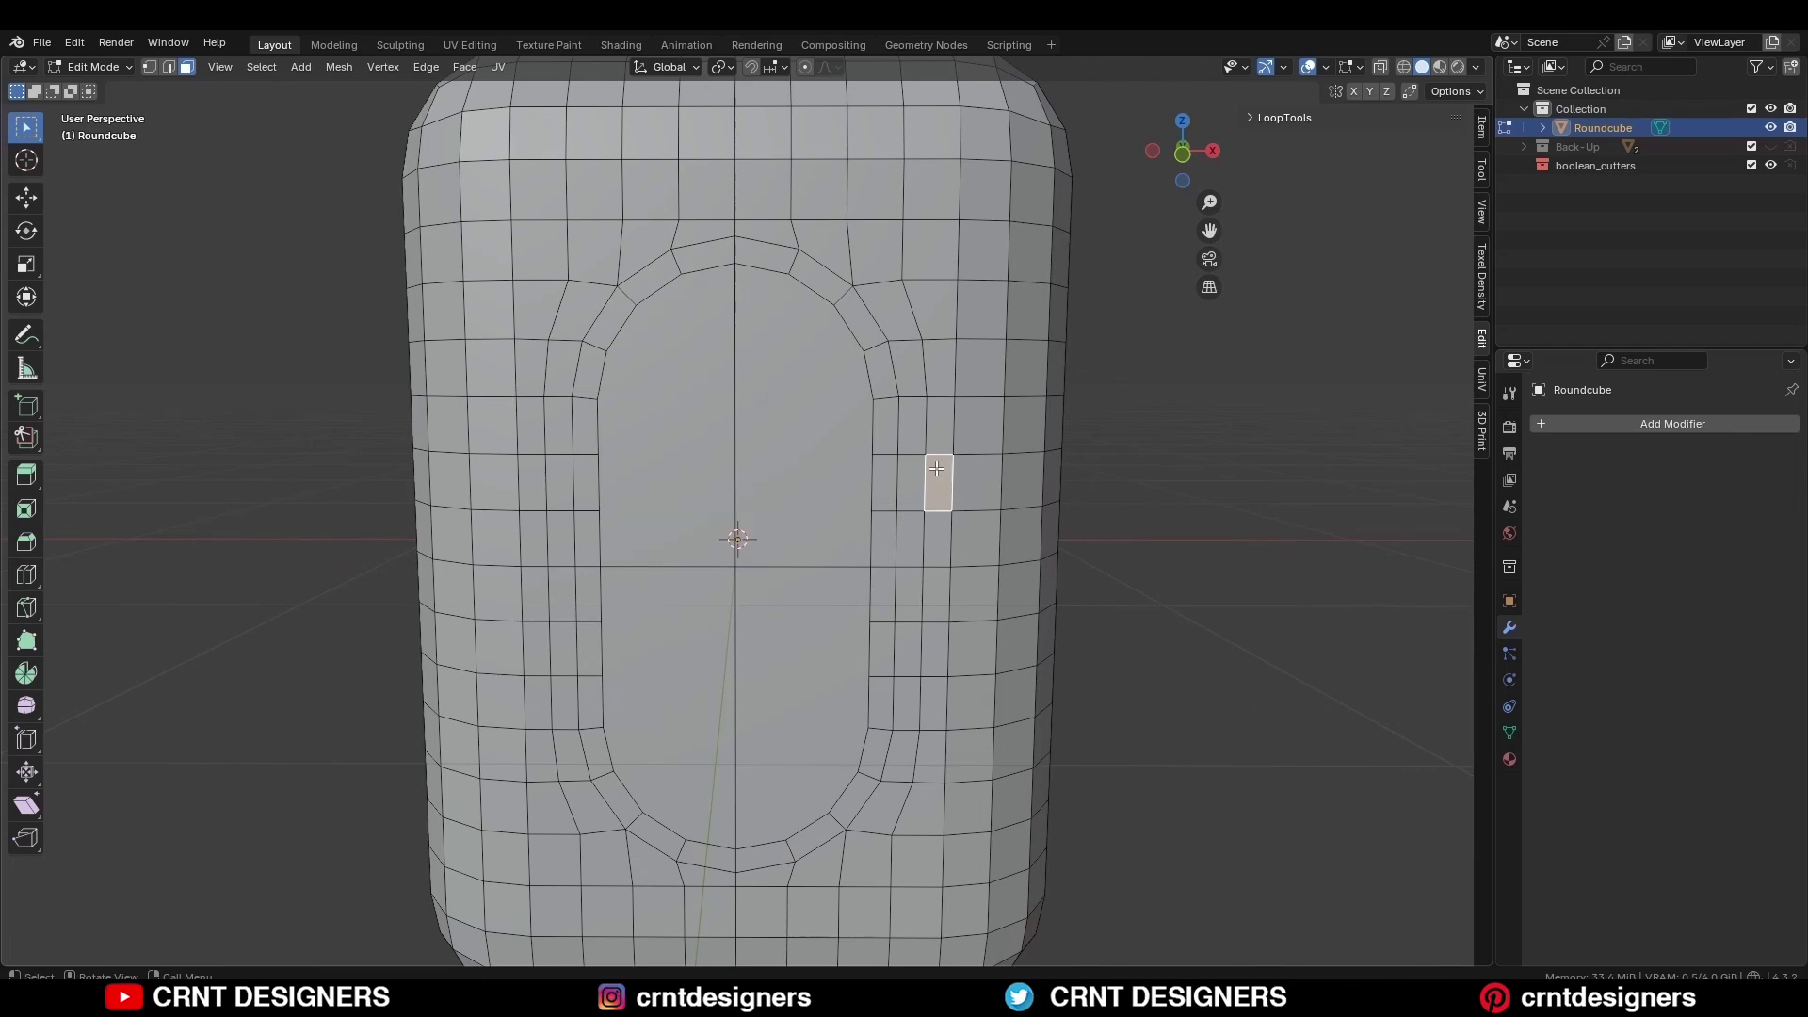
key(Tab)
click(1181, 153)
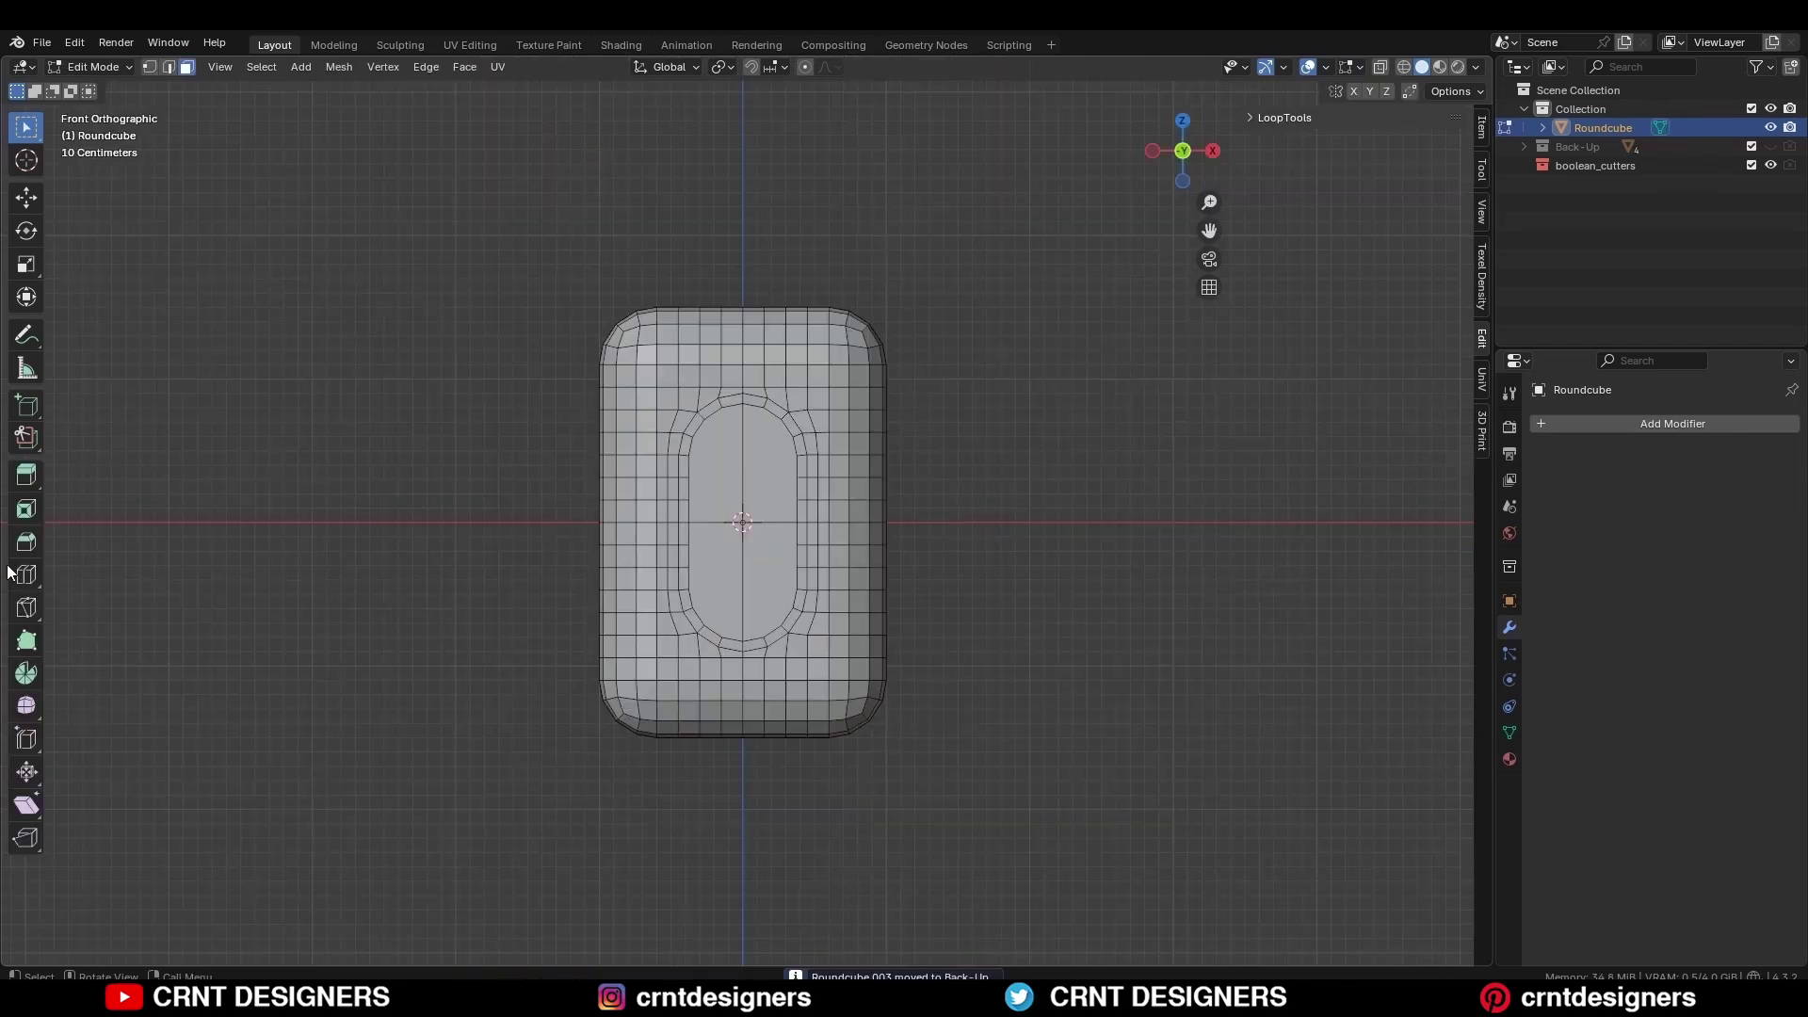
click(27, 607)
key(1)
scroll(617, 570, up, 2)
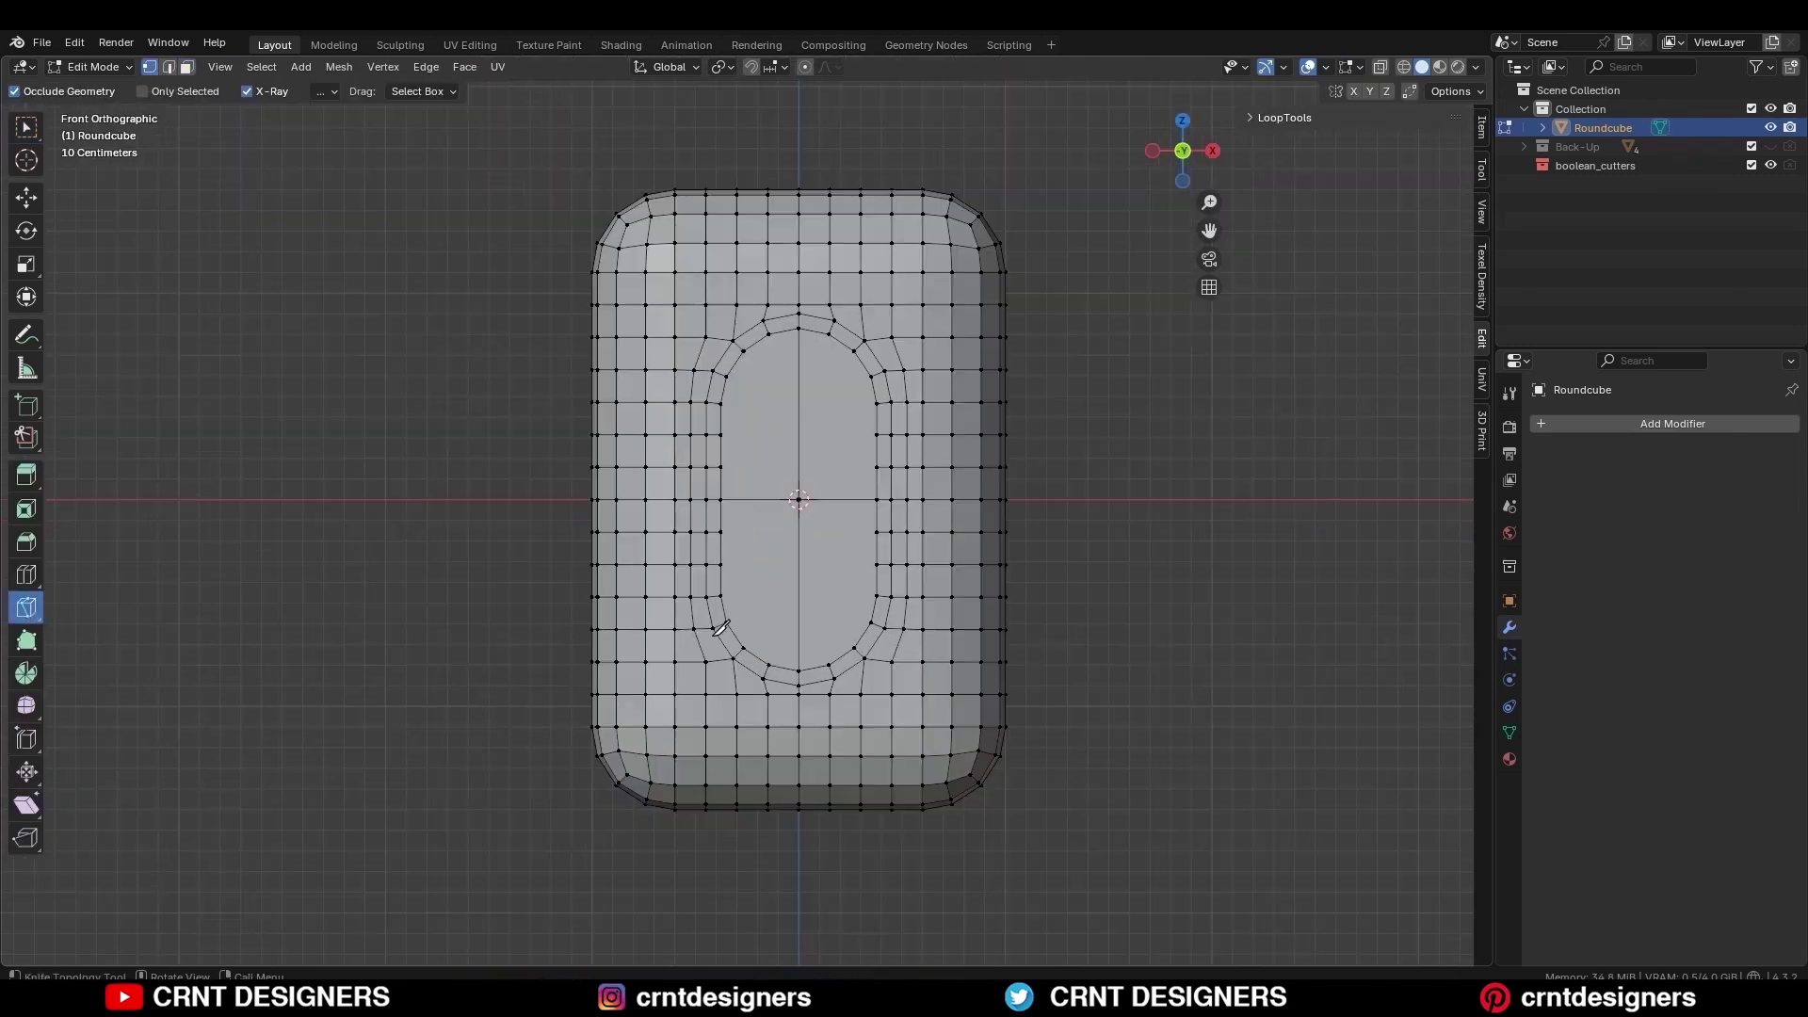
click(713, 628)
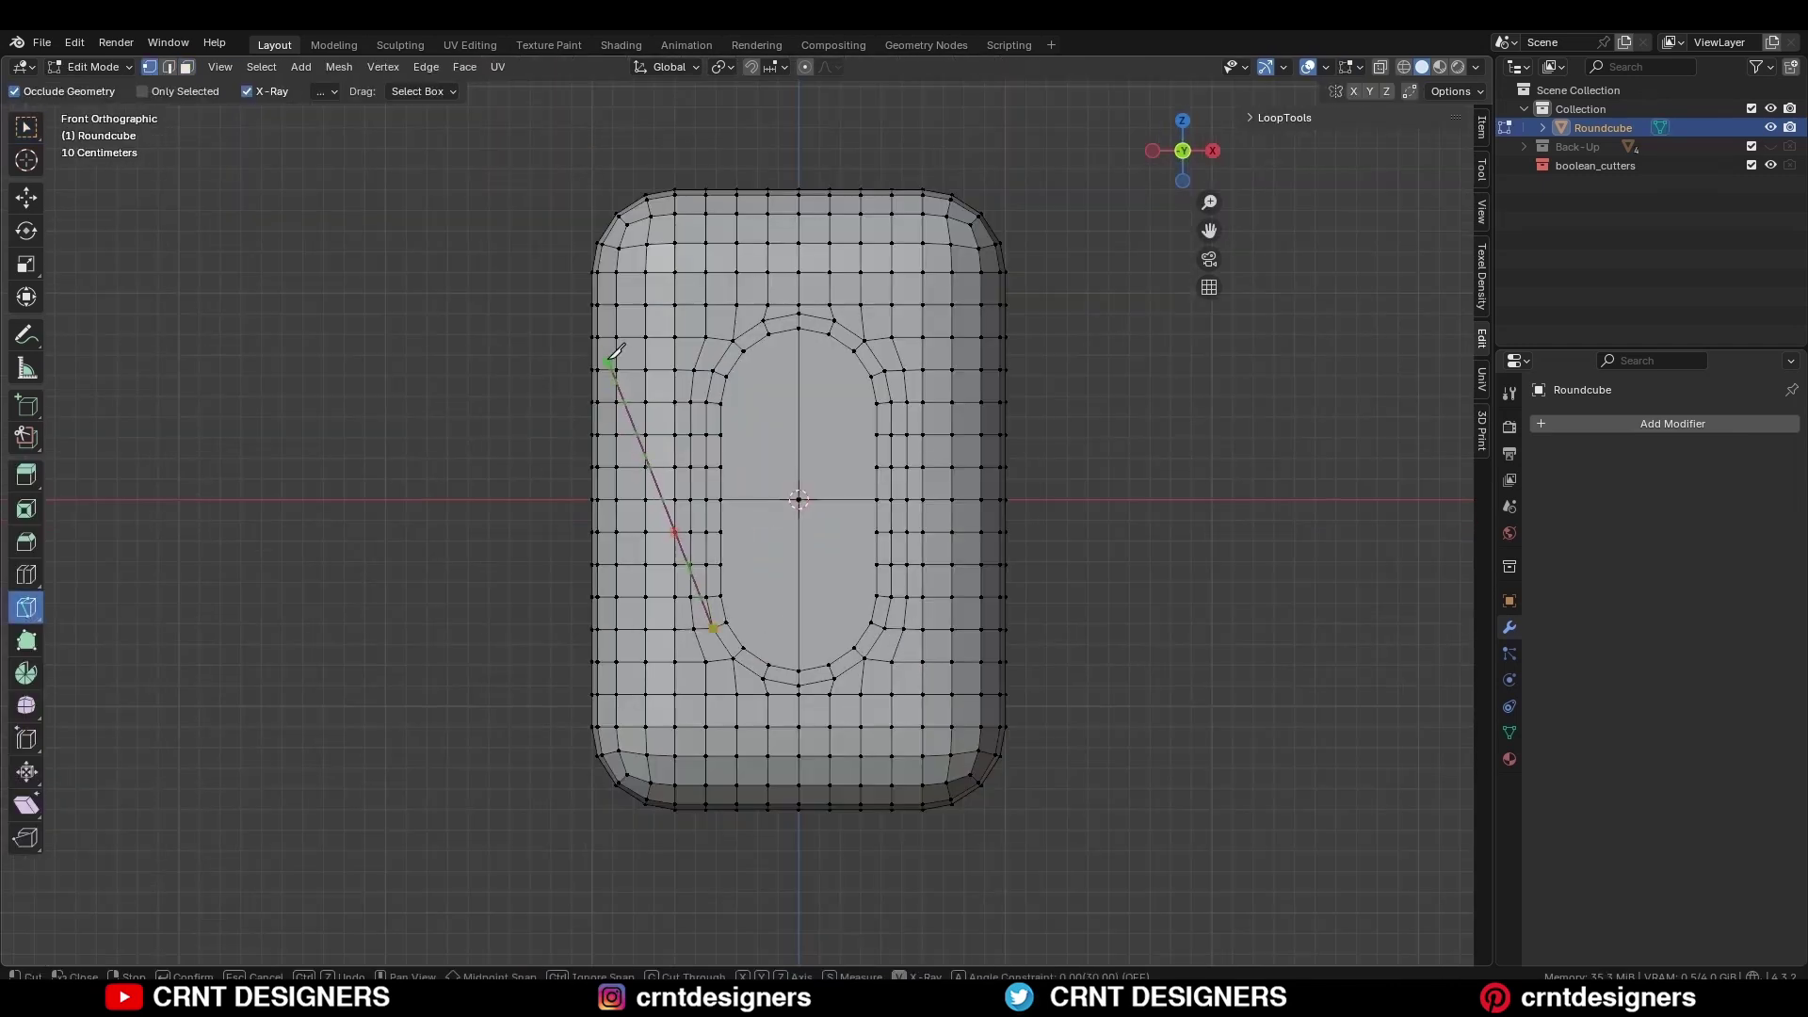
click(555, 227)
key(space)
- Add a centered vertical loop cut around the block's left side and straighten it with Set Linear
key(w)
key(3)
middle_drag(751, 640, 970, 660)
key(ctrl+r)
click(768, 770)
right_click(768, 769)
key(2)
right_click(1058, 331)
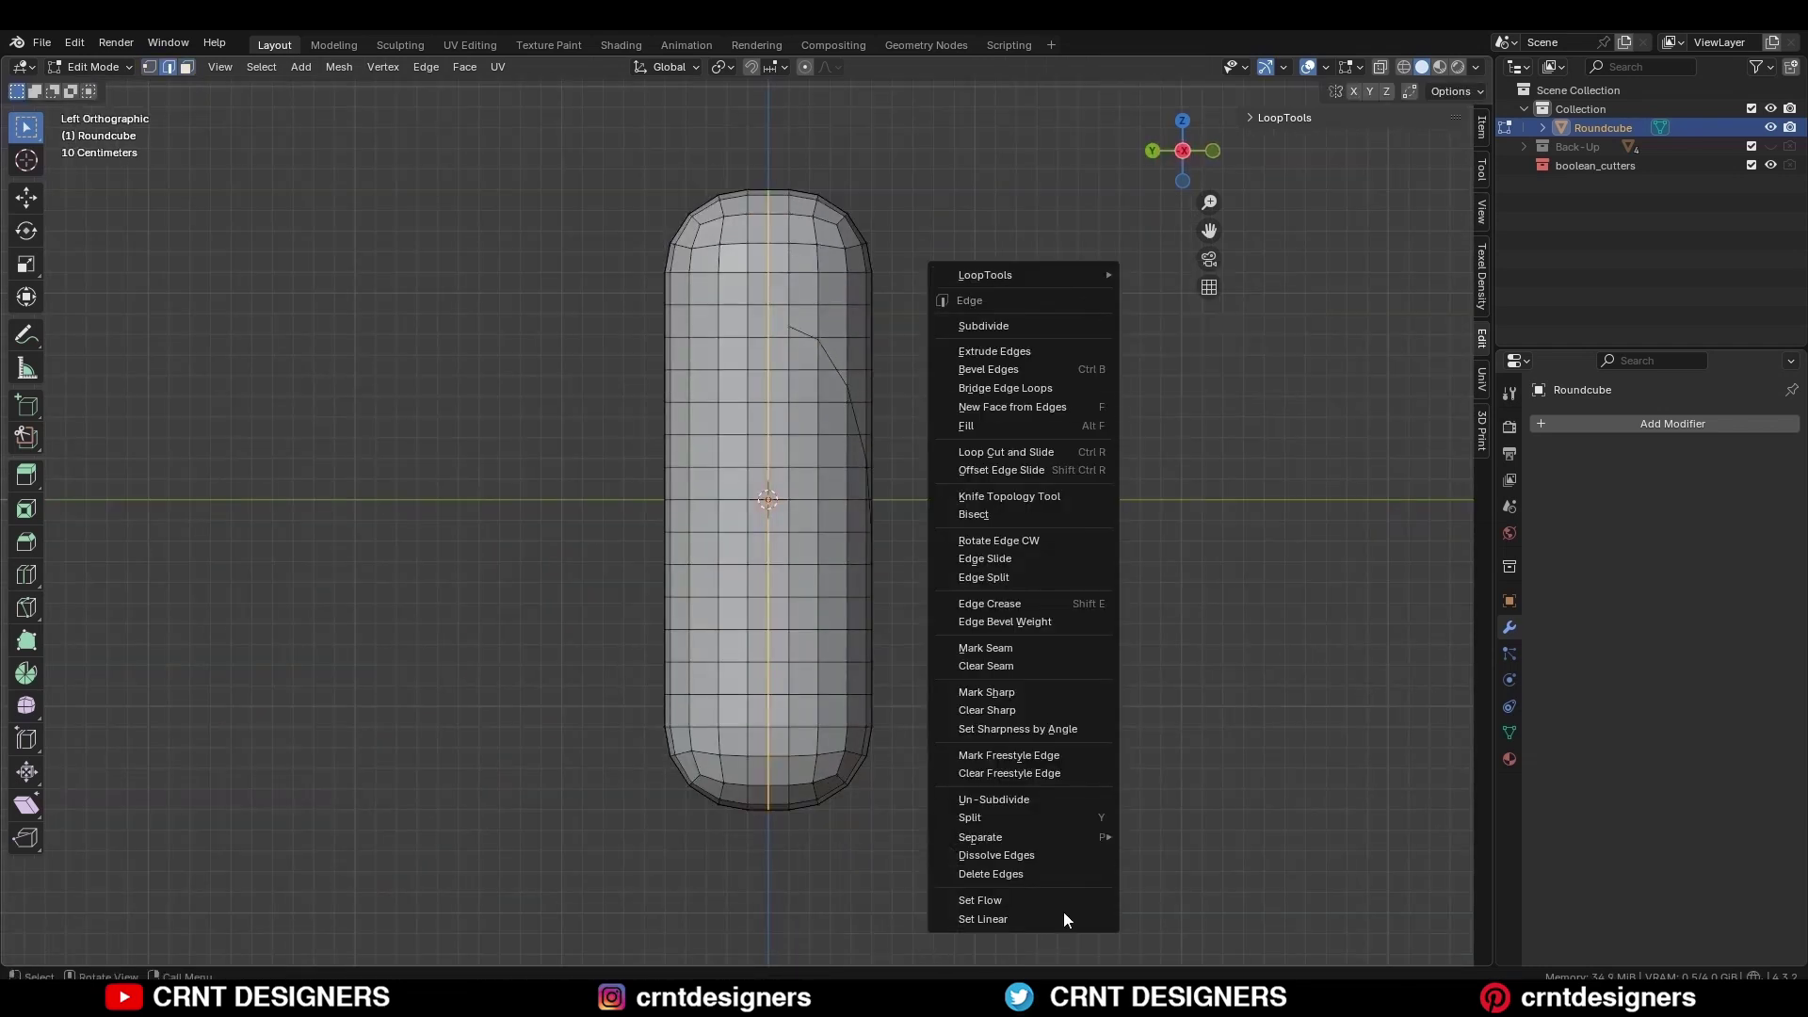
click(982, 918)
- Knife-cut from the diagonal line's upper end on the block's left side to the vertical center loop
key(alt+a)
key(1)
key(k)
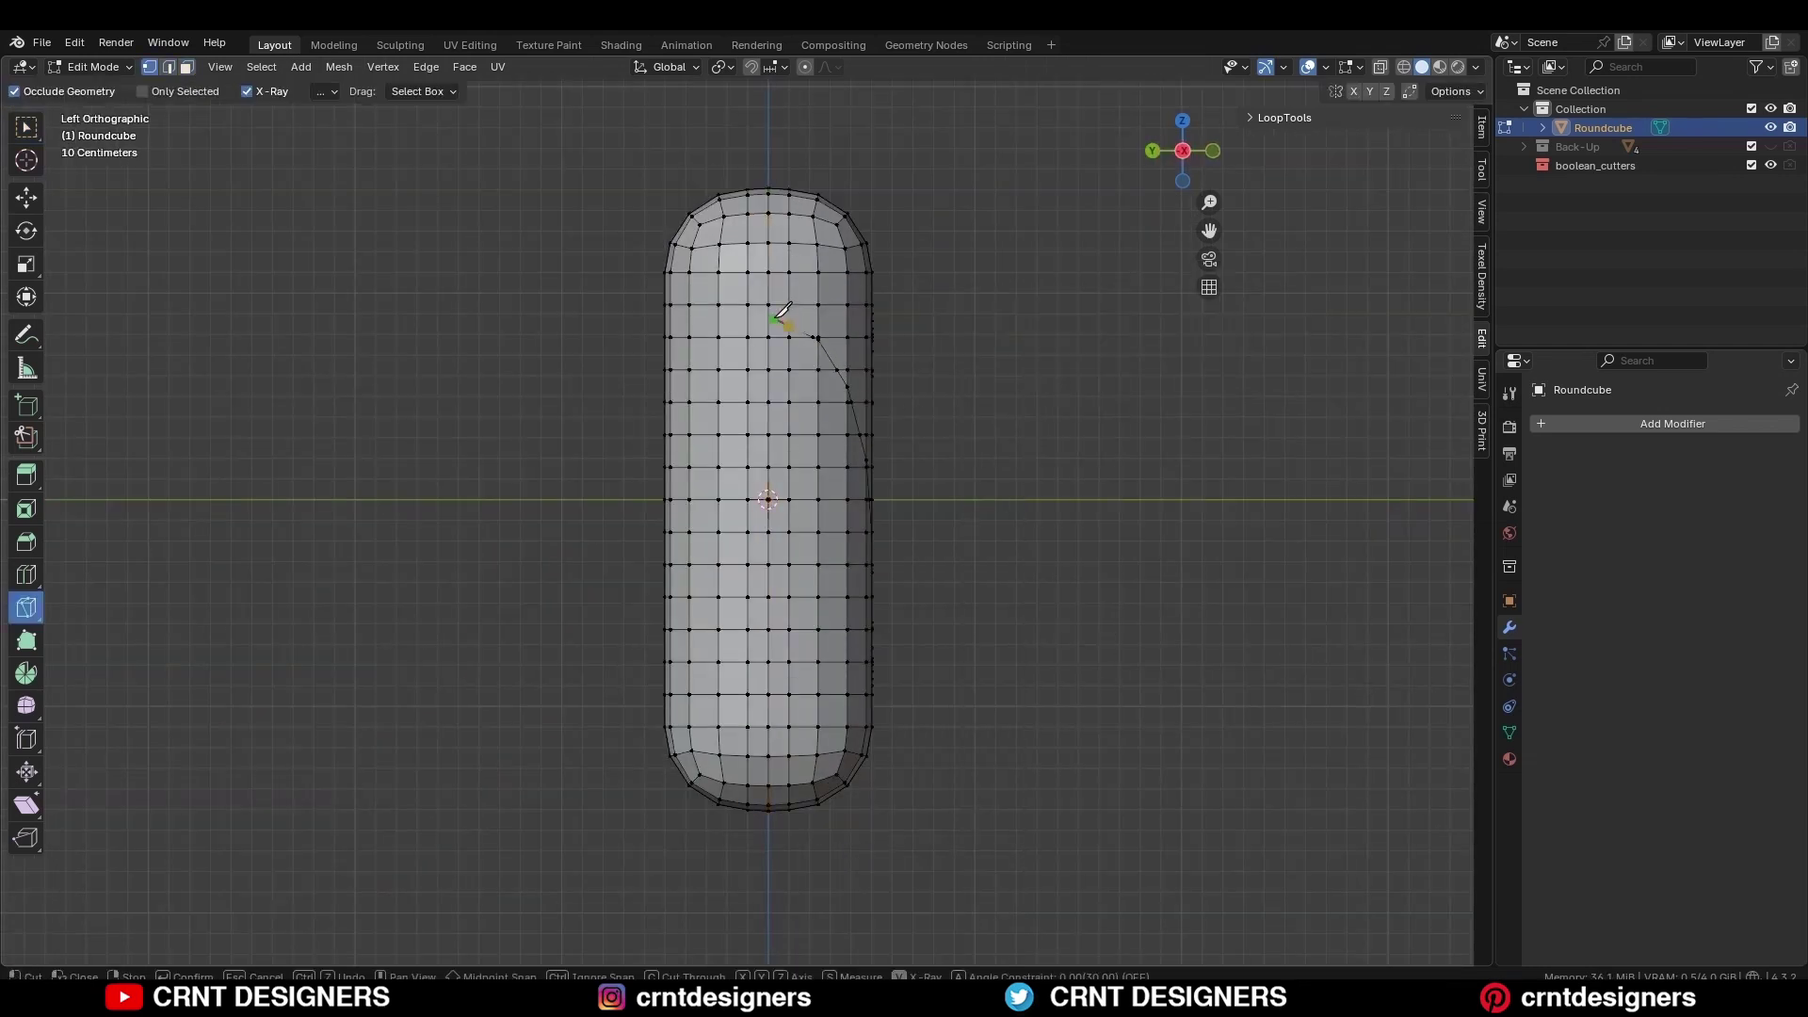
key(space)
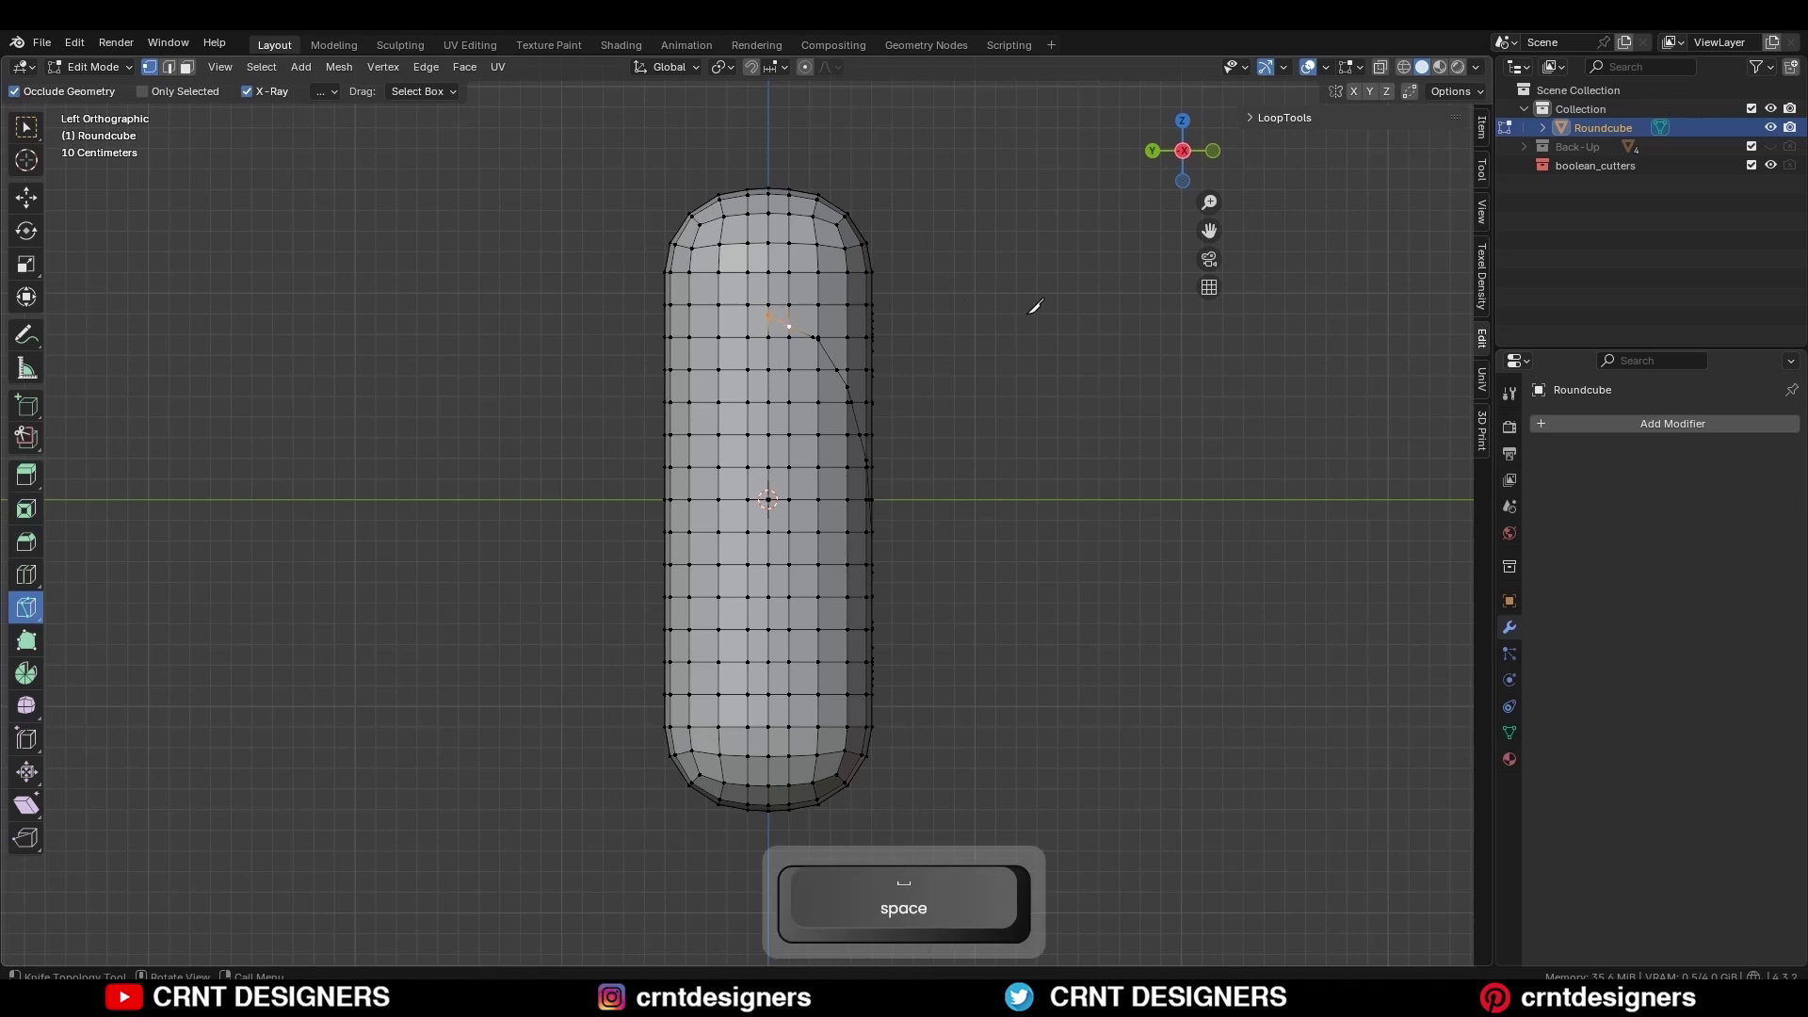
- Merge the close vertices where the diagonal cut crosses the grid on the block's left side at center
middle_drag(1025, 310, 923, 450)
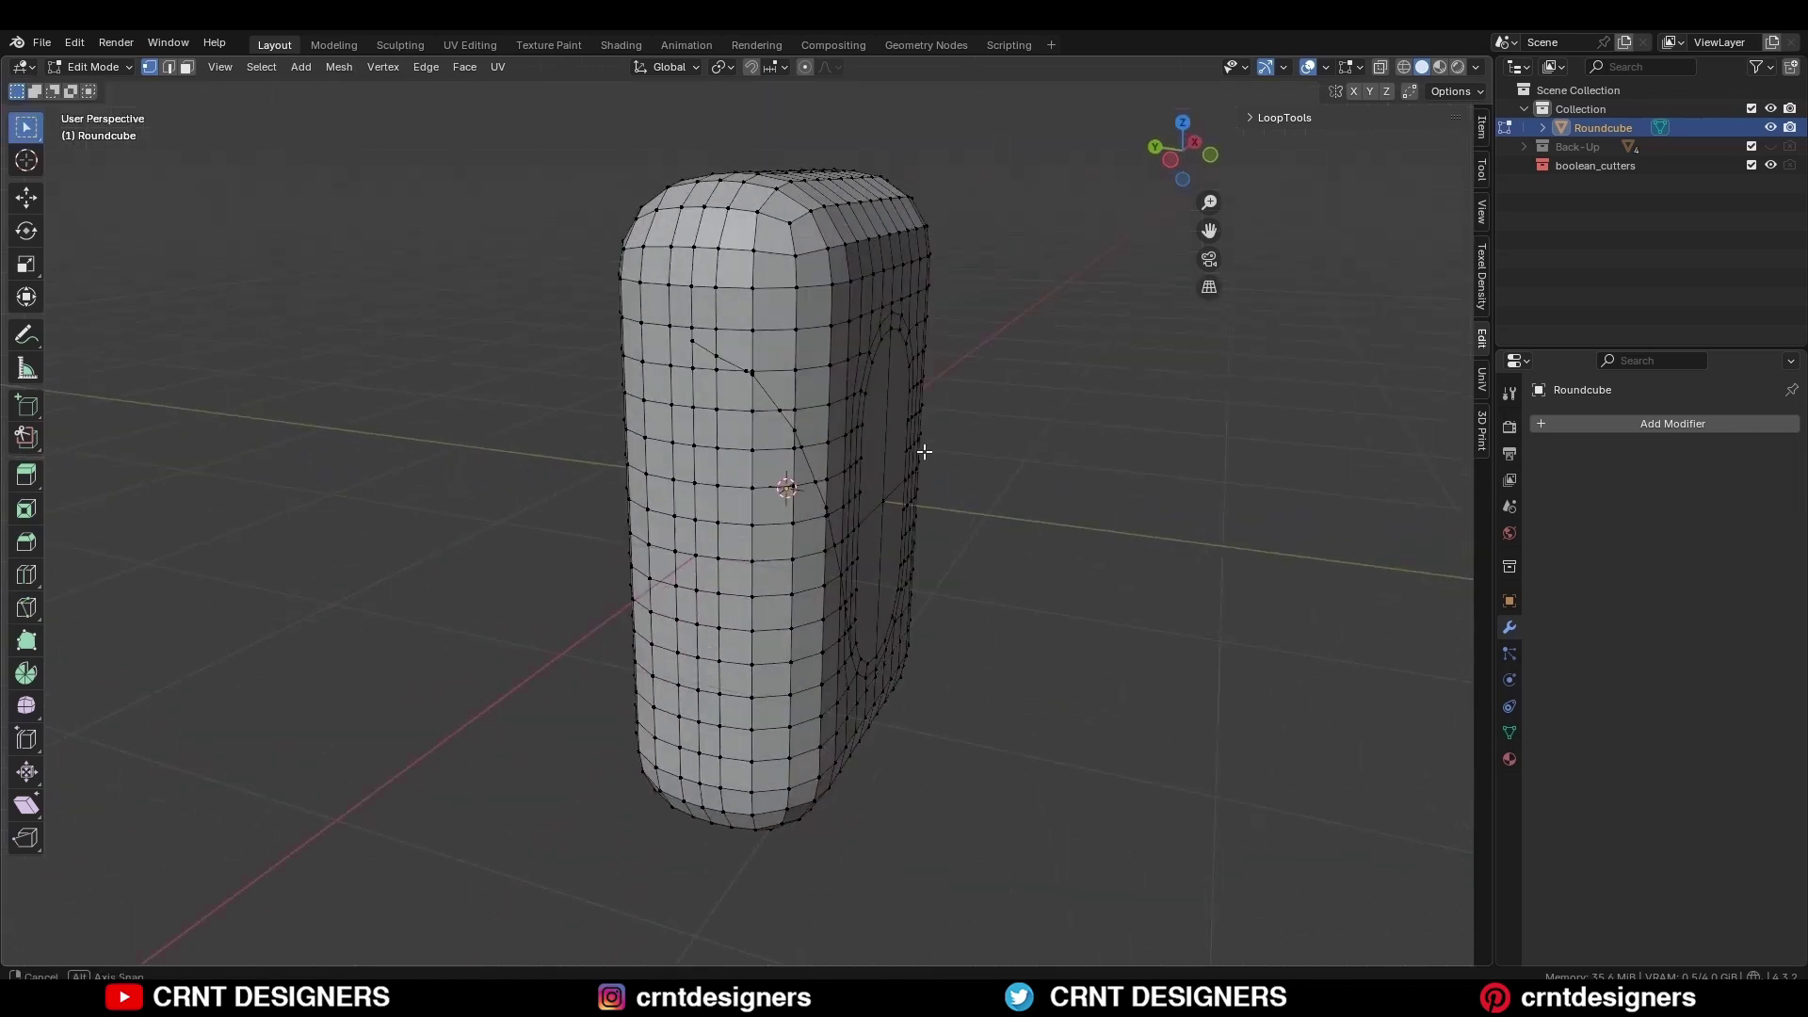
scroll(772, 290, up, 2)
key(m)
click(740, 260)
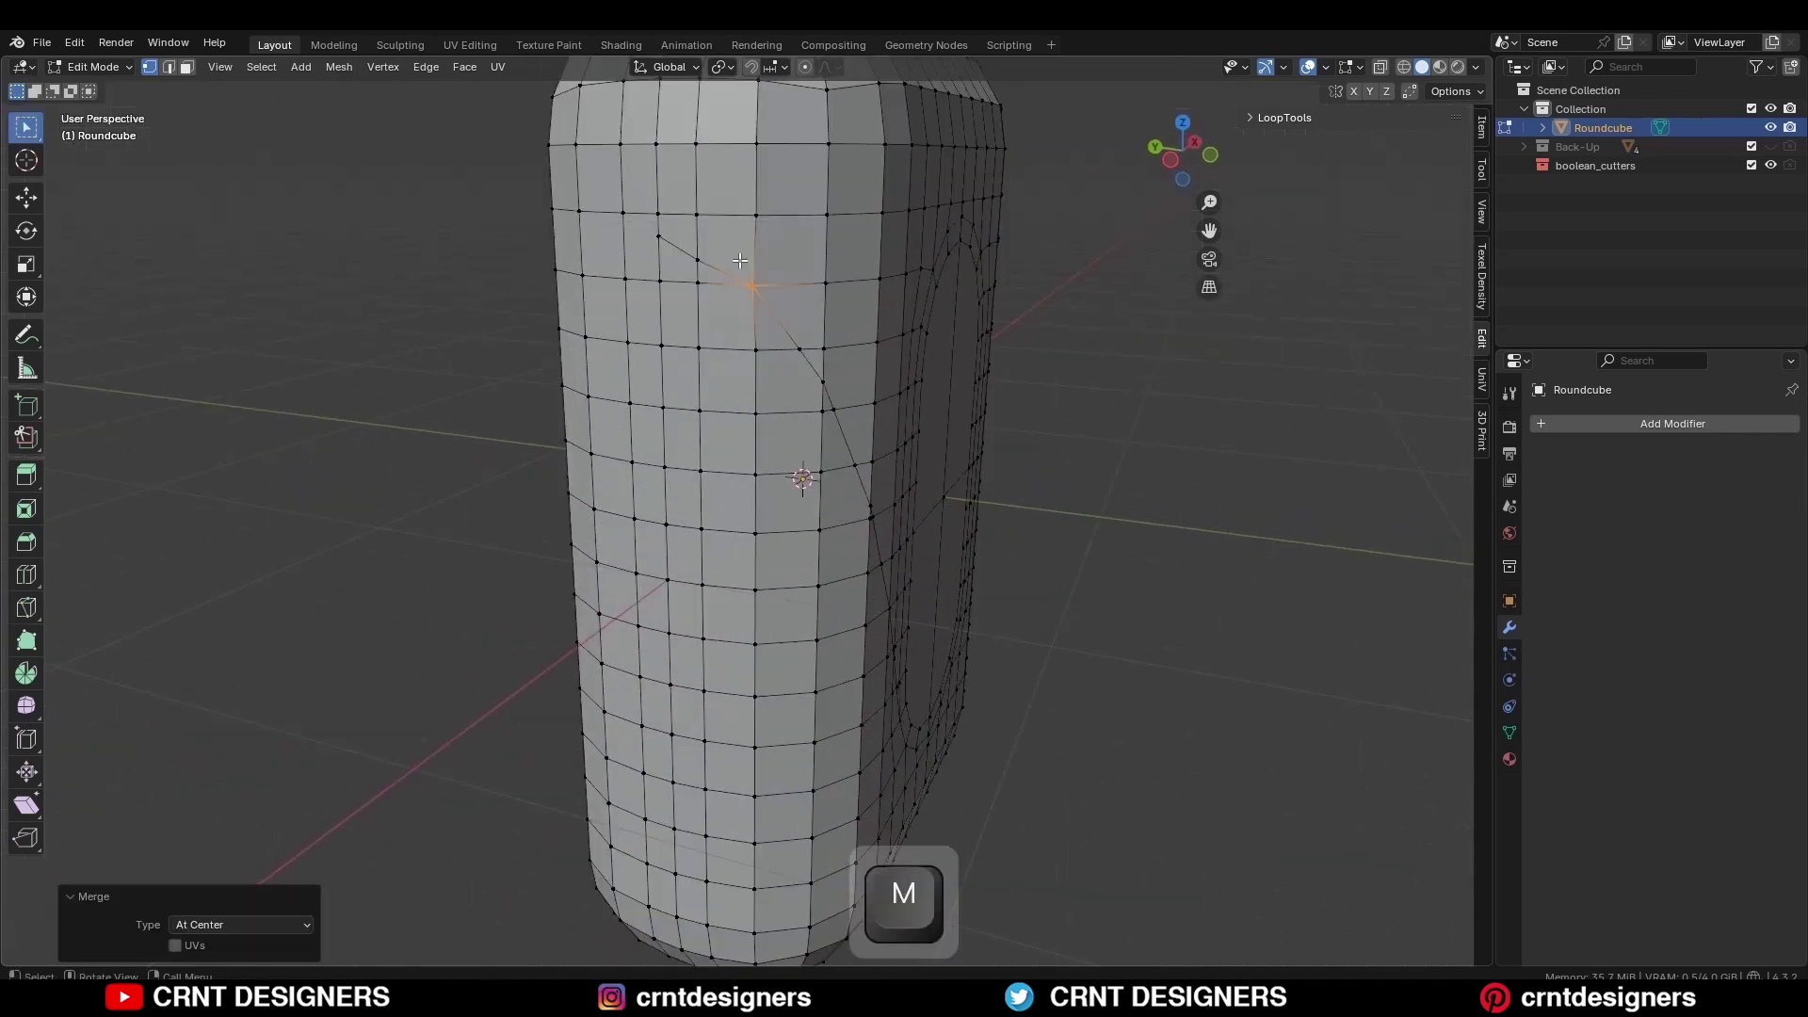
- Merge the close vertices where the diagonal cut crosses the grid on the front face at center
key(KP_1)
key(3)
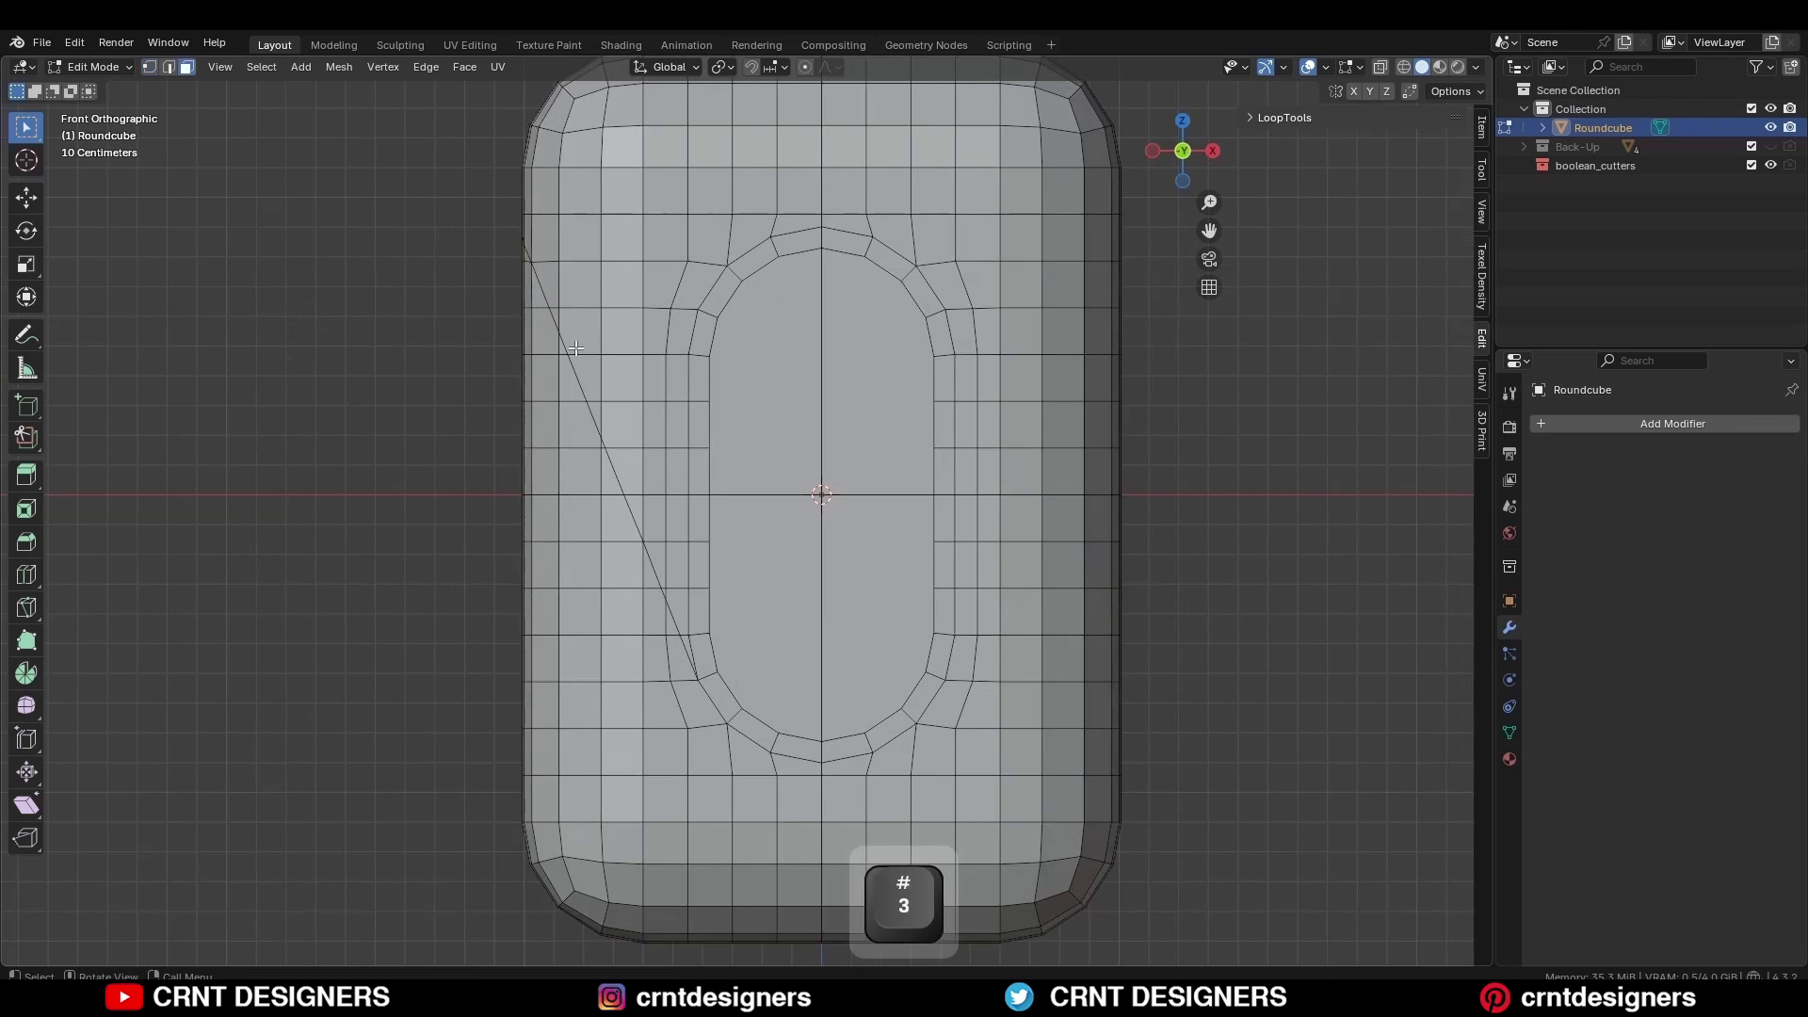
key(1)
shift+middle_drag(617, 461, 689, 552)
drag(692, 553, 665, 517)
key(m)
click(665, 517)
click(694, 585)
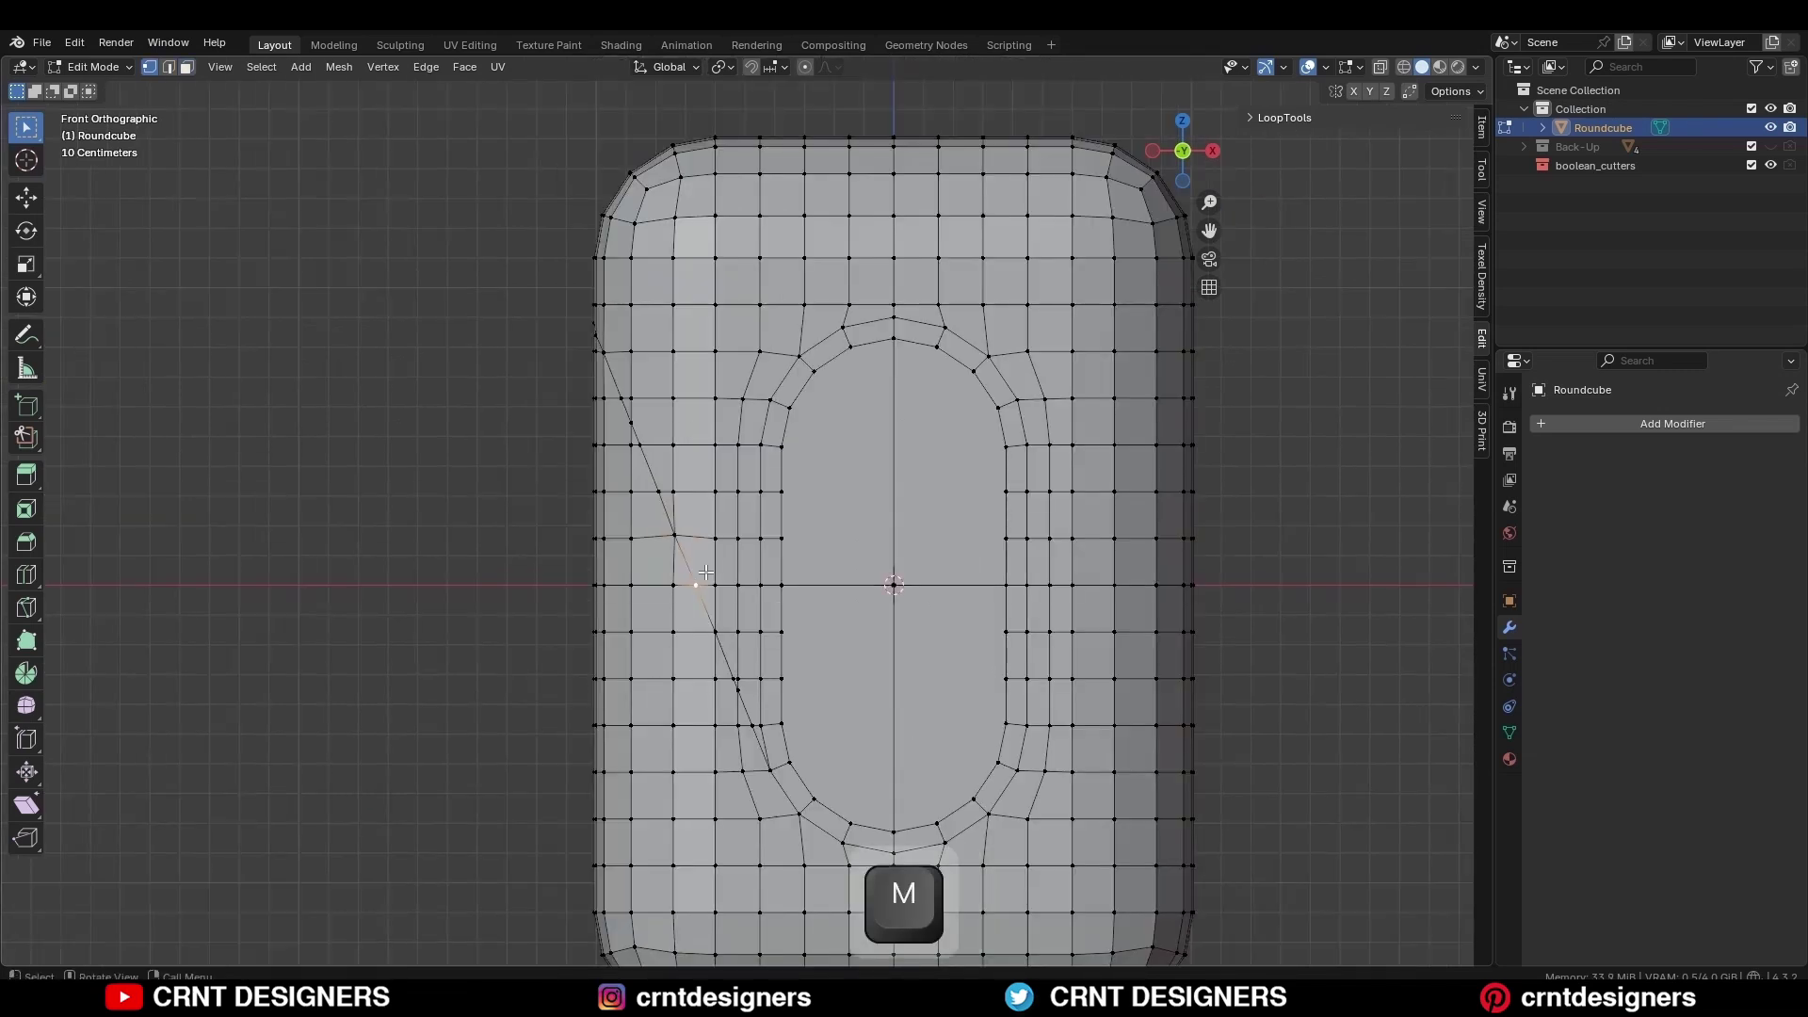
scroll(773, 556, up, 1)
key(b)
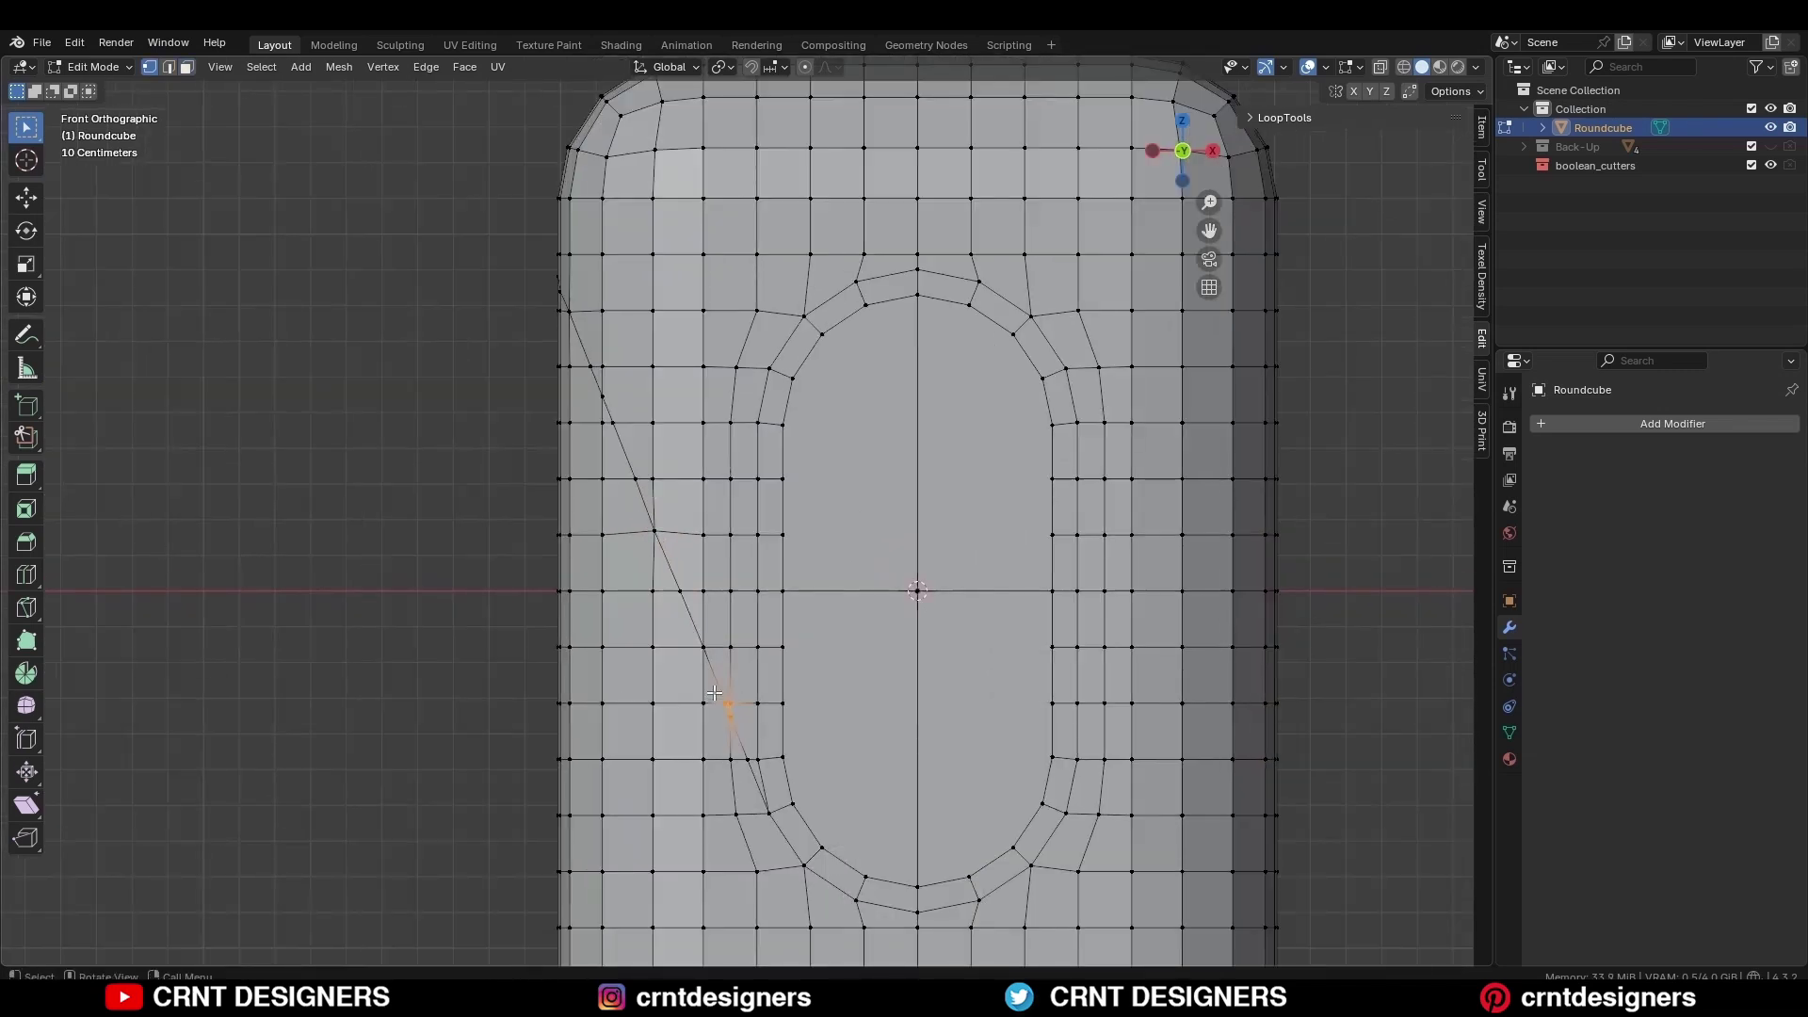
key(m)
click(718, 693)
key(alt+a)
scroll(801, 719, down, 2)
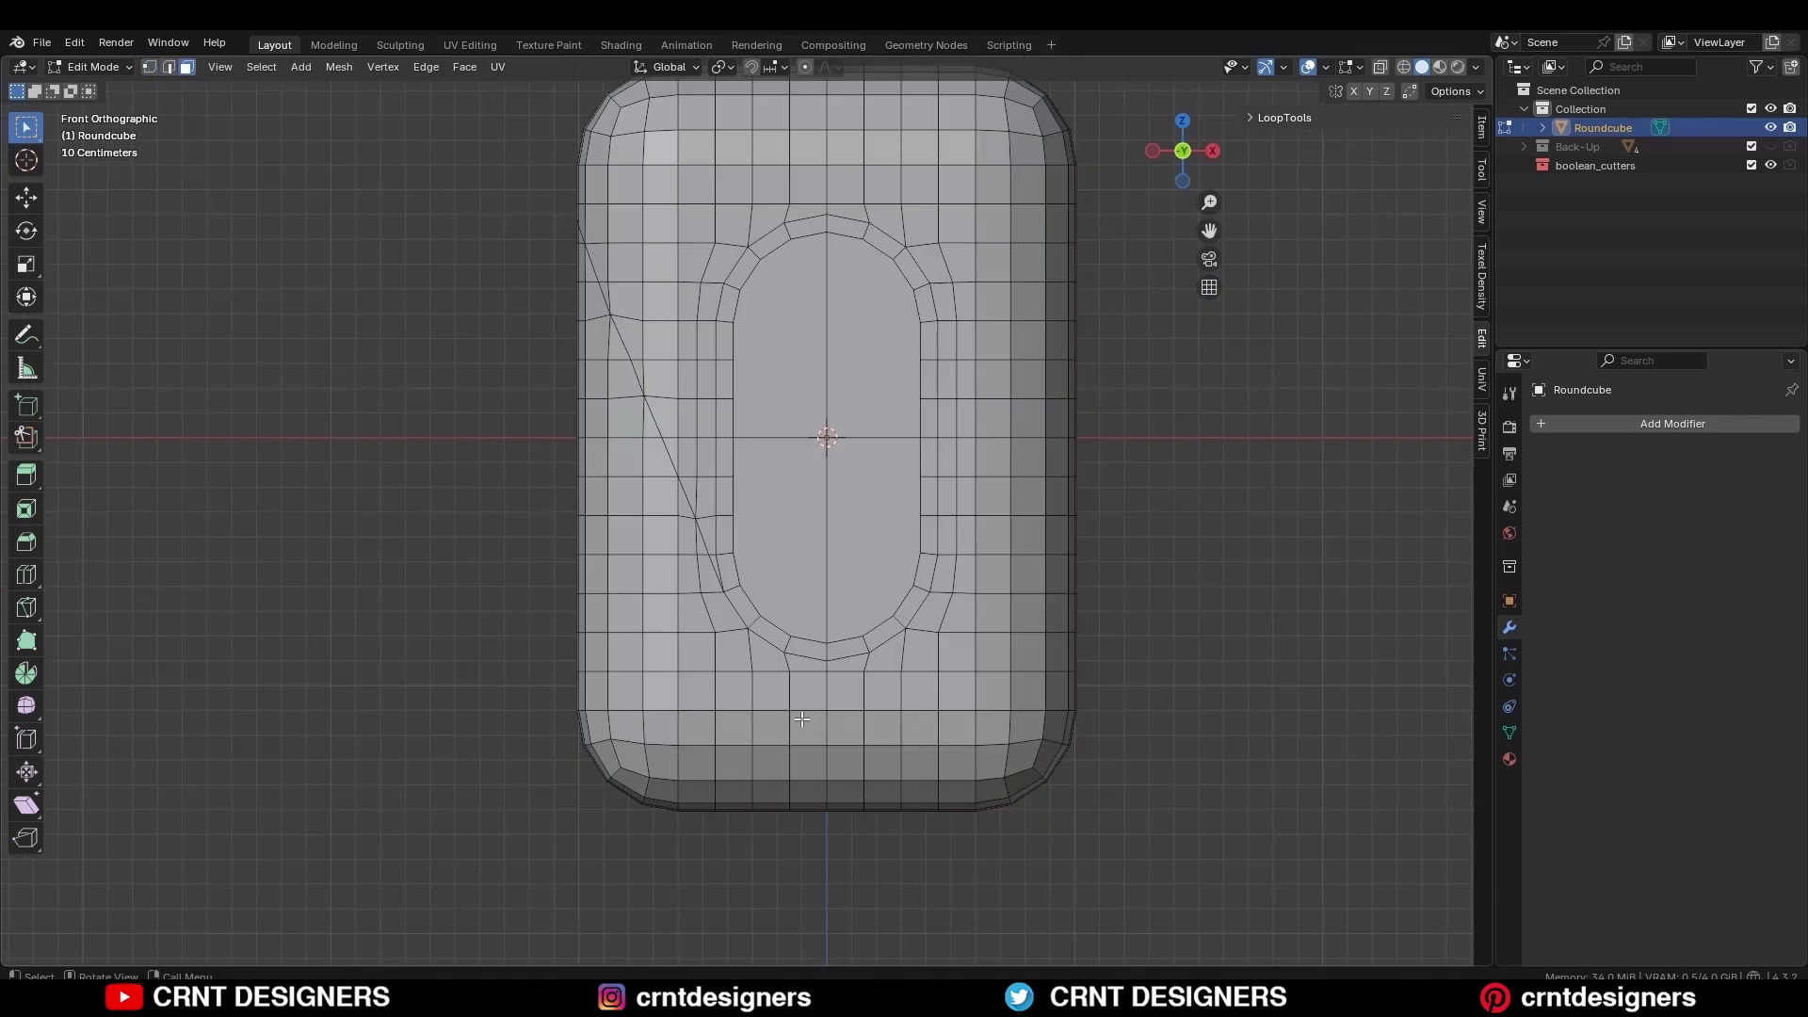
- Select the face loop around the block's front rim and deselect its part above the diagonal cut
alt+click(608, 744)
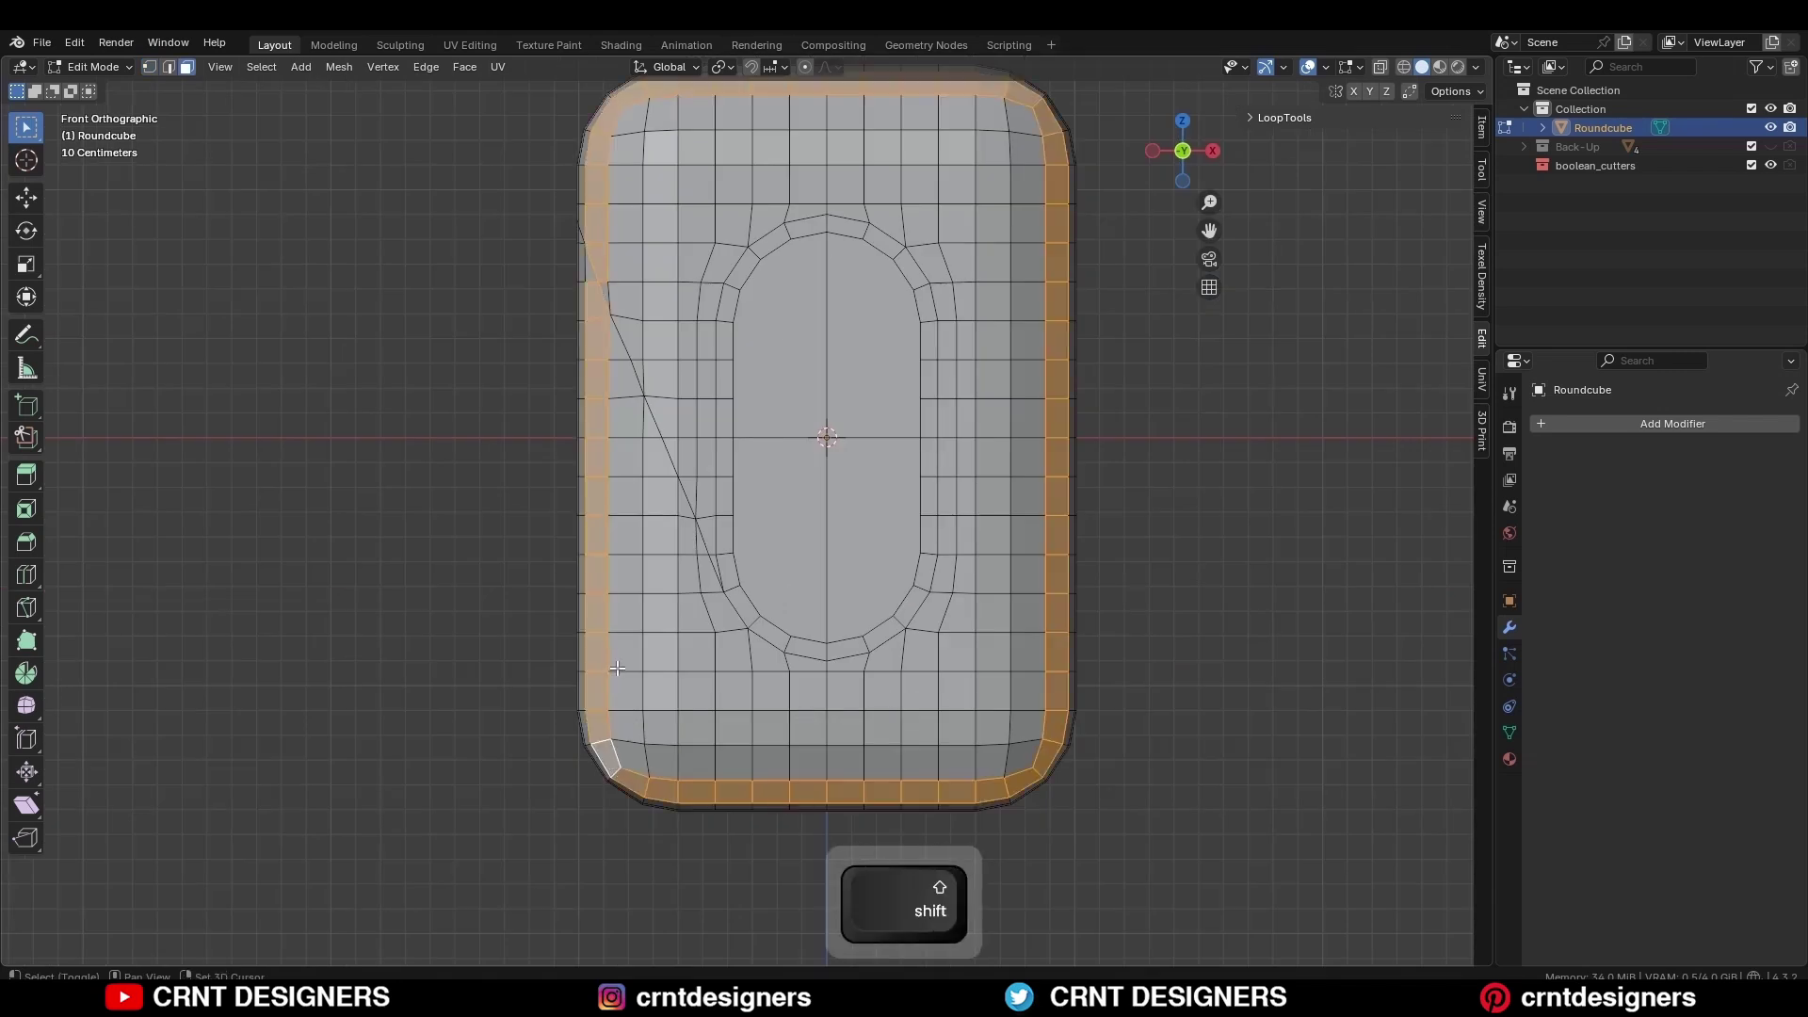
shift+middle_drag(612, 555, 649, 666)
middle_drag(649, 667, 695, 472)
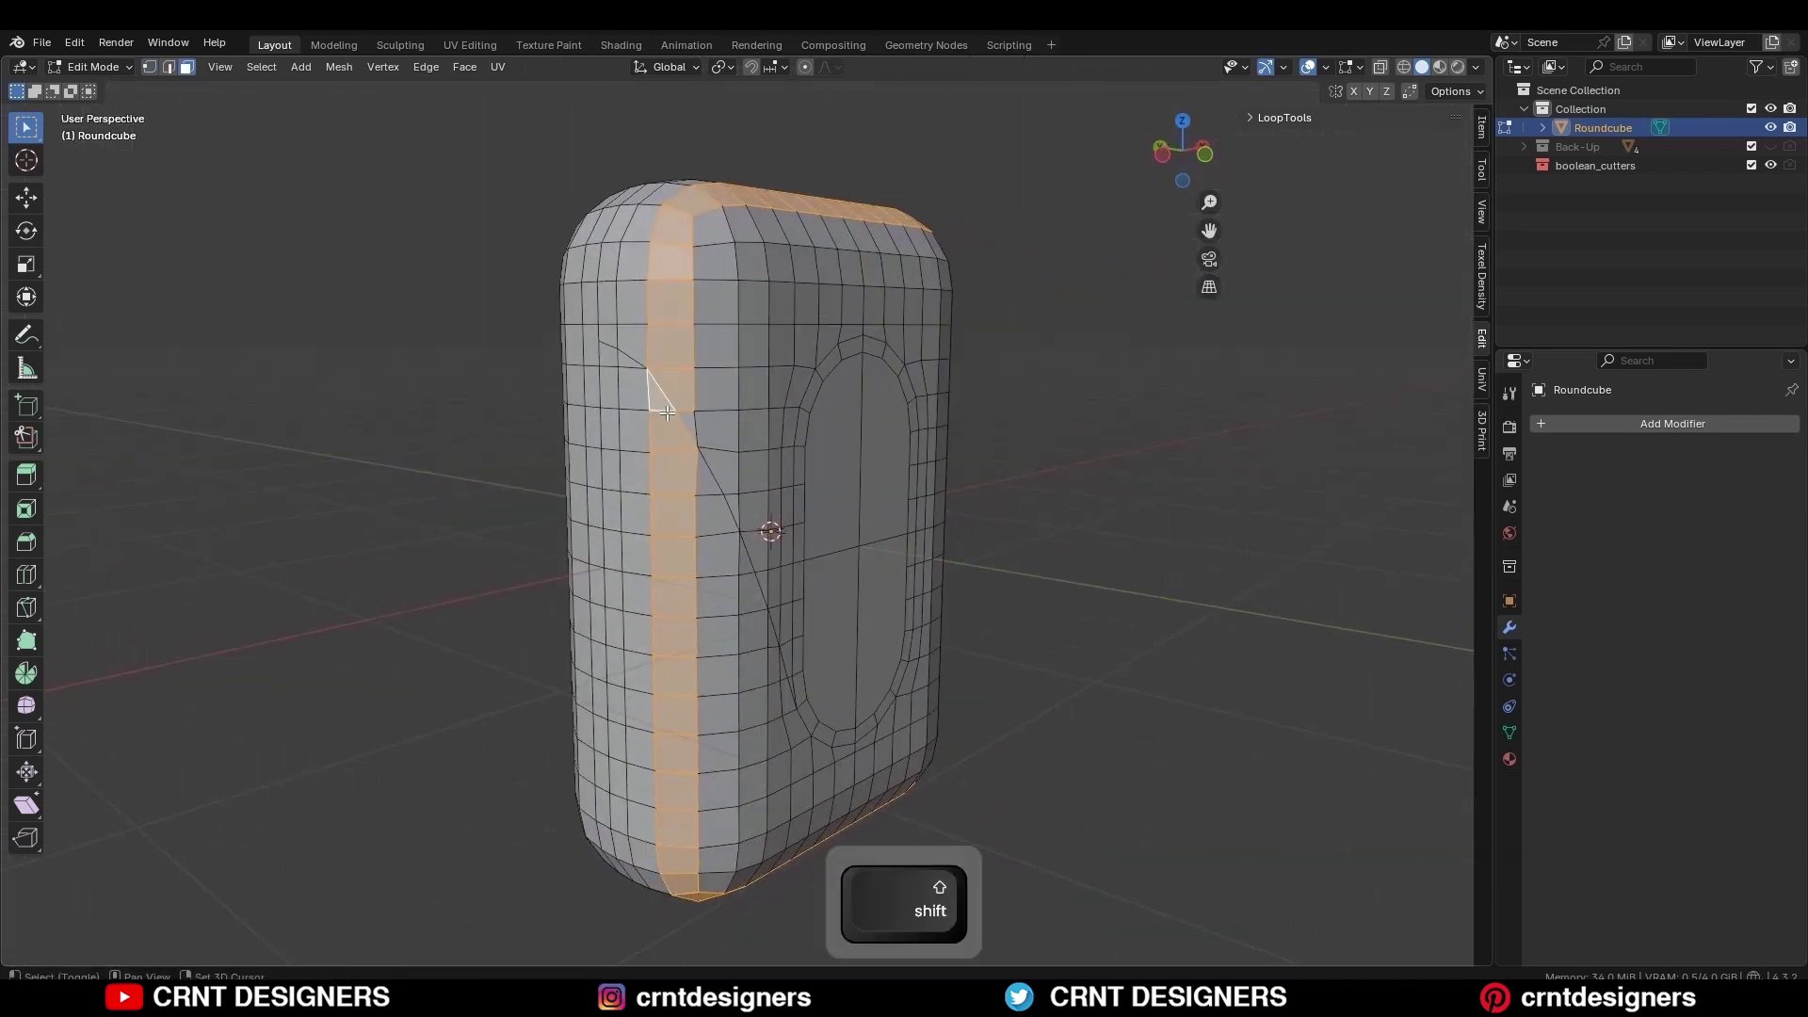
middle_drag(570, 335, 1118, 272)
key(alt+z)
scroll(1096, 354, down, 4)
ctrl+drag(1079, 255, 741, 436)
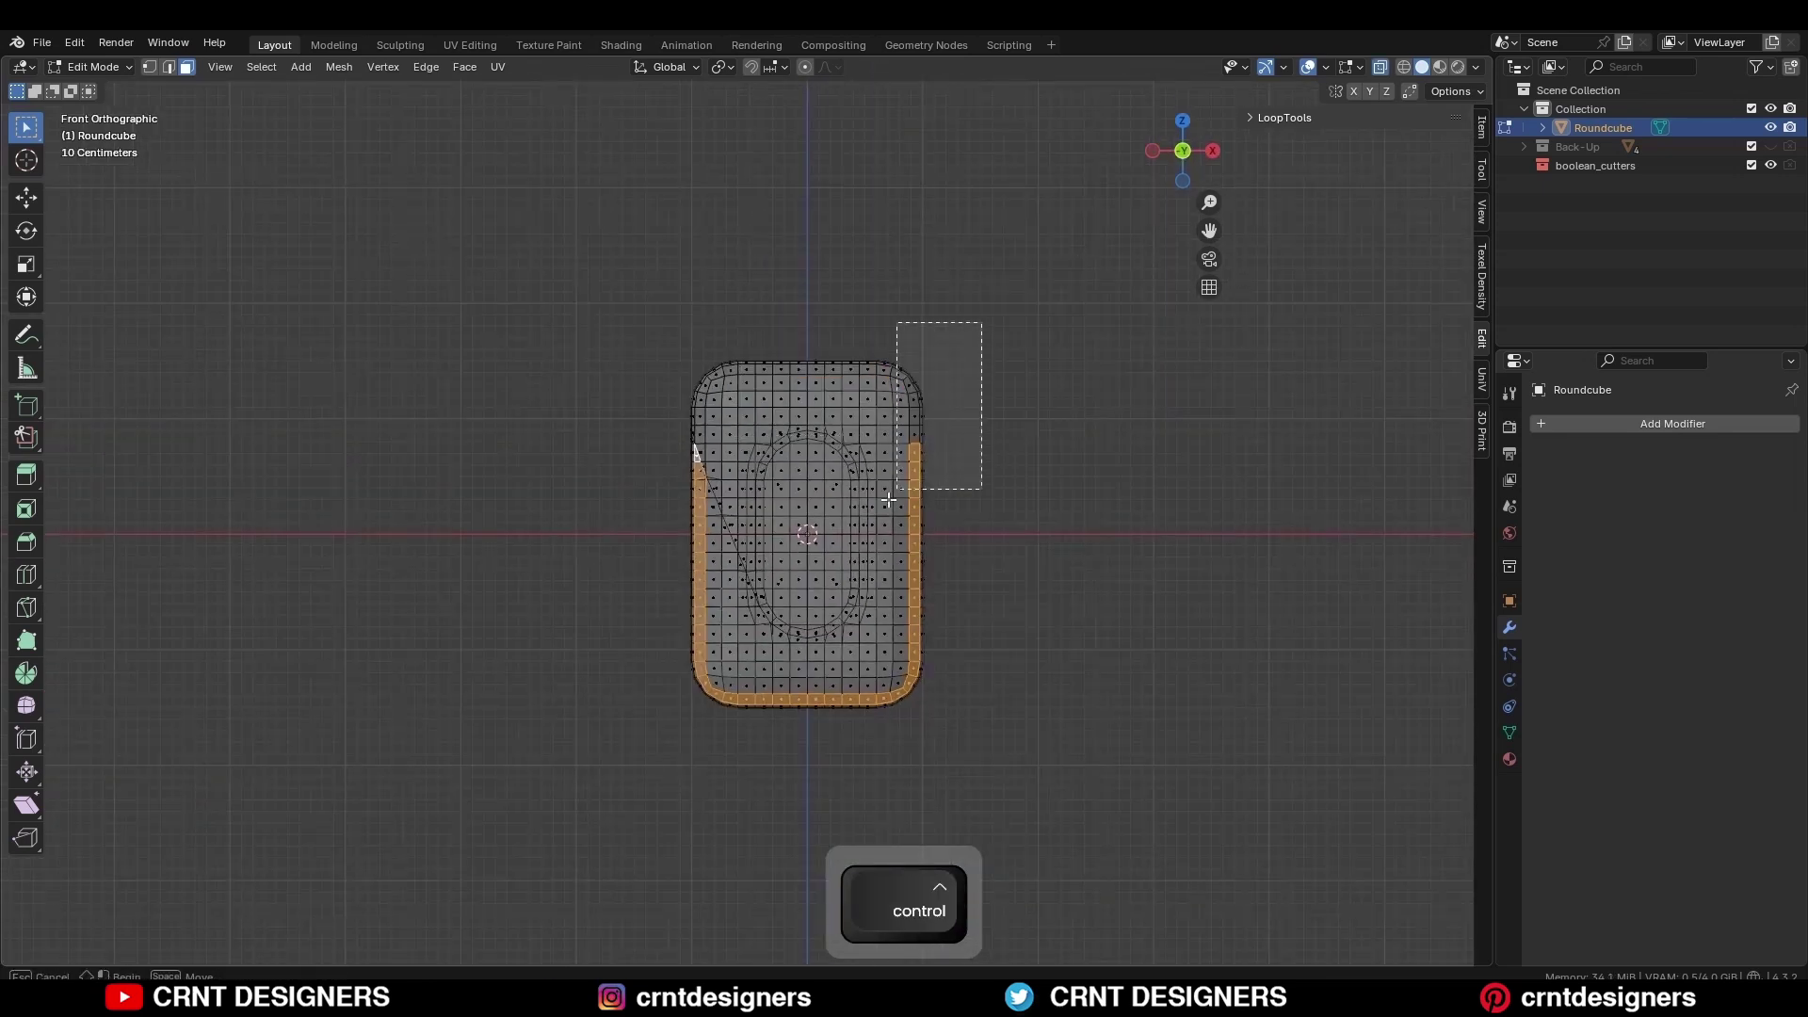
key(alt+z)
- Add the front face columns between the left rim and the diagonal cut to the selection
middle_drag(997, 472, 919, 567)
scroll(904, 565, up, 1)
shift+click(697, 477)
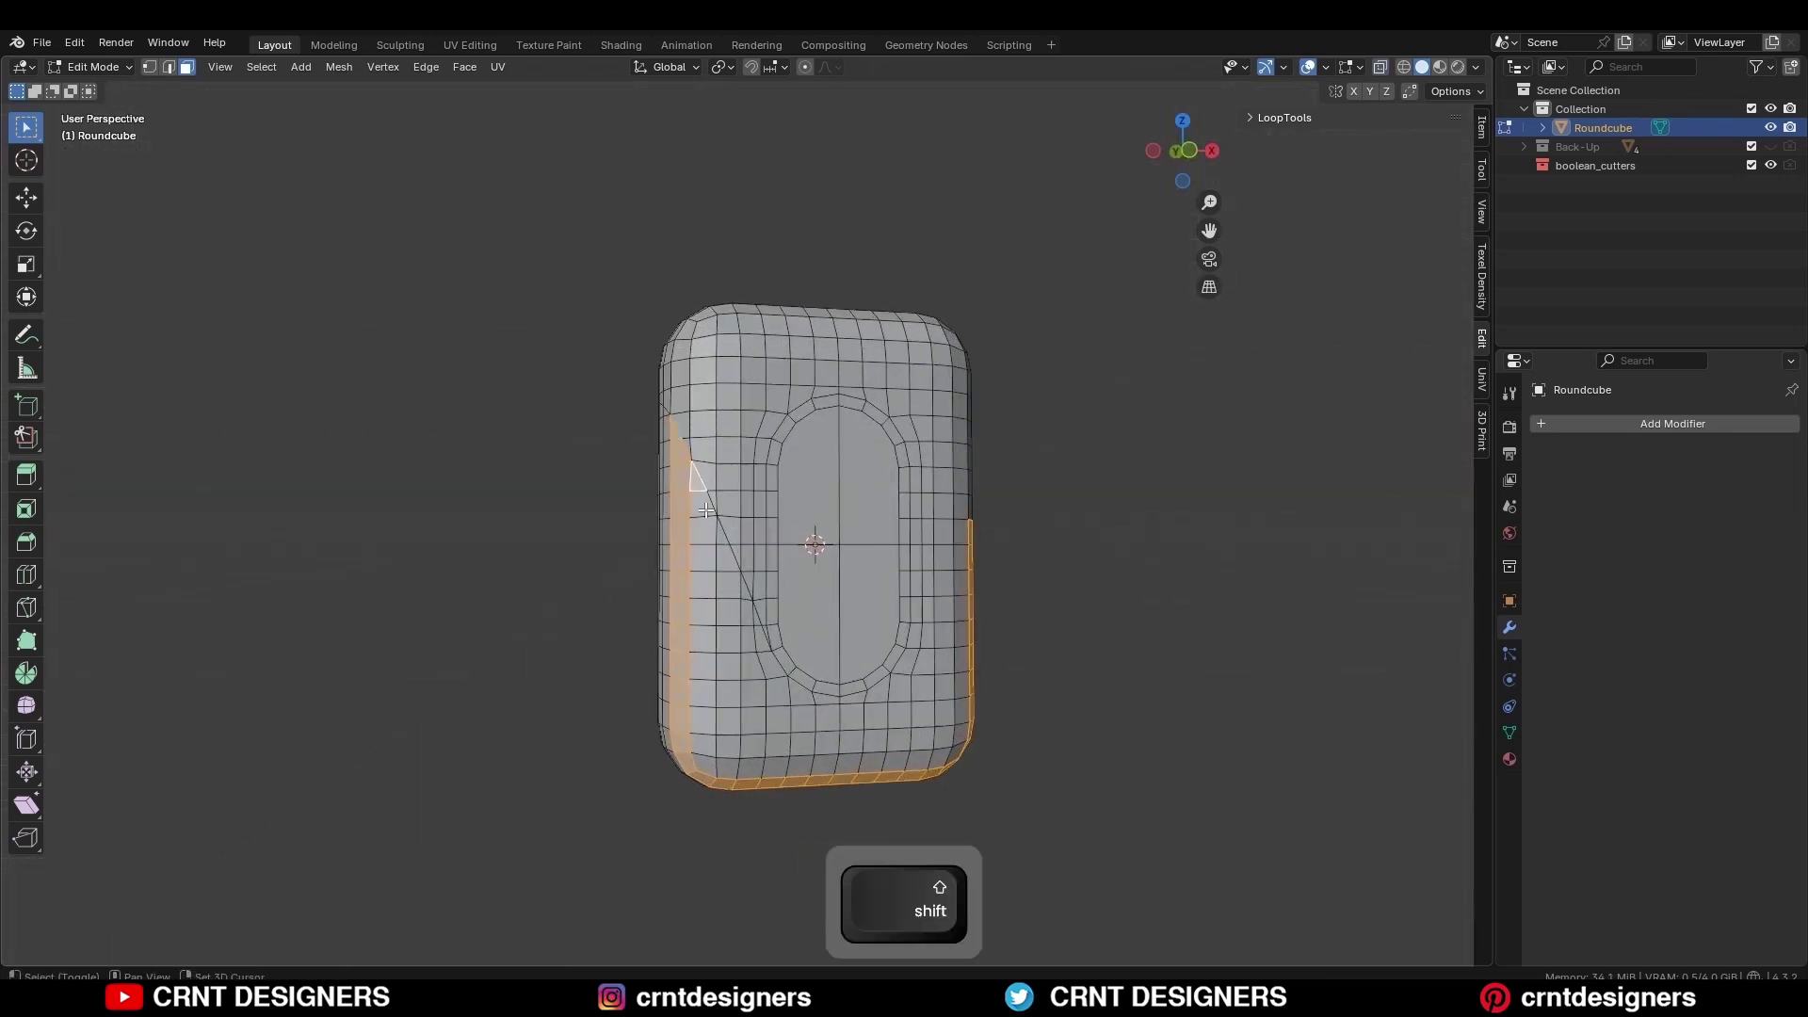
ctrl+shift+click(701, 760)
shift+middle_drag(725, 701, 706, 617)
ctrl+drag(719, 367, 690, 412)
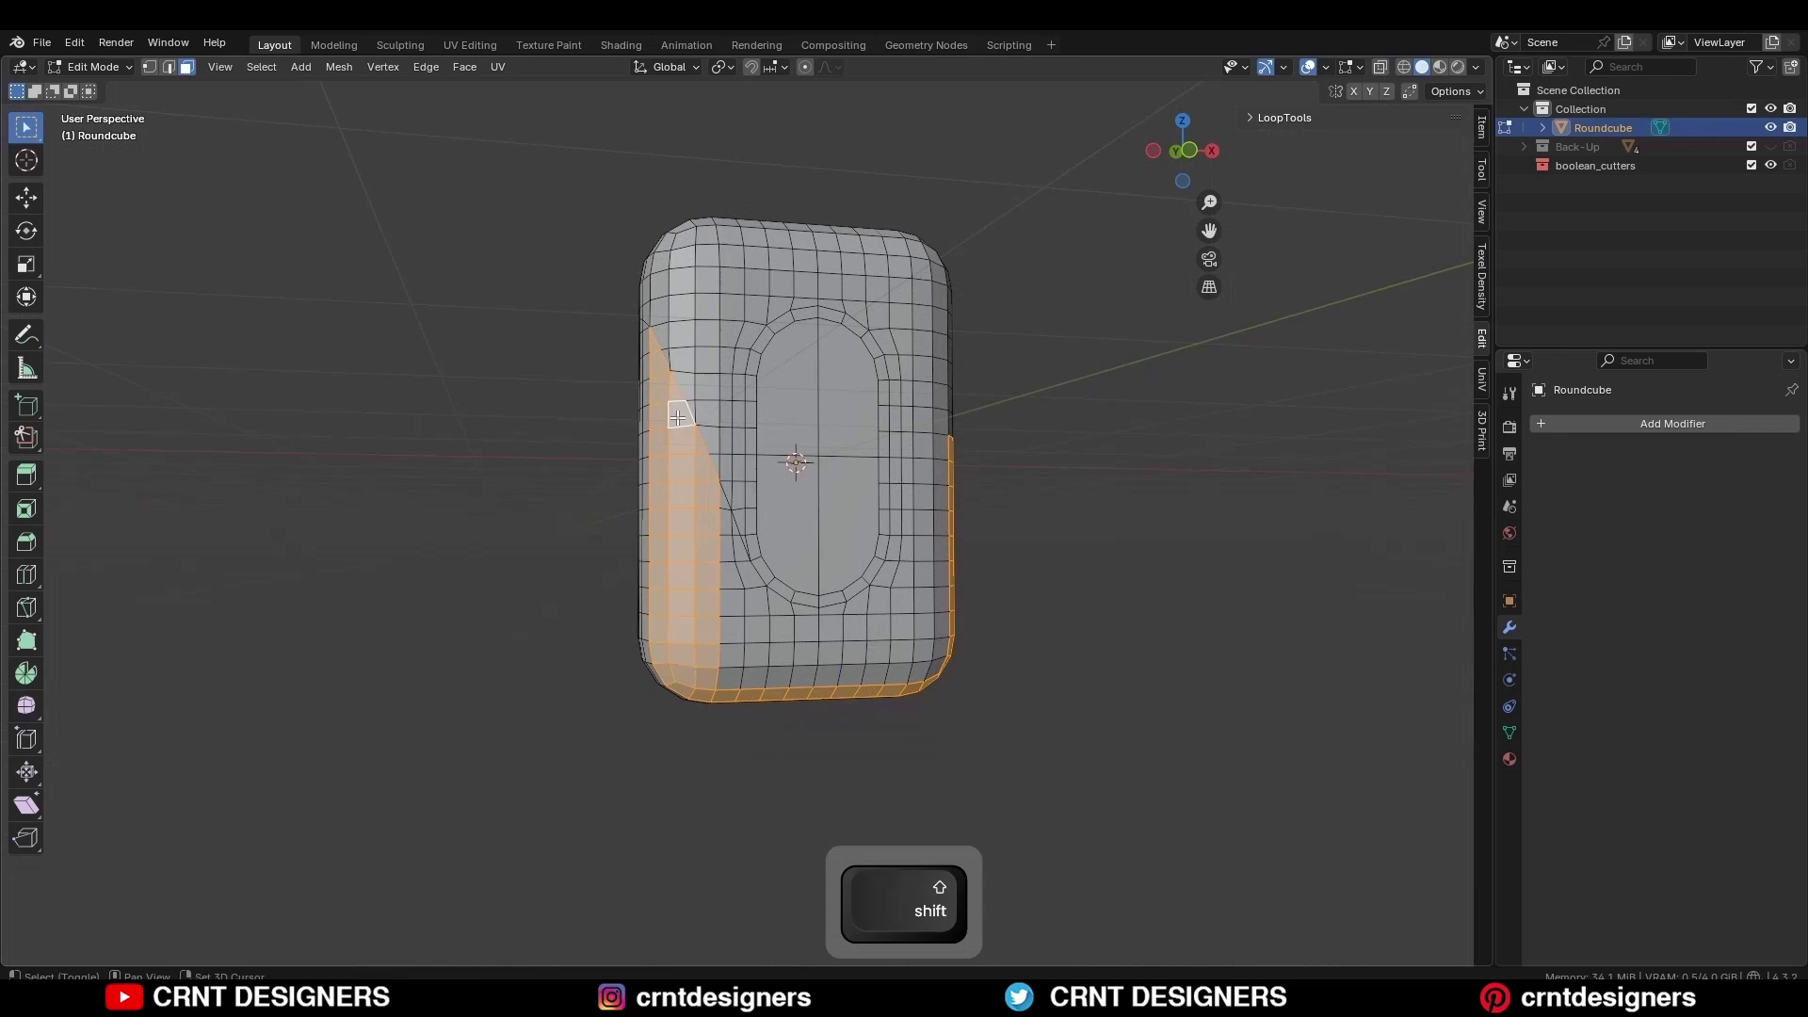
- Extend the selection over all front faces below the diagonal and the capsule, and dissolve it into one face
shift+middle_drag(748, 551, 734, 473)
scroll(759, 471, up, 4)
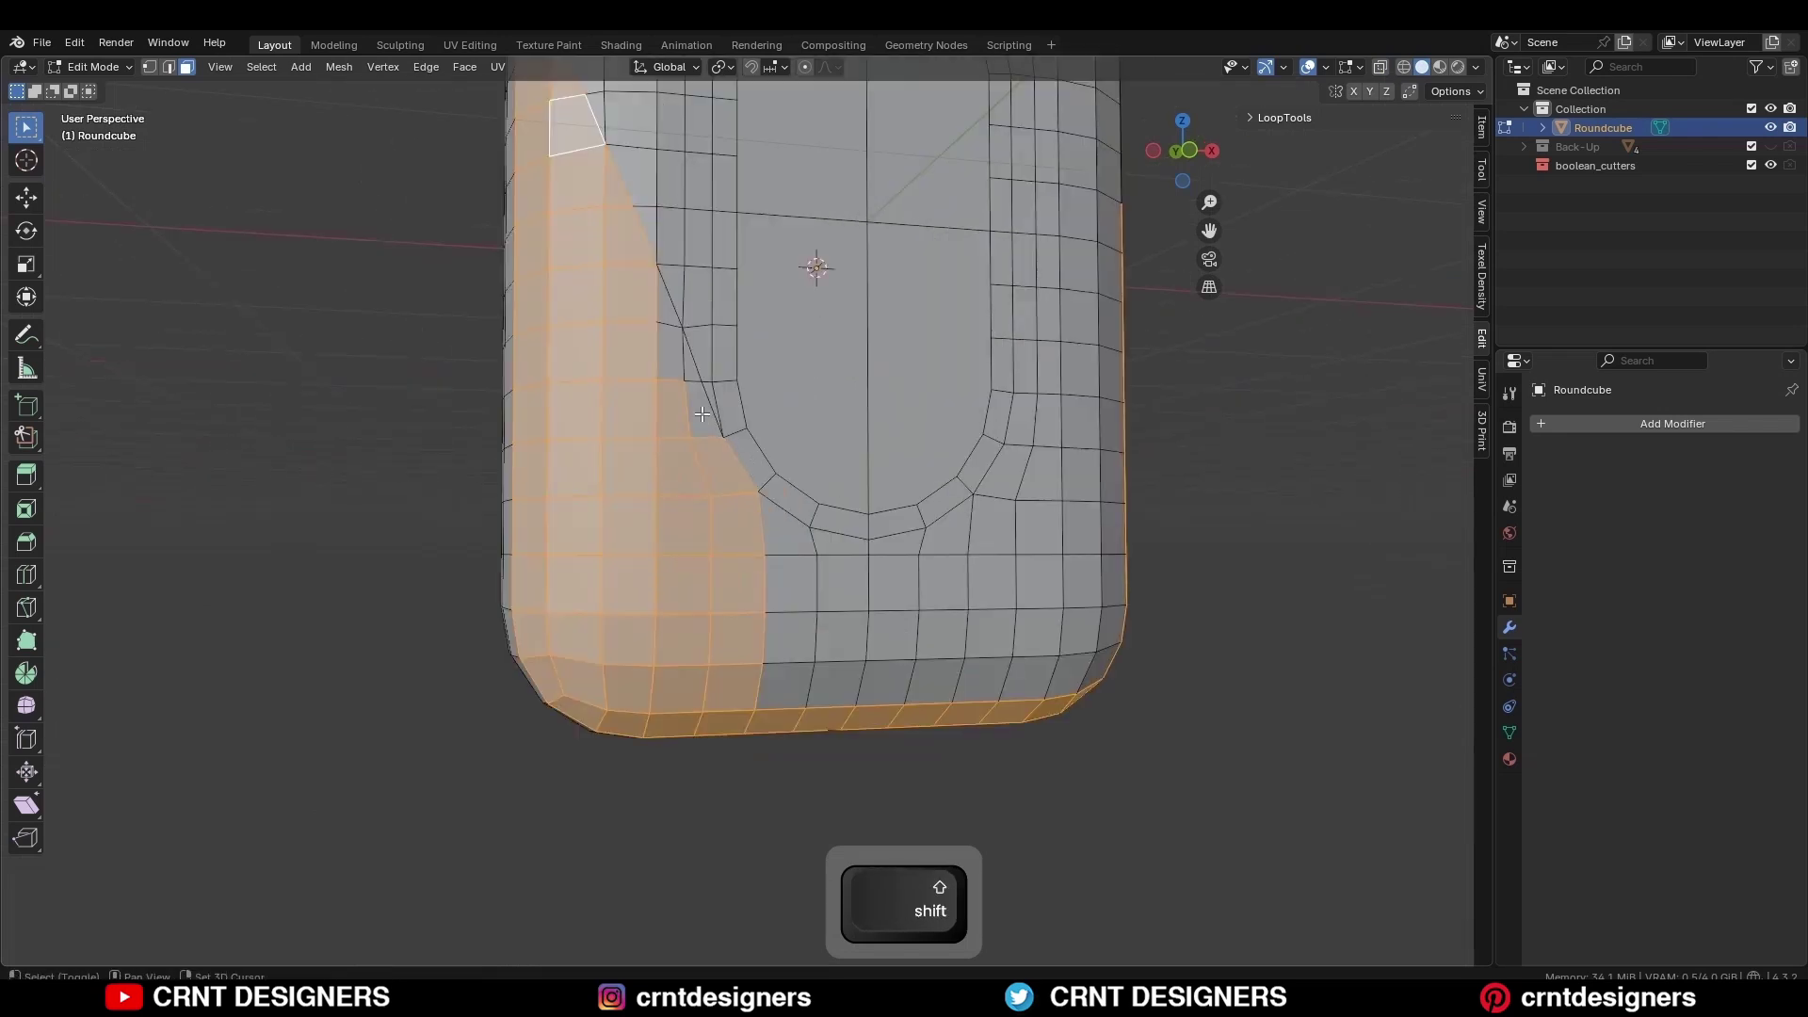
shift+scroll(800, 547, down, 2)
ctrl+shift+click(674, 622)
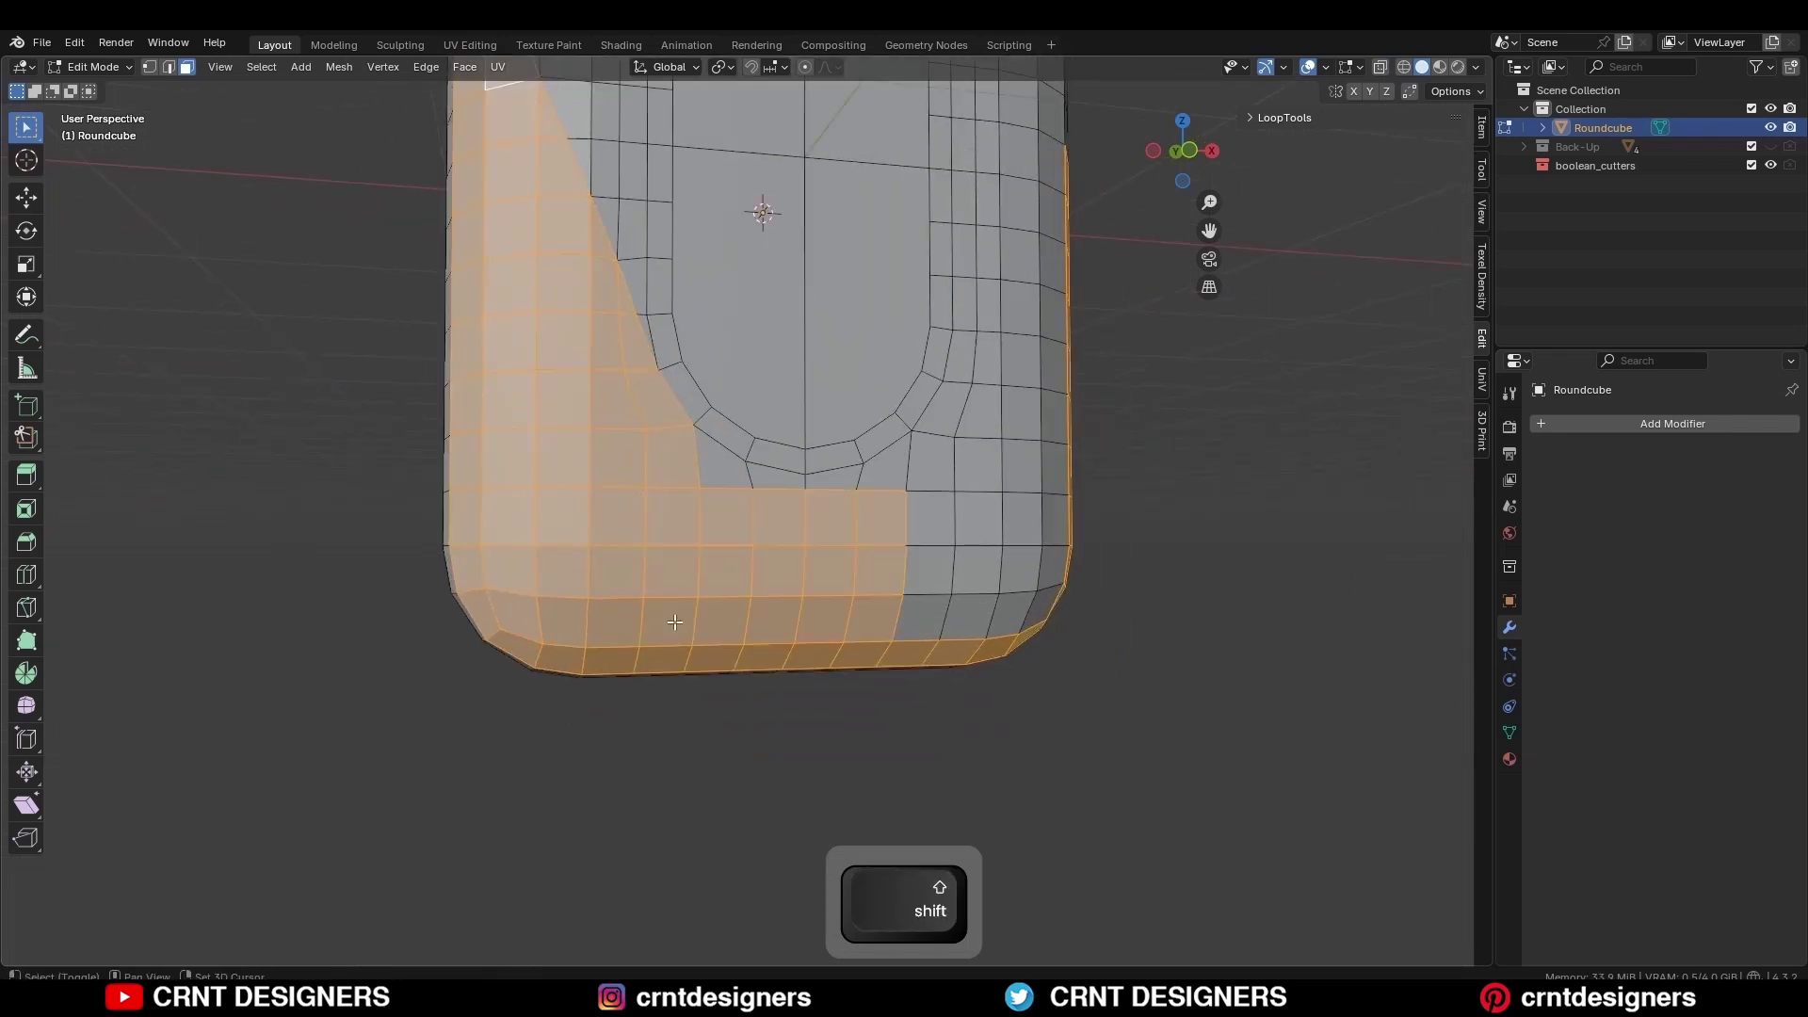
shift+drag(888, 607, 888, 613)
scroll(952, 605, down, 2)
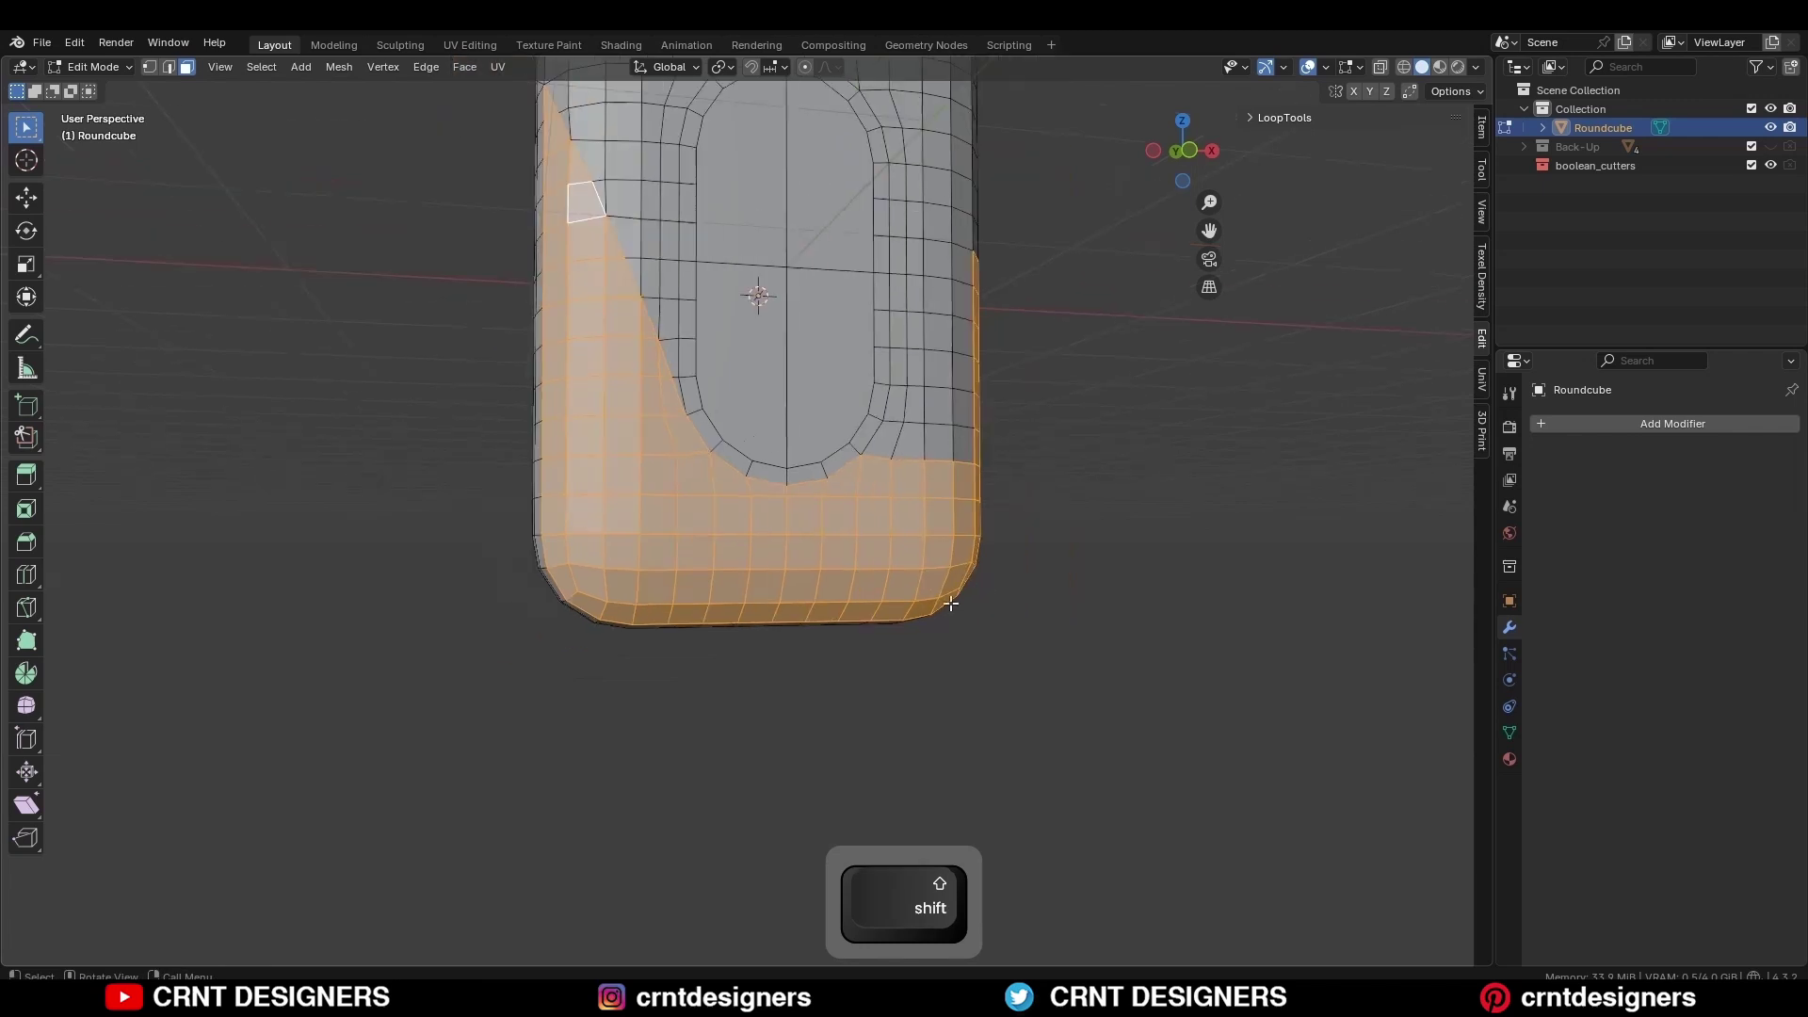
middle_drag(768, 583, 801, 522)
key(ctrl+x)
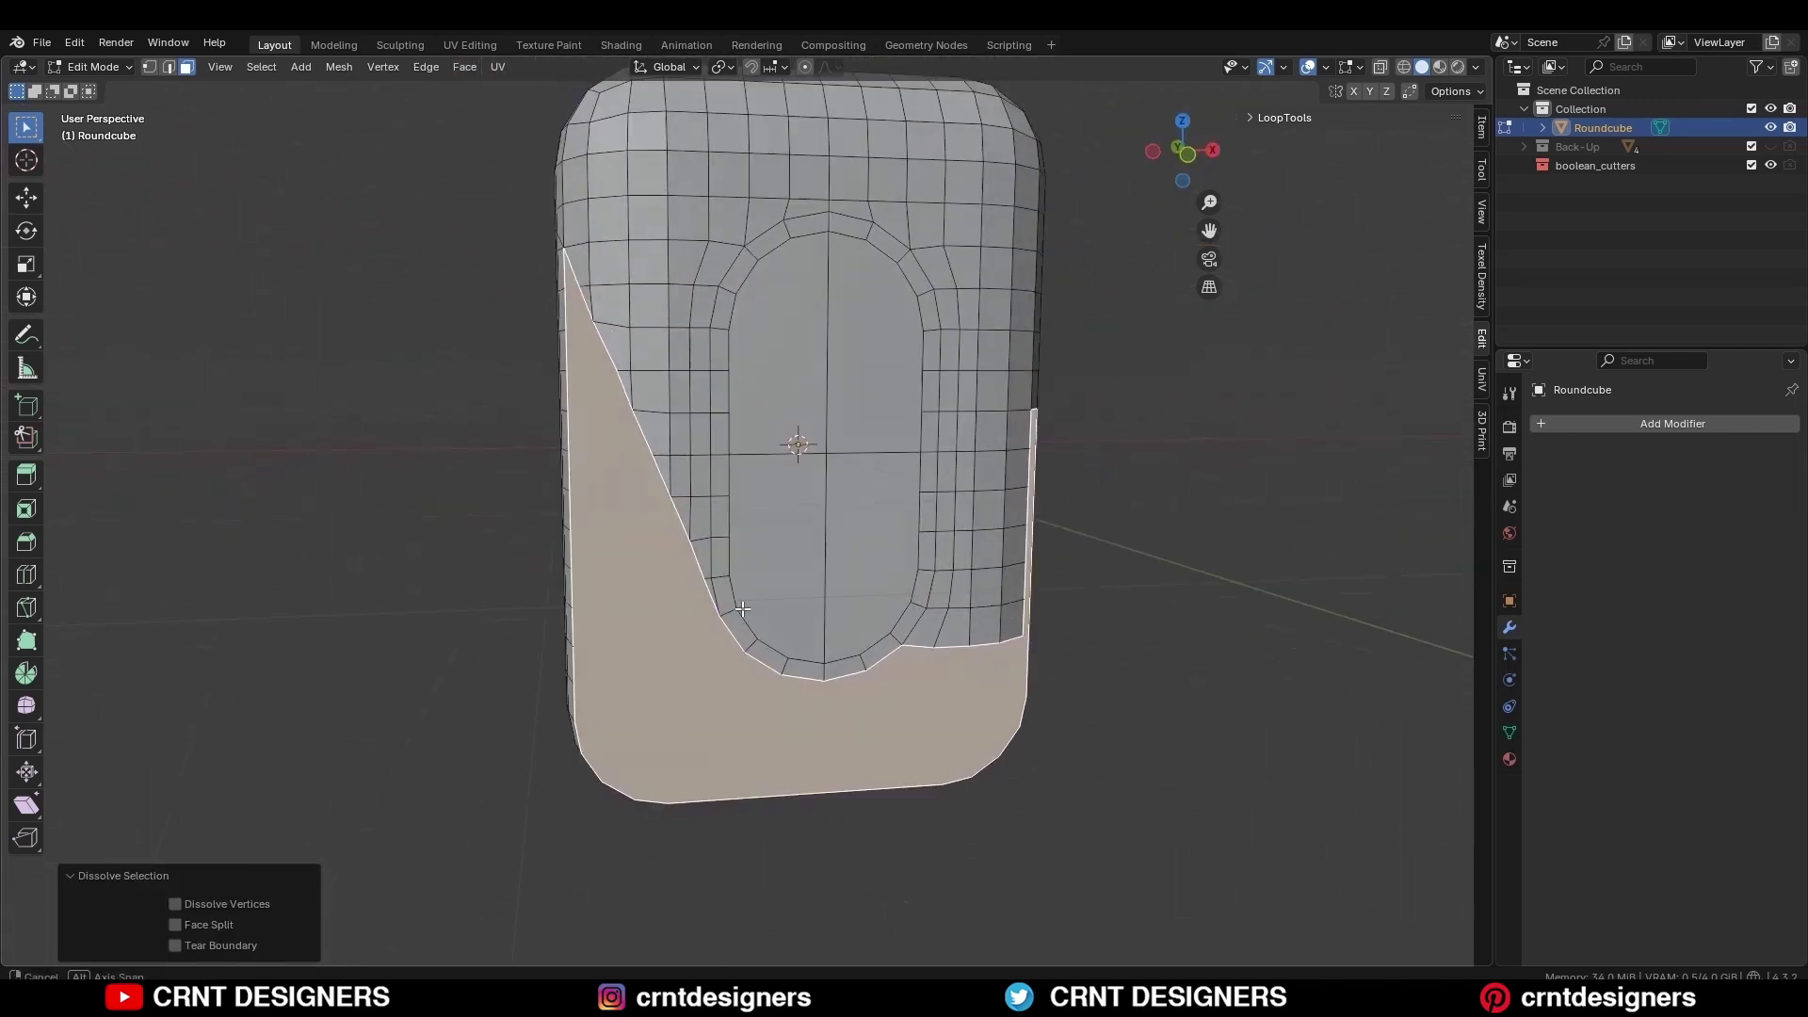
- Symmetrize the whole mesh to mirror its left half onto the right half
key(a)
click(347, 69)
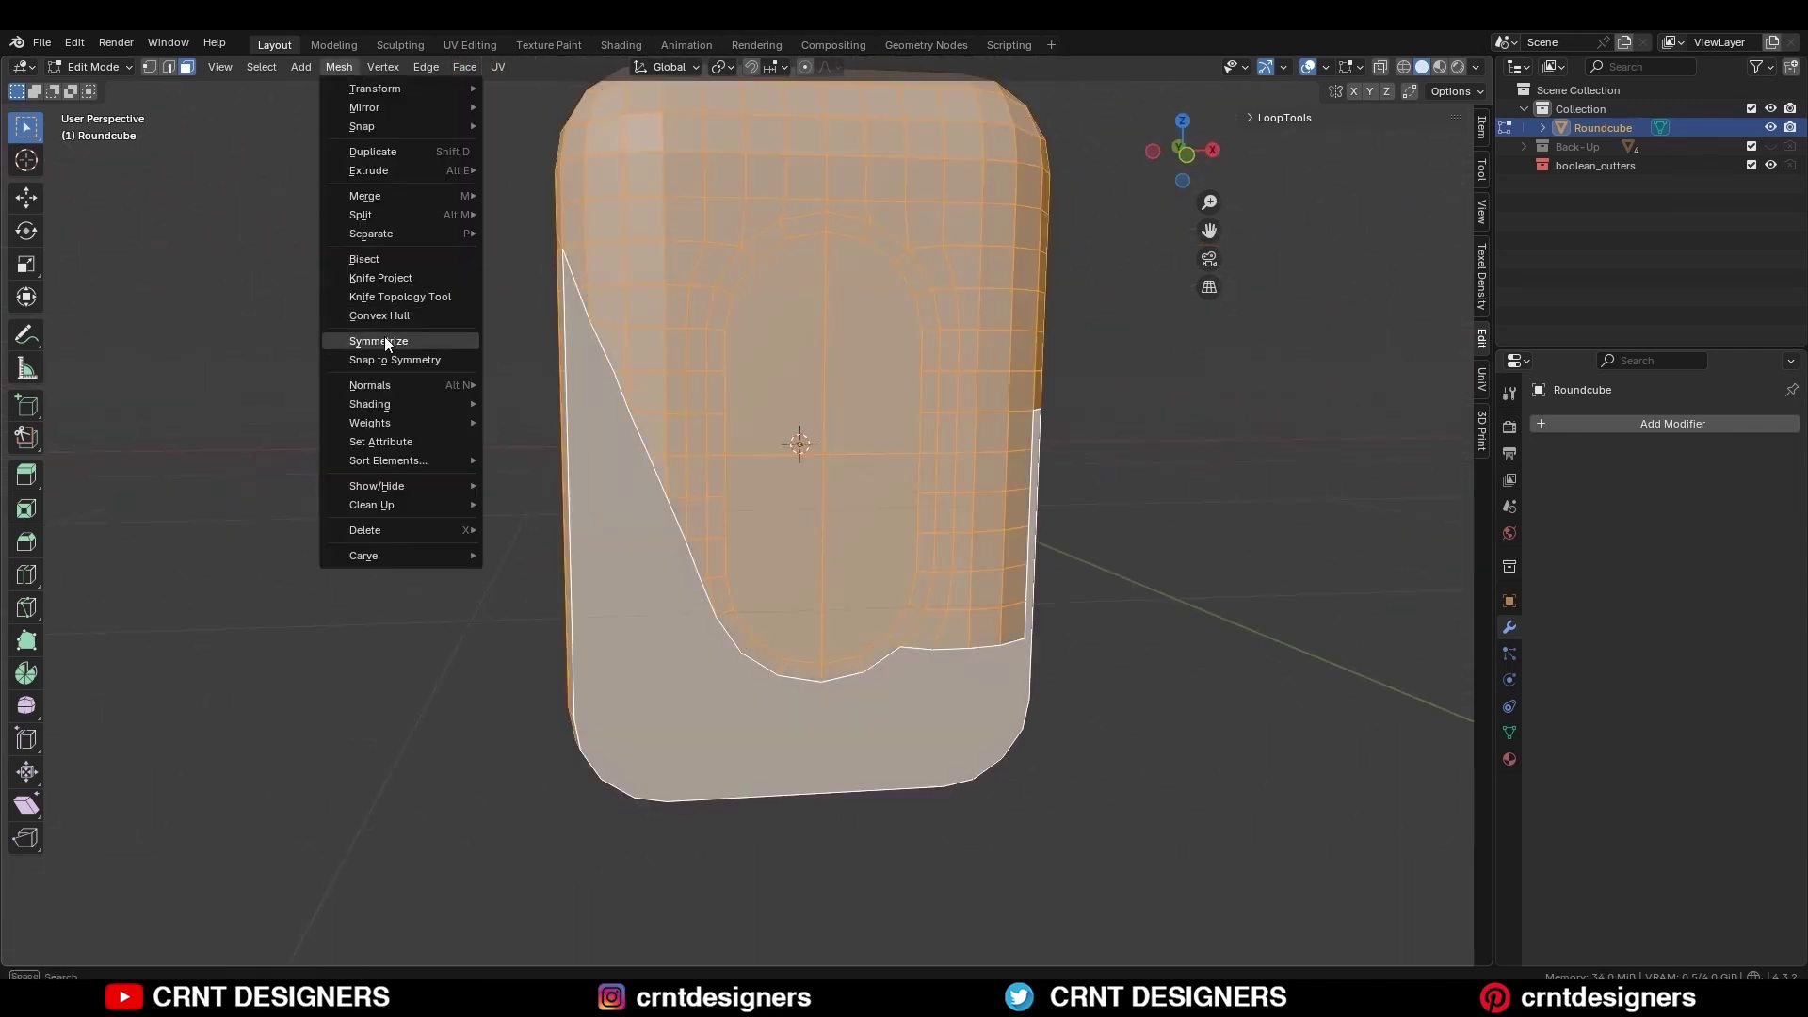
click(384, 339)
key(alt+a)
- Knife three parallel diagonal cuts from the capsule outline's lower-left vertices to the block's lower-left corner vertices
middle_drag(609, 606, 593, 563)
key(KP_1)
key(1)
key(k)
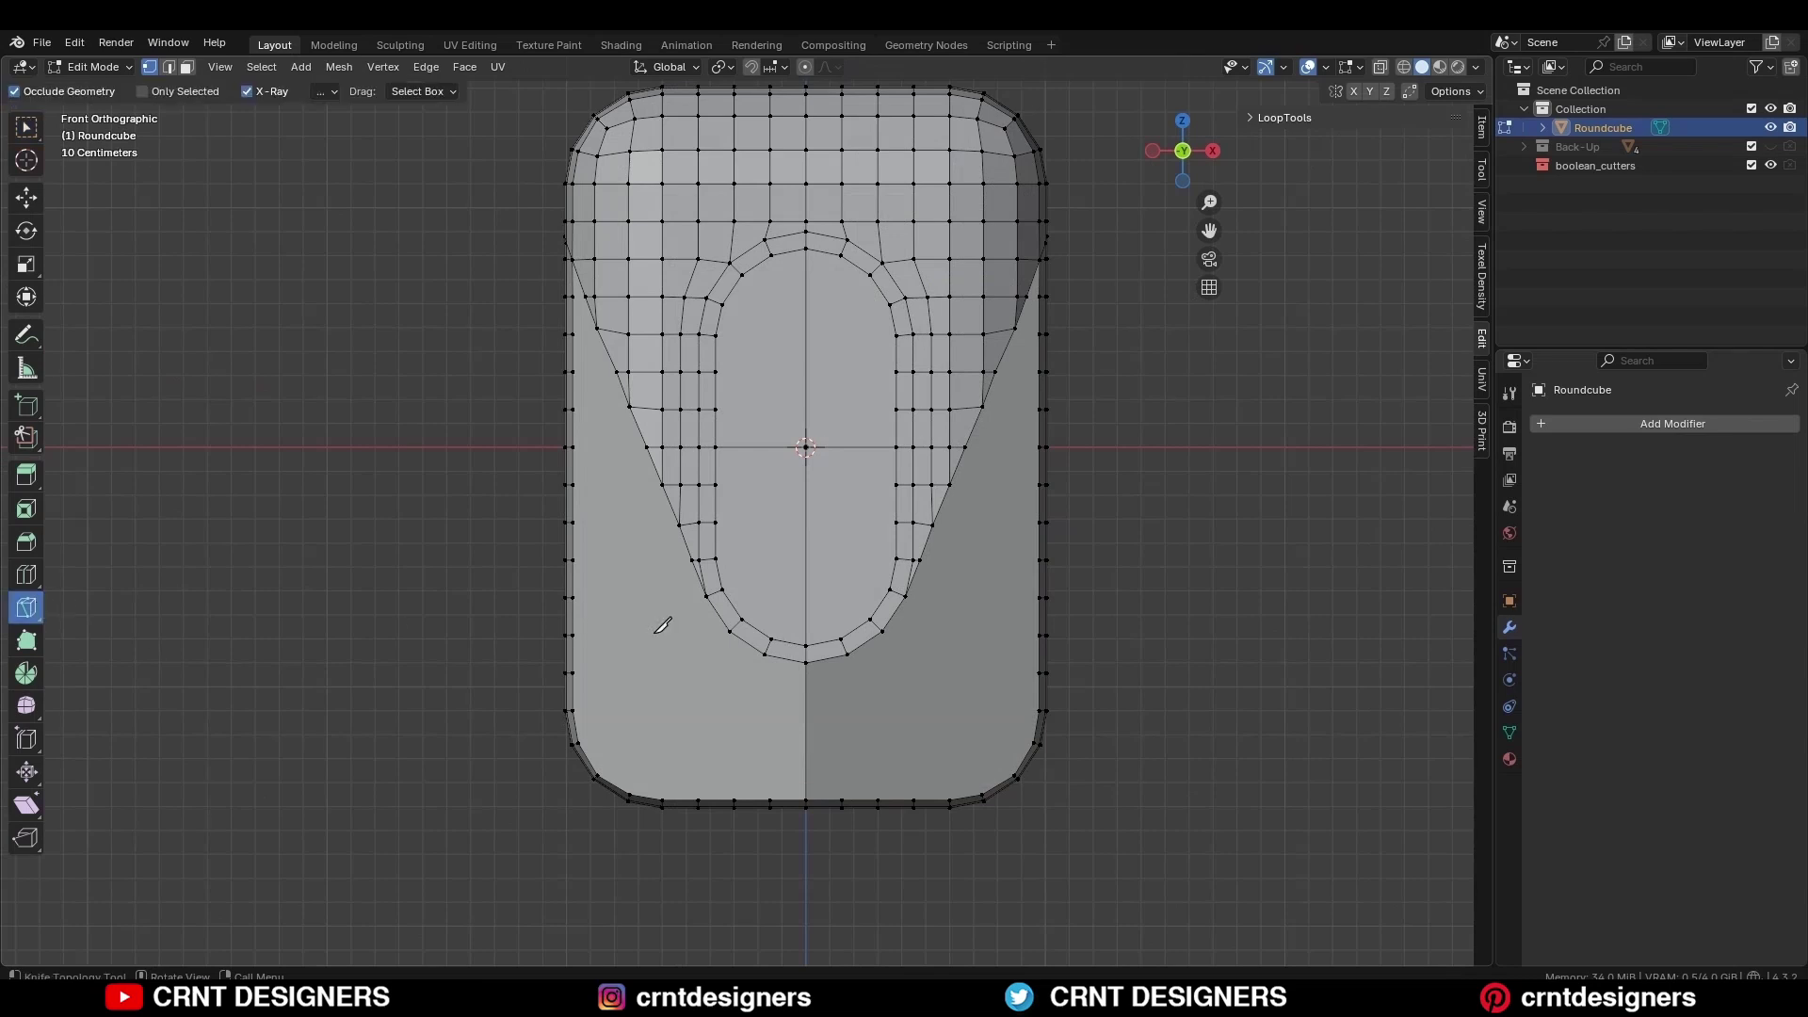
click(596, 777)
key(space)
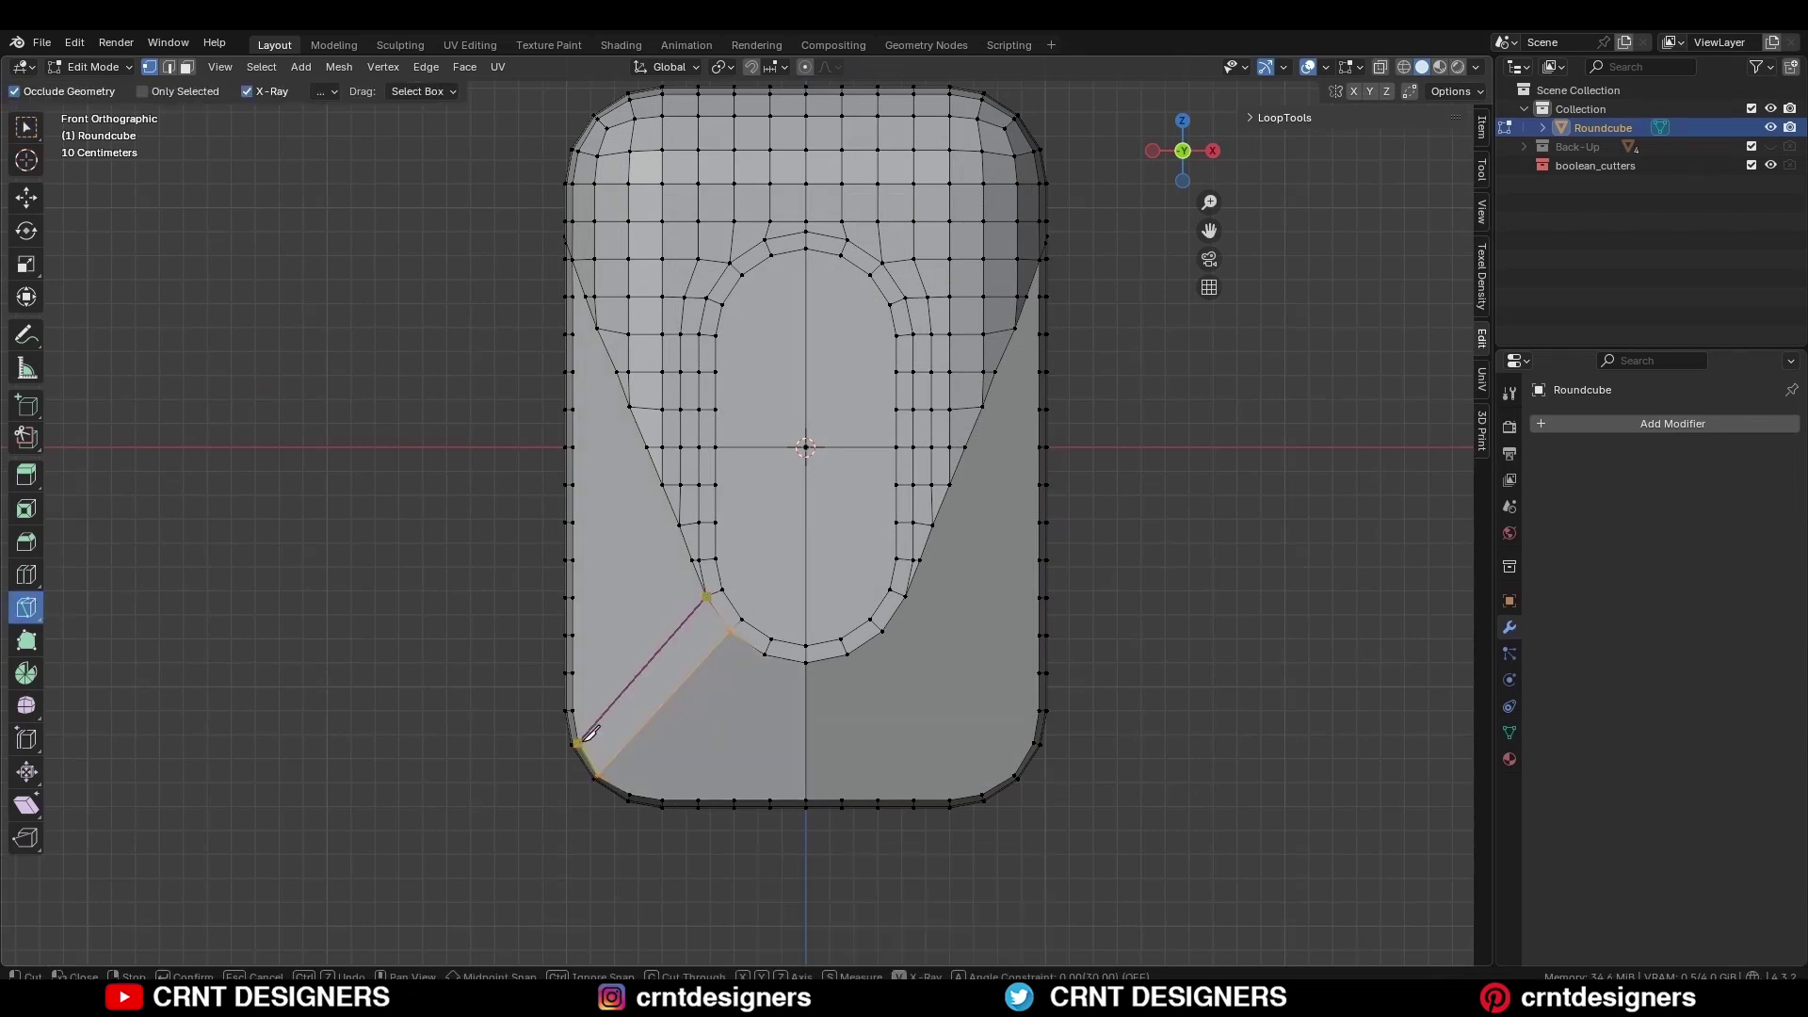
click(578, 743)
key(space)
click(764, 654)
click(629, 800)
key(space)
key(ctrl+z)
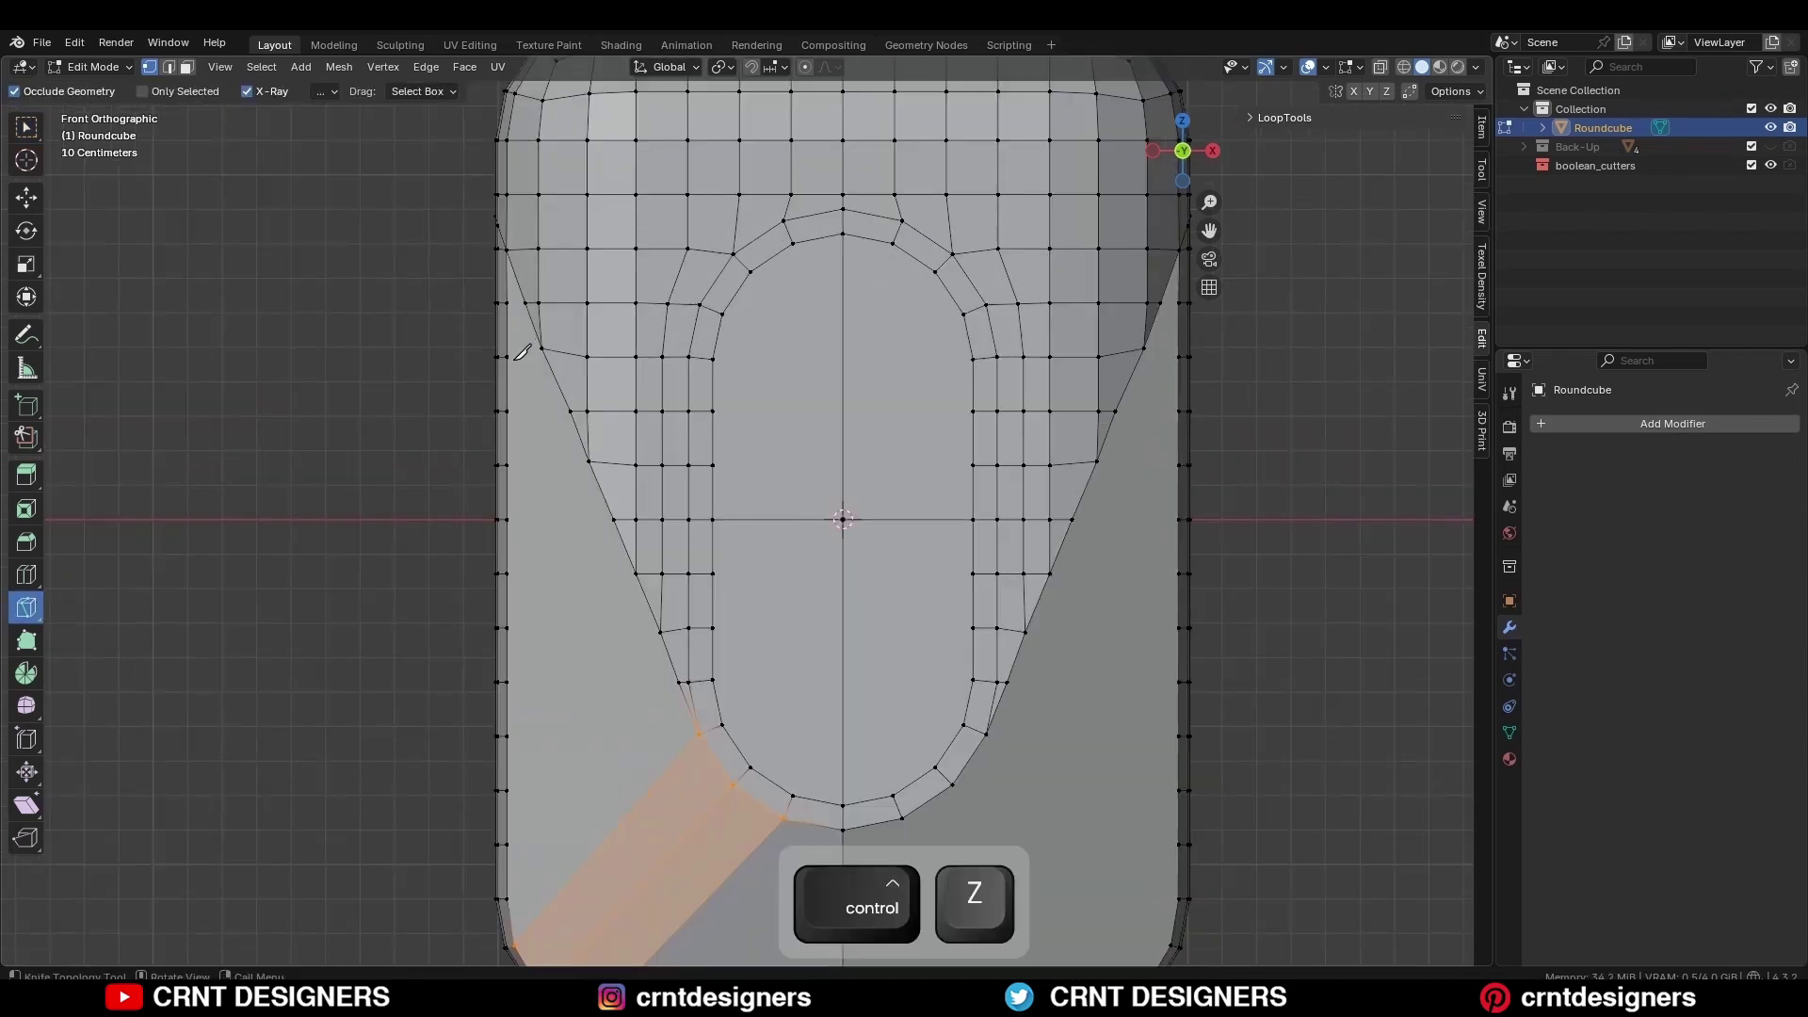
- Knife four horizontal cuts along X from the left edge's vertices to the diagonal line, down to the block's middle row
click(508, 357)
key(x)
click(546, 357)
key(space)
click(509, 411)
key(x)
click(571, 411)
key(space)
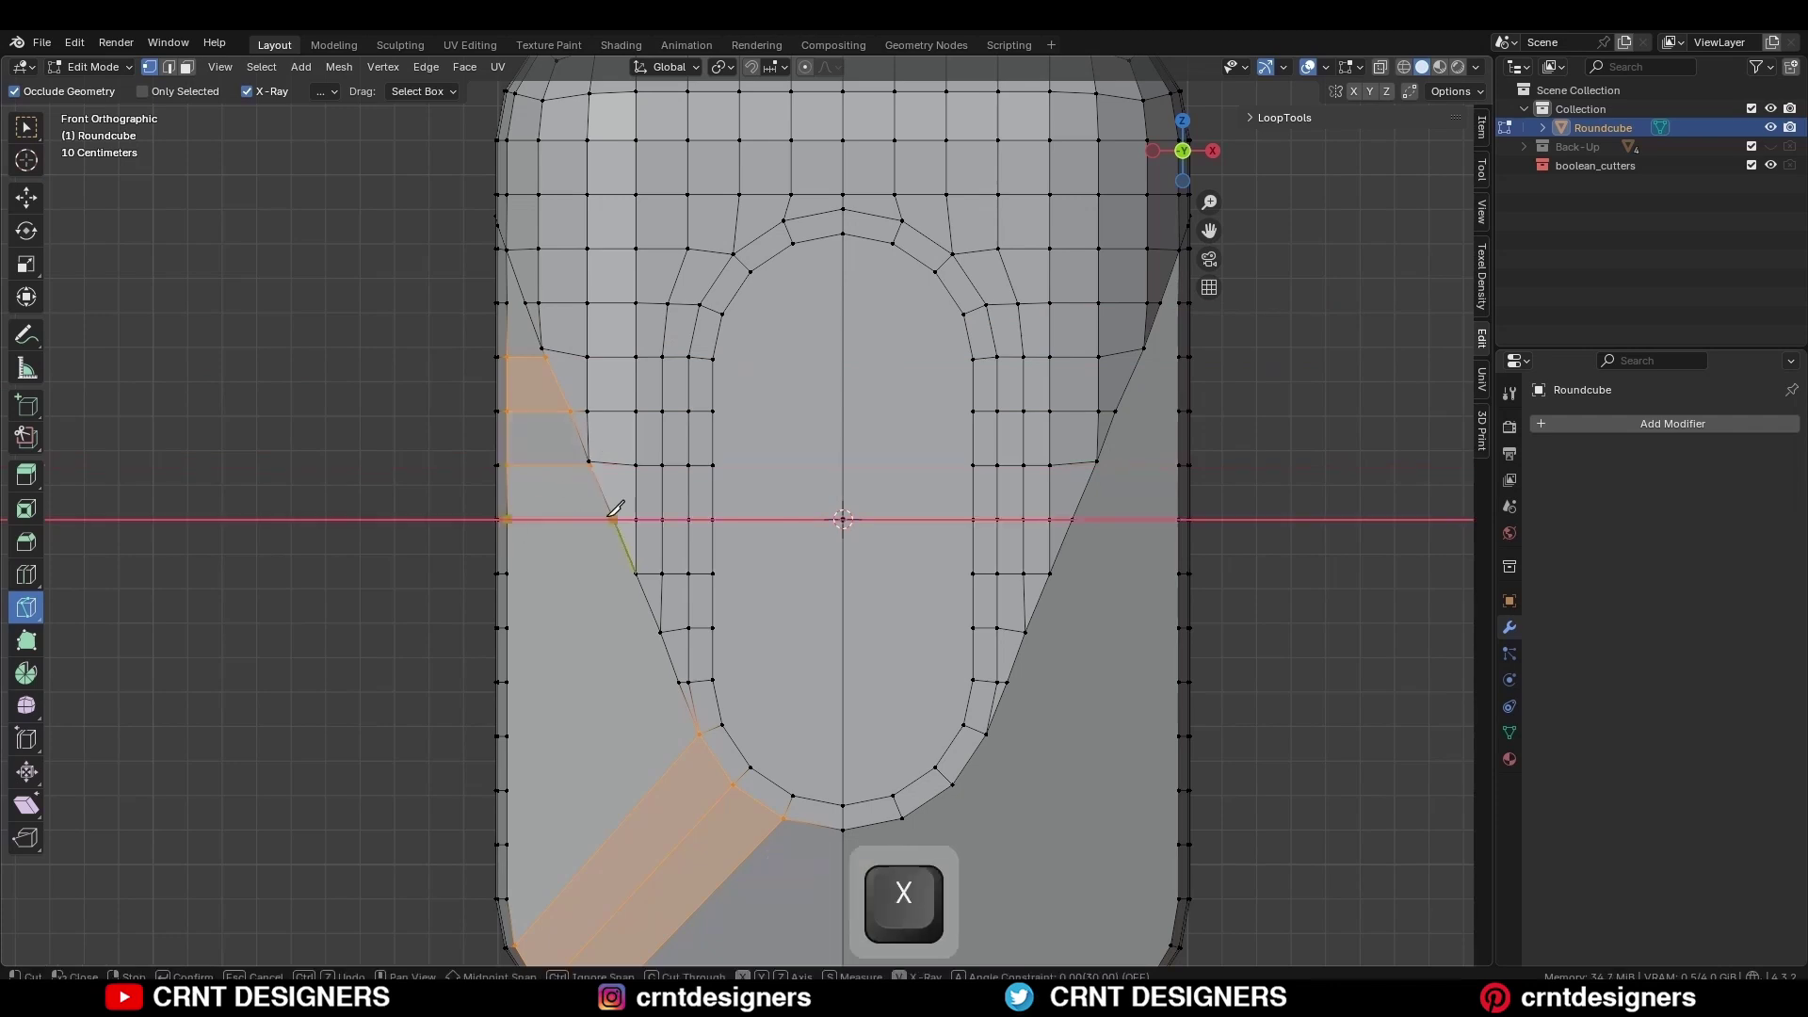
click(612, 518)
key(space)
- Knife four more horizontal cuts from the left edge to the diagonal line, from below the middle row to the line's lower end
click(509, 573)
key(x)
click(635, 573)
key(space)
click(508, 628)
key(x)
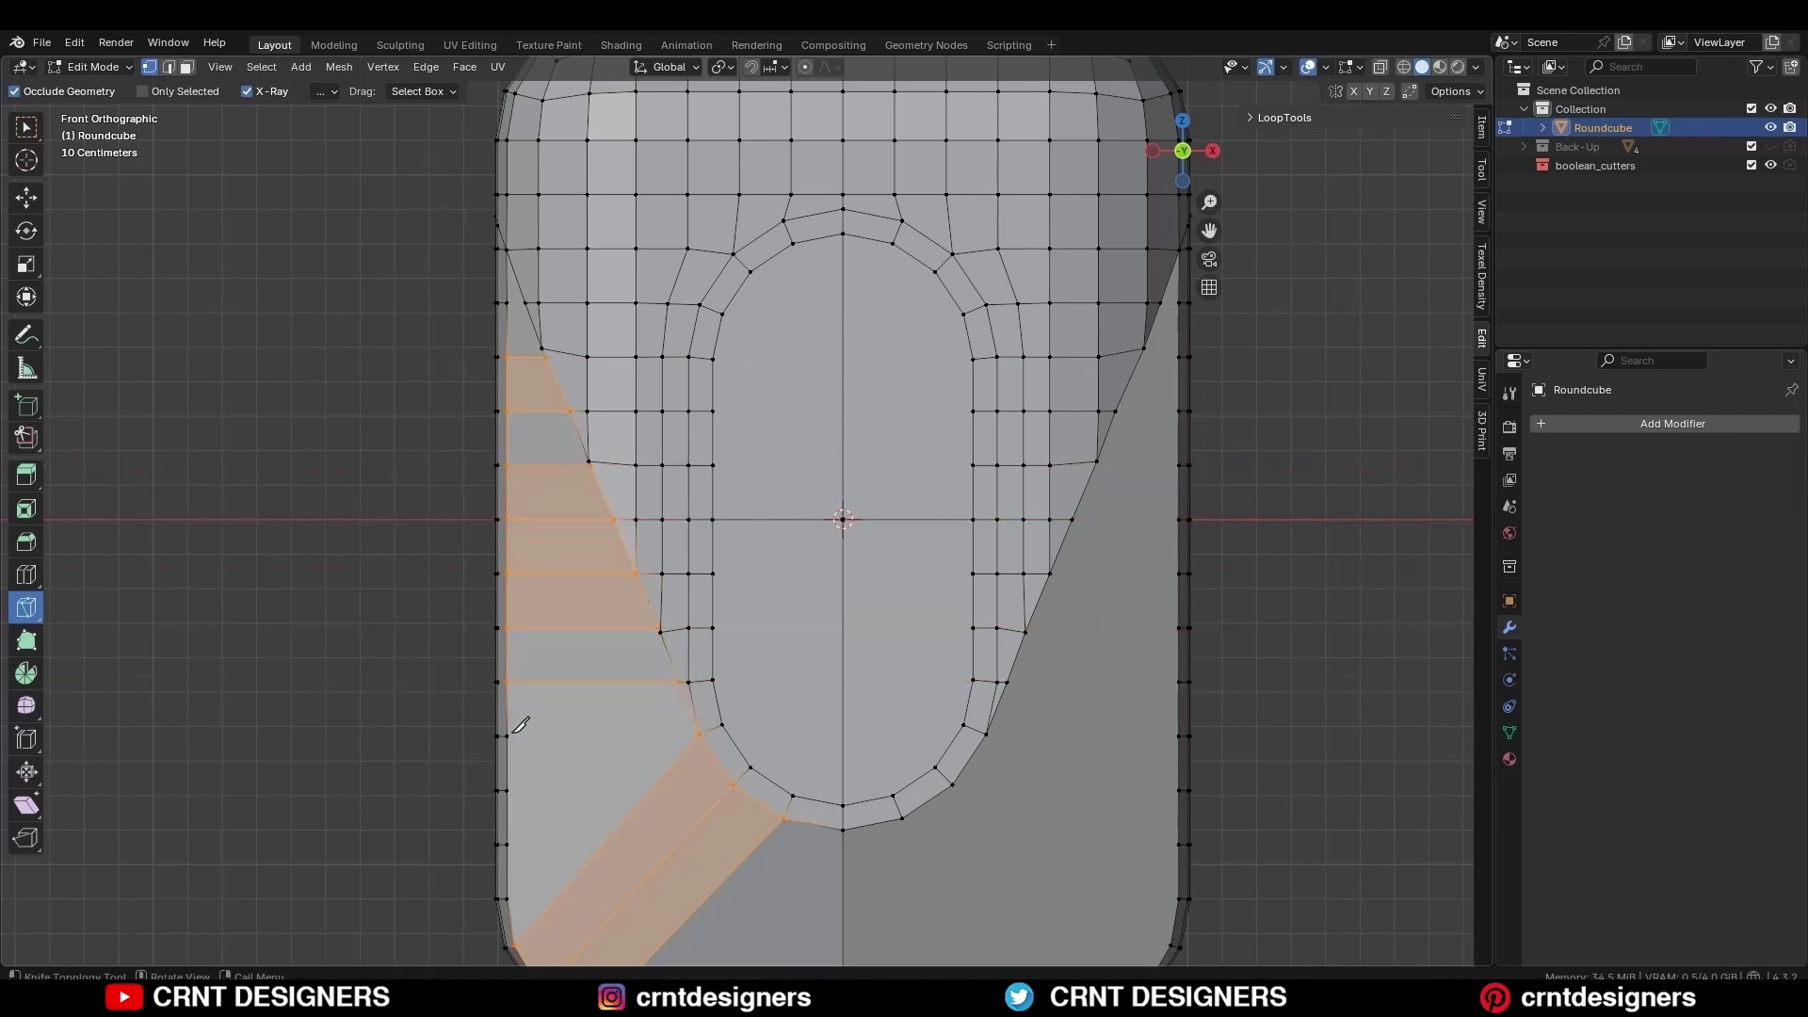
click(508, 736)
key(x)
click(700, 736)
key(space)
key(c)
- Merge the doubled vertices where the horizontal cuts meet the left diagonal line at center
click(695, 618)
shift+click(695, 611)
key(m)
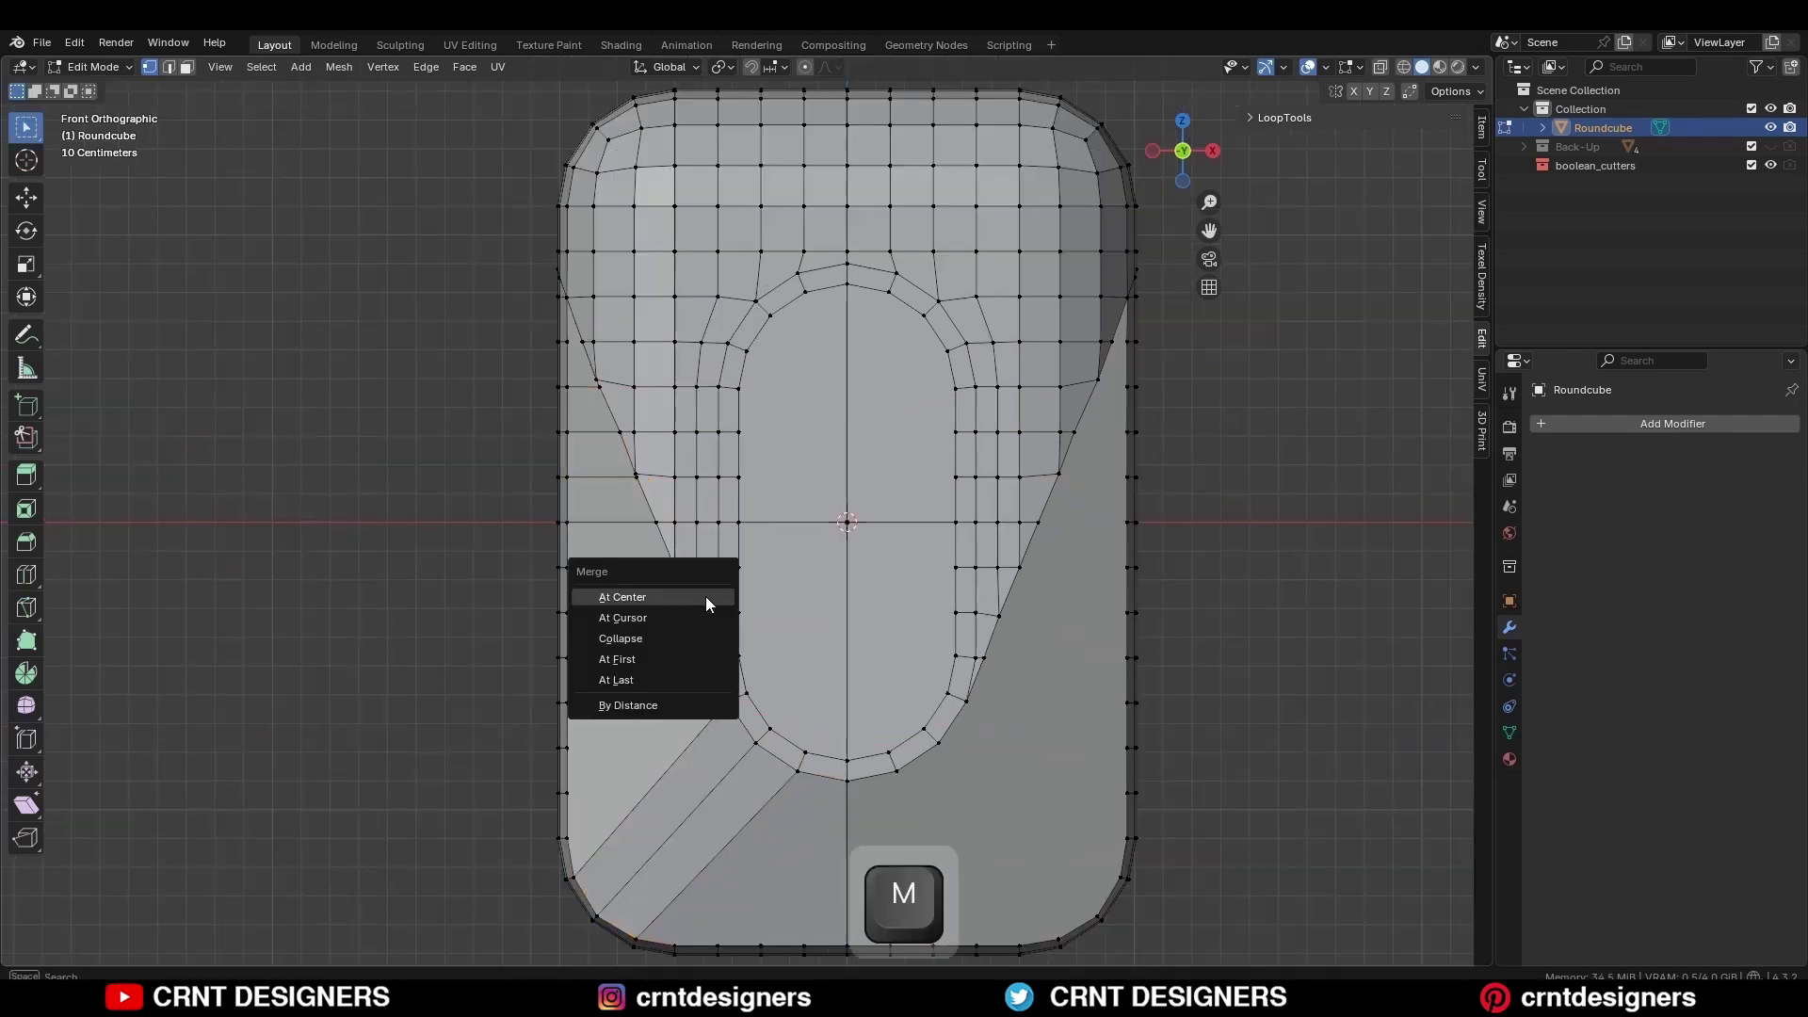
click(710, 597)
click(642, 488)
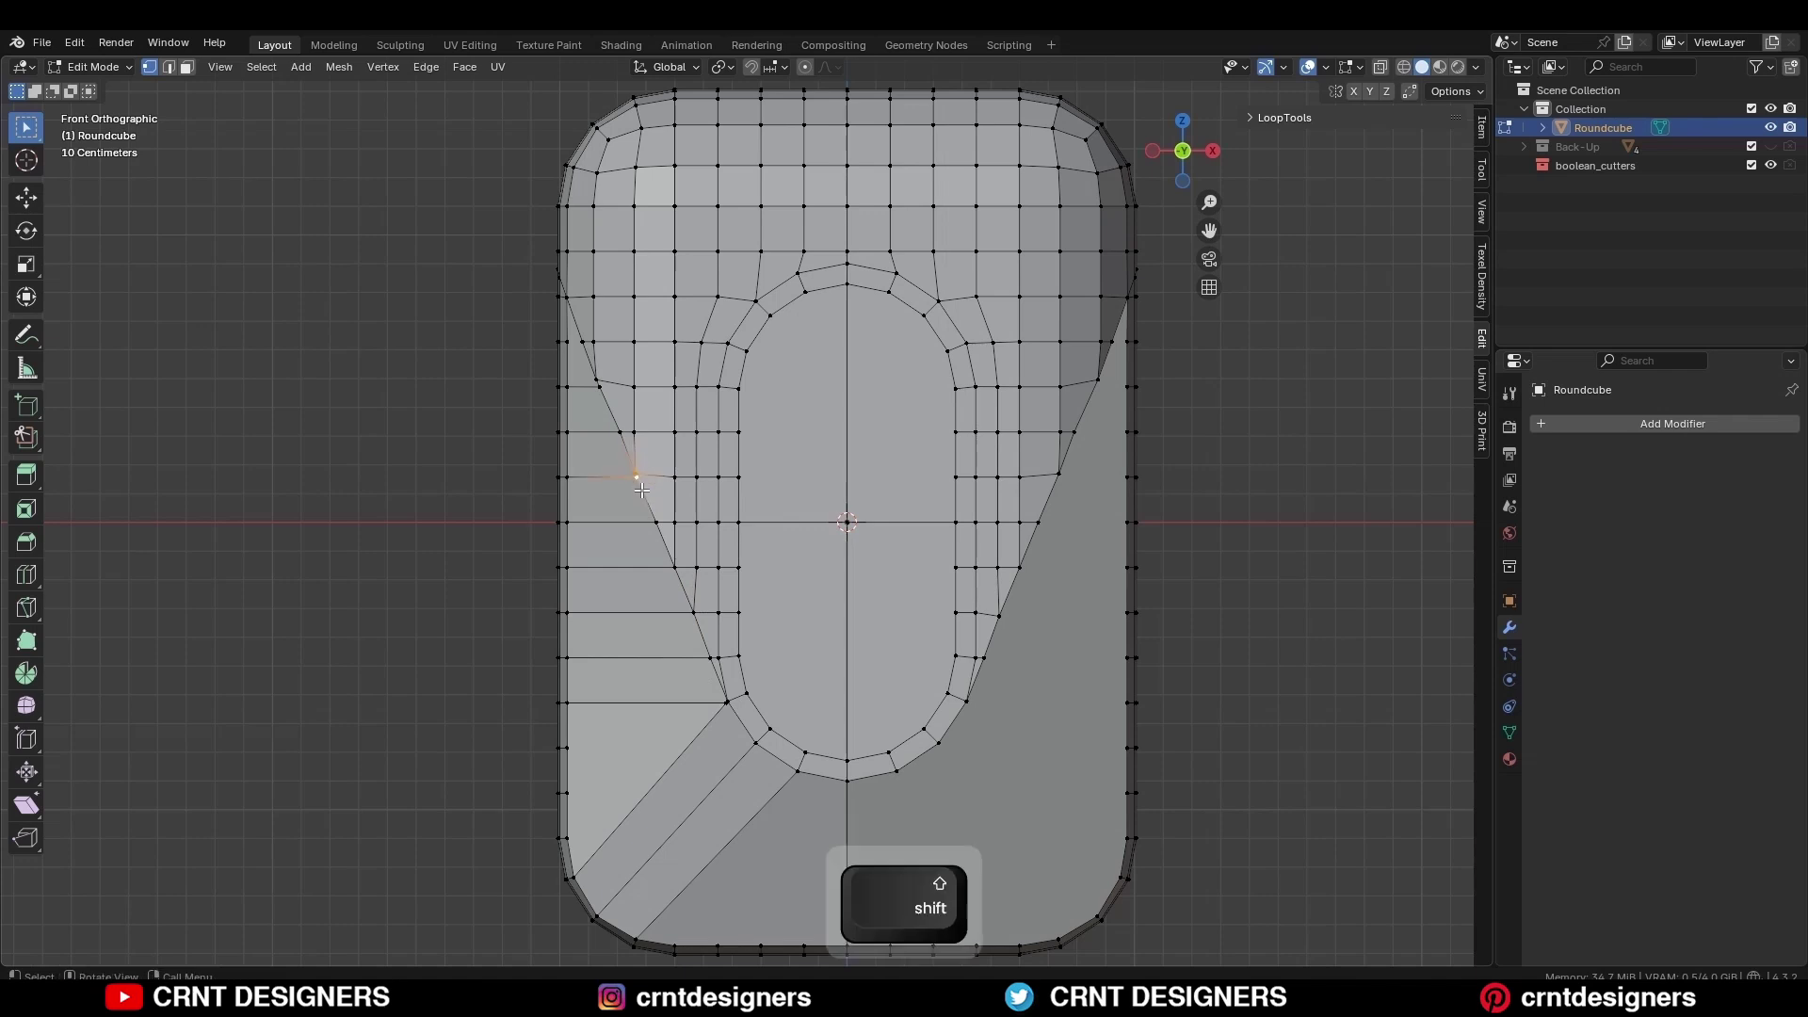
key(m)
click(641, 490)
click(594, 376)
shift+click(605, 396)
key(m)
click(612, 400)
- Merge the close vertices at the diagonal line's lower end beside the capsule at center
click(696, 528)
shift+middle_drag(734, 709, 695, 566)
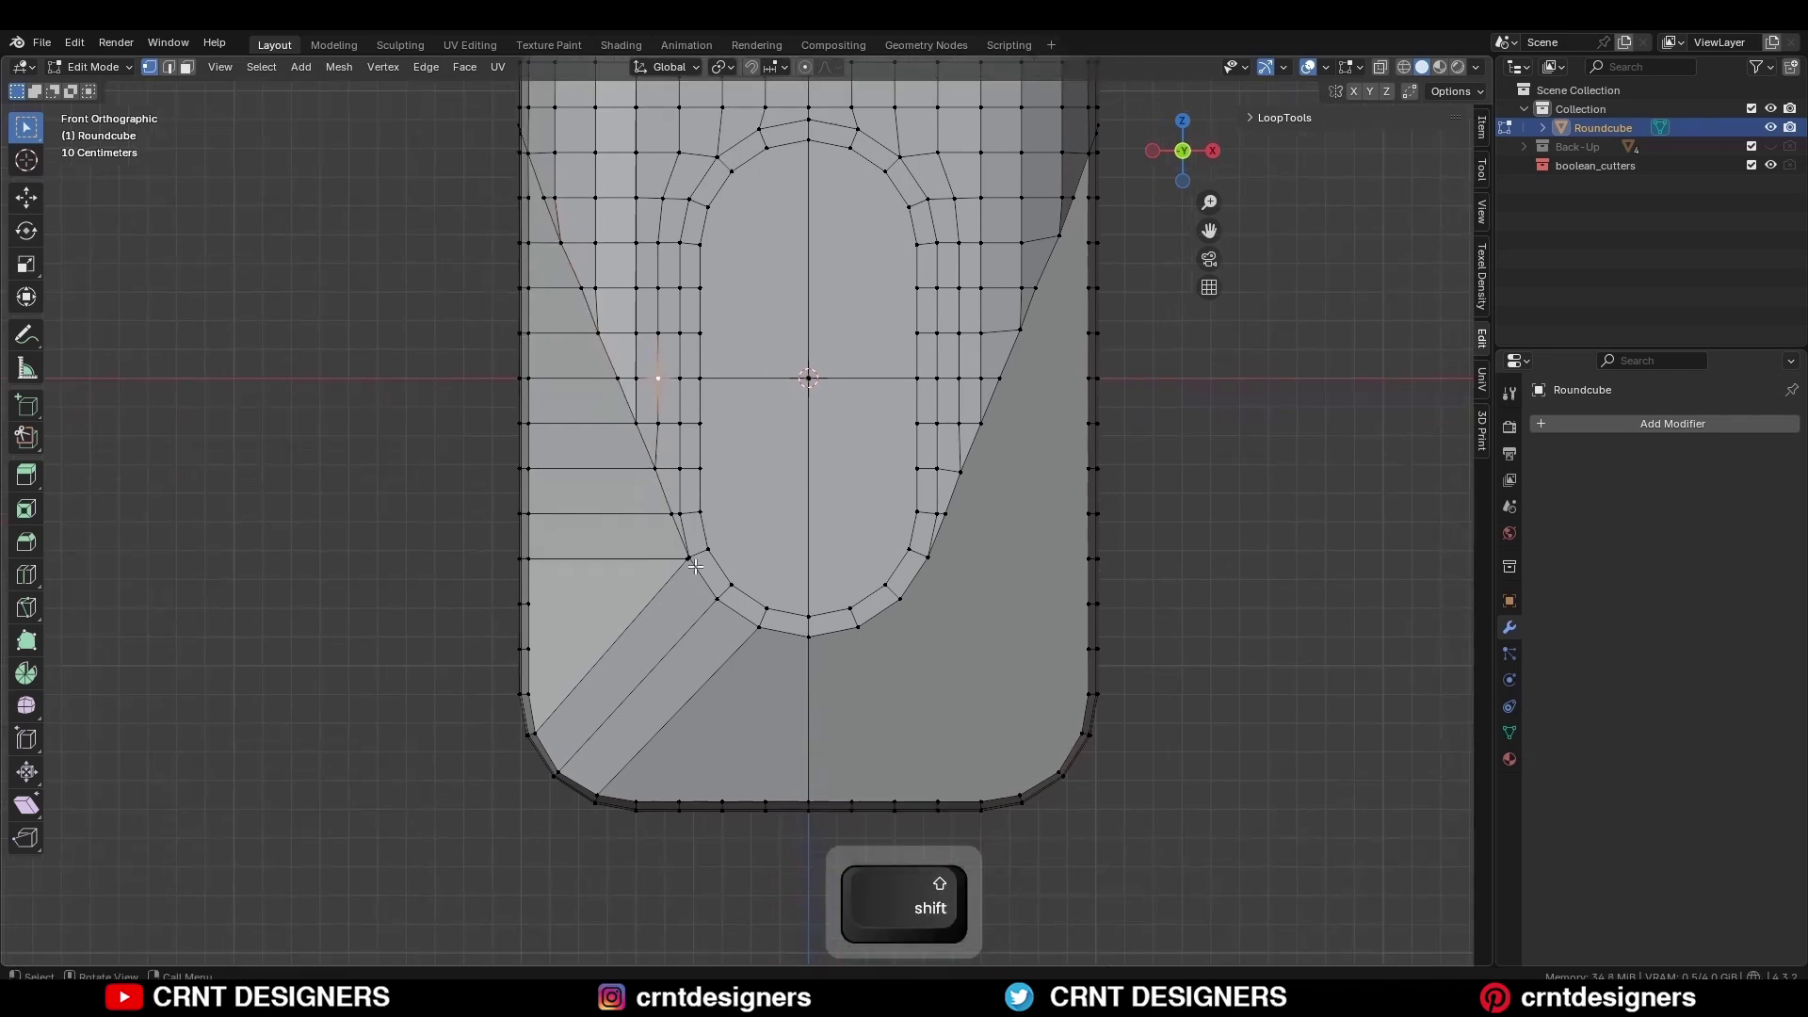
scroll(695, 566, up, 2)
drag(676, 593, 656, 563)
key(m)
click(659, 560)
- Knife a vertical cut from the diagonal's lower end to the bottom edge, and one parallel to the left edge down to the corner
shift+middle_drag(707, 631, 693, 560)
key(1)
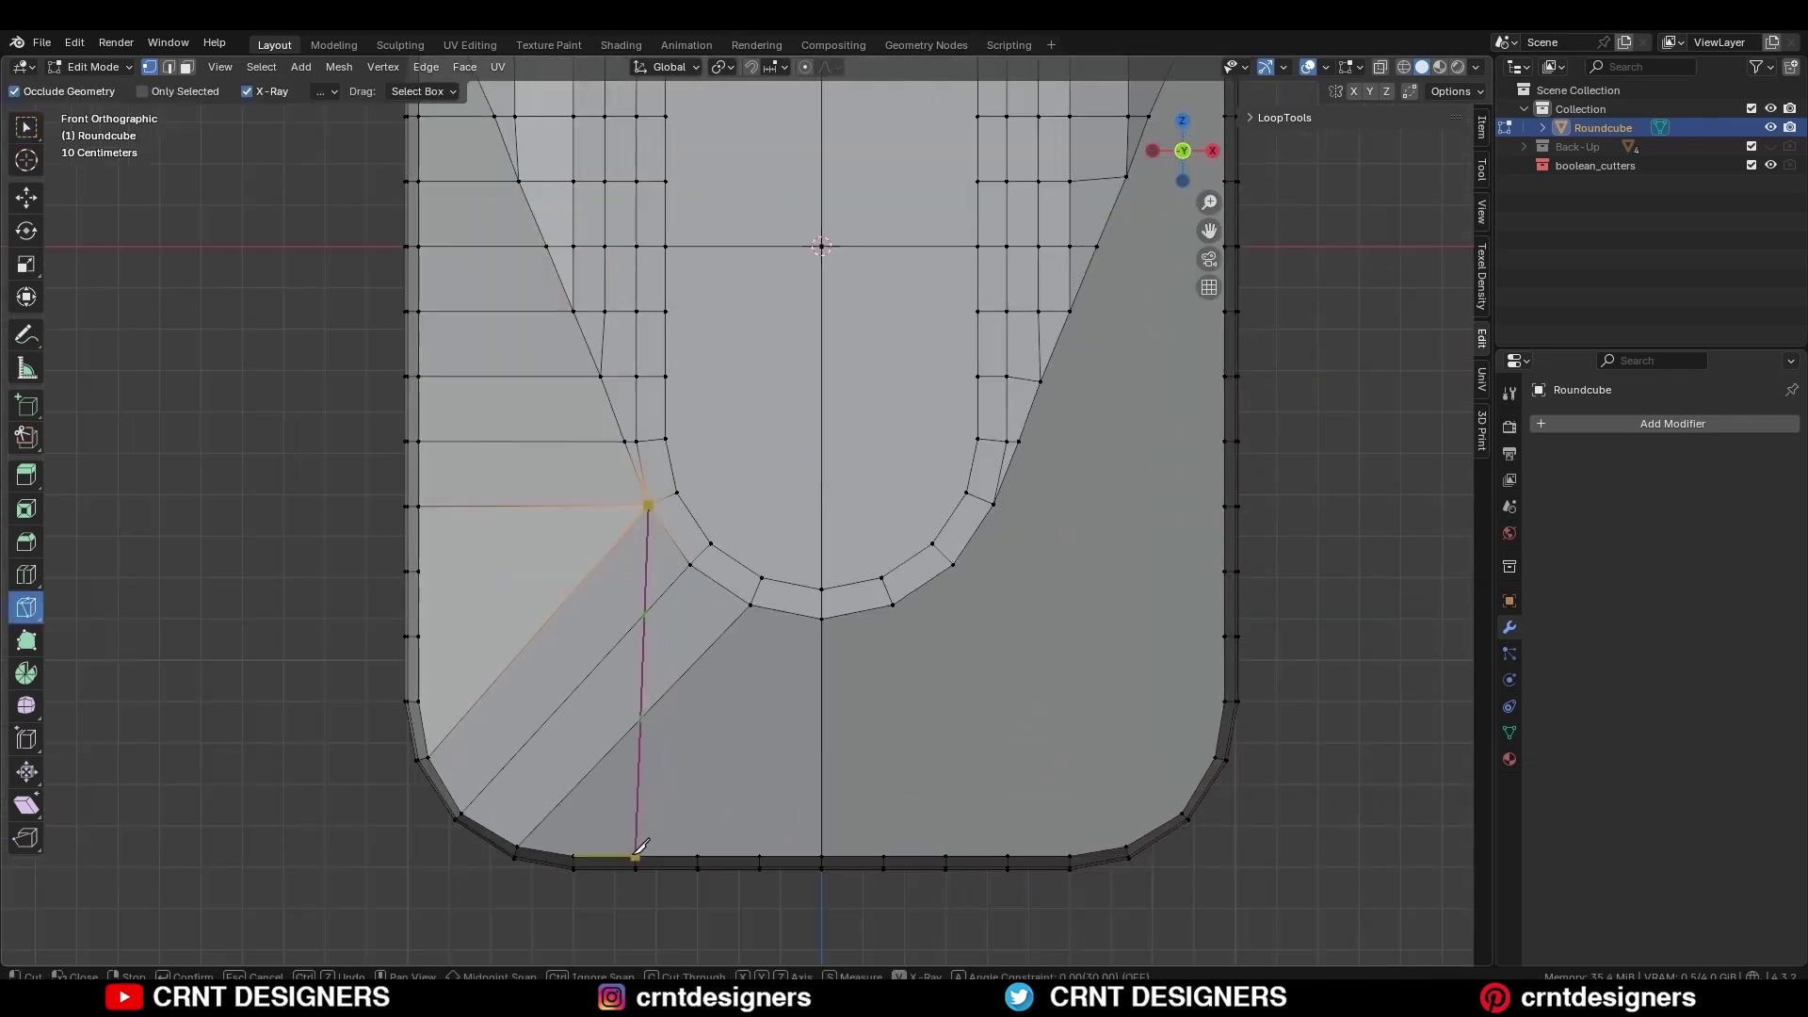
click(637, 854)
scroll(594, 549, down, 2)
click(582, 723)
key(space)
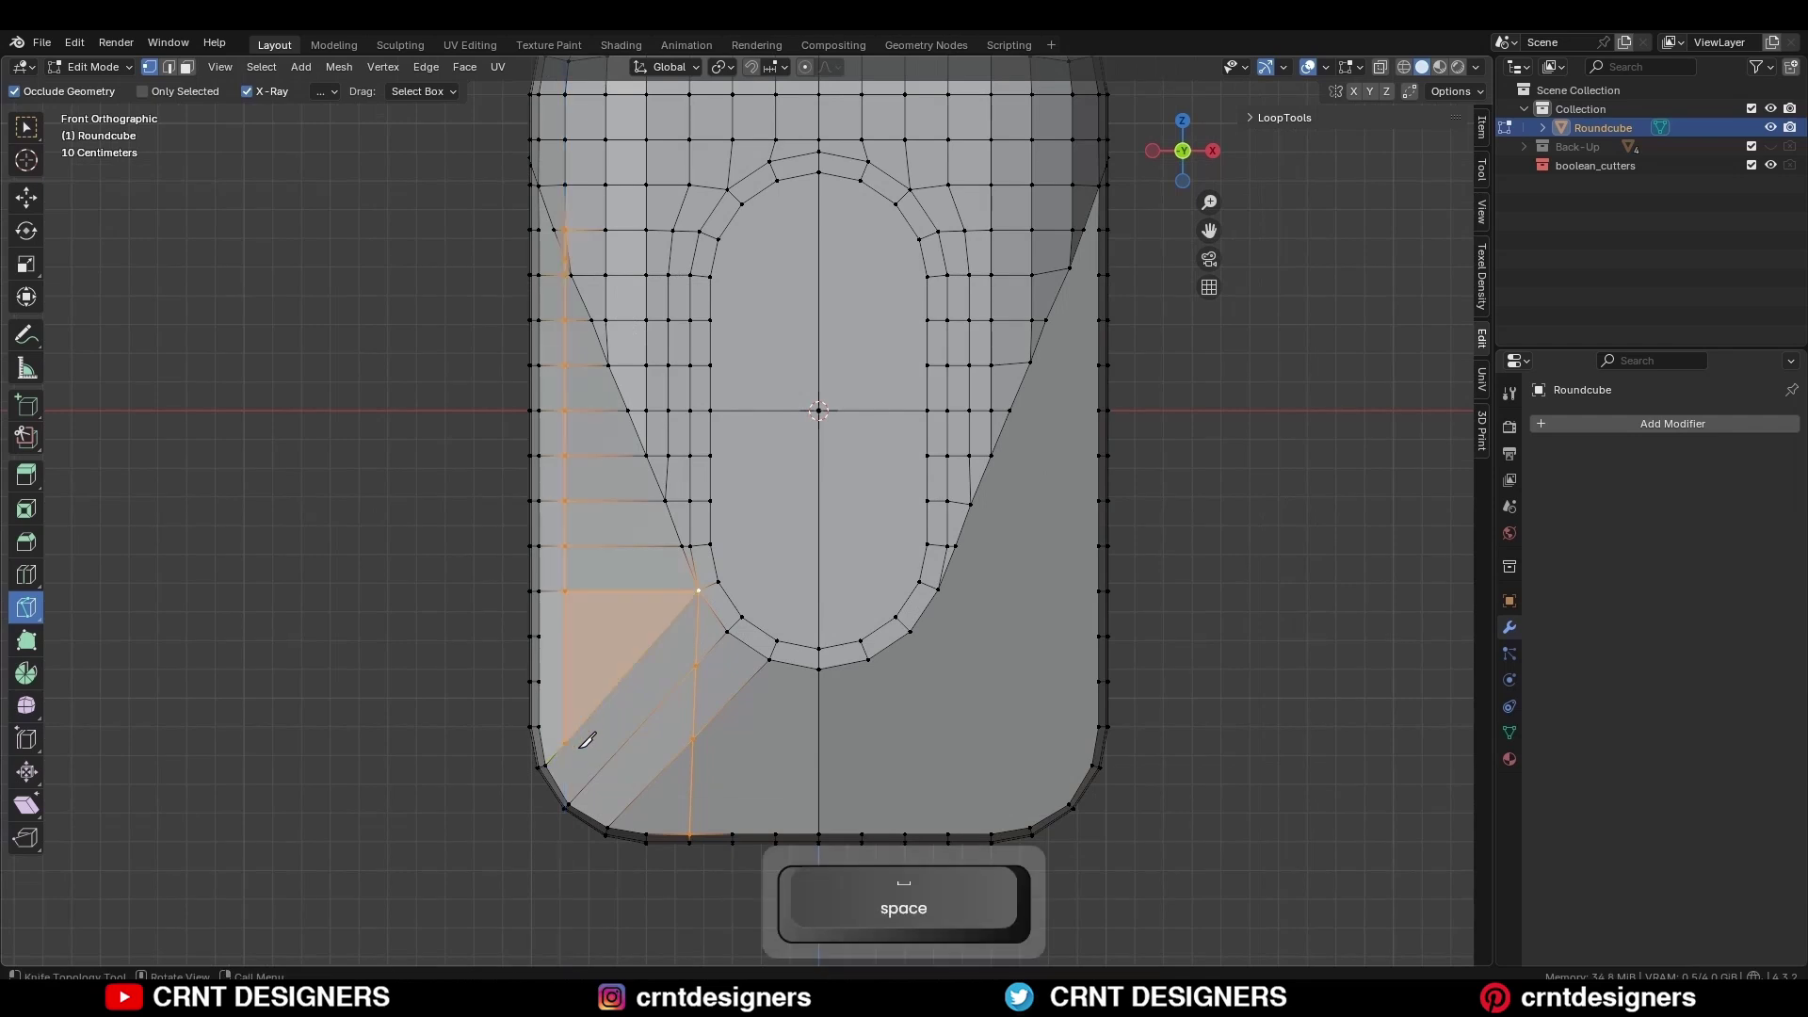
- Continue the outer vertical cut around the lower-left corner and horizontally along X to the block's center line
key(x)
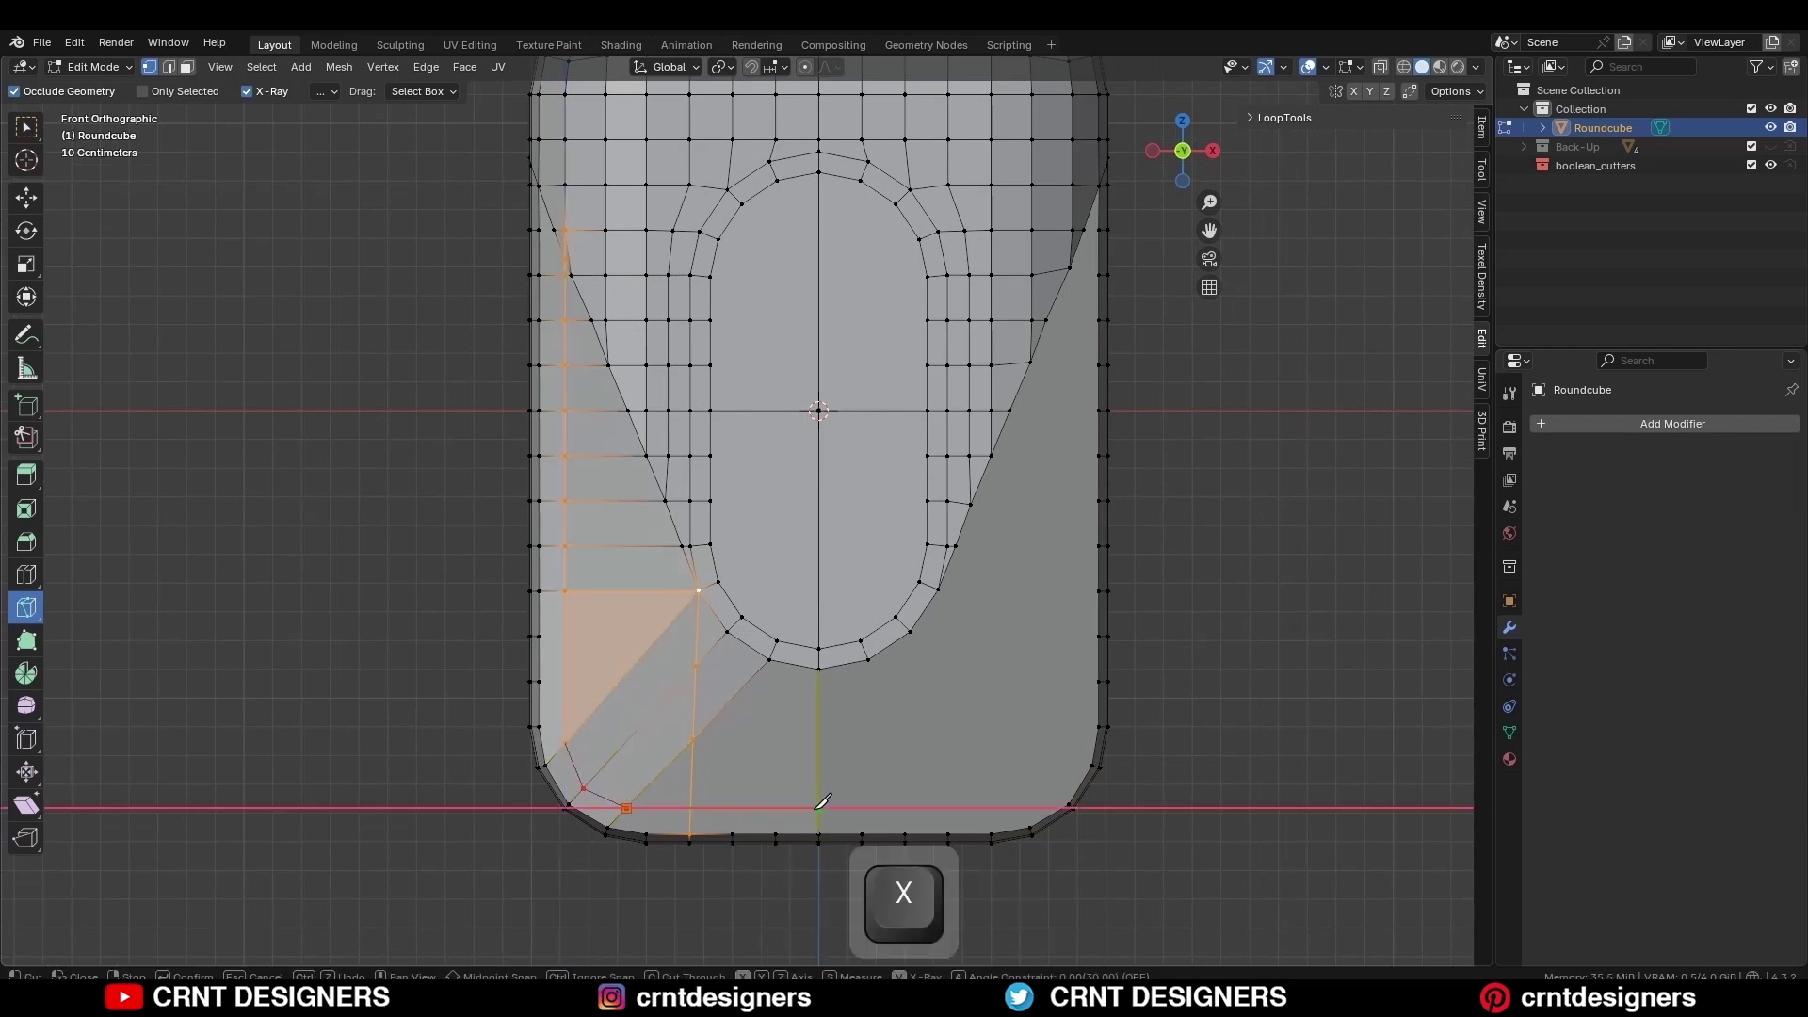
click(819, 807)
key(space)
- Knife a second vertical cut from the diagonal line to the corner, and turn it horizontally to the center line
shift+middle_drag(616, 374, 643, 464)
click(635, 455)
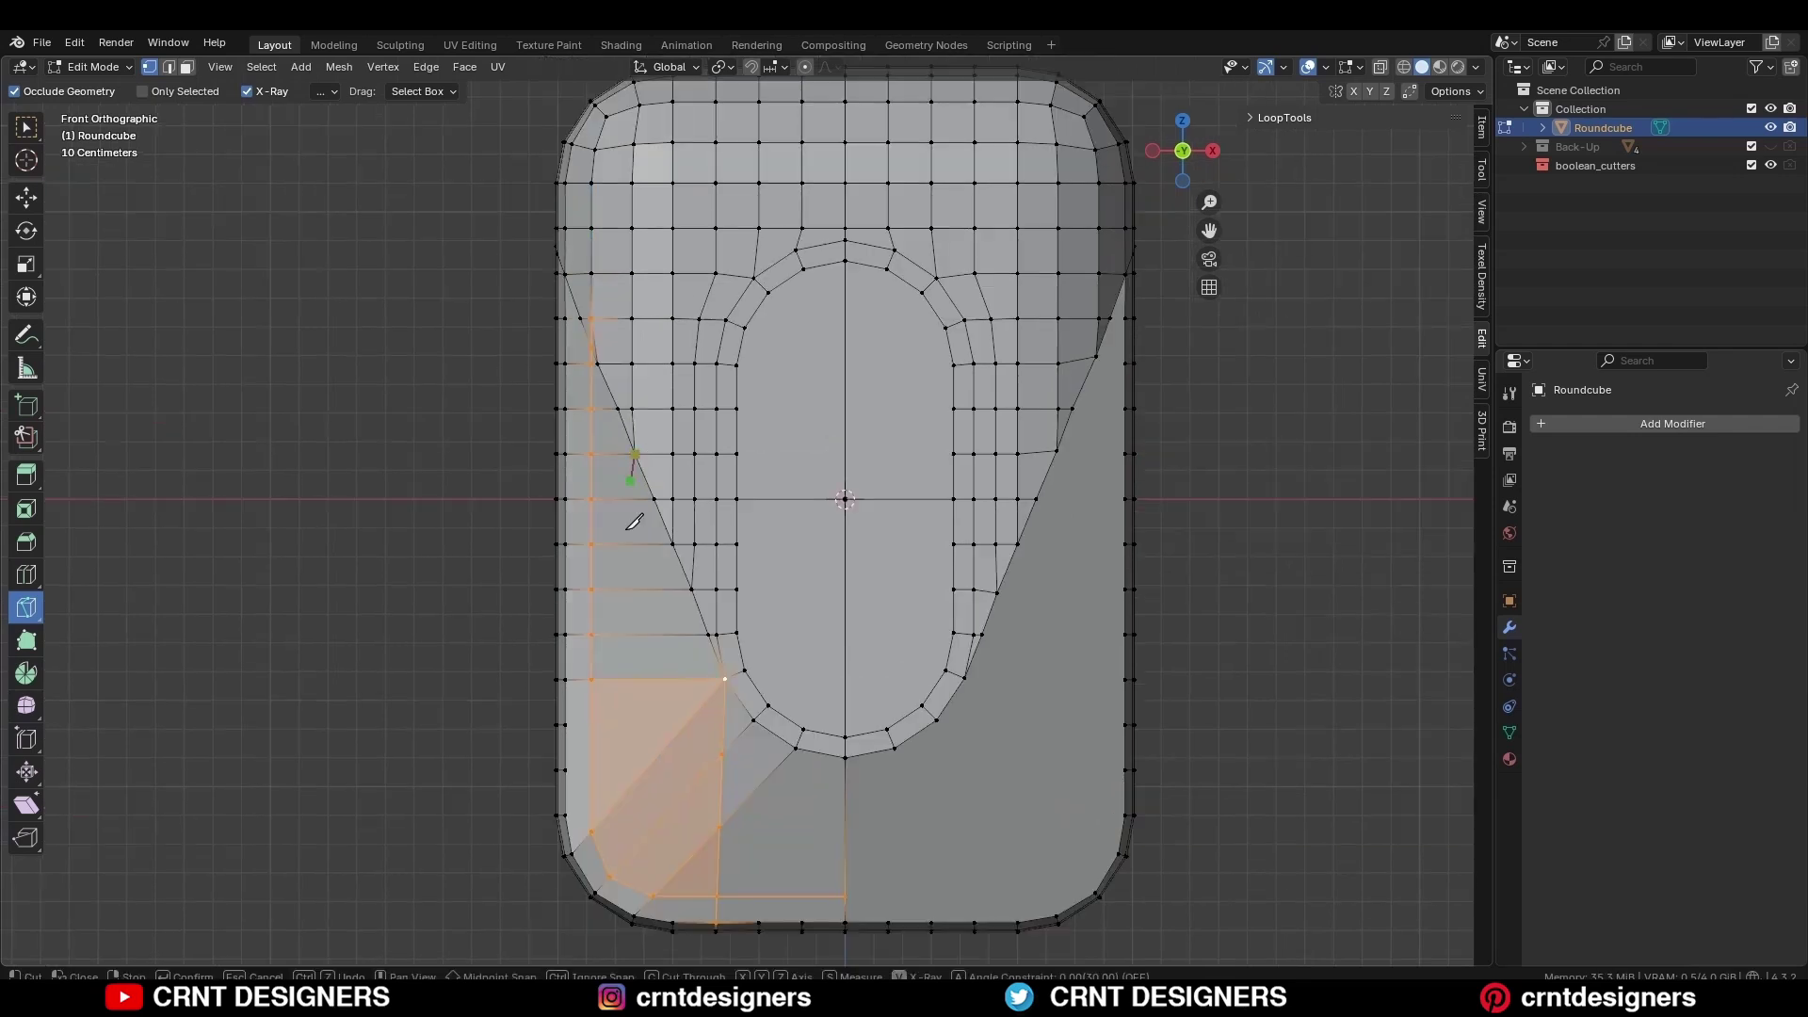
click(654, 831)
key(space)
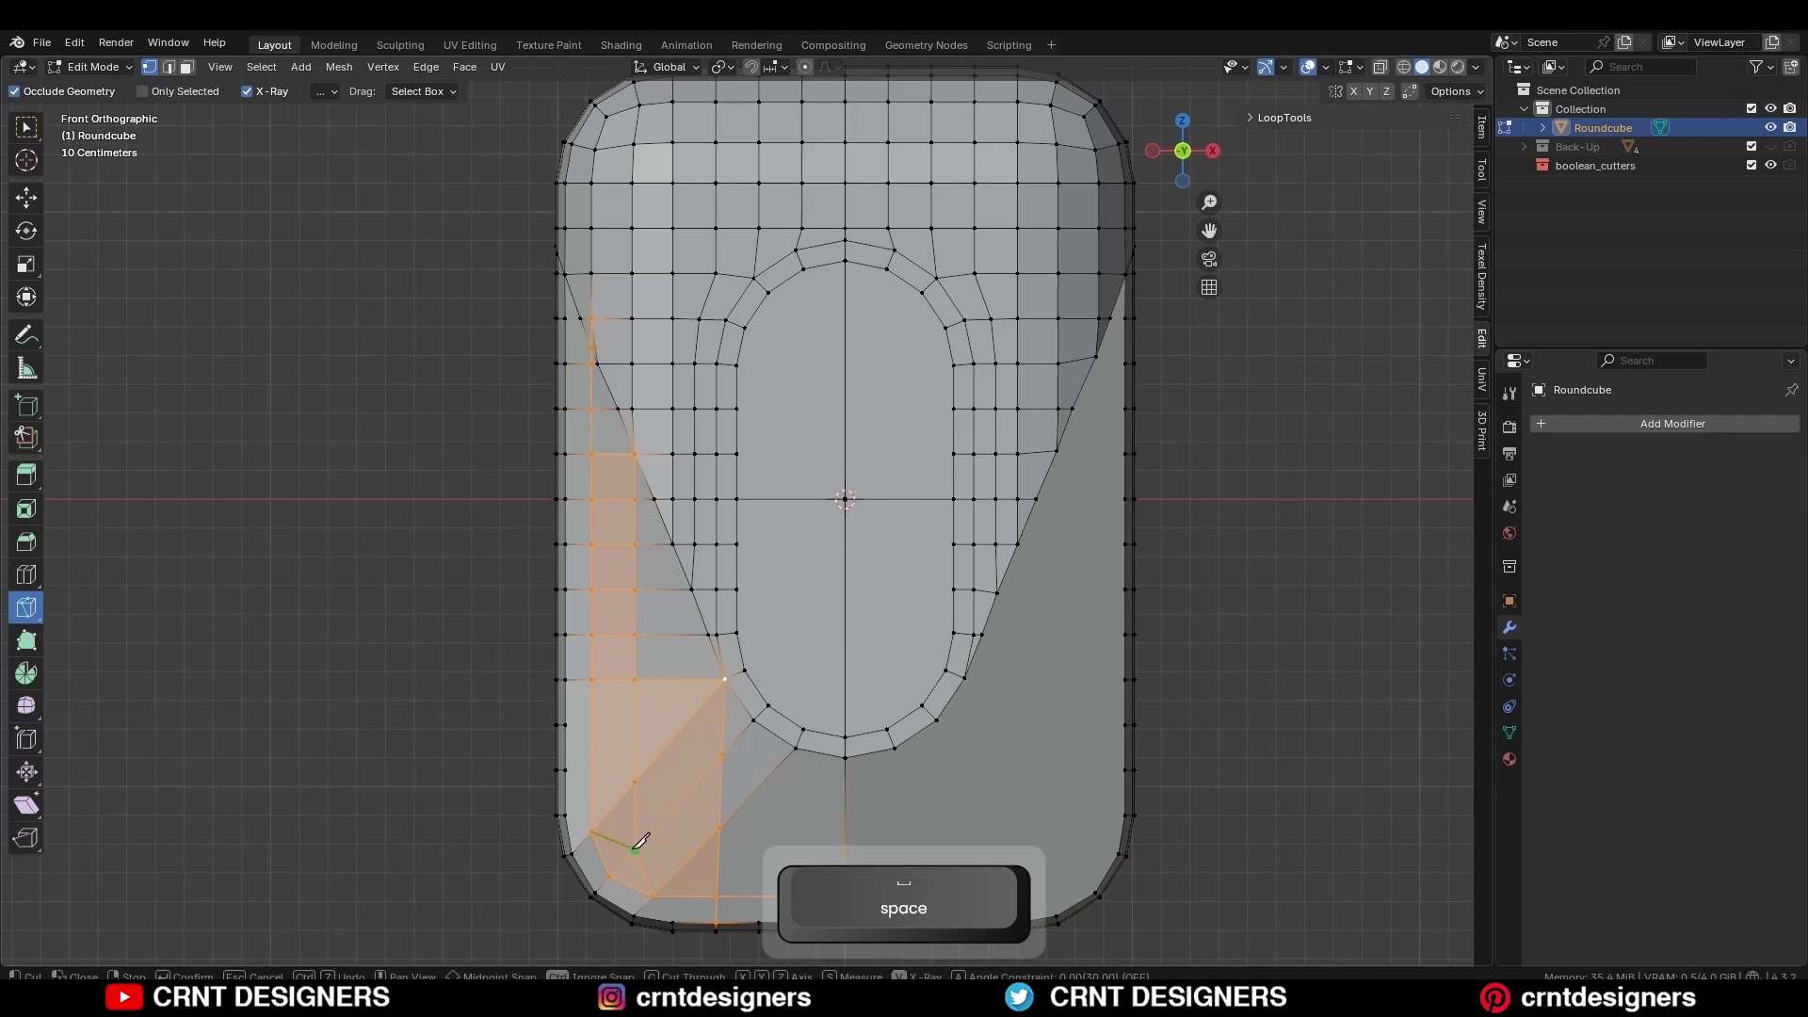
click(844, 850)
key(space)
- Dissolve the inner vertical cut's edge segment near the lower-left corner
shift+middle_drag(647, 794, 578, 767)
key(w)
key(2)
click(602, 795)
key(ctrl+x)
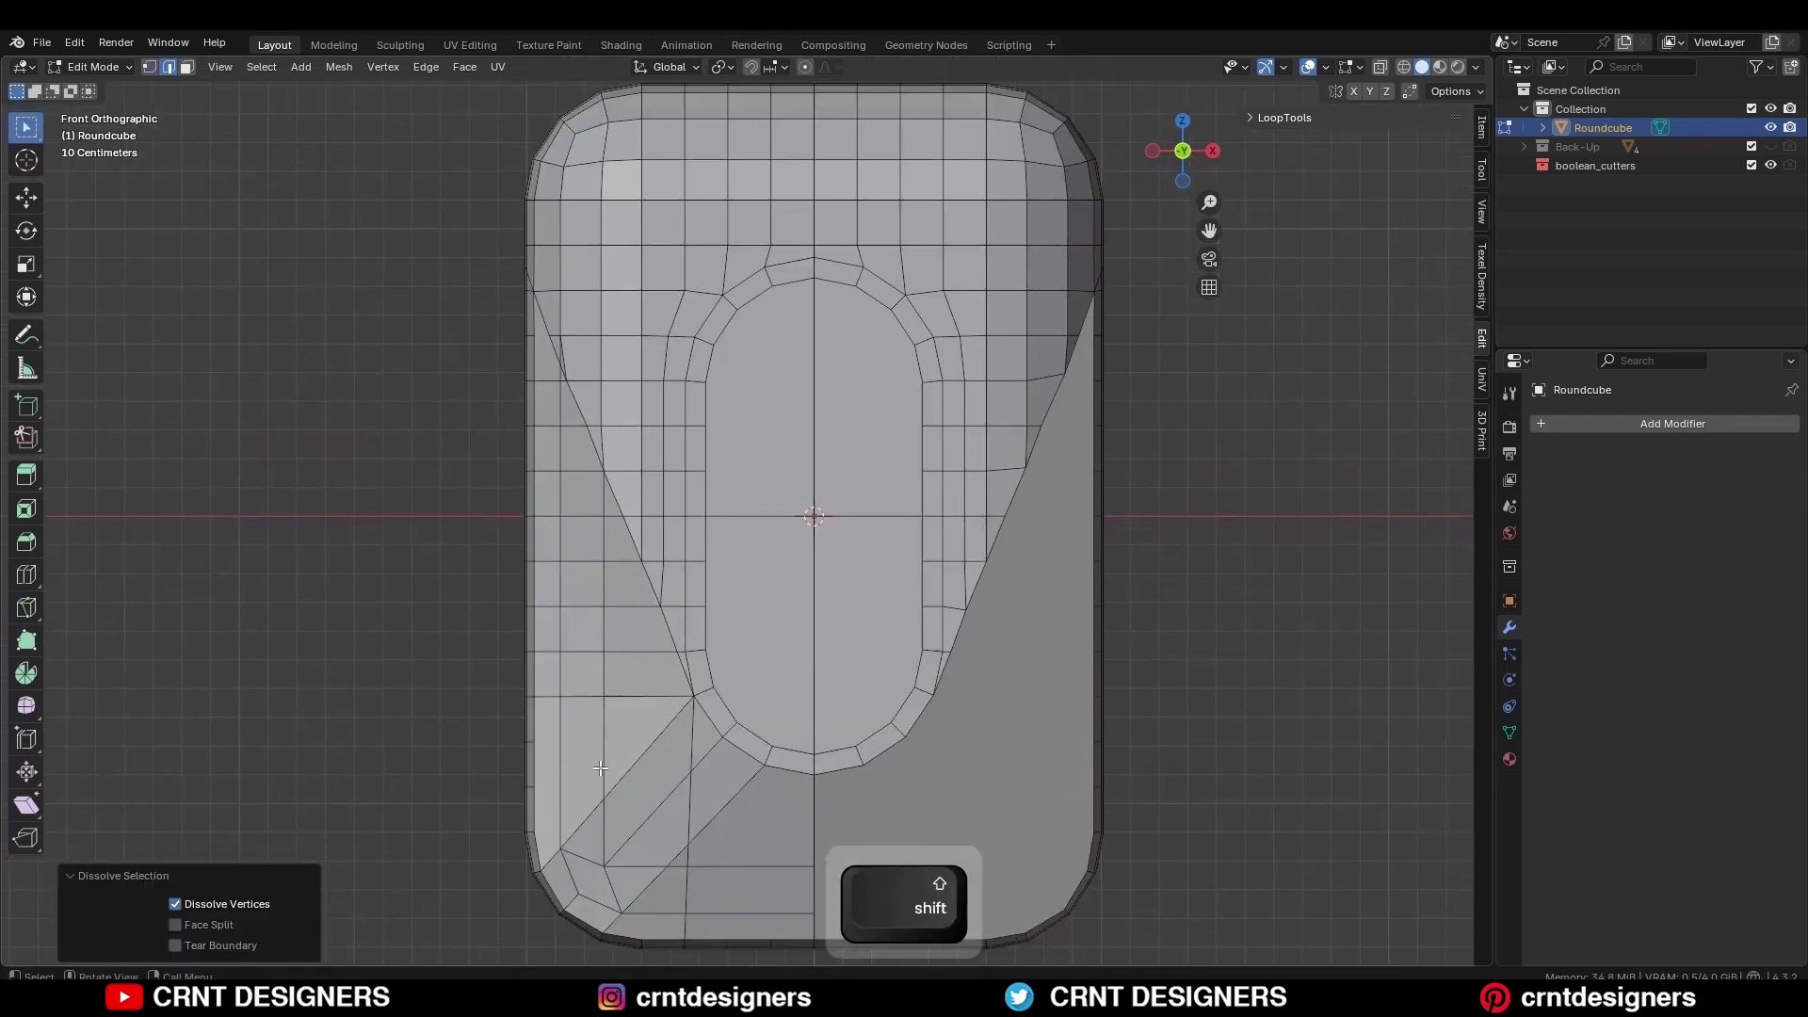
- Knife a horizontal cut from the left edge just above the corner rounding to the center line
key(1)
key(k)
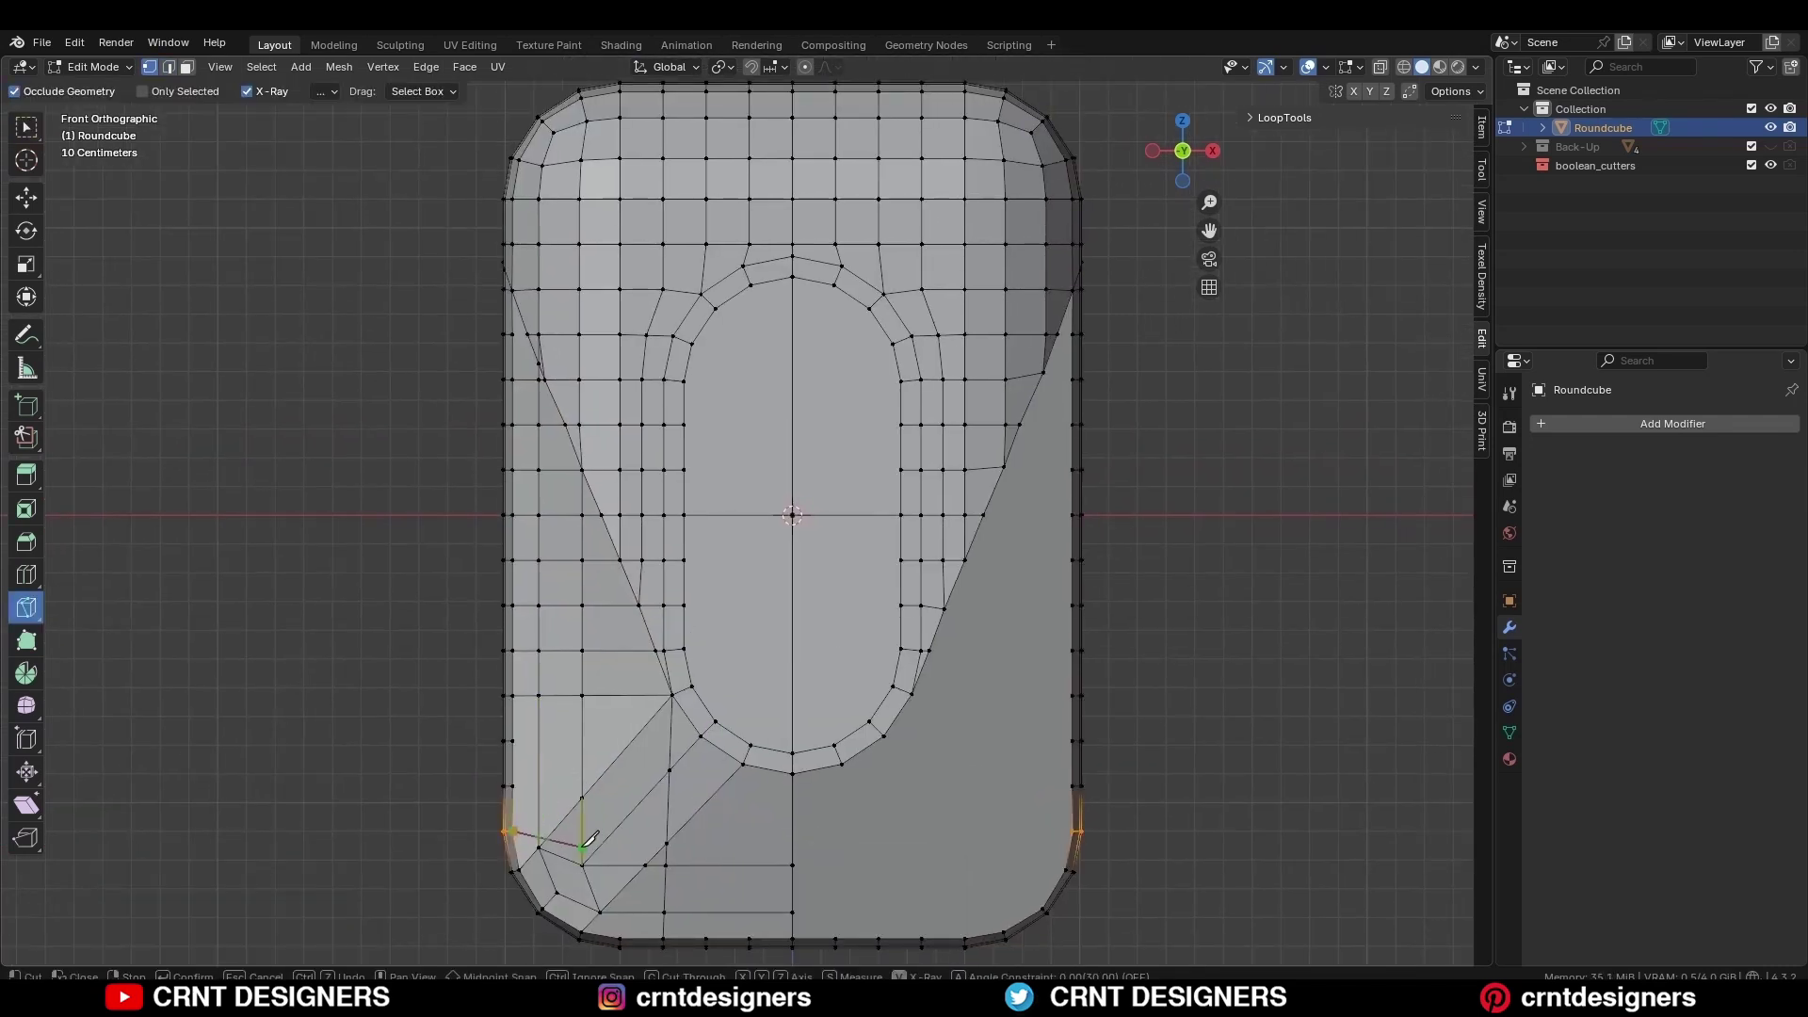
click(789, 831)
key(space)
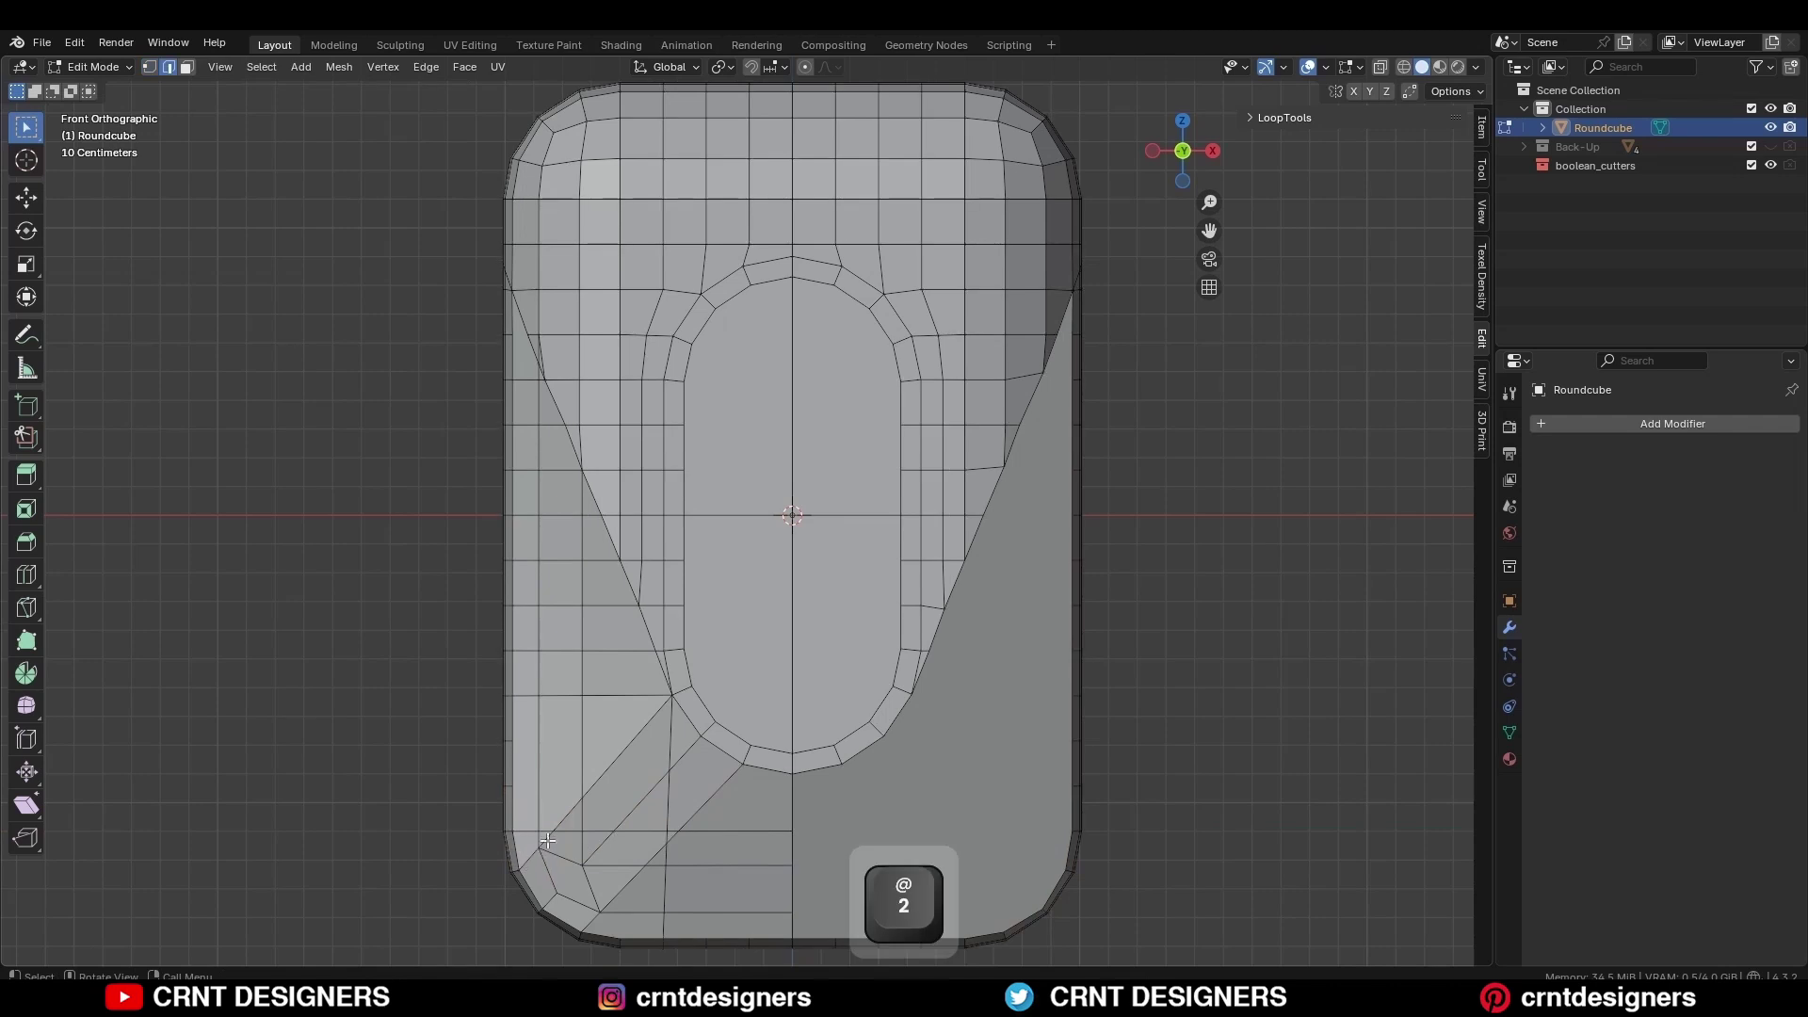
- Dissolve the surplus diagonal edge at the corner and slide the adjoining corner vertex by a factor of about 0.243
key(ctrl+x)
key(1)
click(540, 847)
key(g)
key(g)
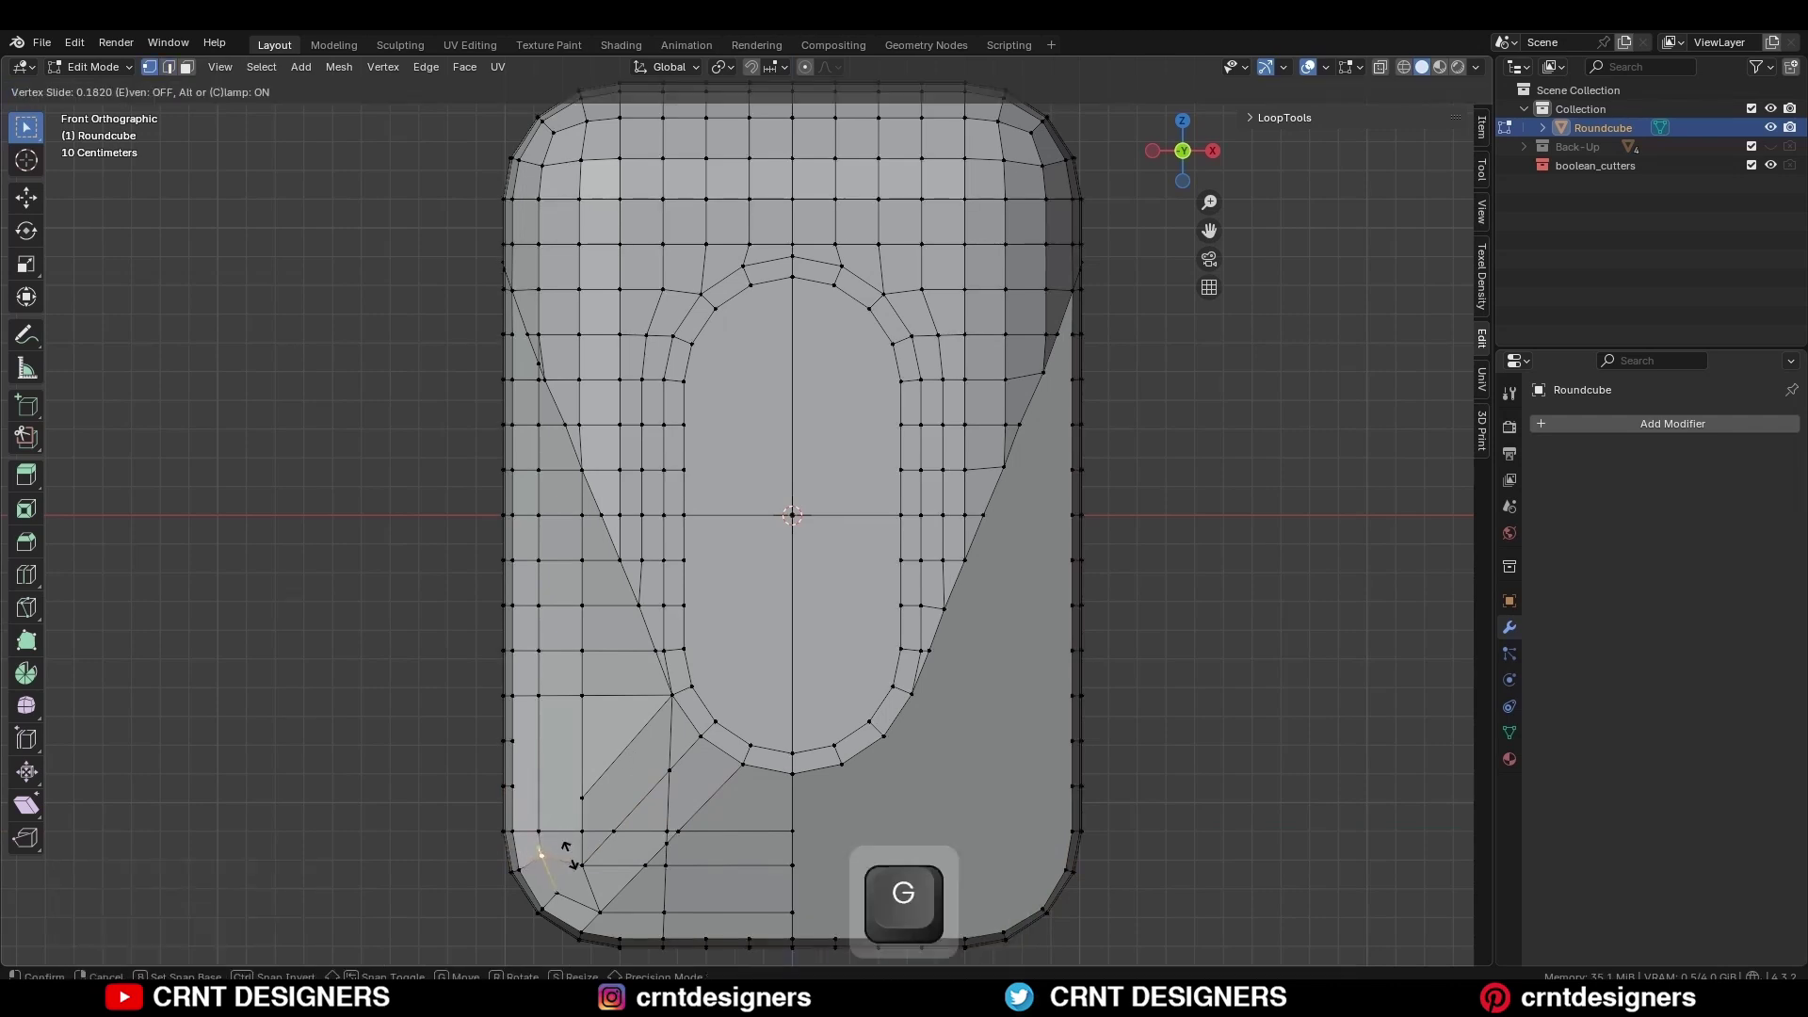
click(609, 918)
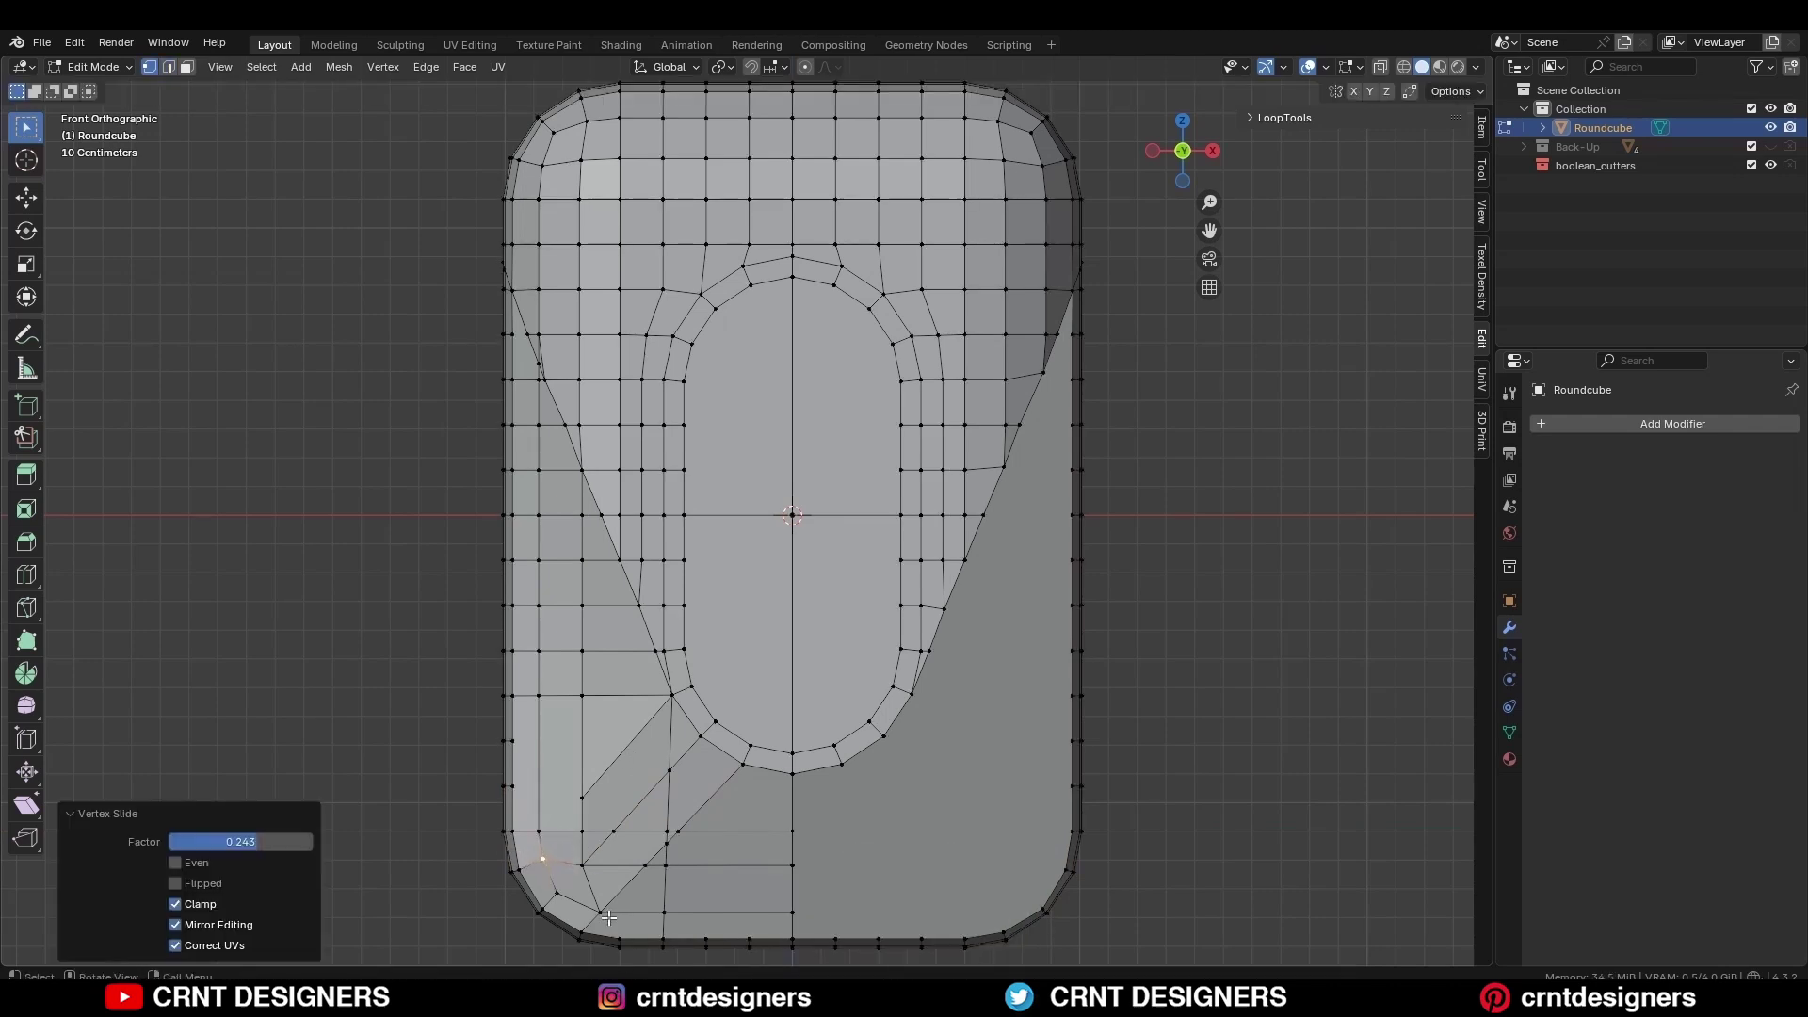
- Knife another horizontal cut along X from the left edge to the center line, just below the capsule
key(k)
key(x)
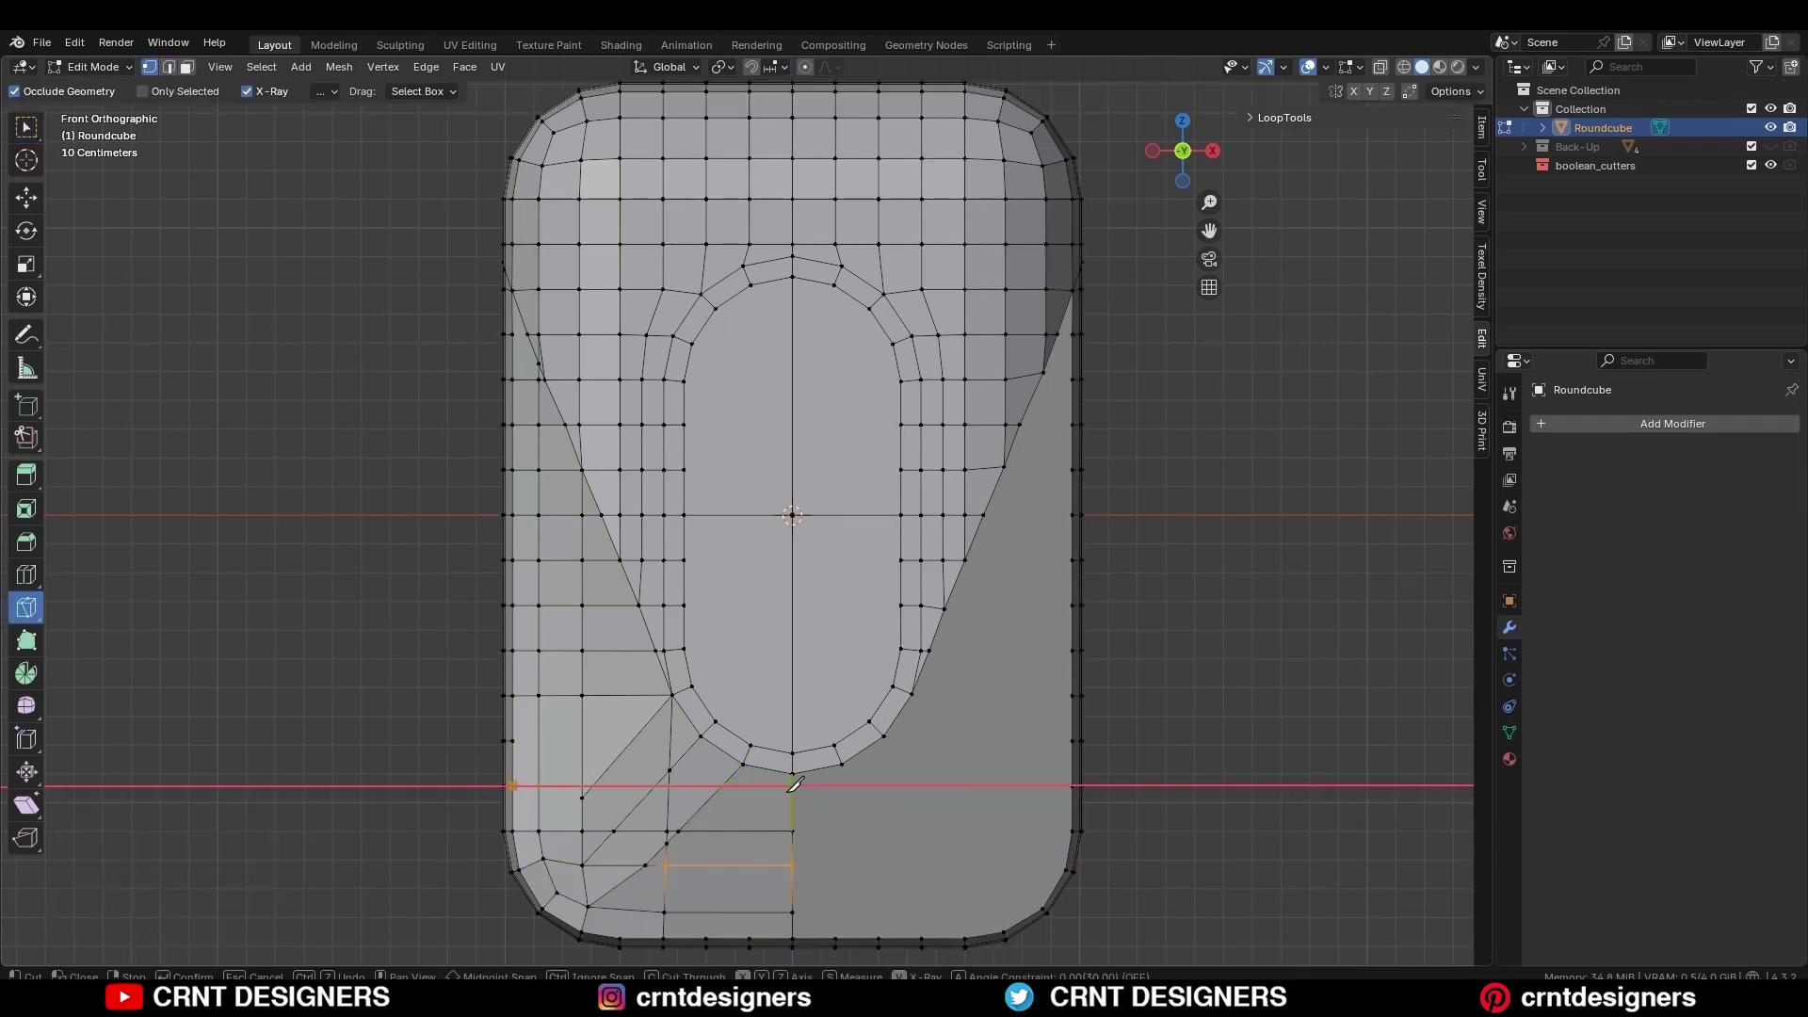
shift+middle_drag(645, 789, 629, 765)
key(c)
- Knife vertical cuts down to the bottom edge from the diagonal line and from the two lower-left capsule outline vertices
click(604, 540)
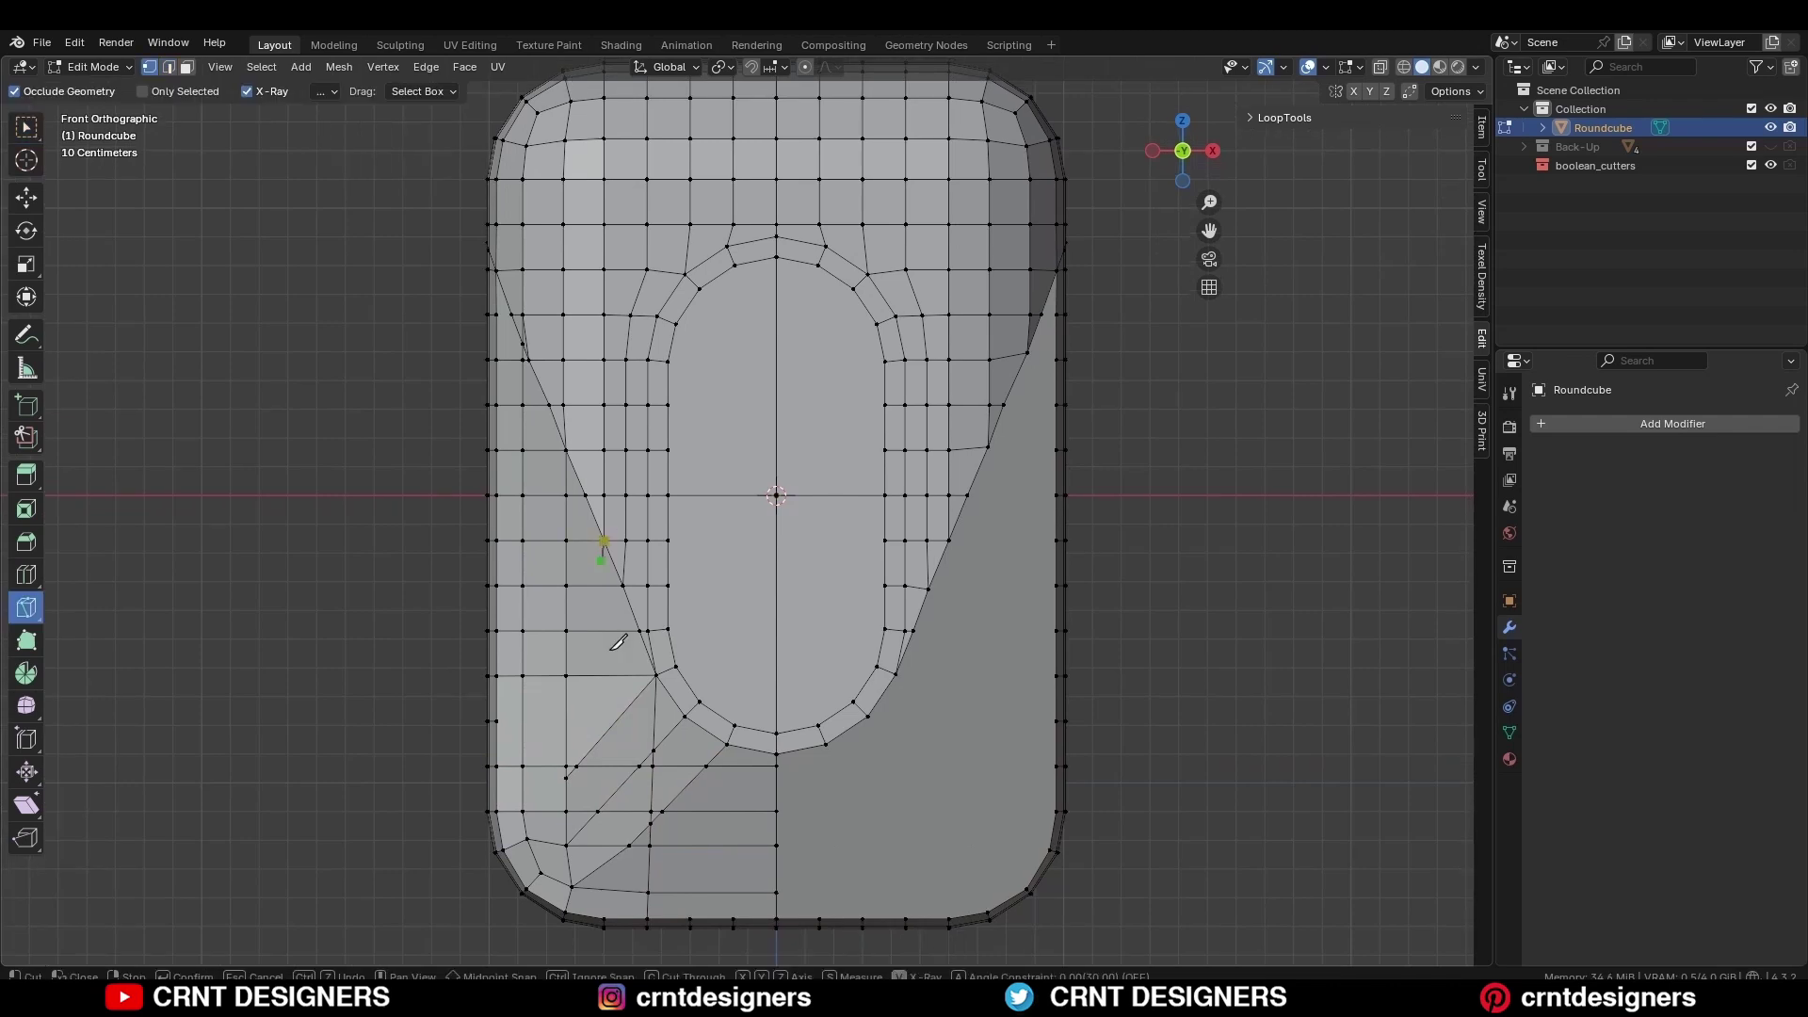
key(Return)
scroll(728, 727, up, 1)
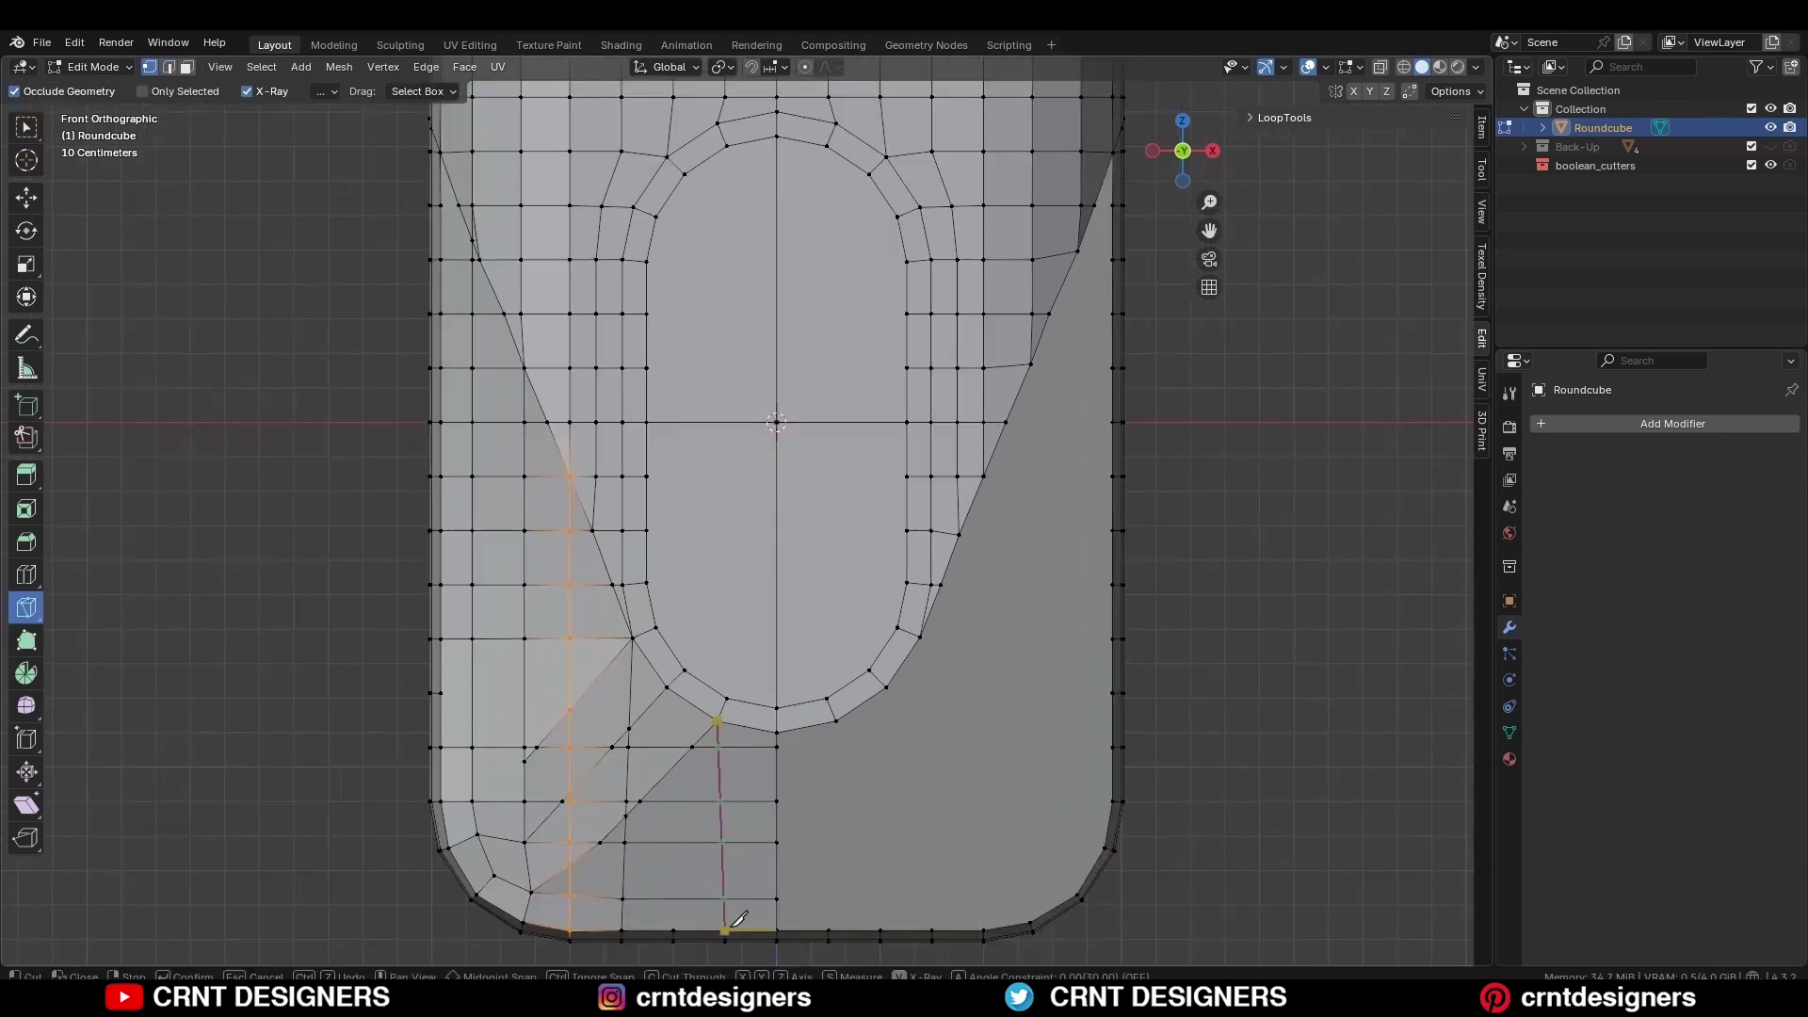
key(space)
key(space)
shift+scroll(732, 720, down, 3)
key(c)
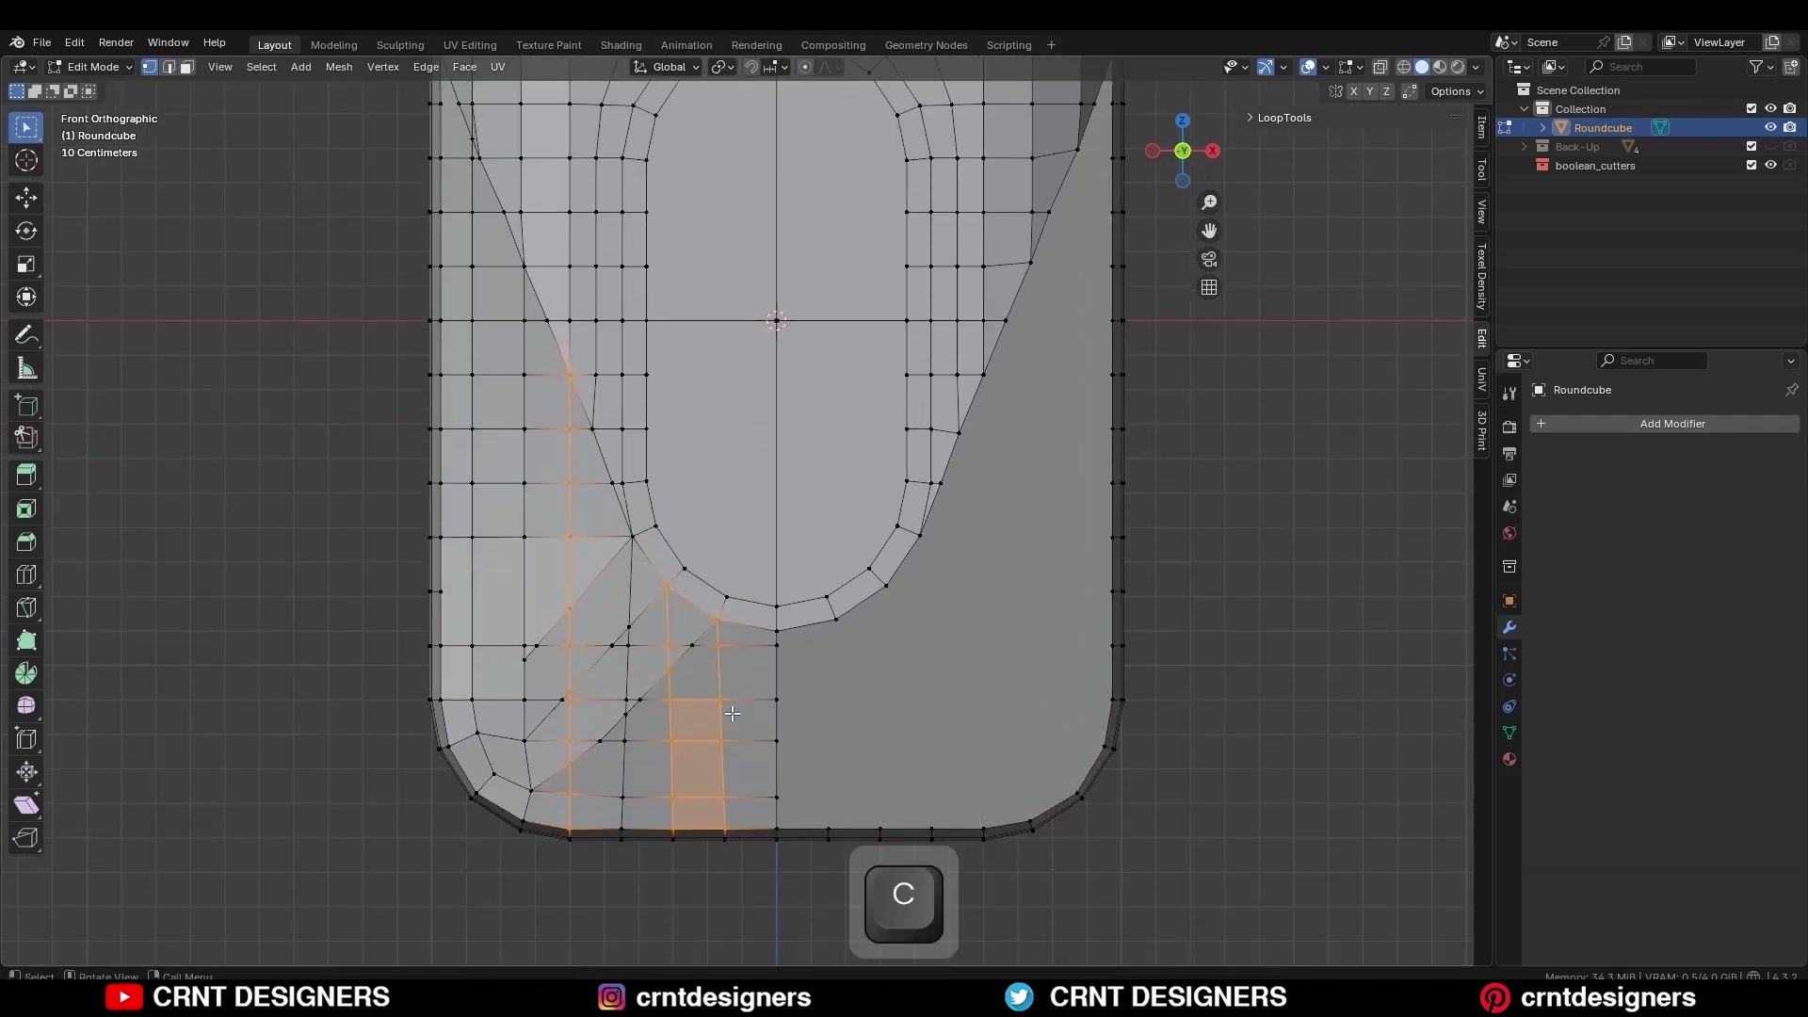
- Dissolve all edge segments of the lowest diagonal cut between the capsule and the lower-left corner
key(2)
click(586, 751)
ctrl+shift+click(614, 726)
ctrl+shift+click(652, 688)
click(612, 730)
shift+click(587, 751)
key(ctrl+x)
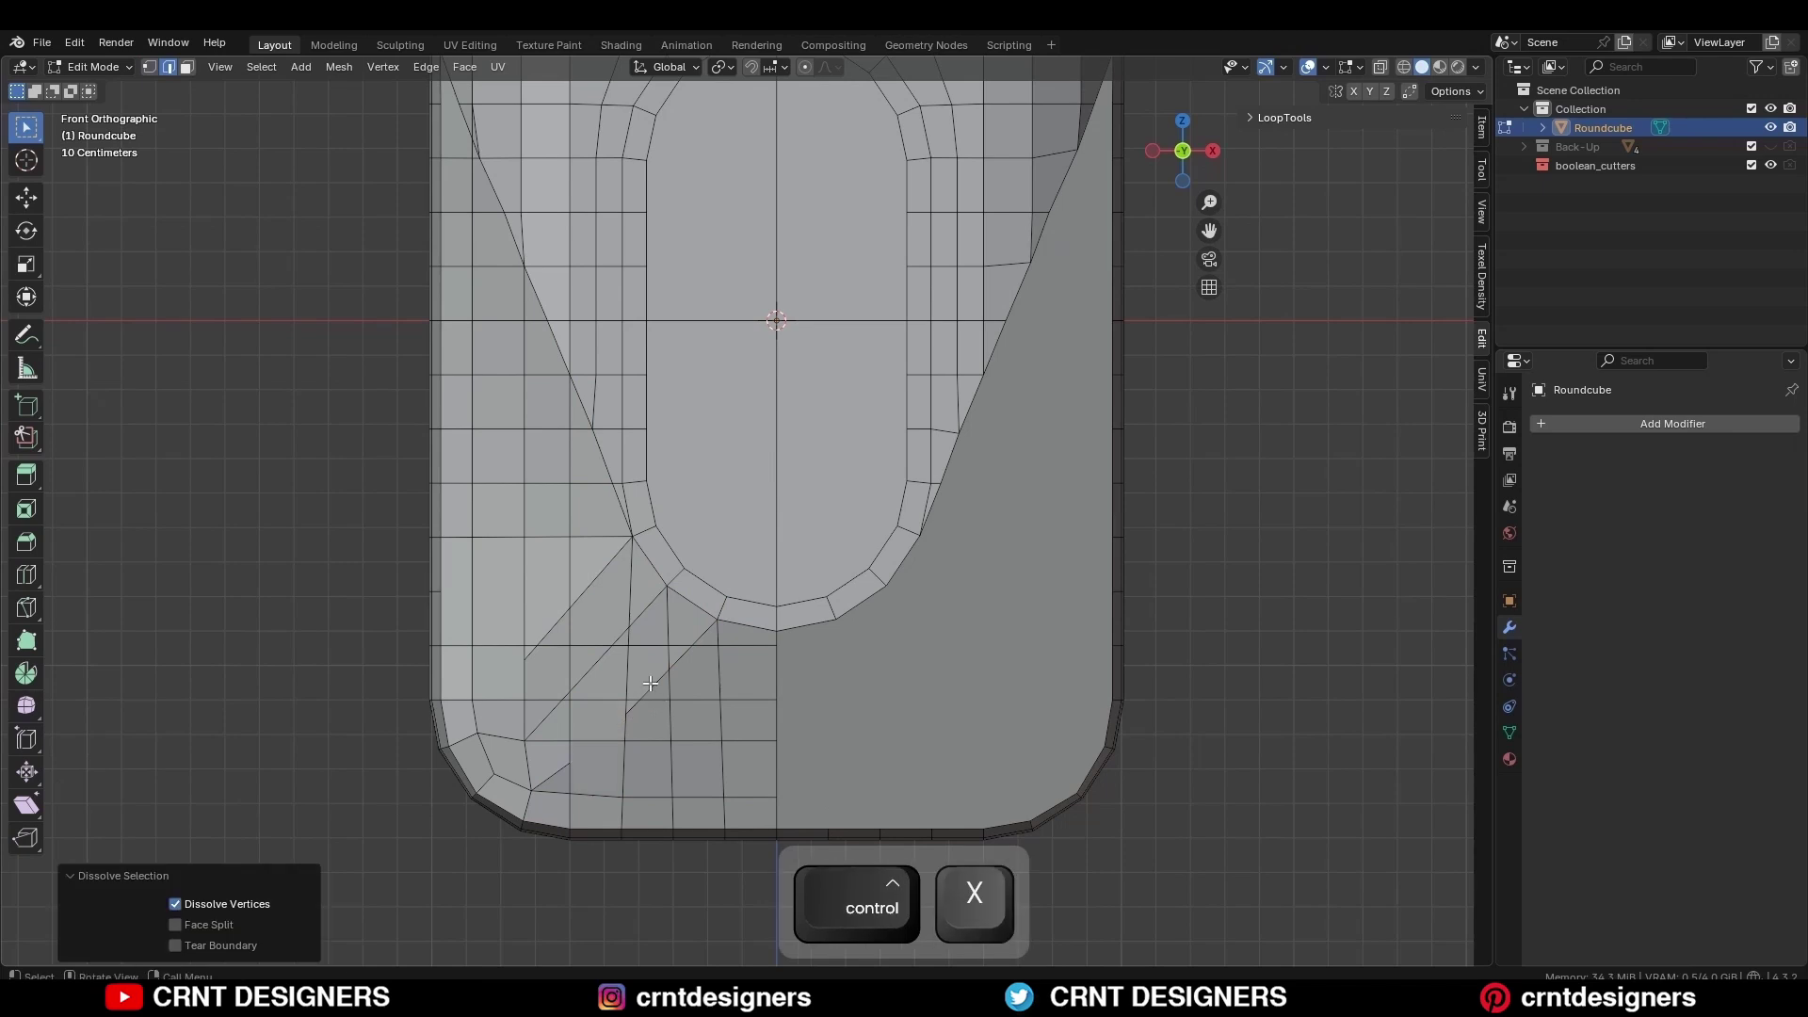
click(652, 686)
shift+click(681, 657)
shift+click(704, 633)
shift+click(635, 706)
key(ctrl+x)
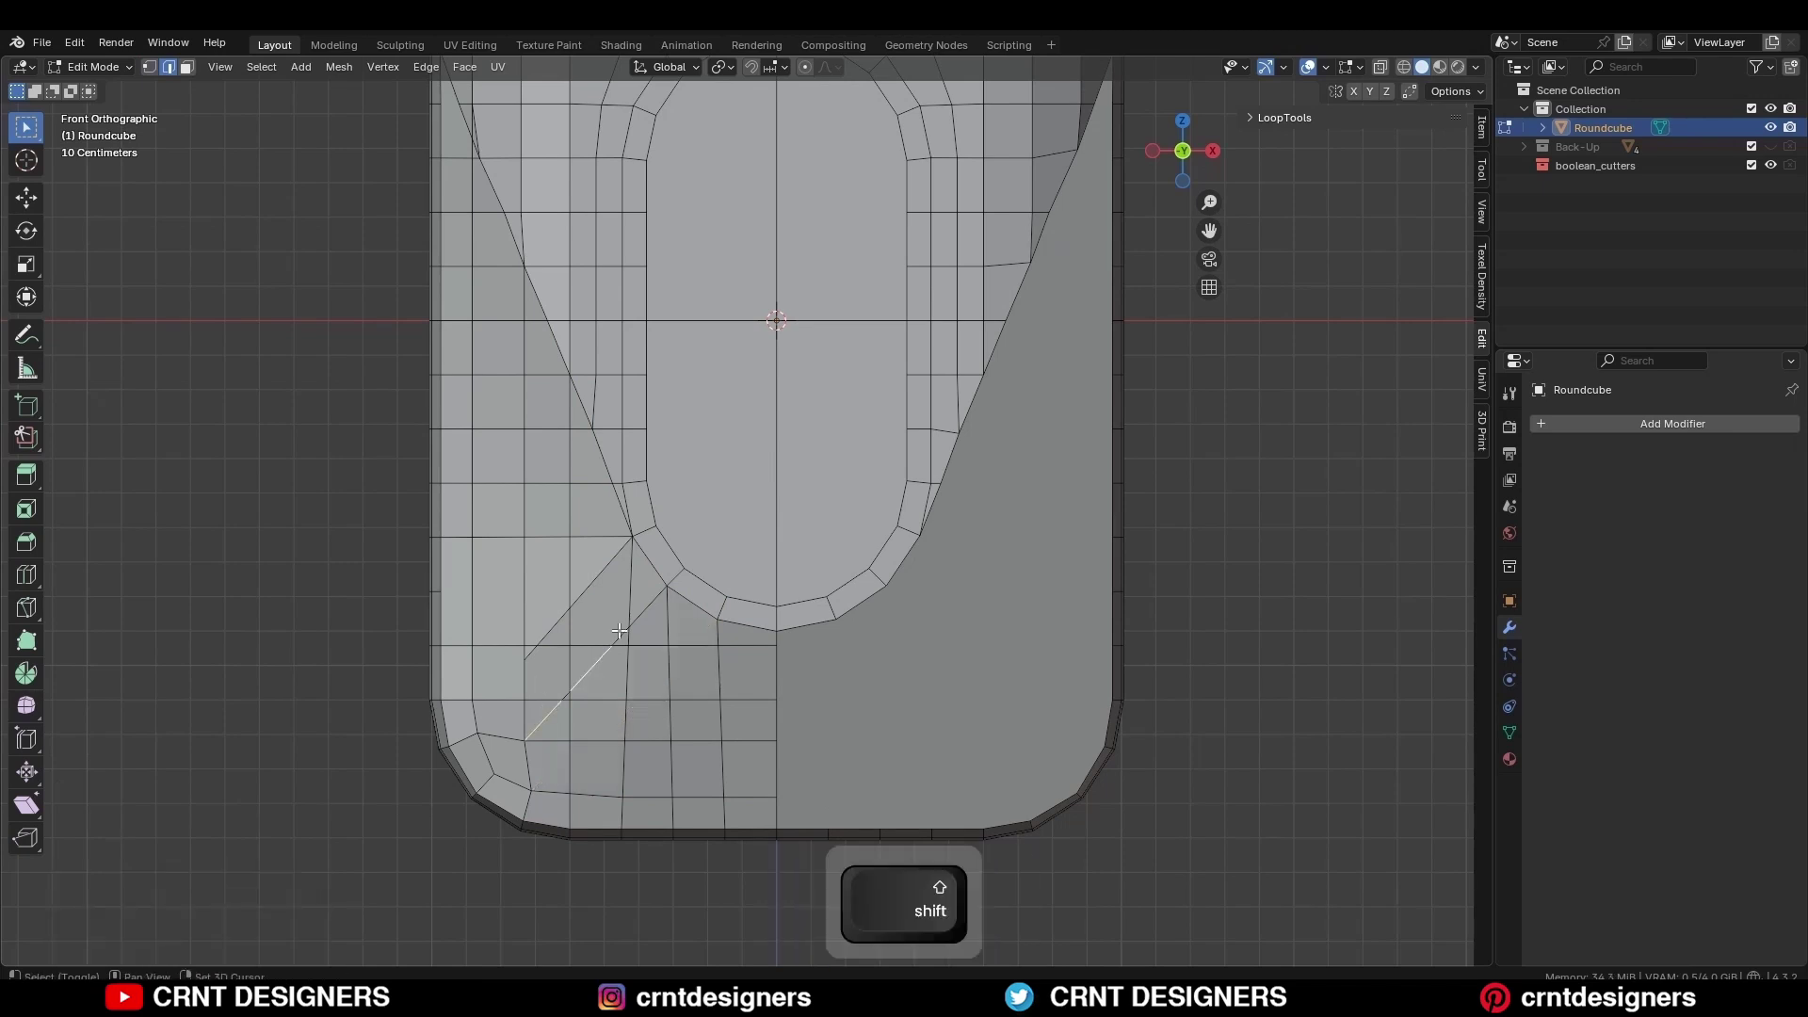
- Dissolve the remaining diagonal edges between the capsule's lower-left outline and the lower-left corner
key(ctrl+x)
shift+middle_drag(621, 657, 624, 782)
click(548, 714)
key(ctrl+x)
click(633, 593)
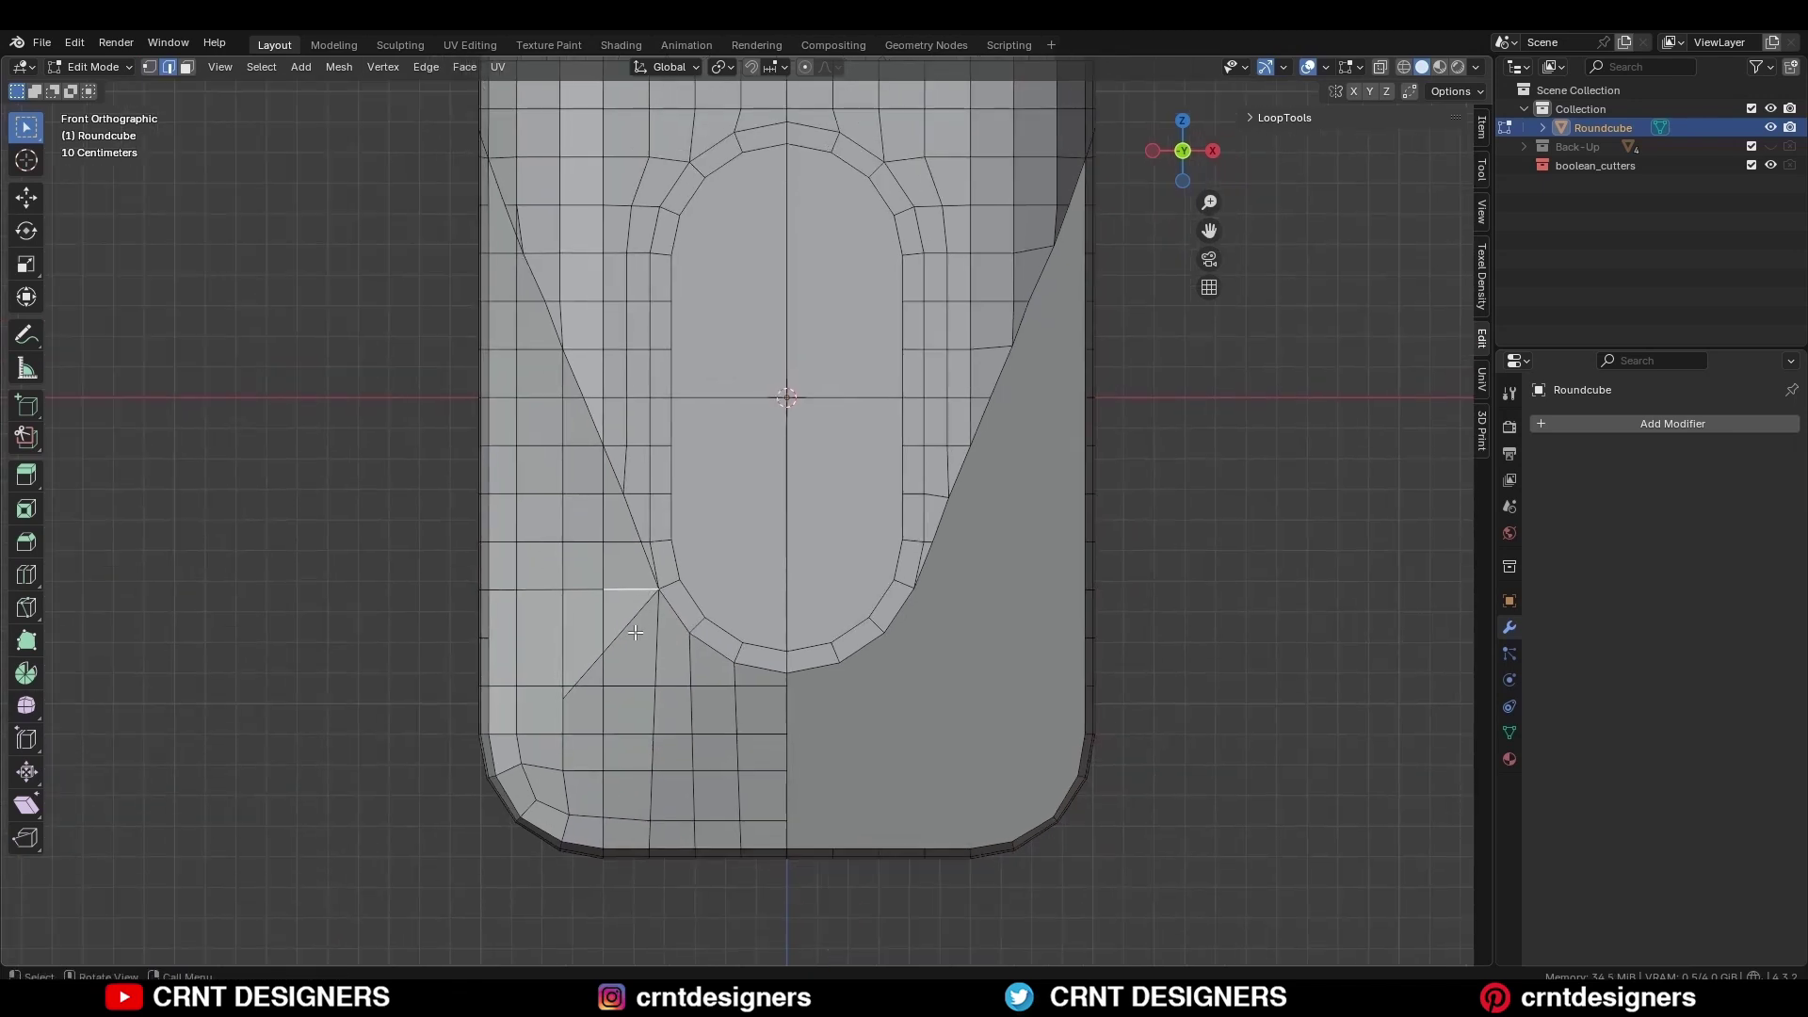
key(ctrl+x)
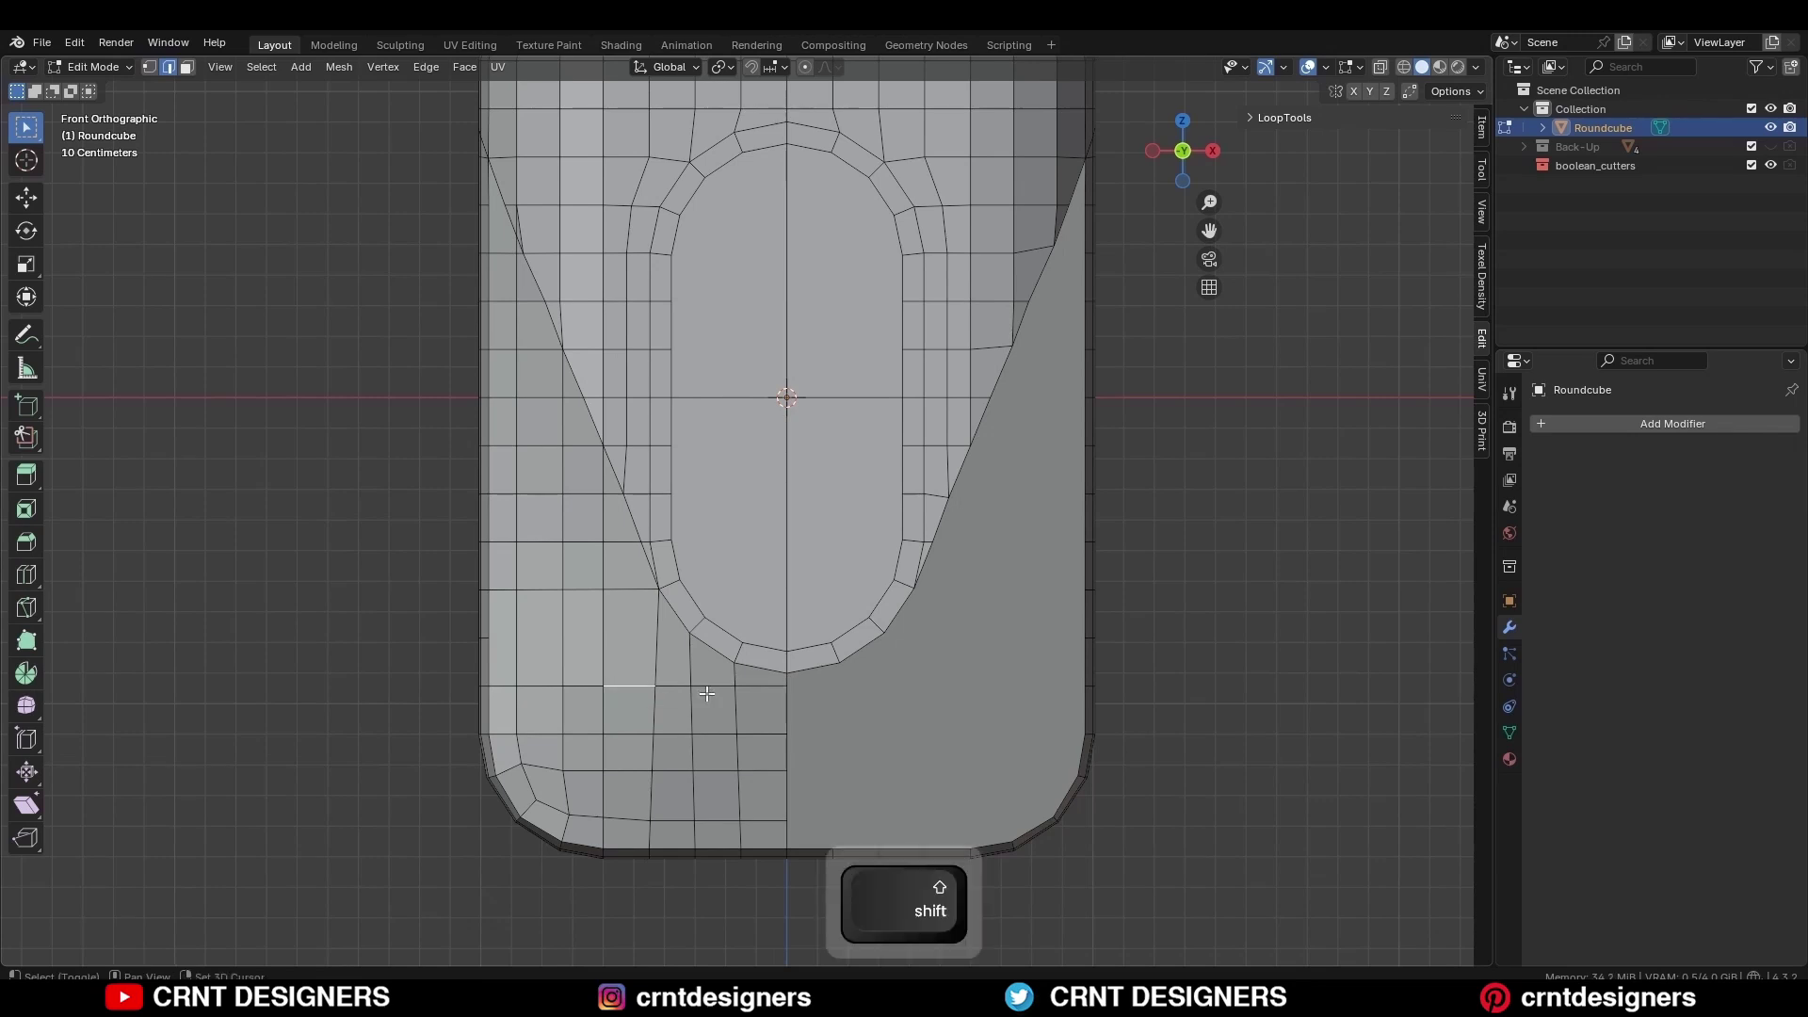
- Move the horizontal edge row just below the capsule slightly downward and slide its outer-left vertex down to align
ctrl+shift+click(761, 686)
key(g)
click(755, 704)
key(1)
click(575, 684)
key(g)
key(g)
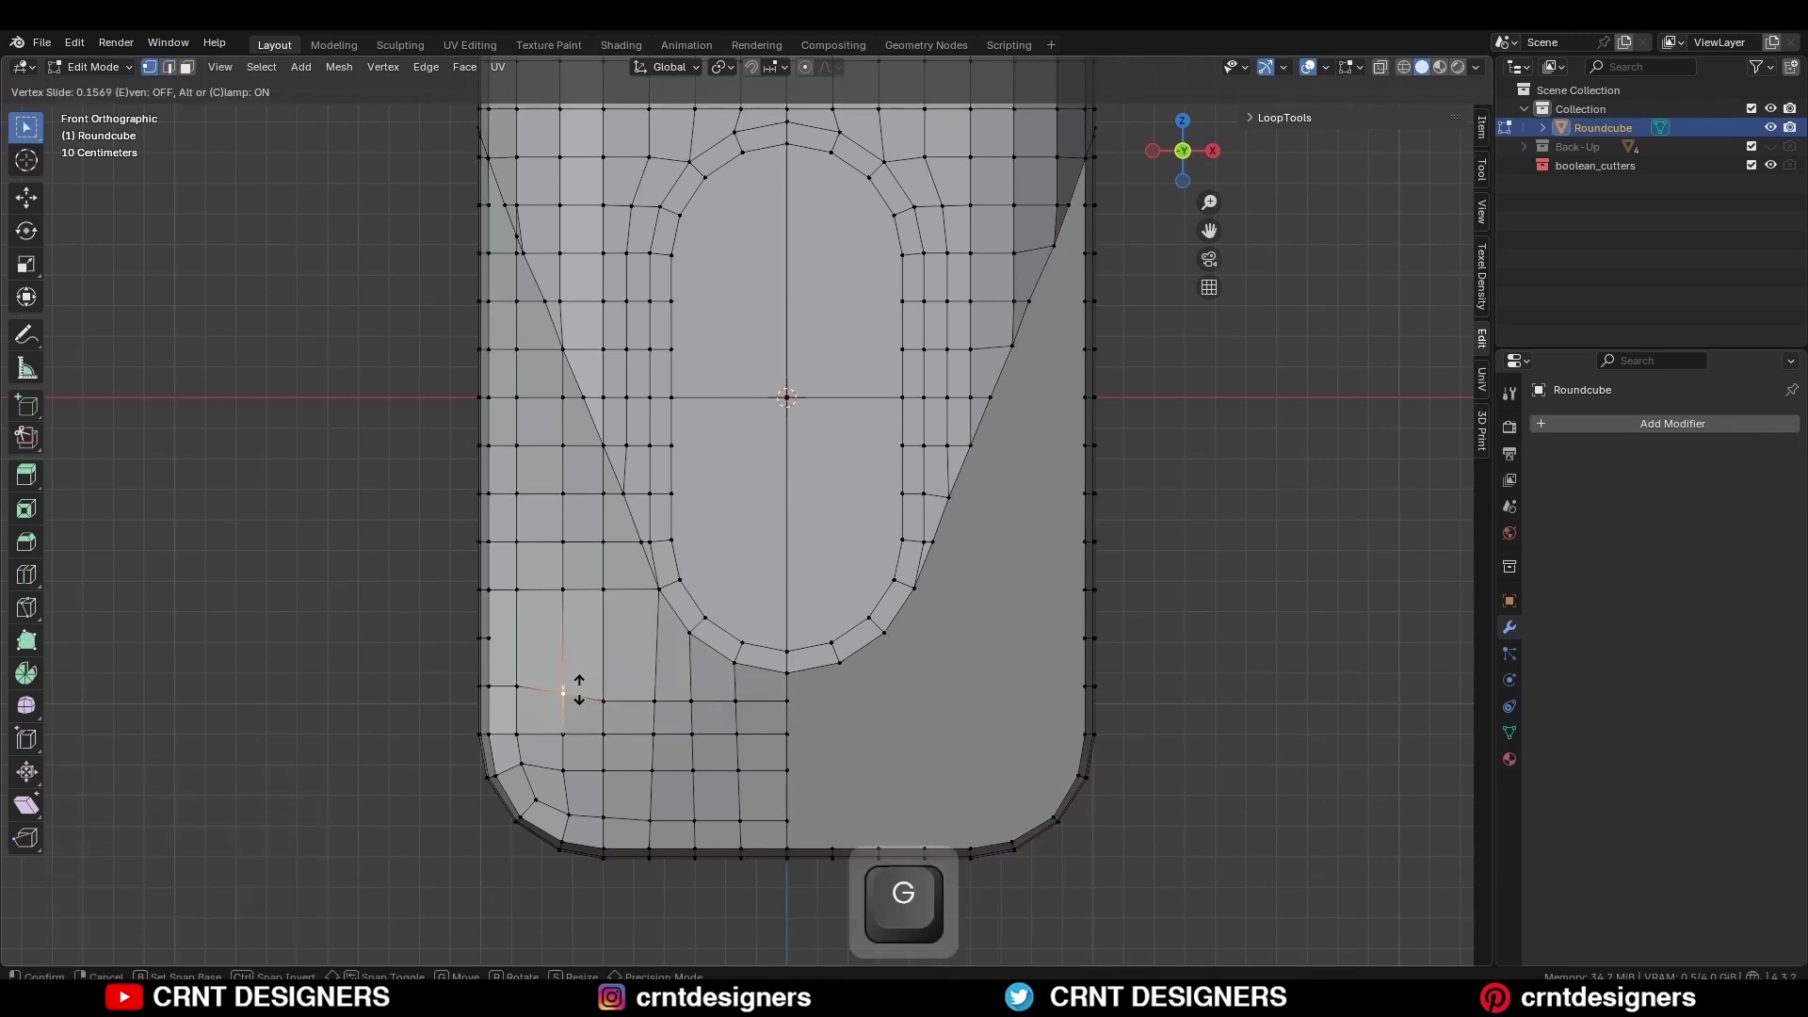
click(578, 695)
- Add one centered horizontal loop cut through the left half, in the face row beside the capsule's bottom curve
key(ctrl+r)
click(622, 661)
right_click(621, 661)
- Select the three horizontal edge rows below the capsule up to the center line and apply Set Flow to them
click(505, 651)
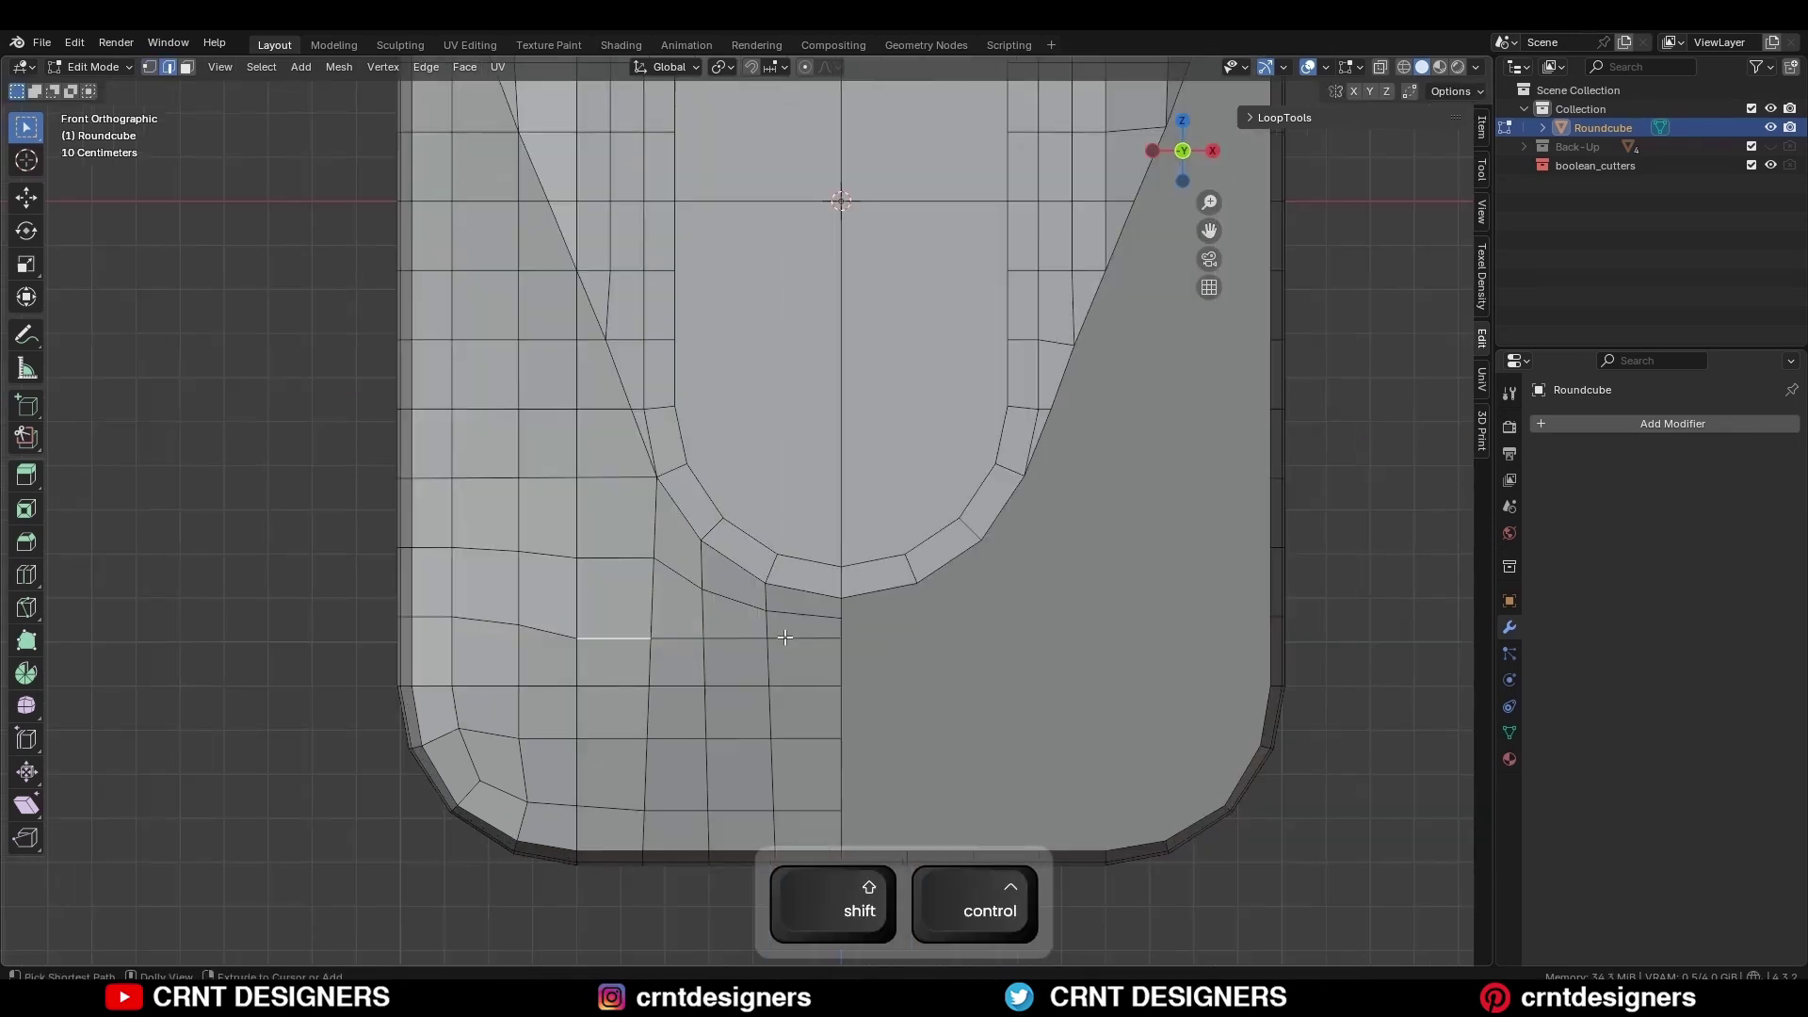
ctrl+shift+click(802, 639)
shift+click(616, 685)
ctrl+shift+click(810, 687)
shift+click(617, 738)
ctrl+shift+click(807, 739)
shift+middle_drag(1118, 638, 1098, 562)
right_click(1211, 656)
click(1174, 944)
click(1147, 838)
- Flatten the edge loop running around the block behind the sloped front by scaling it to 0 along Y
shift+middle_drag(876, 566, 880, 568)
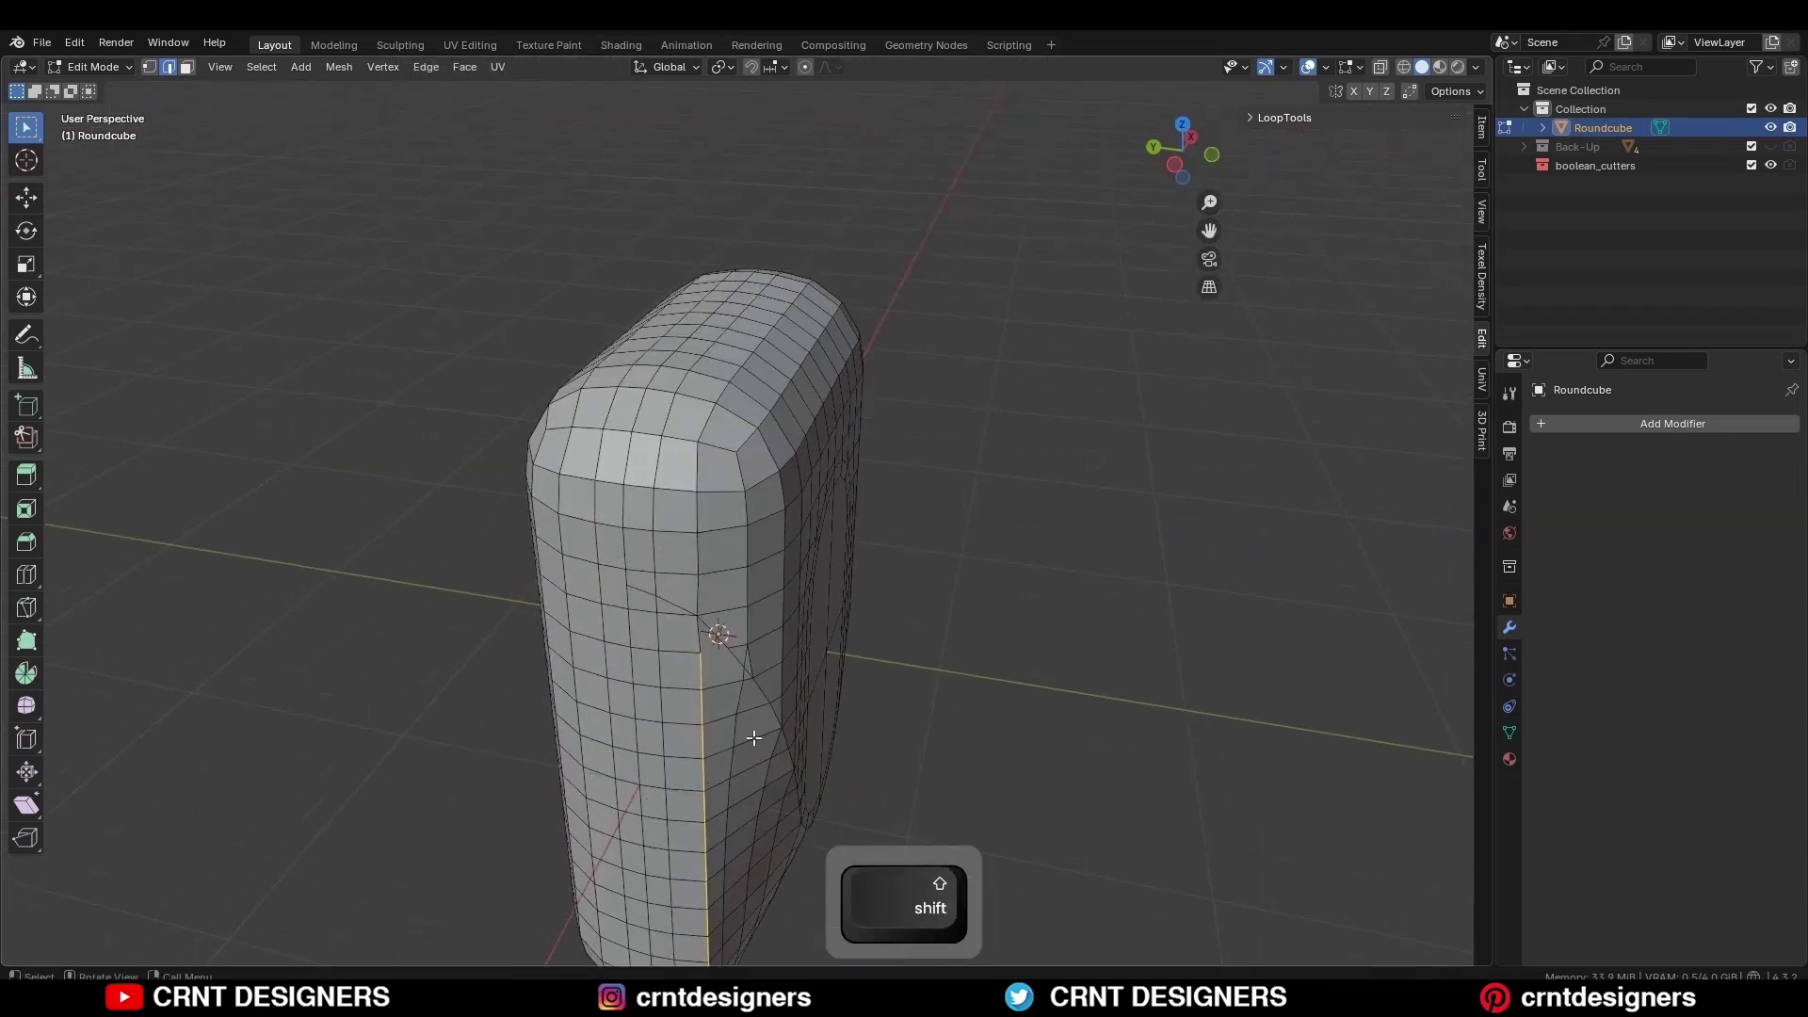
middle_drag(777, 685, 492, 653)
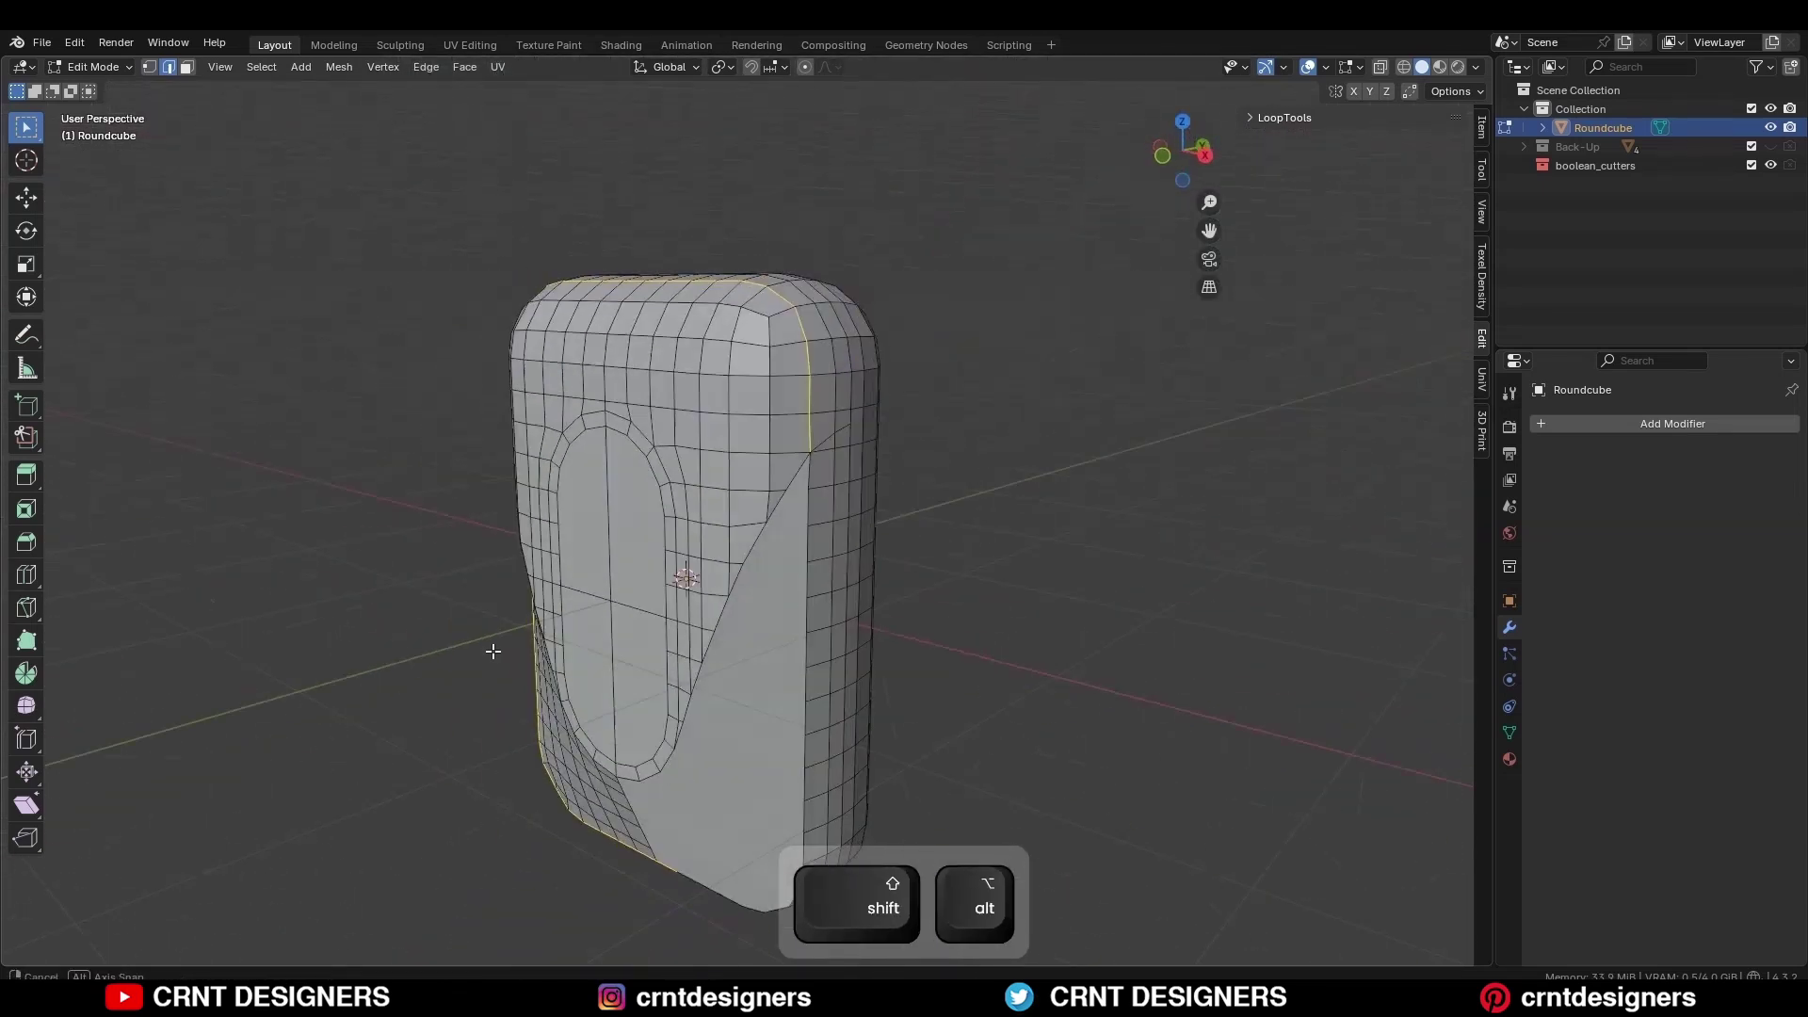
alt+shift+click(786, 622)
middle_drag(774, 782, 1057, 678)
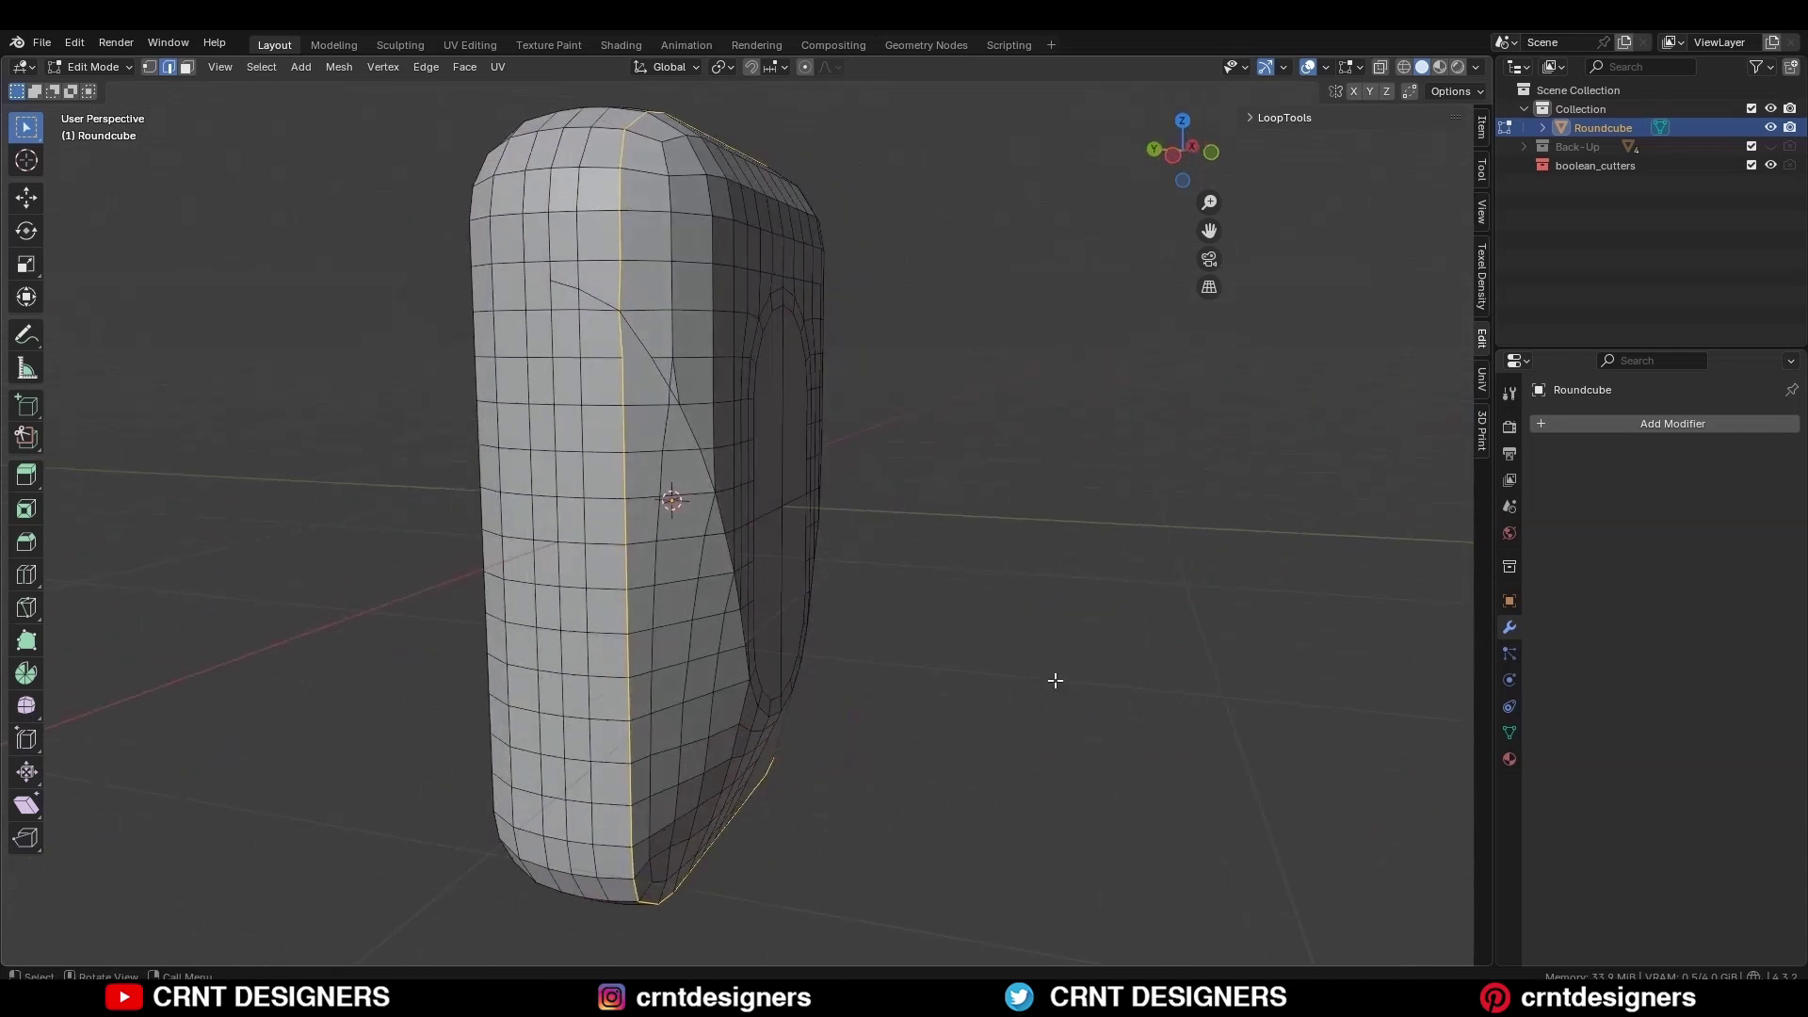
key(s)
key(Return)
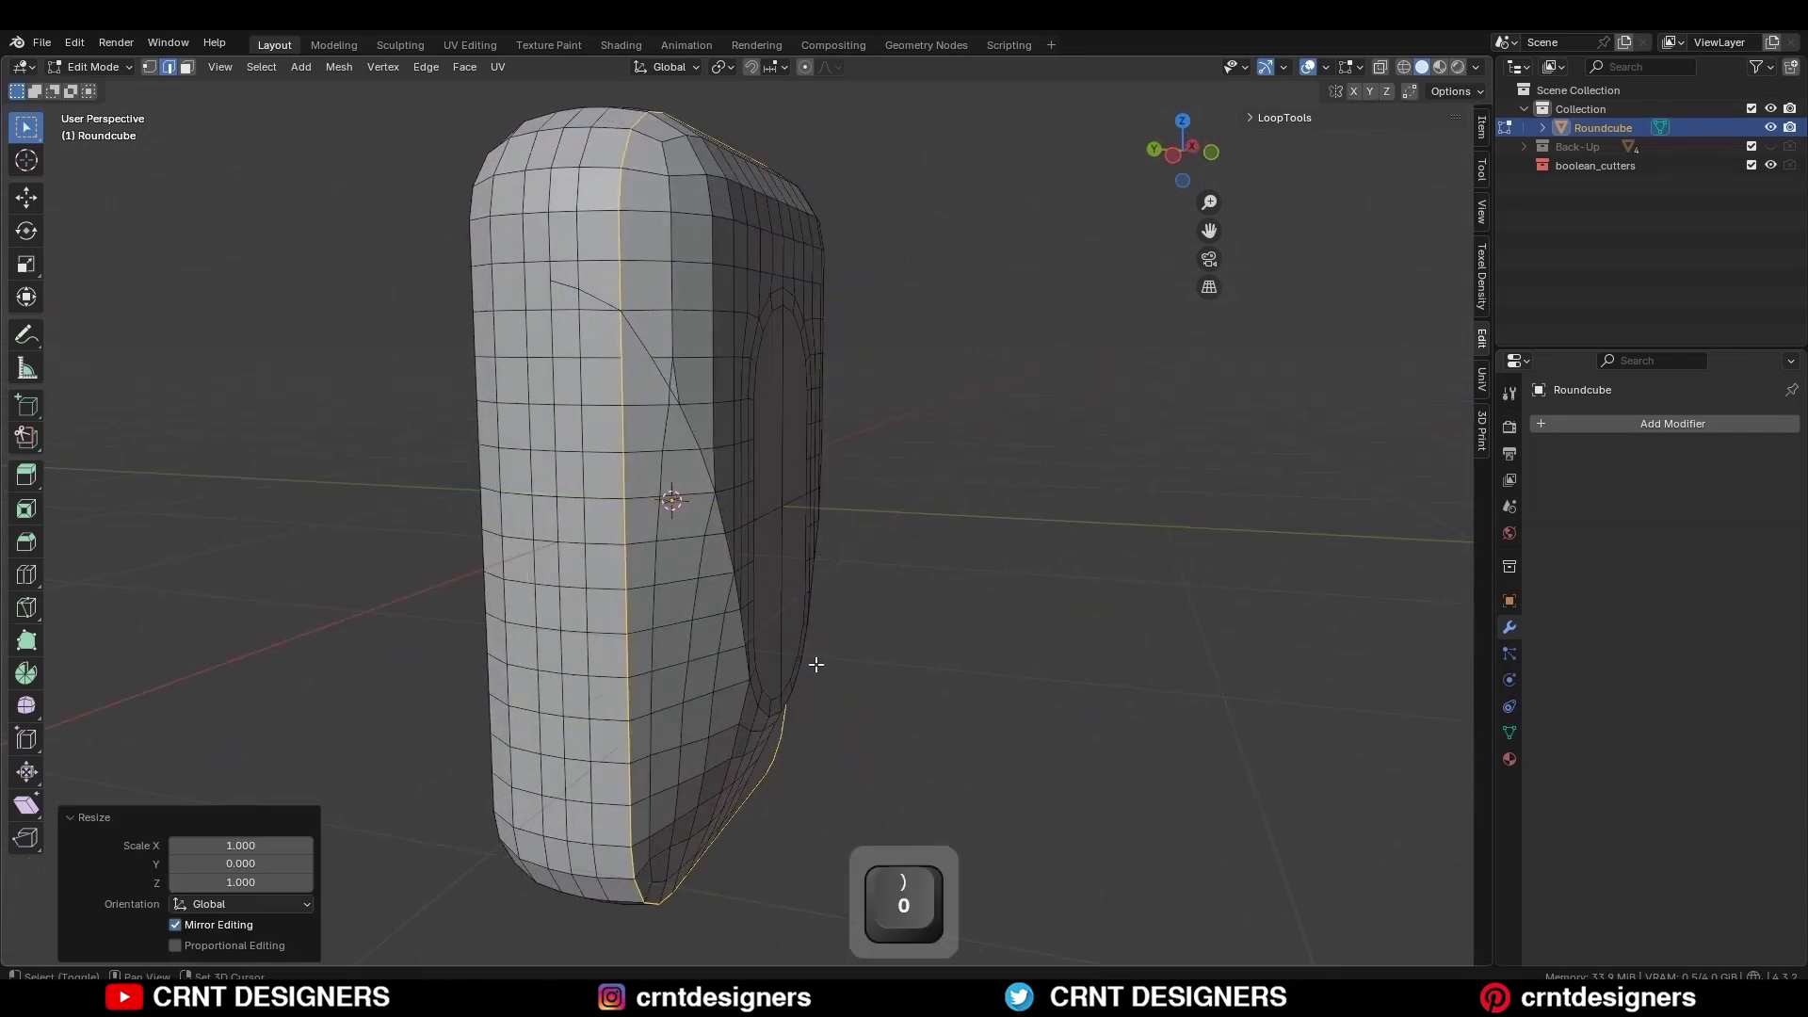
- Select the whole mesh and symmetrize it in the -X to +X direction
key(KP_1)
key(a)
click(339, 66)
click(382, 340)
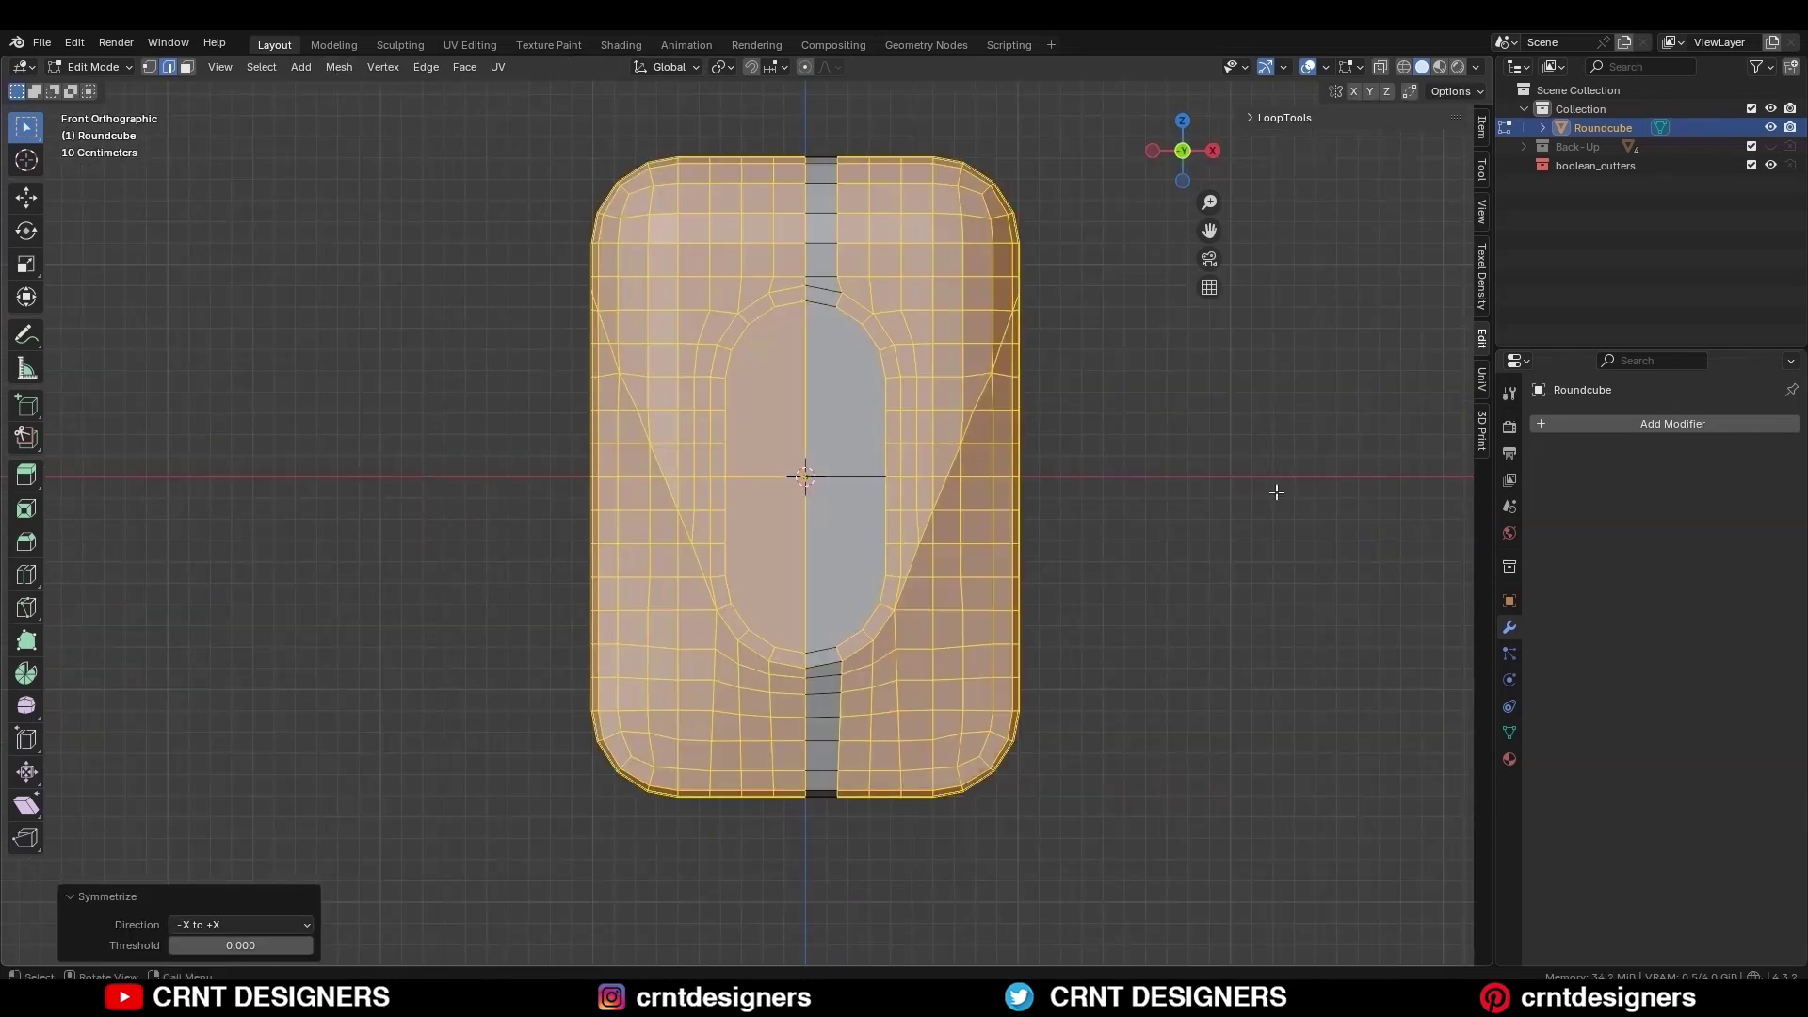
- Bevel the diagonal edges and the capsule's lower outline with a width of about 0.0231 m, 2 segments and shape 1.000
click(1276, 493)
scroll(593, 318, up, 8)
key(2)
alt+shift+click(610, 264)
scroll(612, 268, down, 4)
shift+middle_drag(754, 578, 657, 307)
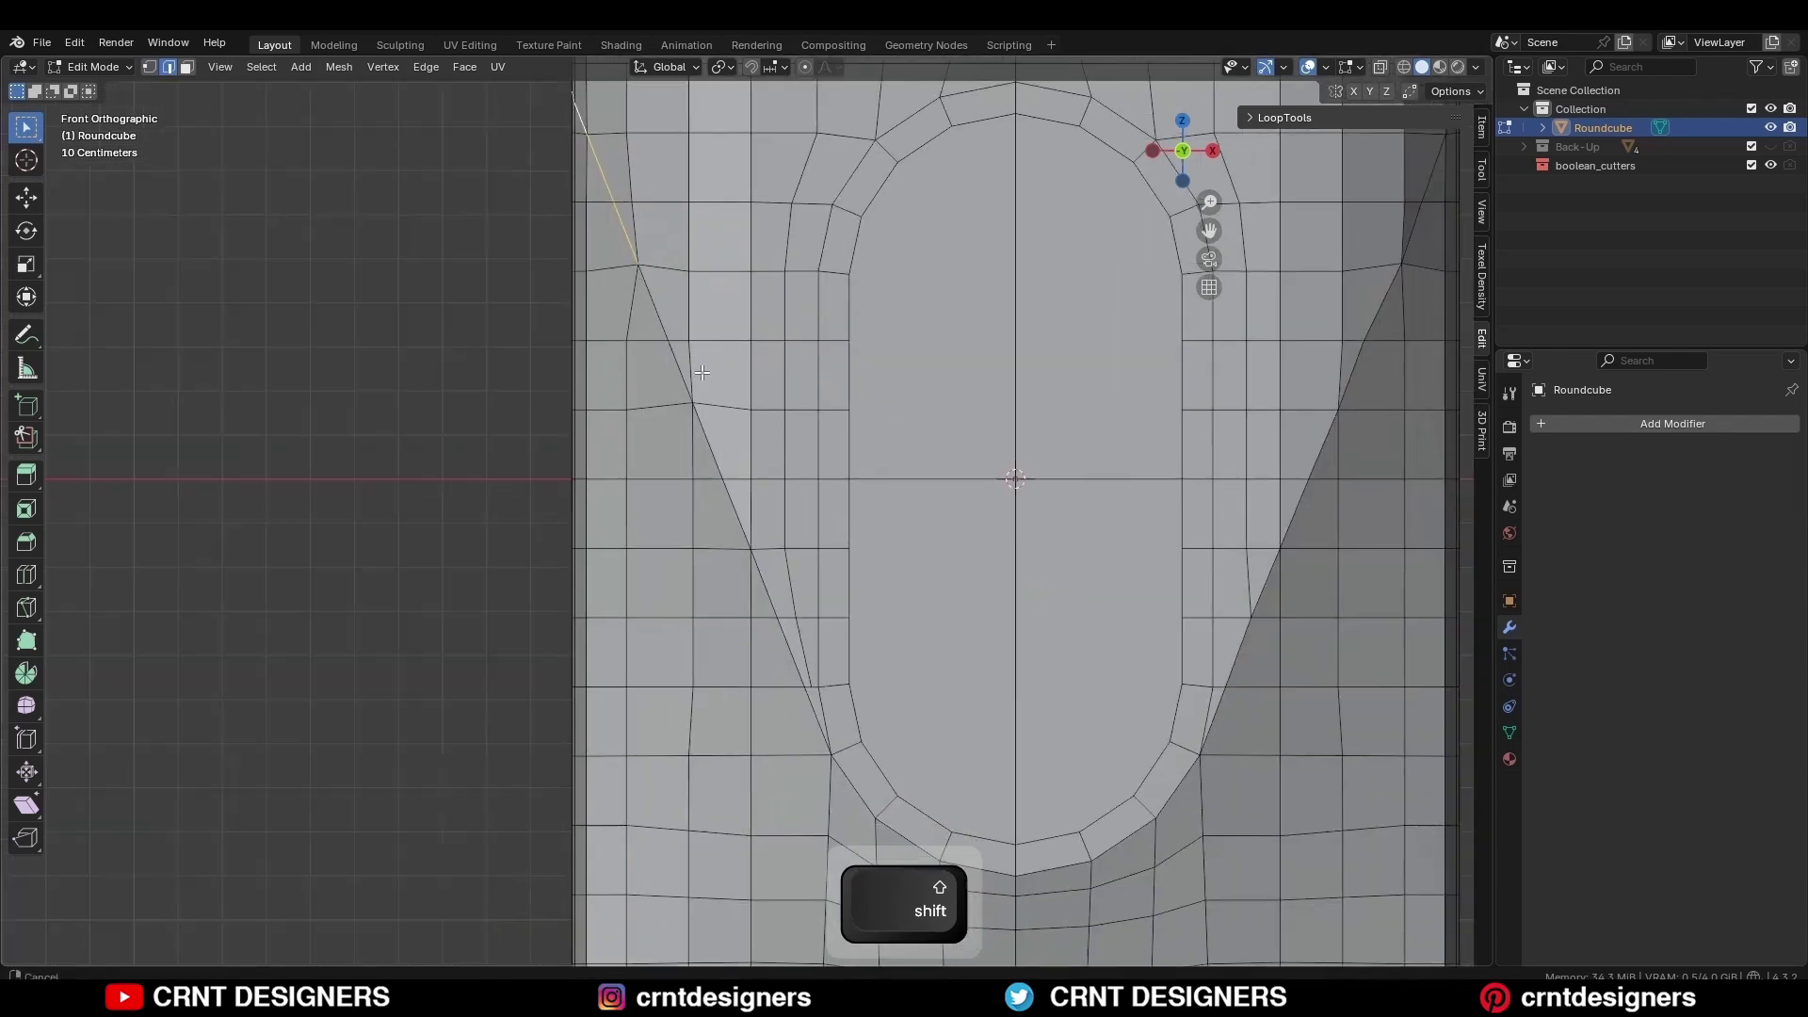
shift+middle_drag(802, 659, 721, 587)
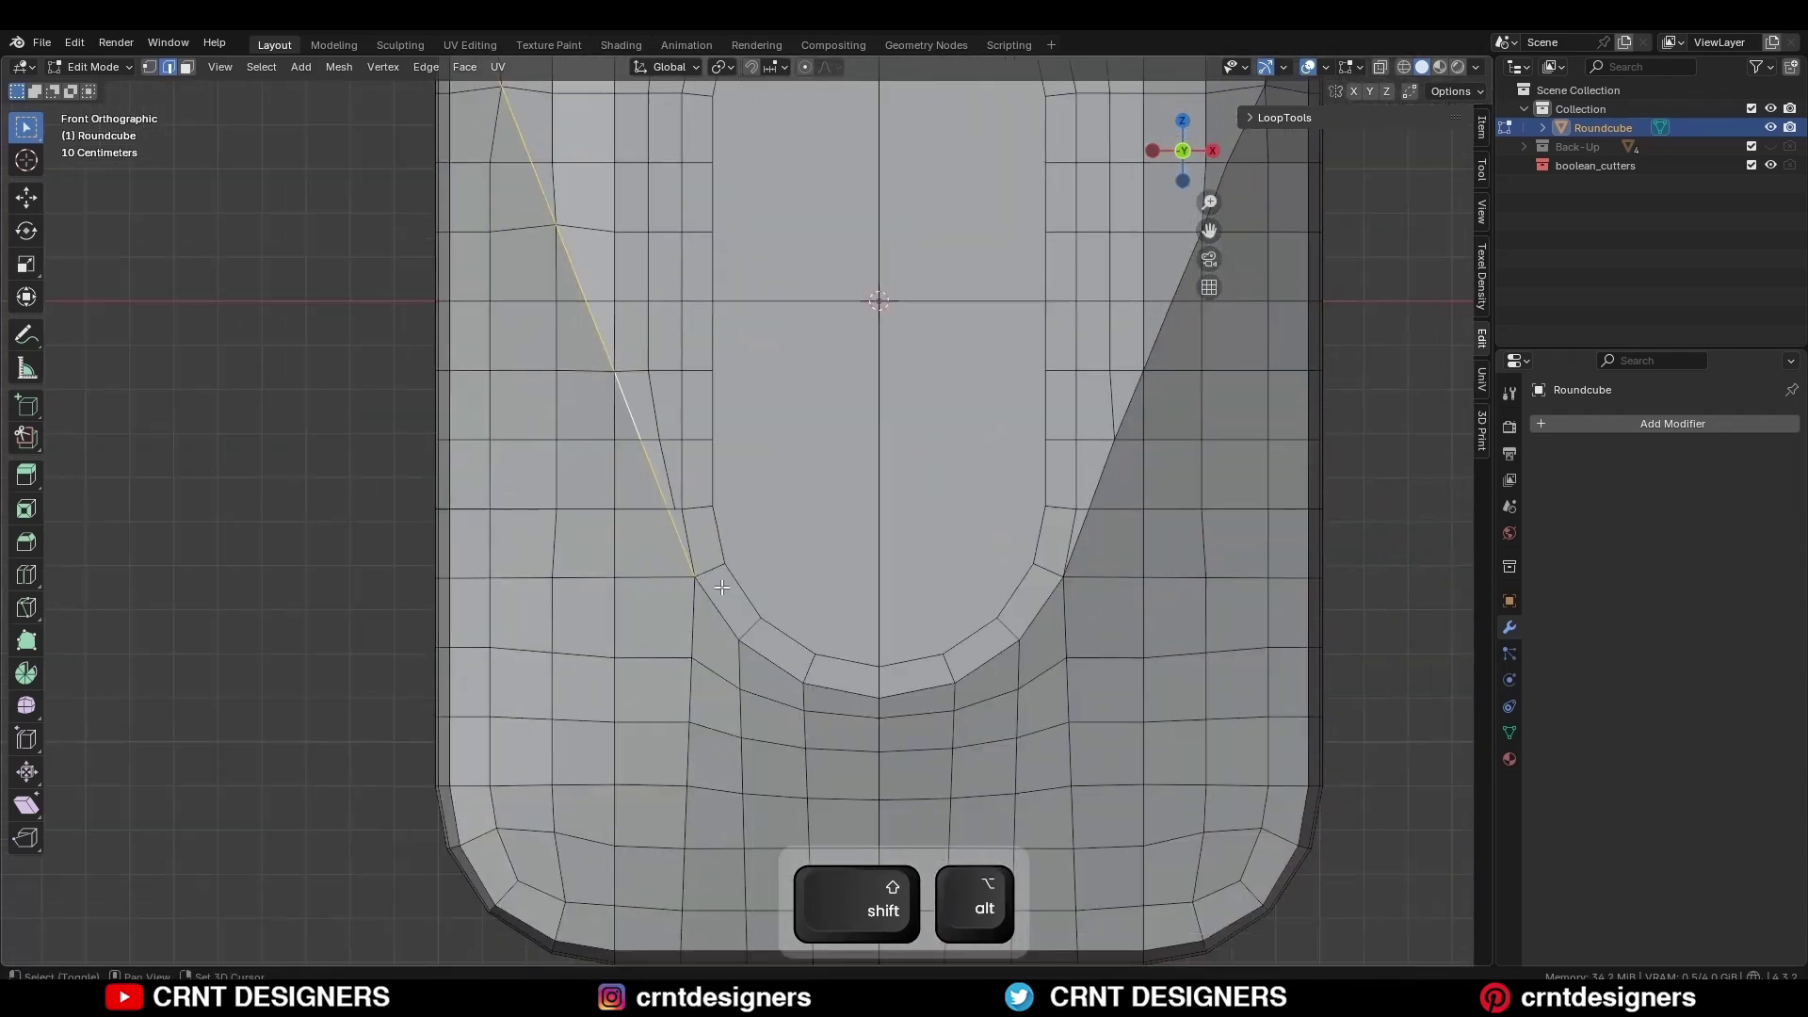
shift+middle_drag(1067, 612, 960, 532)
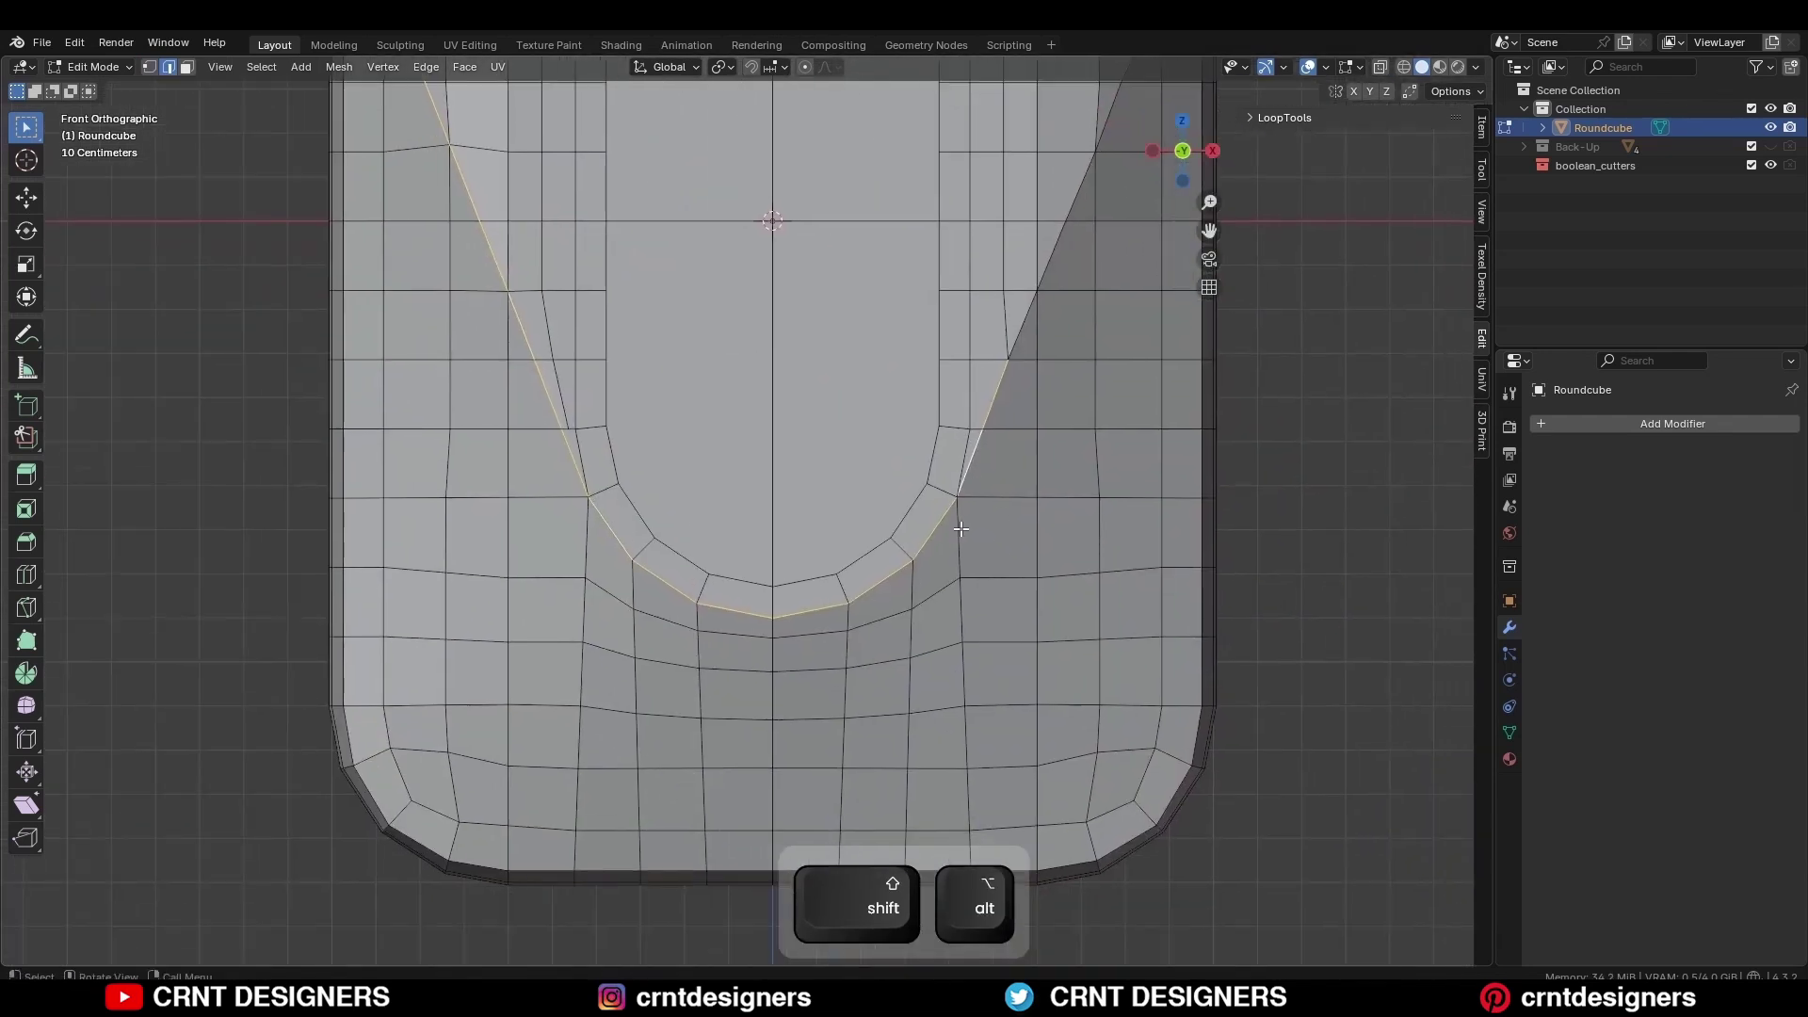
key(ctrl+b)
click(975, 515)
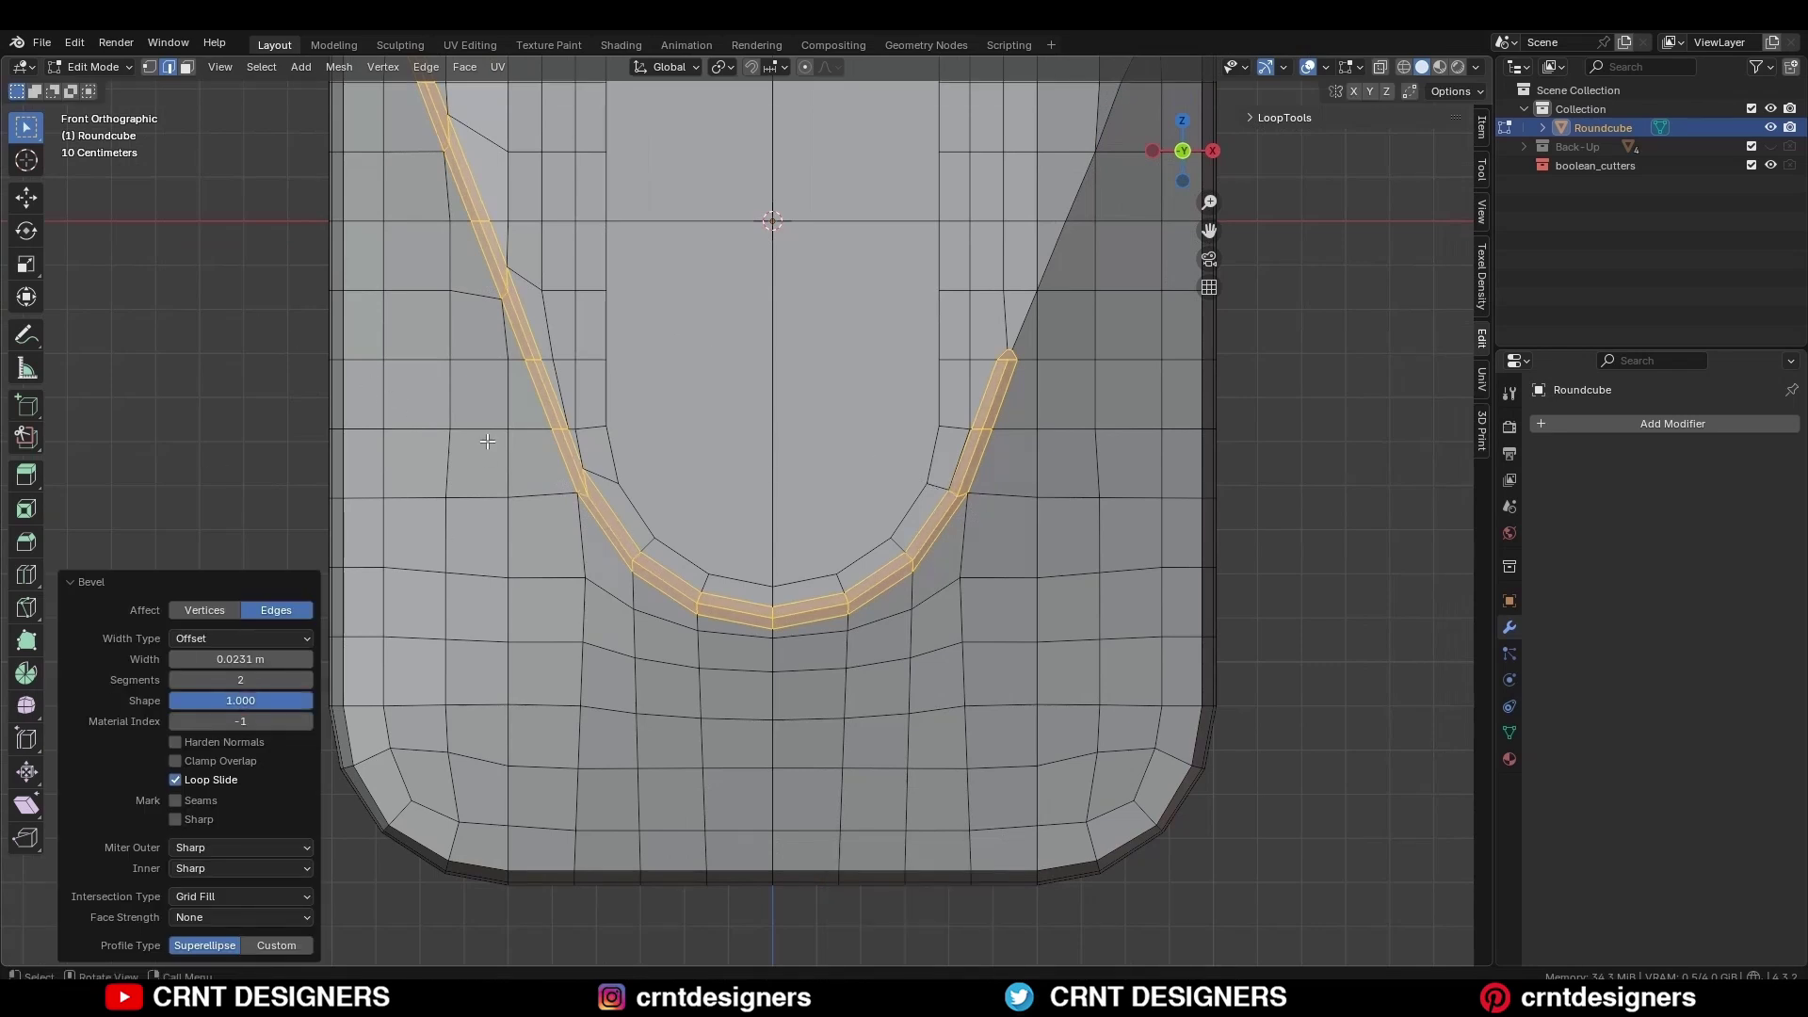
- Slide the displaced bevel vertices at the capsule's lower-left curve back into even spacing
scroll(499, 447, up, 2)
shift+middle_drag(499, 447, 513, 612)
key(1)
click(641, 652)
key(g)
key(g)
click(652, 643)
click(615, 682)
key(g)
key(g)
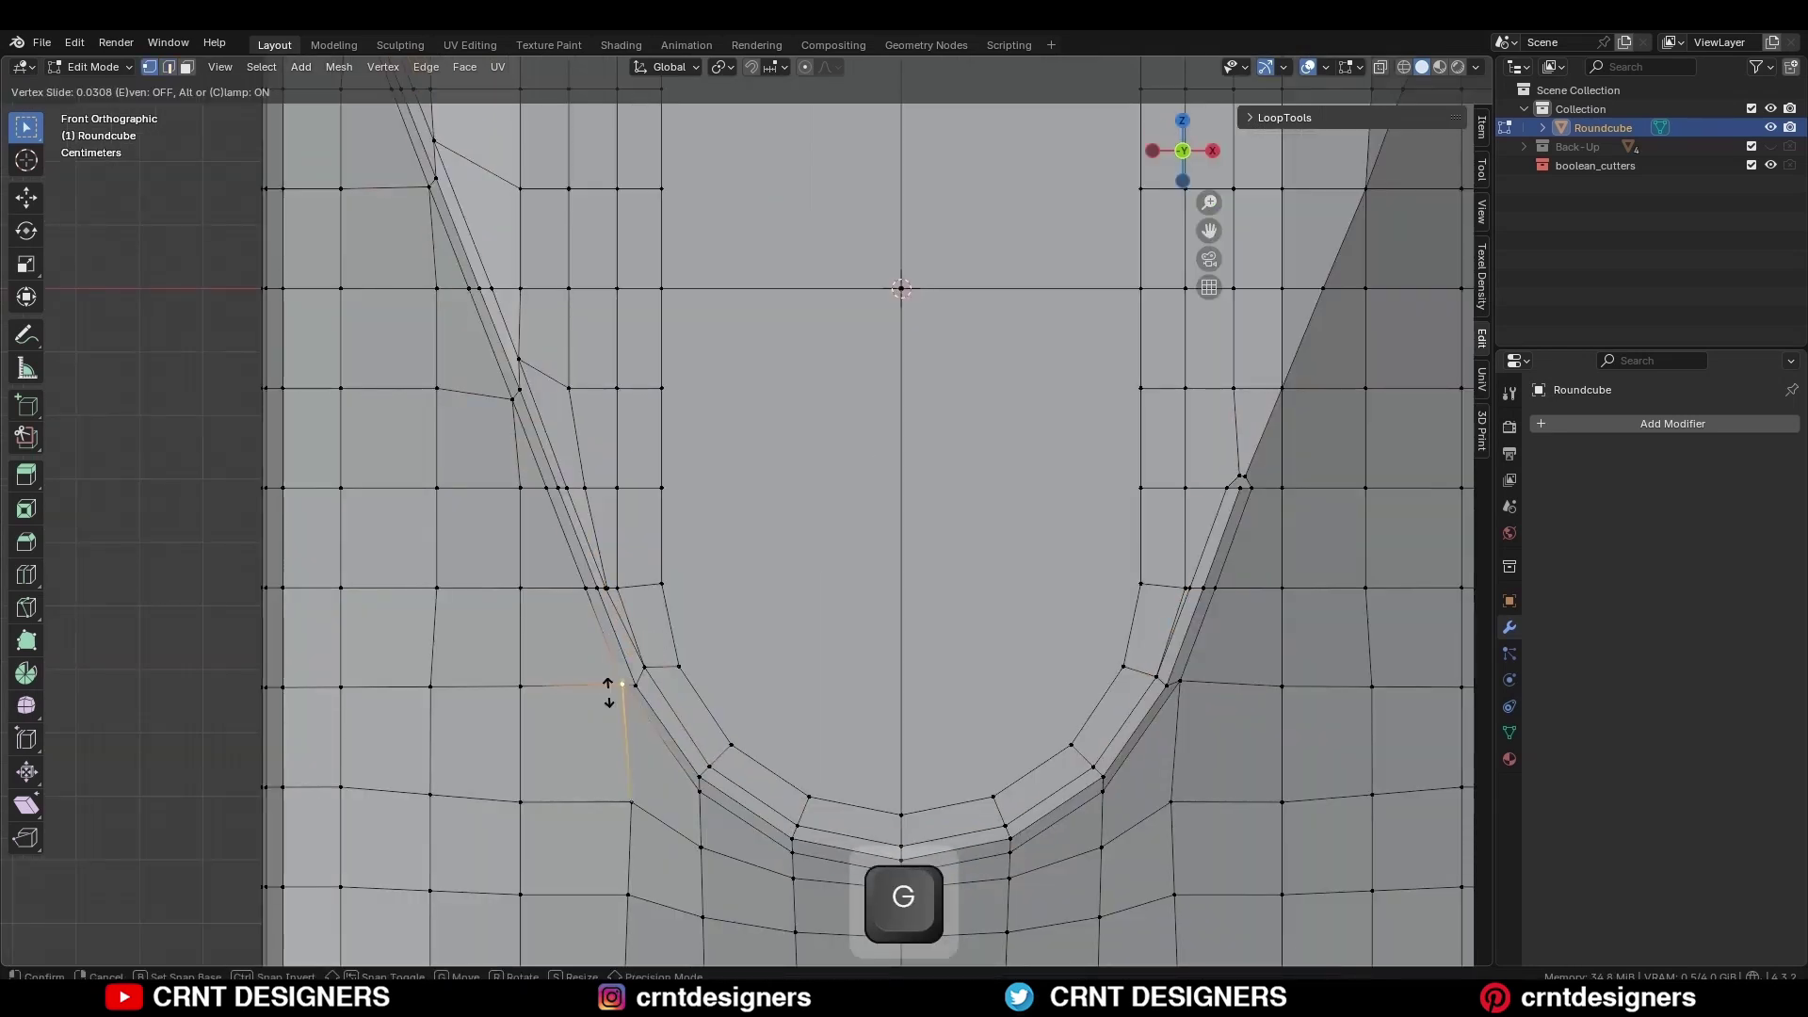
click(610, 699)
click(699, 791)
key(g)
key(g)
click(695, 786)
- Slide the uneven bevel vertices along the left diagonal until the bevel band has a consistent width
click(614, 589)
key(g)
key(g)
click(519, 360)
key(g)
key(g)
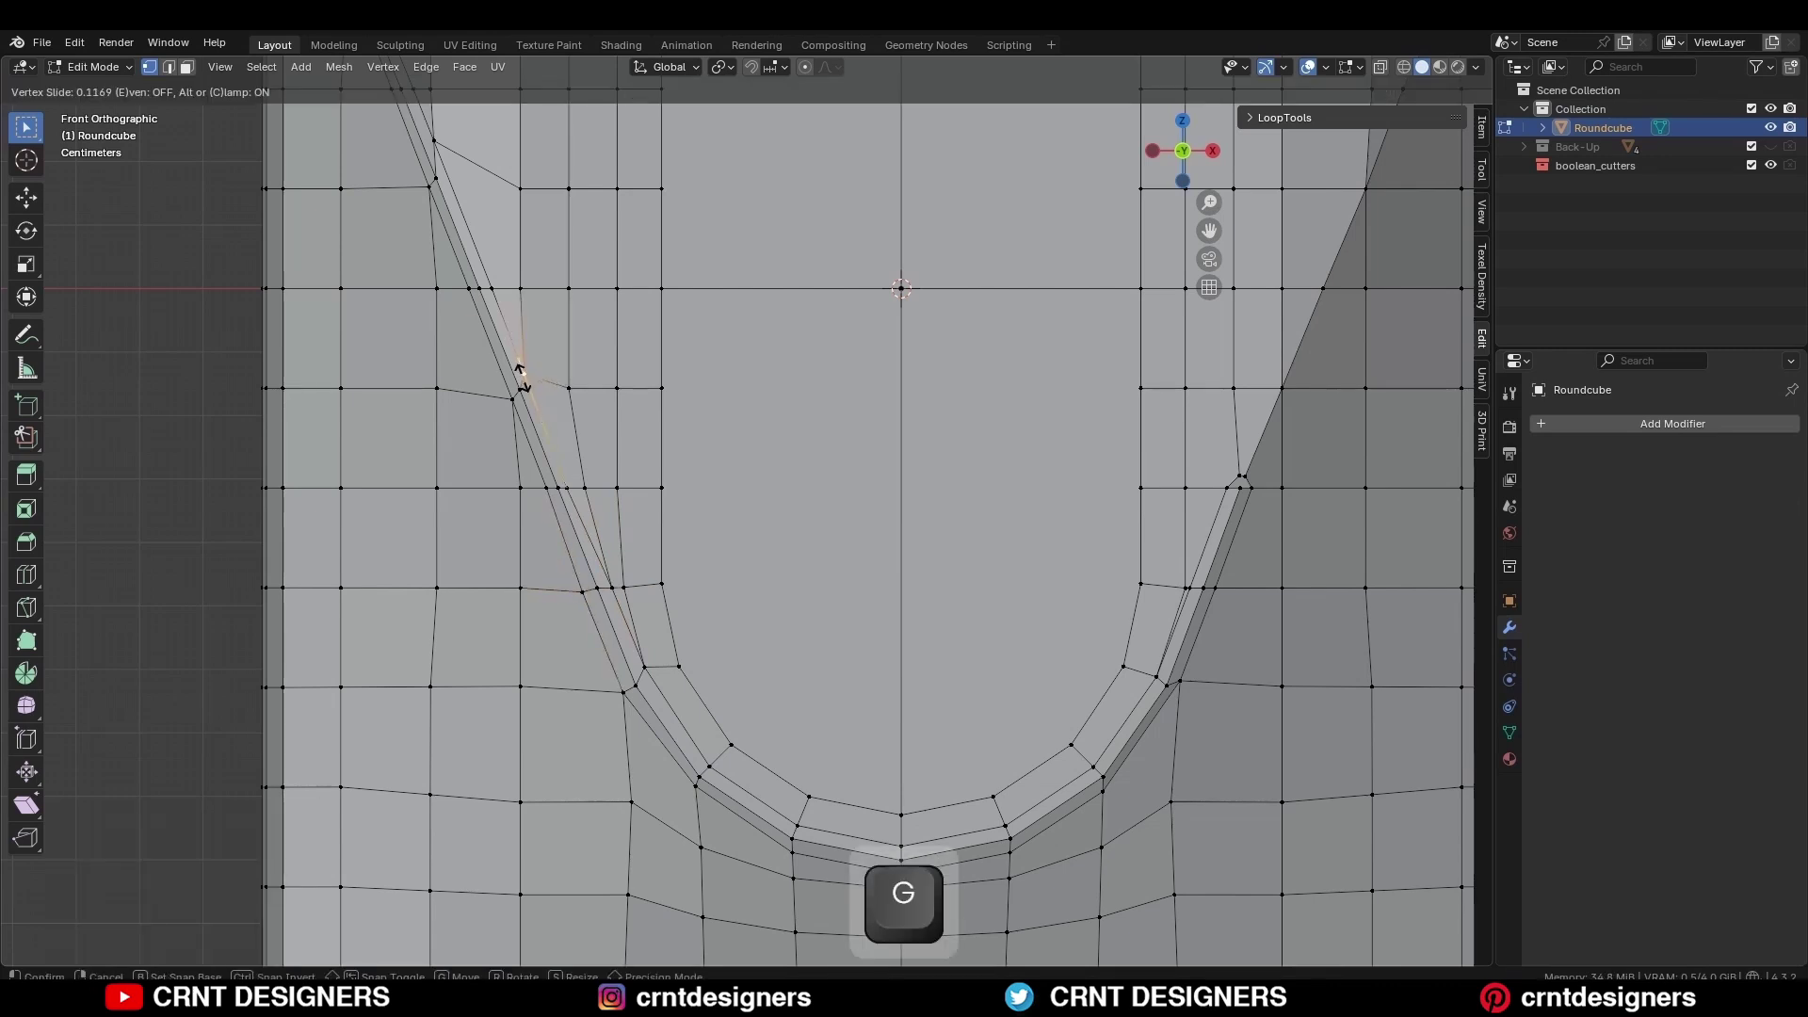
click(520, 372)
click(512, 398)
shift+middle_drag(444, 94, 584, 488)
click(490, 365)
key(g)
key(g)
click(493, 369)
click(572, 535)
middle_drag(499, 301, 504, 341)
key(g)
key(g)
click(492, 354)
- Return to Object Mode and add a level 2 Subdivision modifier to the block
scroll(650, 433, down, 2)
key(Tab)
middle_drag(825, 508, 965, 557)
key(ctrl+2)
scroll(870, 553, down, 6)
key(shift+alt+z)
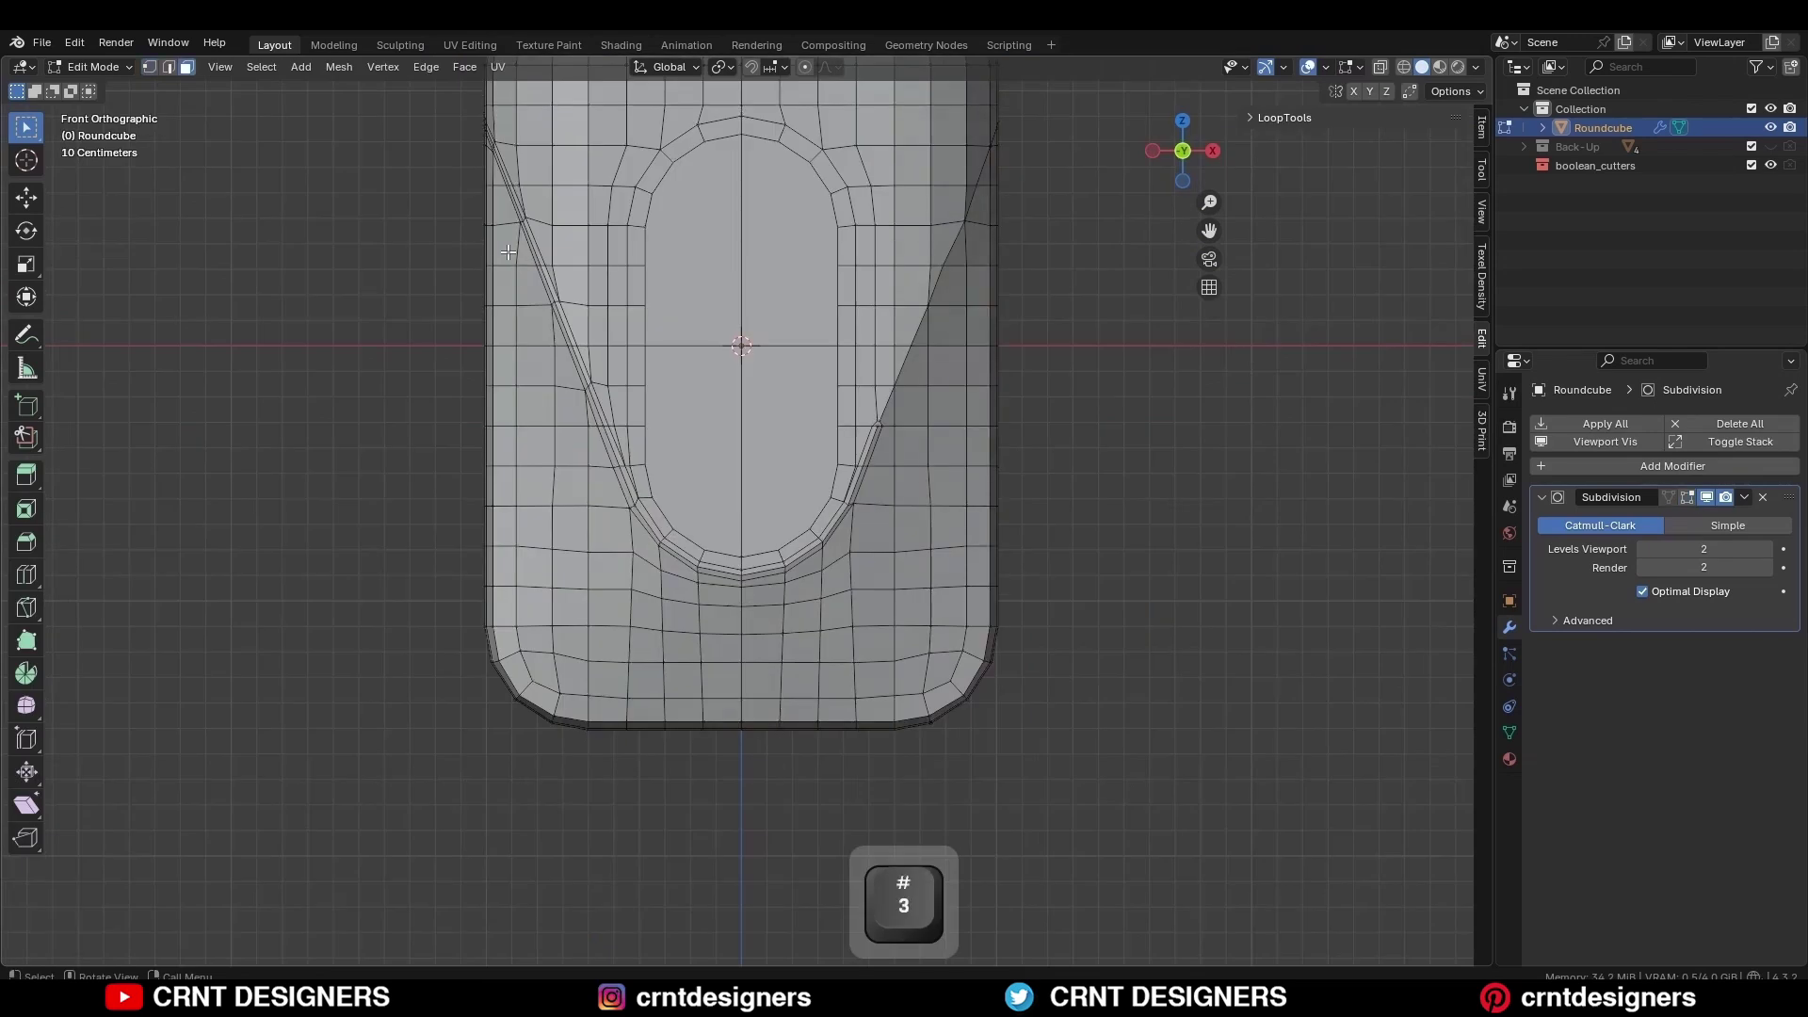
- Select the interior vertices of the lower front surface and apply Smooth Vertices several times at 0.500
click(509, 252)
ctrl+shift+click(565, 636)
ctrl+shift+click(872, 528)
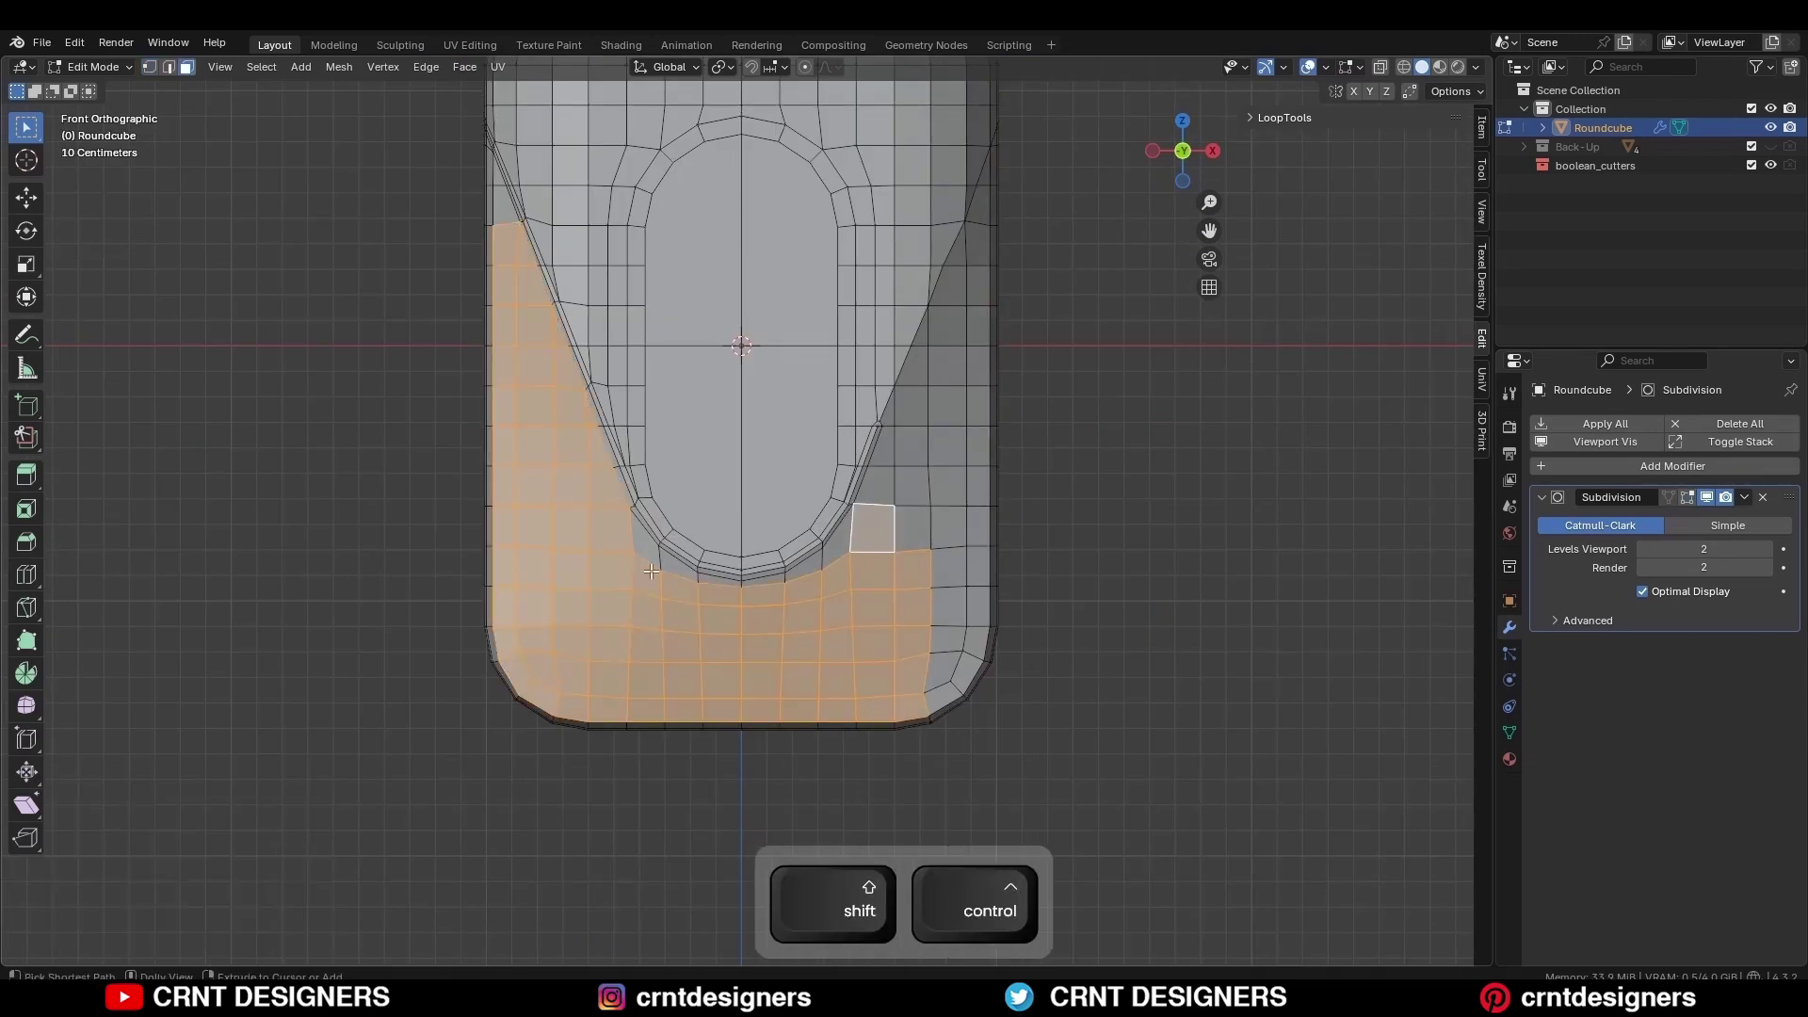
ctrl+shift+click(650, 570)
key(1)
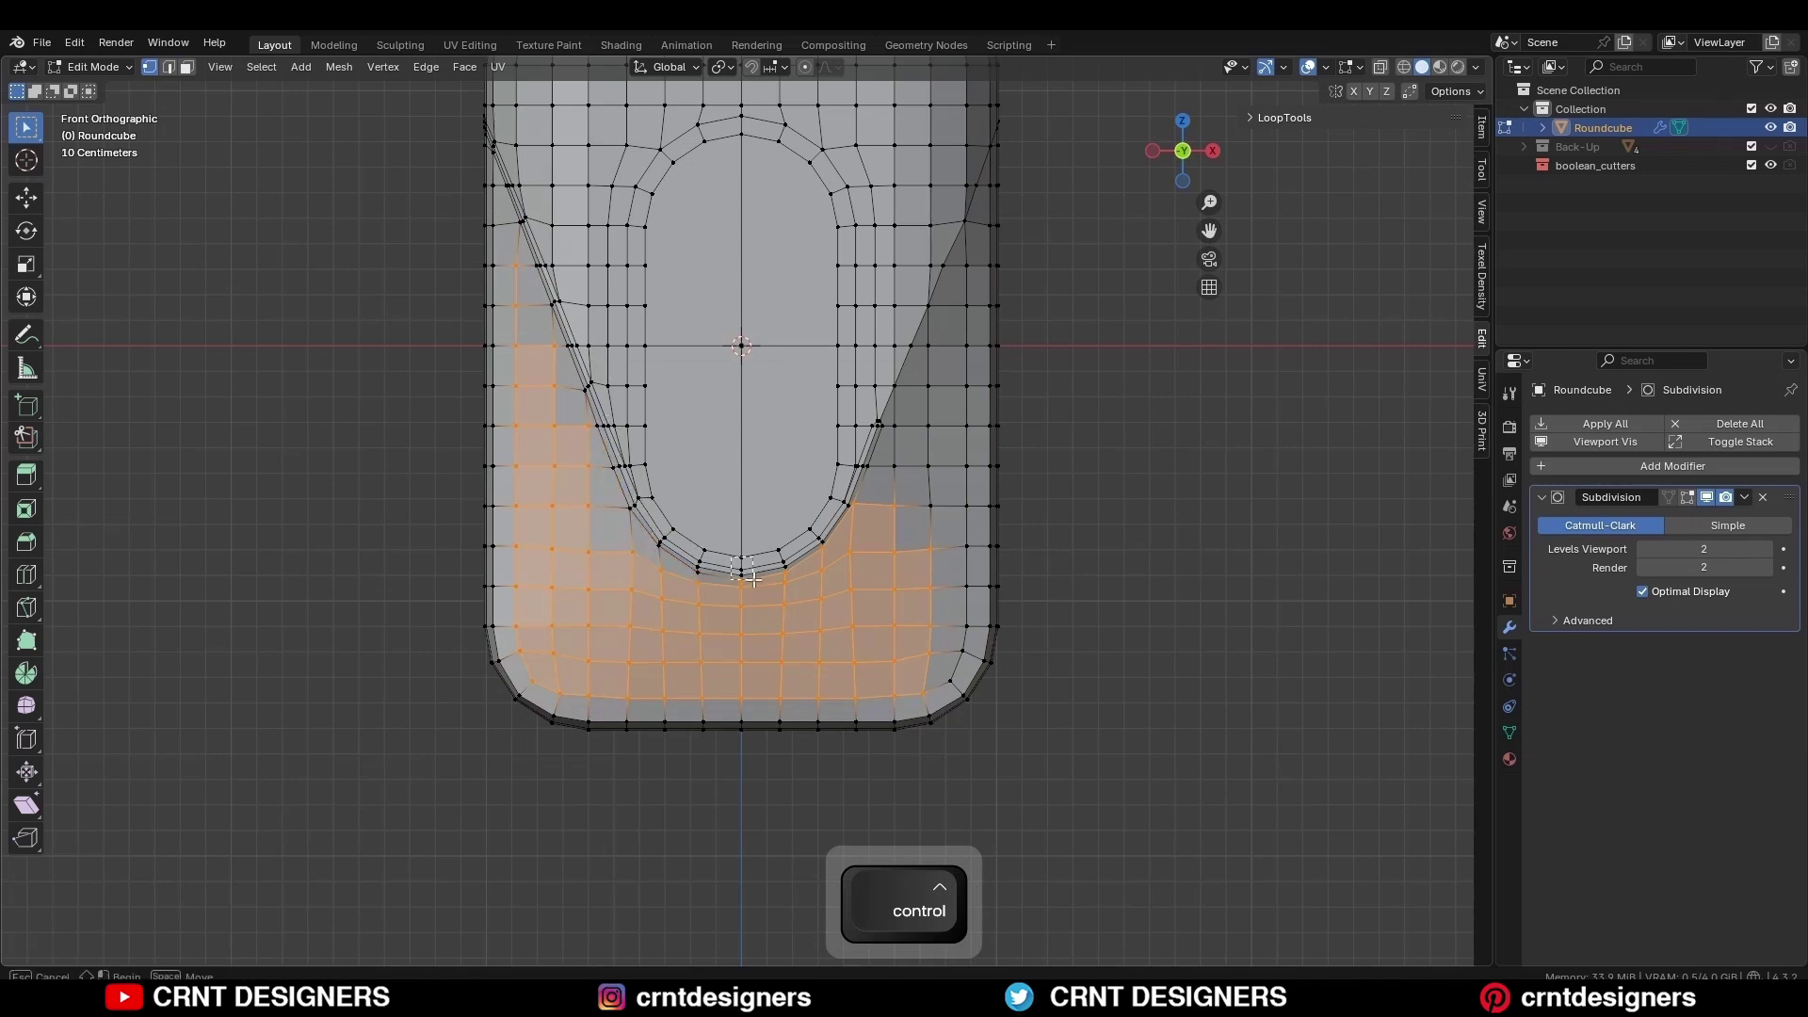
key(ctrl+v)
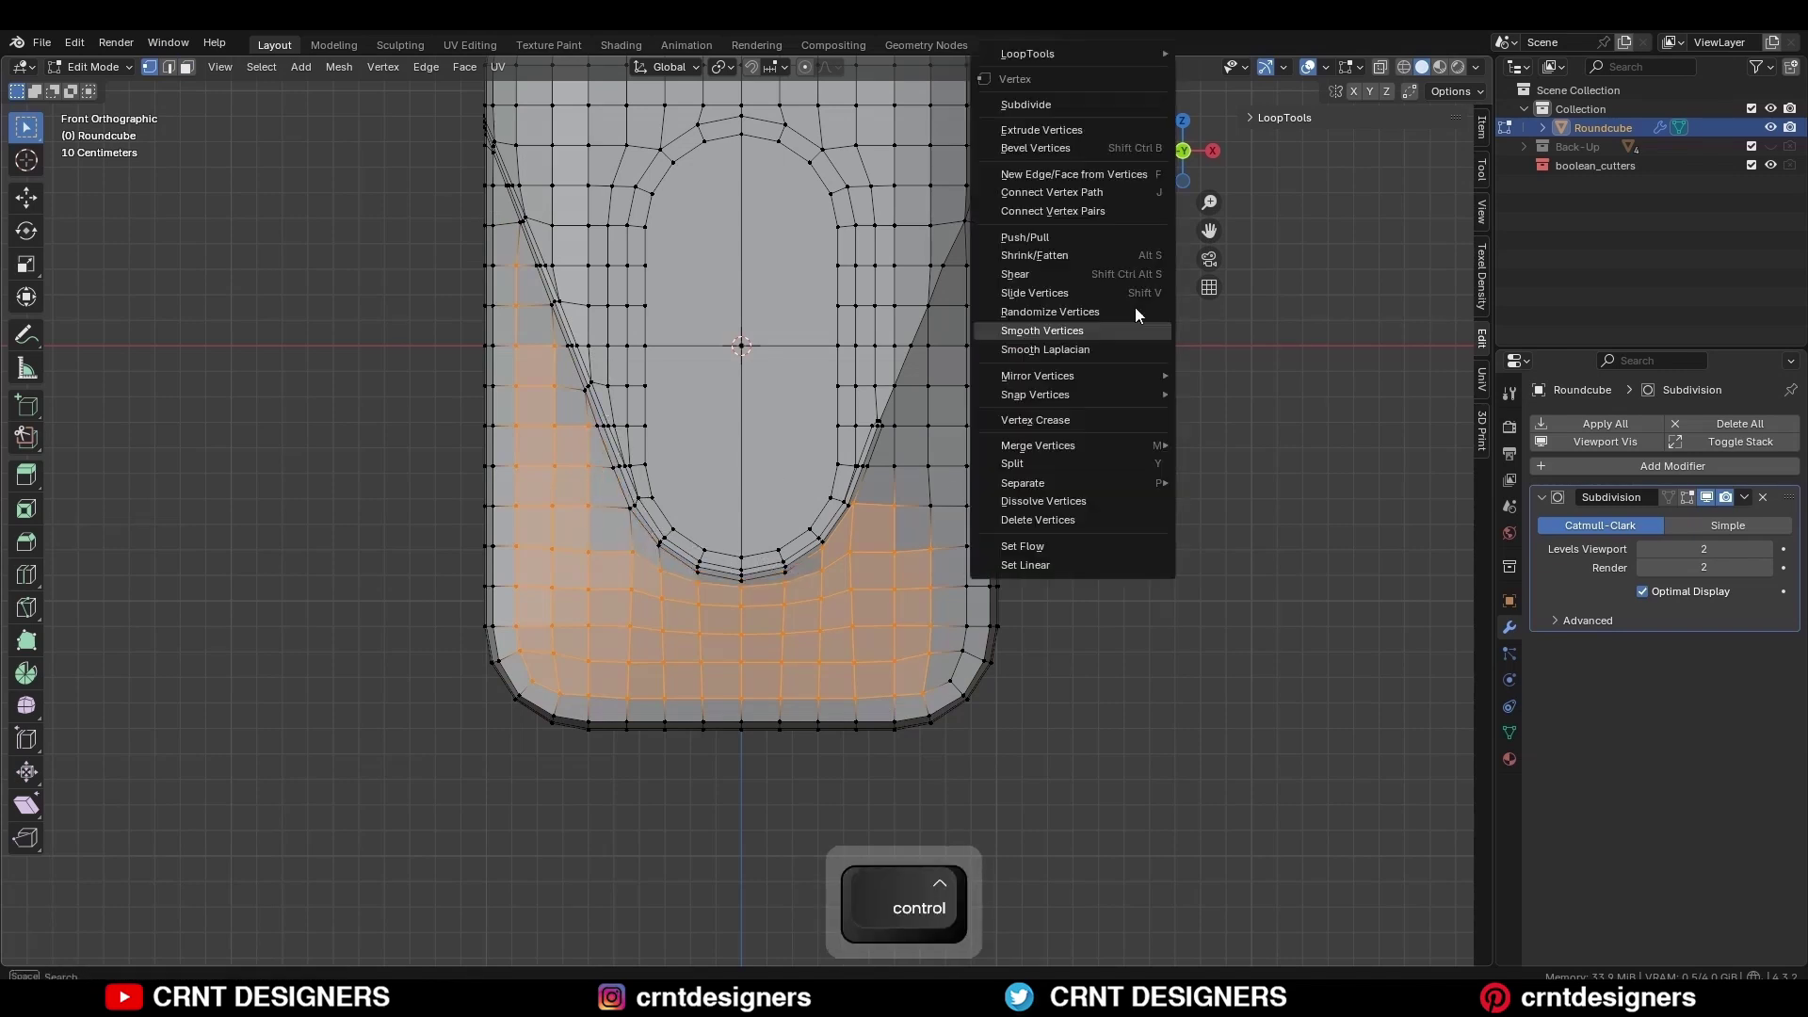
click(1122, 329)
right_click(1251, 342)
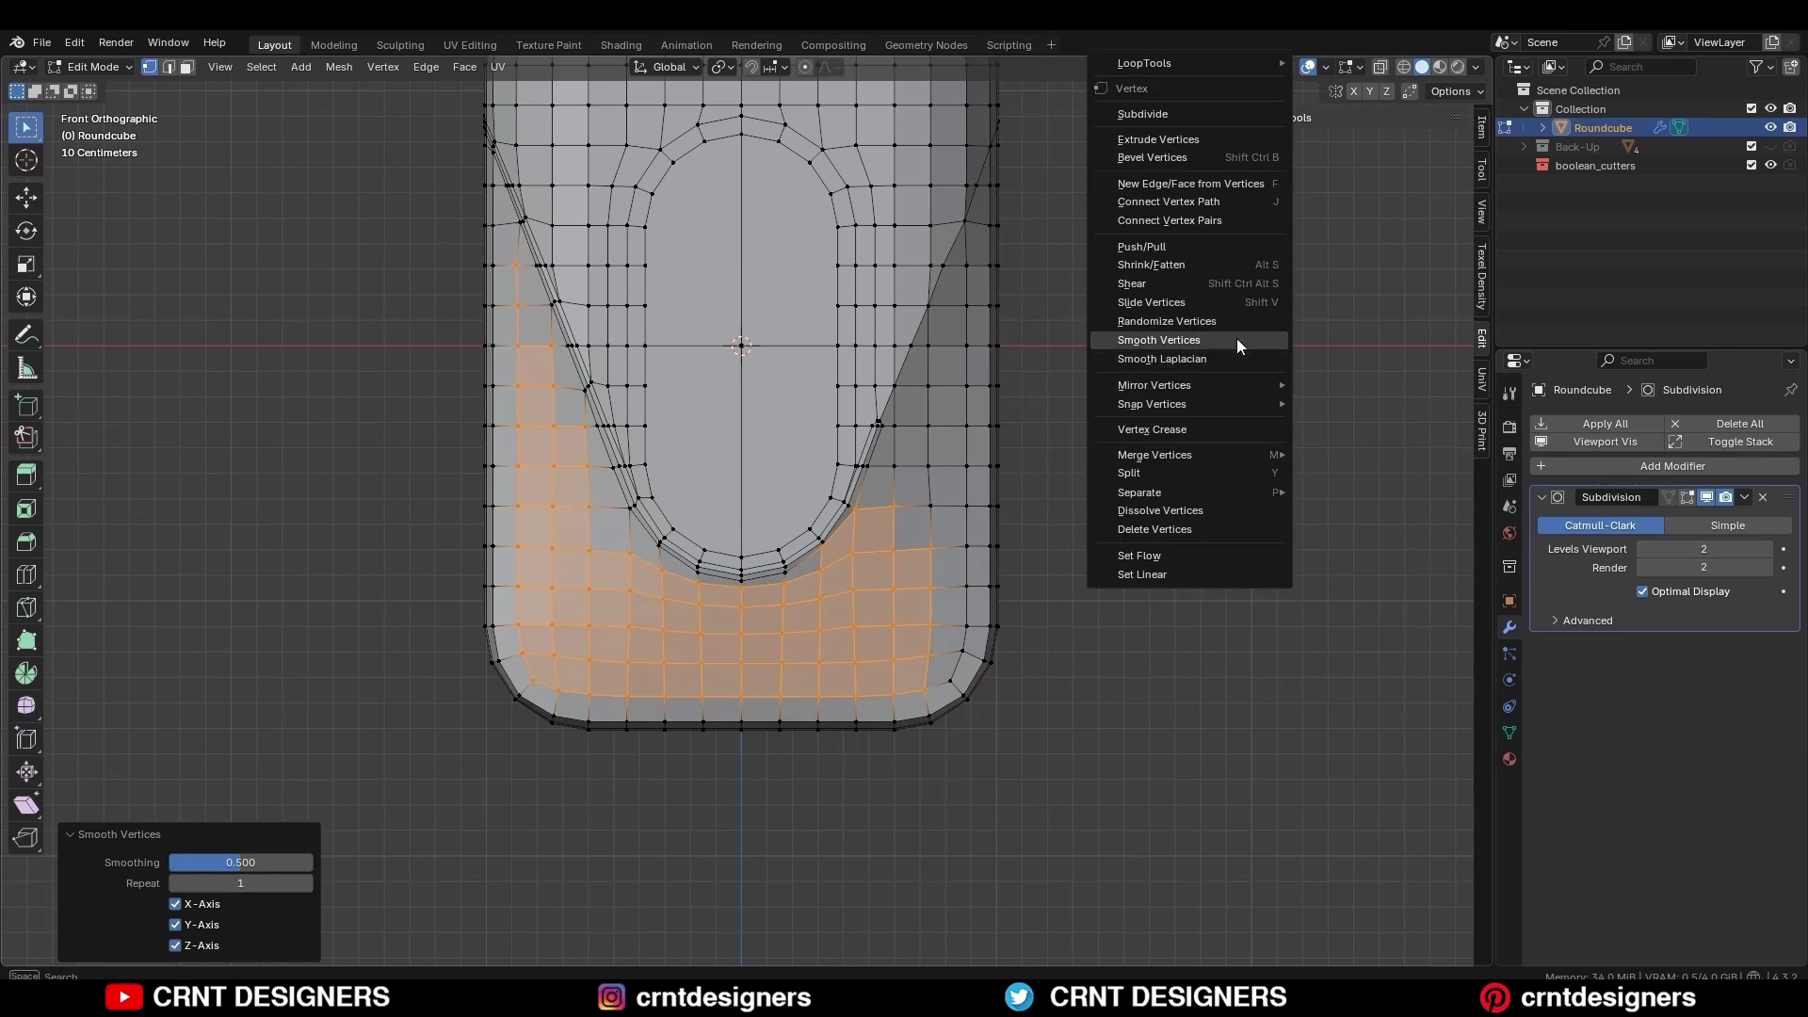
click(1236, 338)
click(1218, 333)
middle_drag(708, 518, 884, 593)
key(Tab)
key(alt+shift+z)
middle_drag(657, 420, 758, 408)
- Select the side edge loop crossing the diagonal bevel again and flatten it by scaling to 0 along Y
key(alt+shift+z)
scroll(674, 452, up, 2)
key(Tab)
alt+shift+click(704, 378)
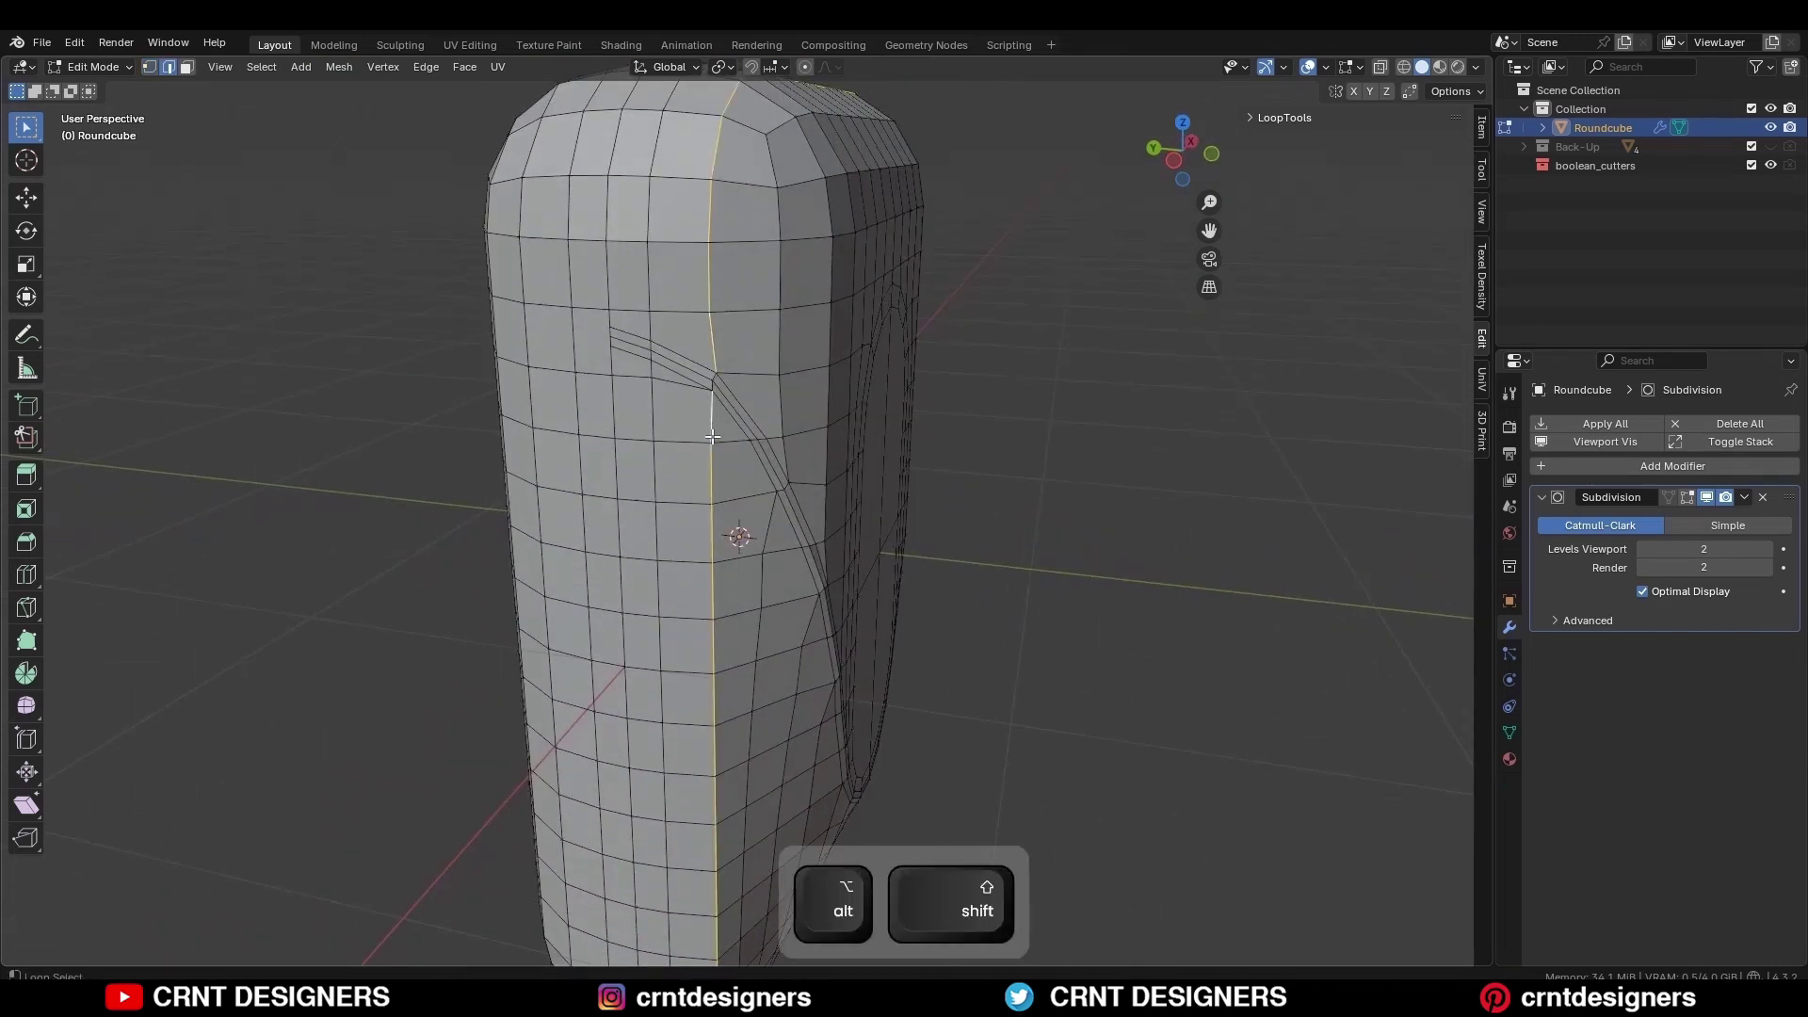
scroll(845, 368, down, 3)
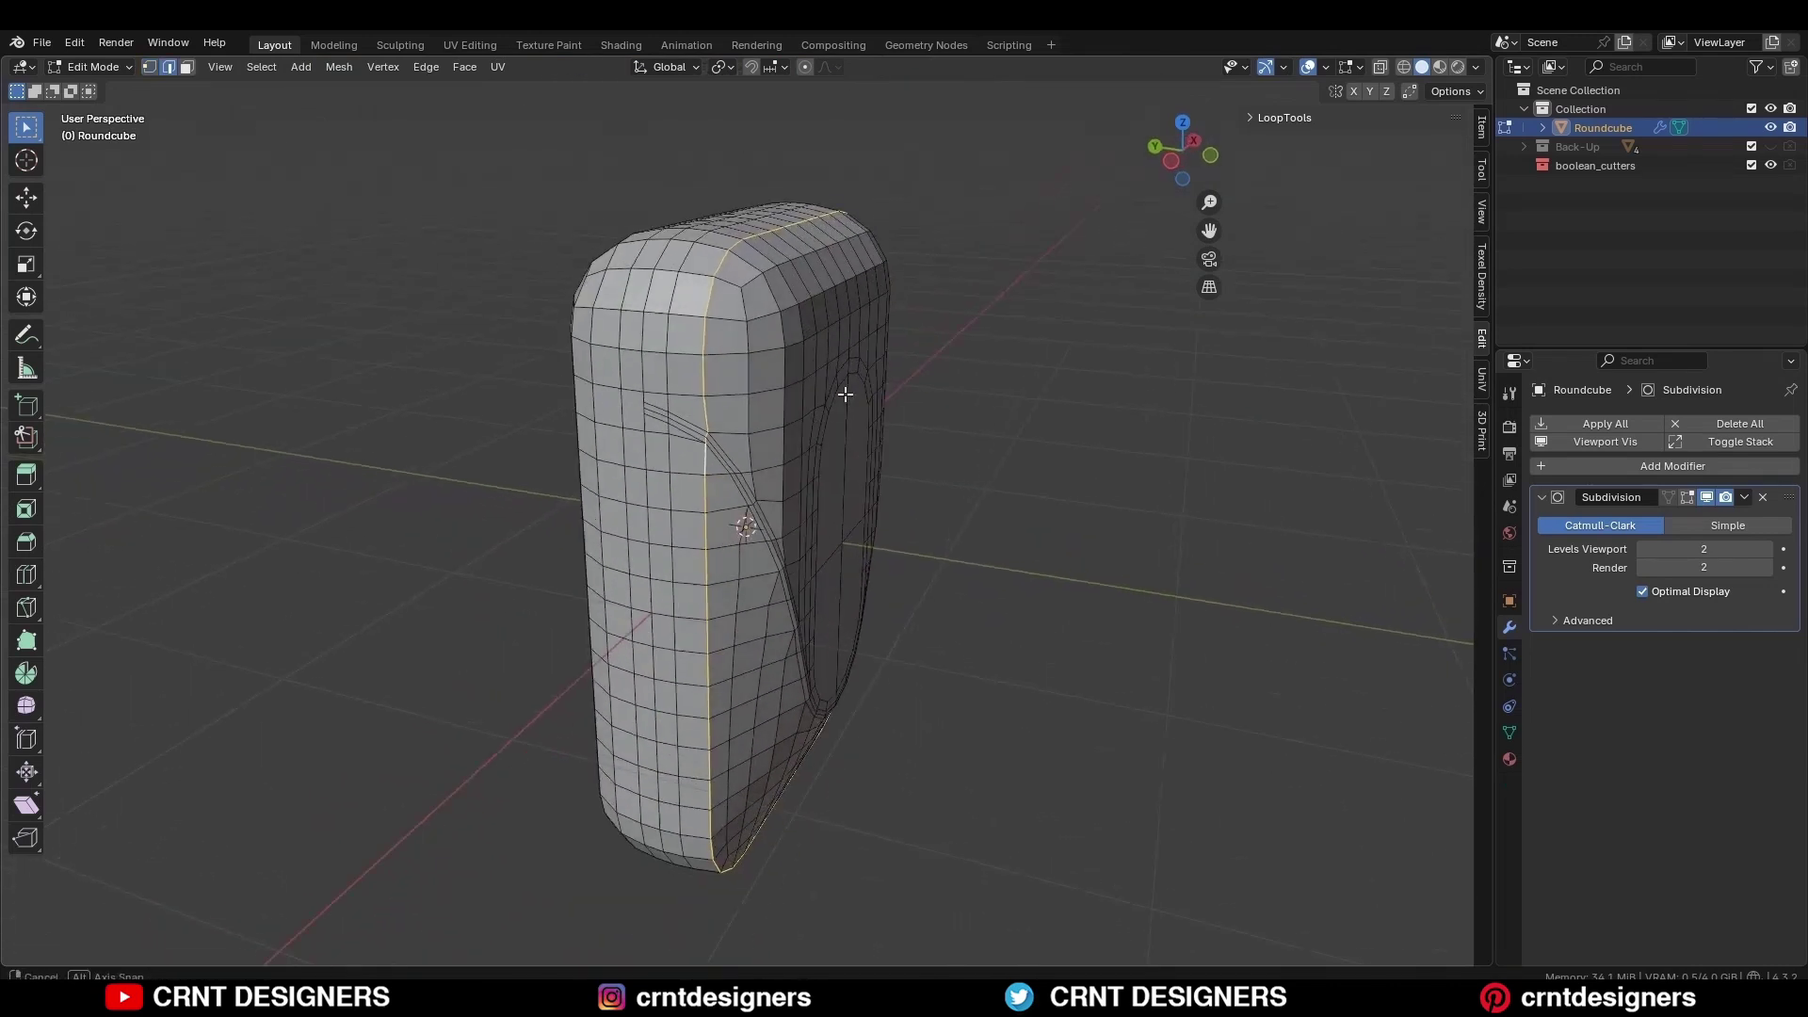
key(s)
key(y)
key(0)
click(878, 409)
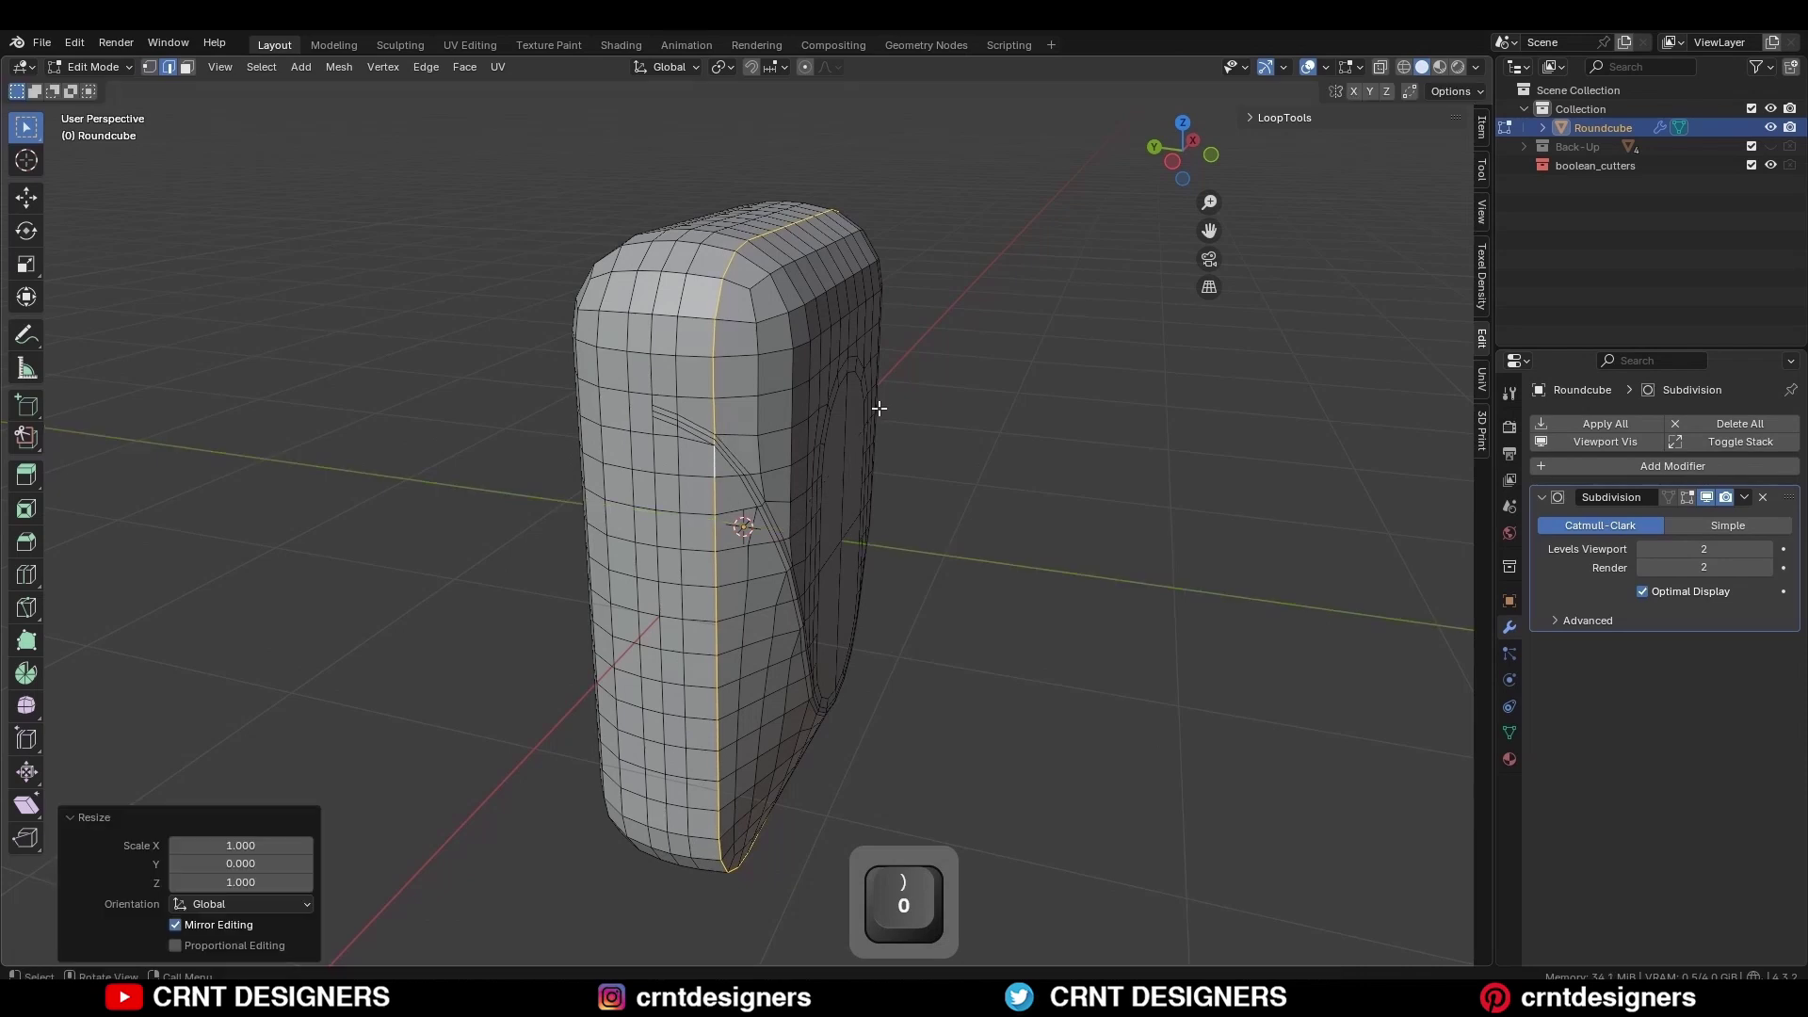
- Merge the bevel vertices at the diagonal's upper end on the side edge loop at their center
click(772, 392)
key(1)
drag(728, 339, 684, 254)
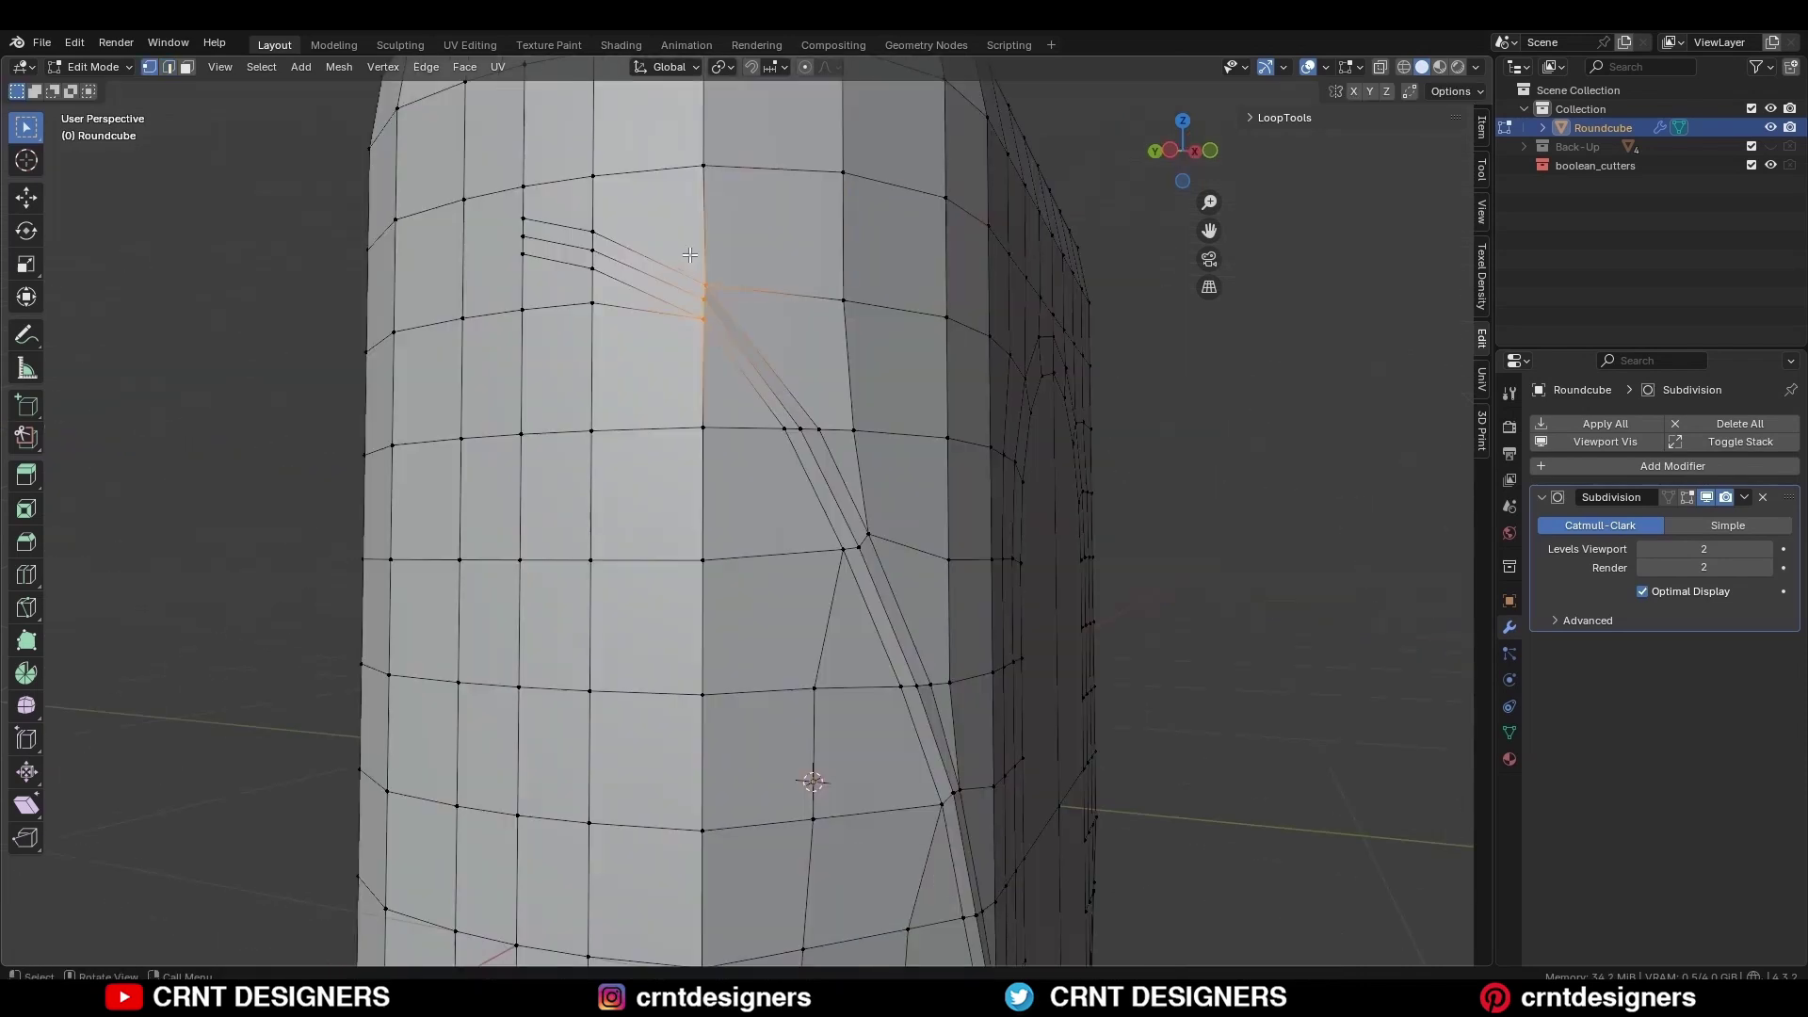
key(m)
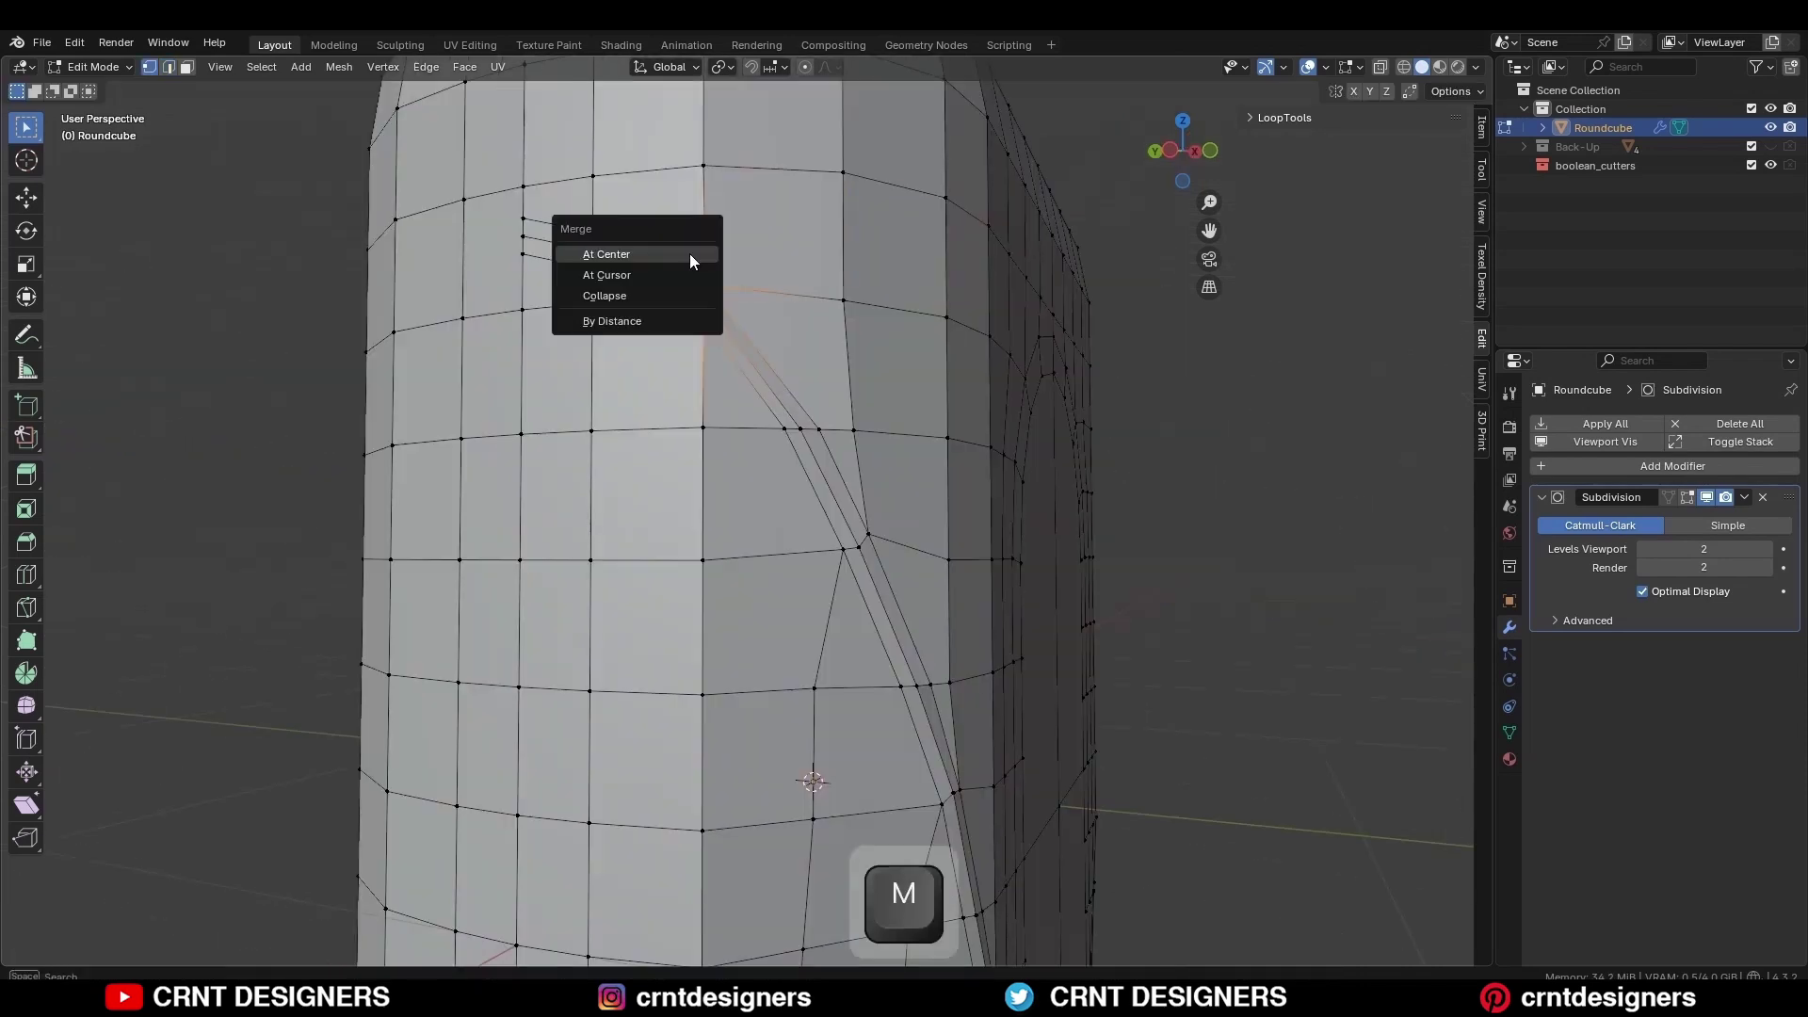
click(688, 254)
- Dissolve the three leftover bevel edge strands on the block's side beyond the merged vertex
key(2)
alt+shift+click(627, 280)
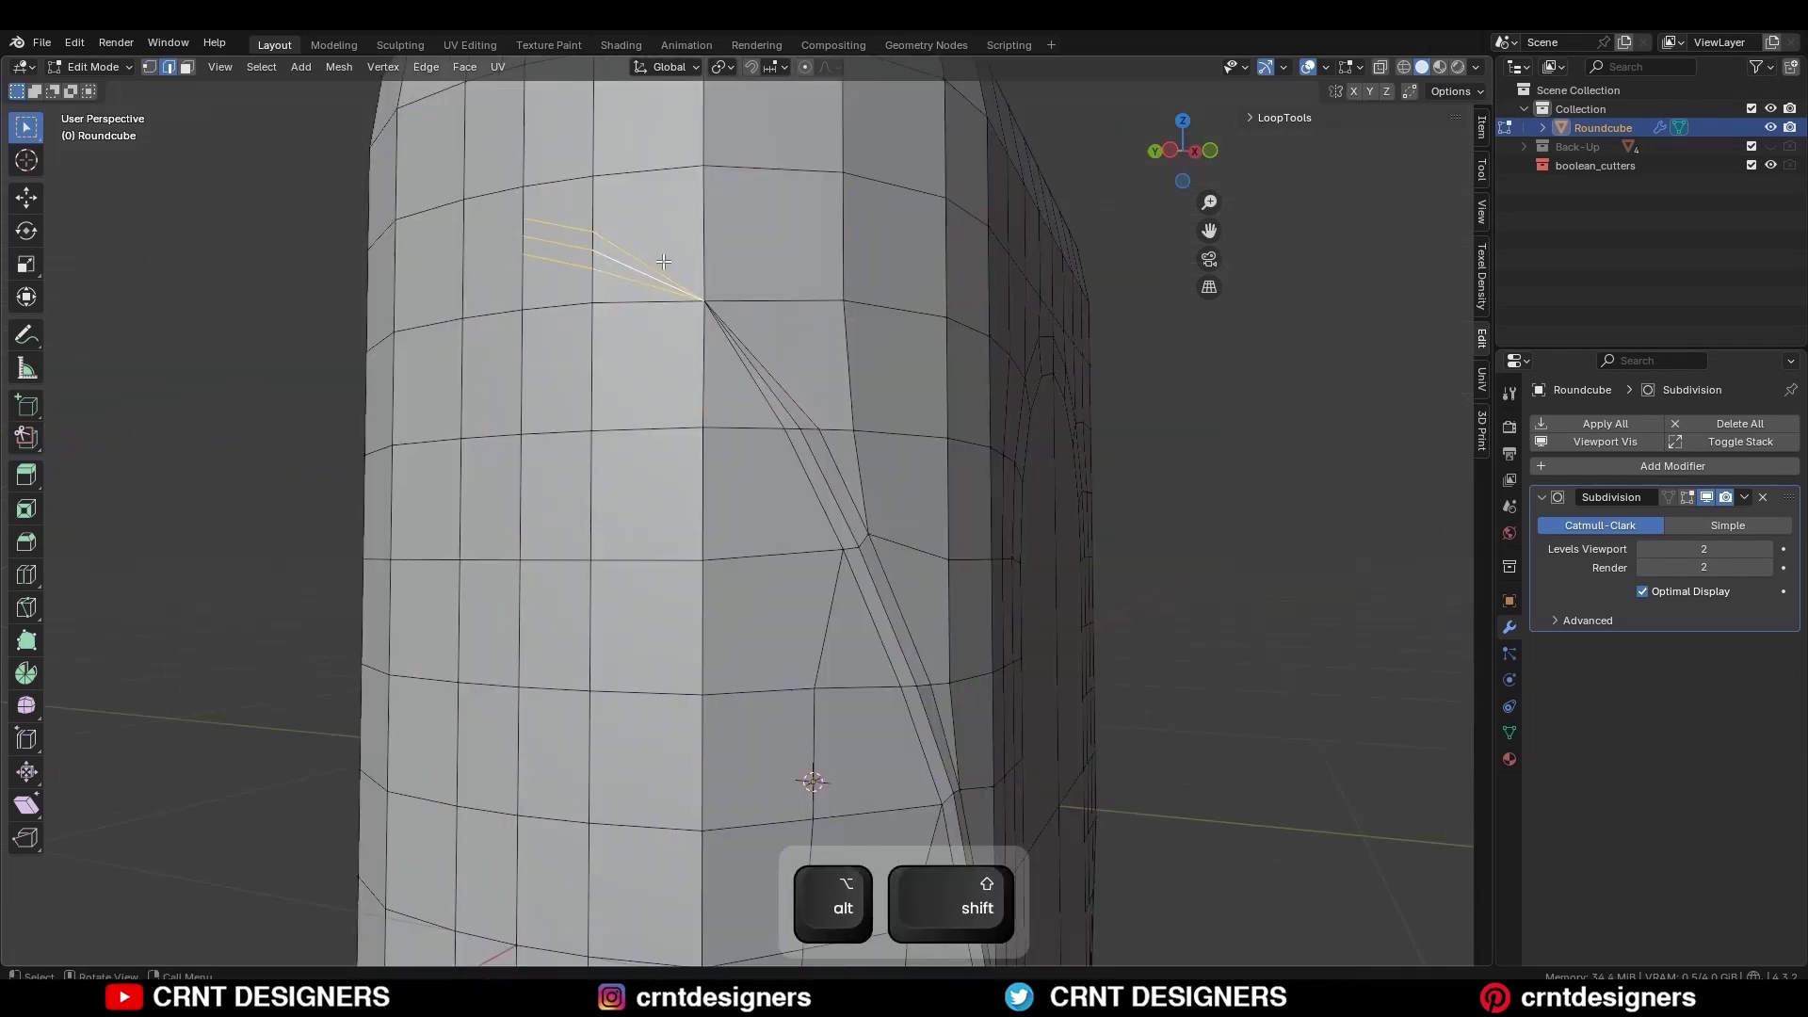
key(ctrl+x)
- Bevel the edge loop around the block behind the sloped front with a width of 0.012 m and 2 segments
scroll(726, 266, down, 2)
mouse_move(726, 267)
middle_down()
mouse_move(811, 287)
mouse_move(791, 335)
middle_up()
mouse_move(716, 377)
shift+middle_down()
mouse_move(700, 219)
mouse_move(692, 269)
shift+middle_up()
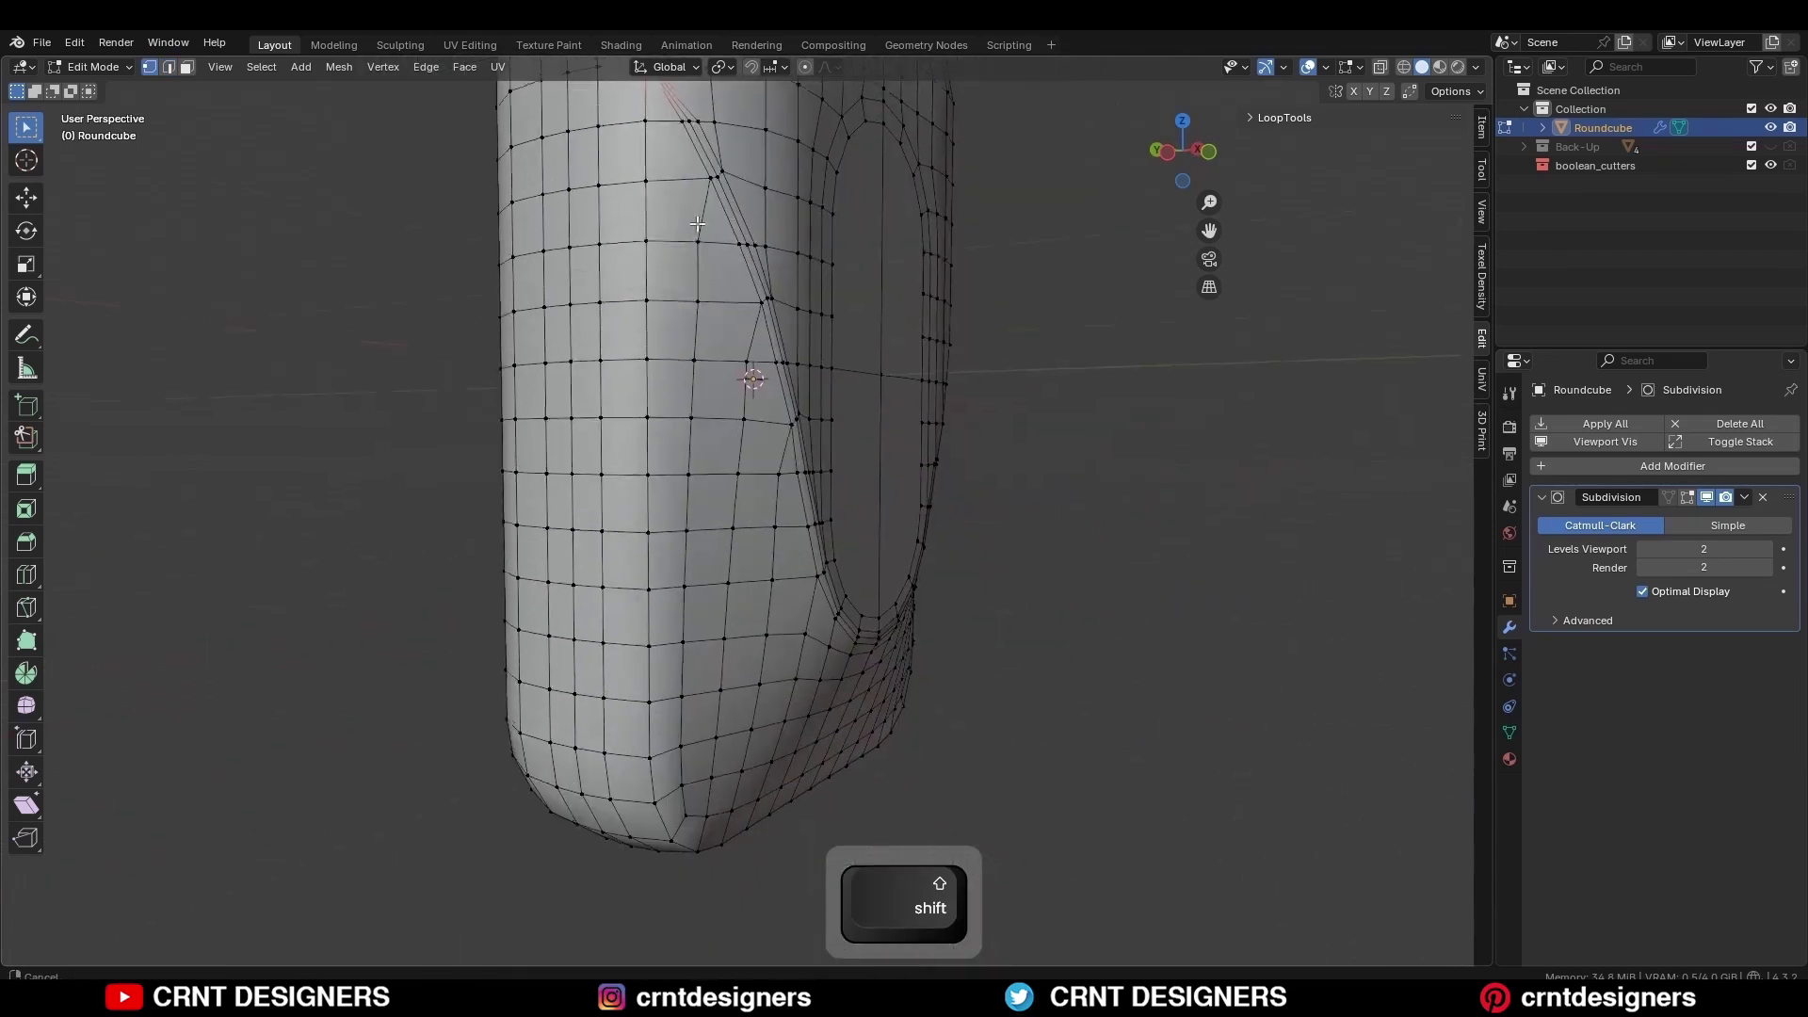
key(2)
alt+click(647, 216)
scroll(692, 269, down, 1)
alt+shift+click(636, 153)
shift+middle_drag(720, 189, 738, 363)
shift+middle_drag(843, 525, 932, 489)
key(ctrl+b)
click(928, 408)
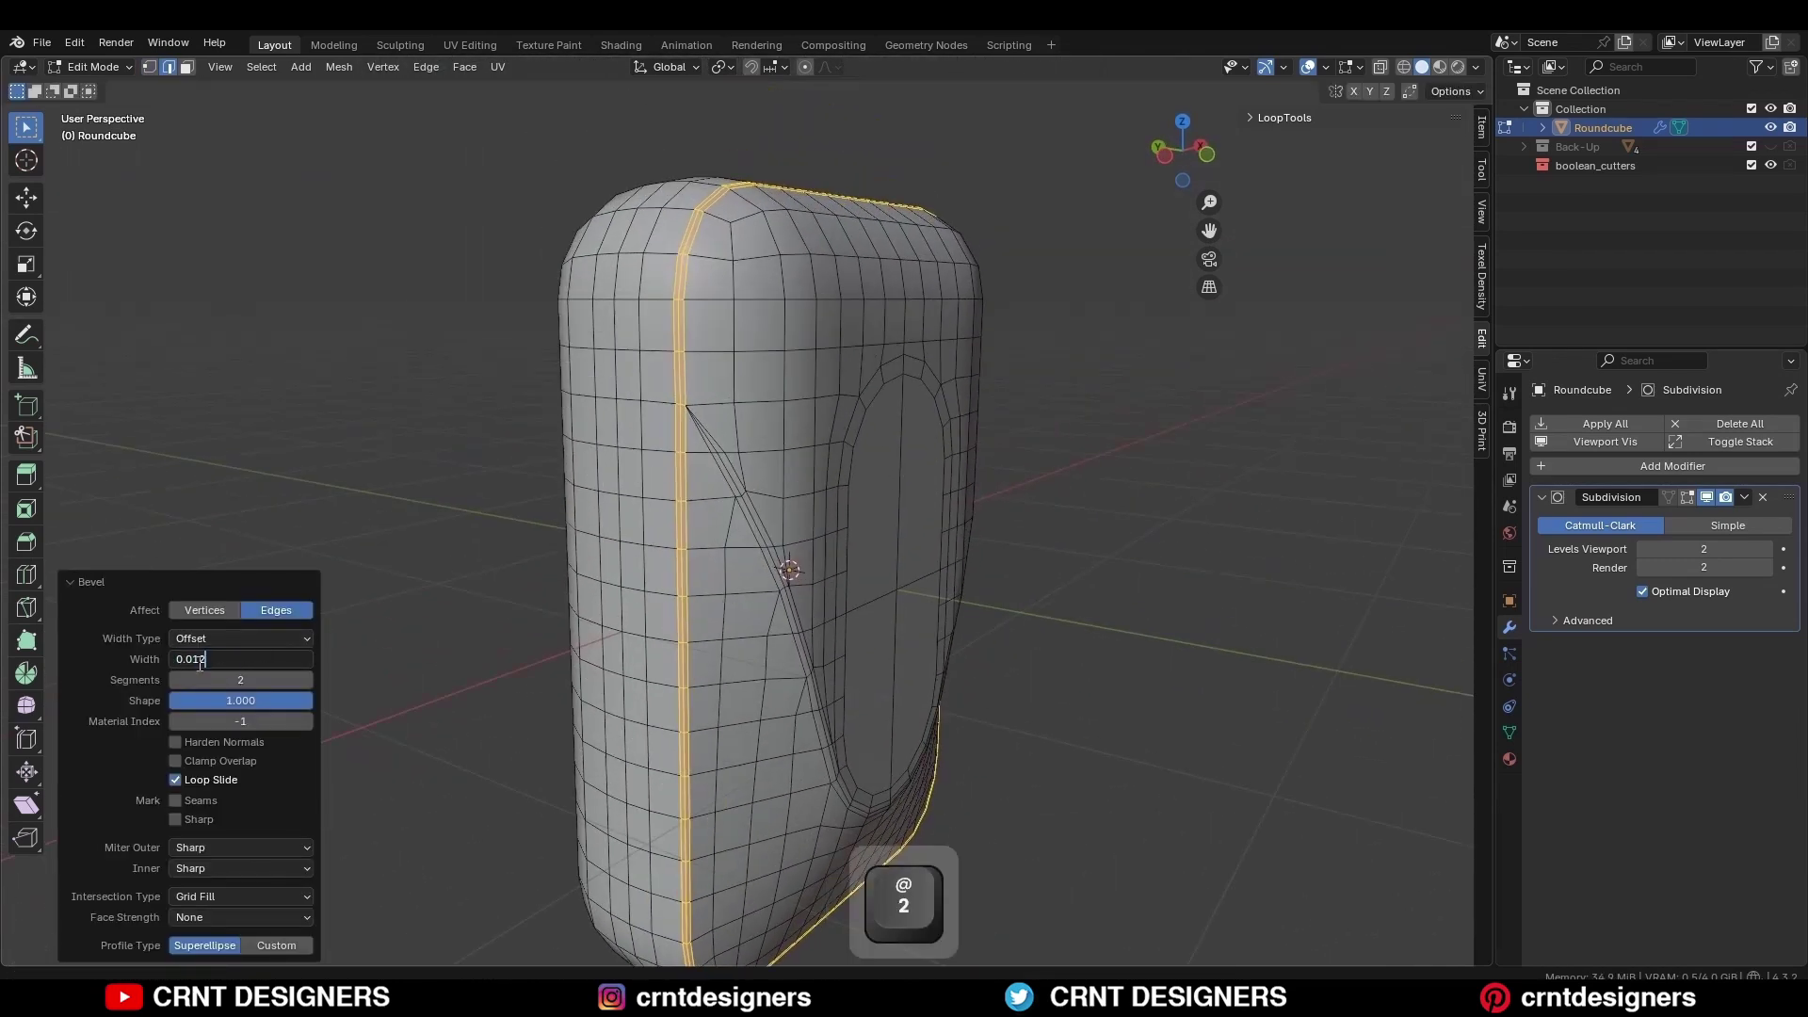
click(830, 346)
- Examine the subdivided block's shading in Object Mode with the overlays hidden
key(Tab)
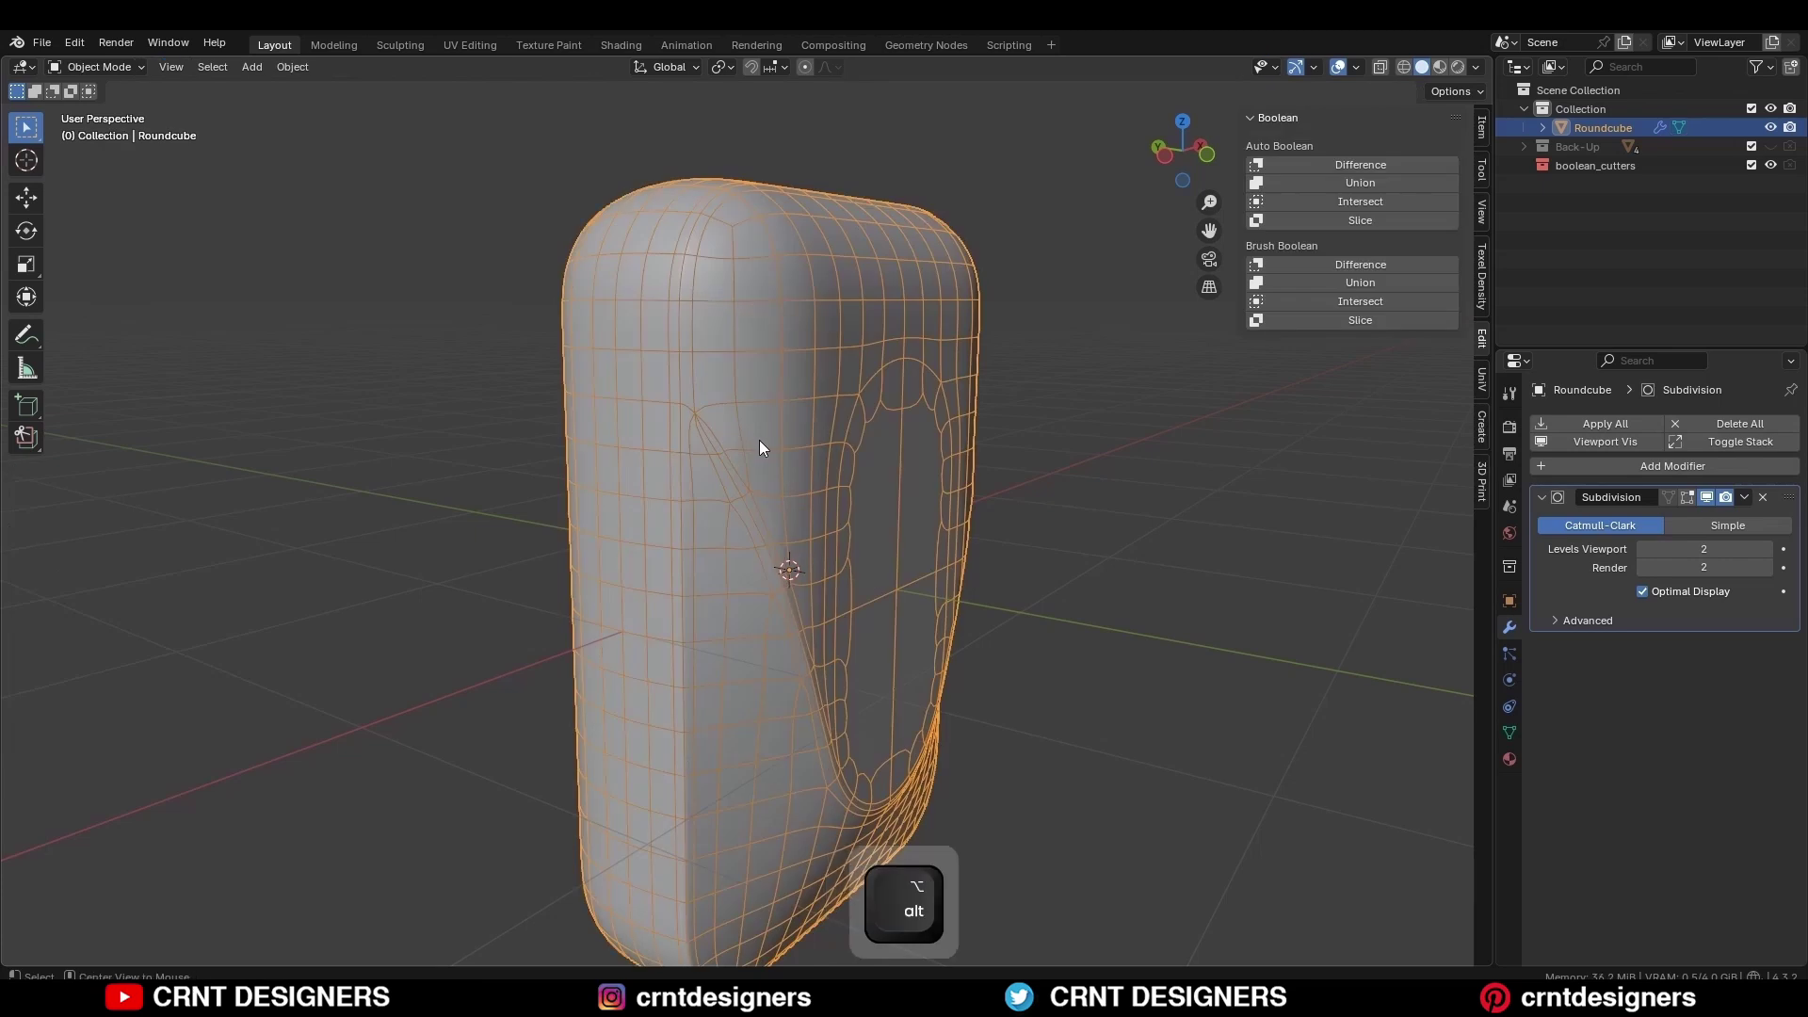
key(alt+shift+z)
scroll(774, 455, down, 3)
mouse_move(774, 456)
middle_down()
mouse_move(657, 427)
mouse_move(663, 444)
mouse_move(751, 444)
middle_up()
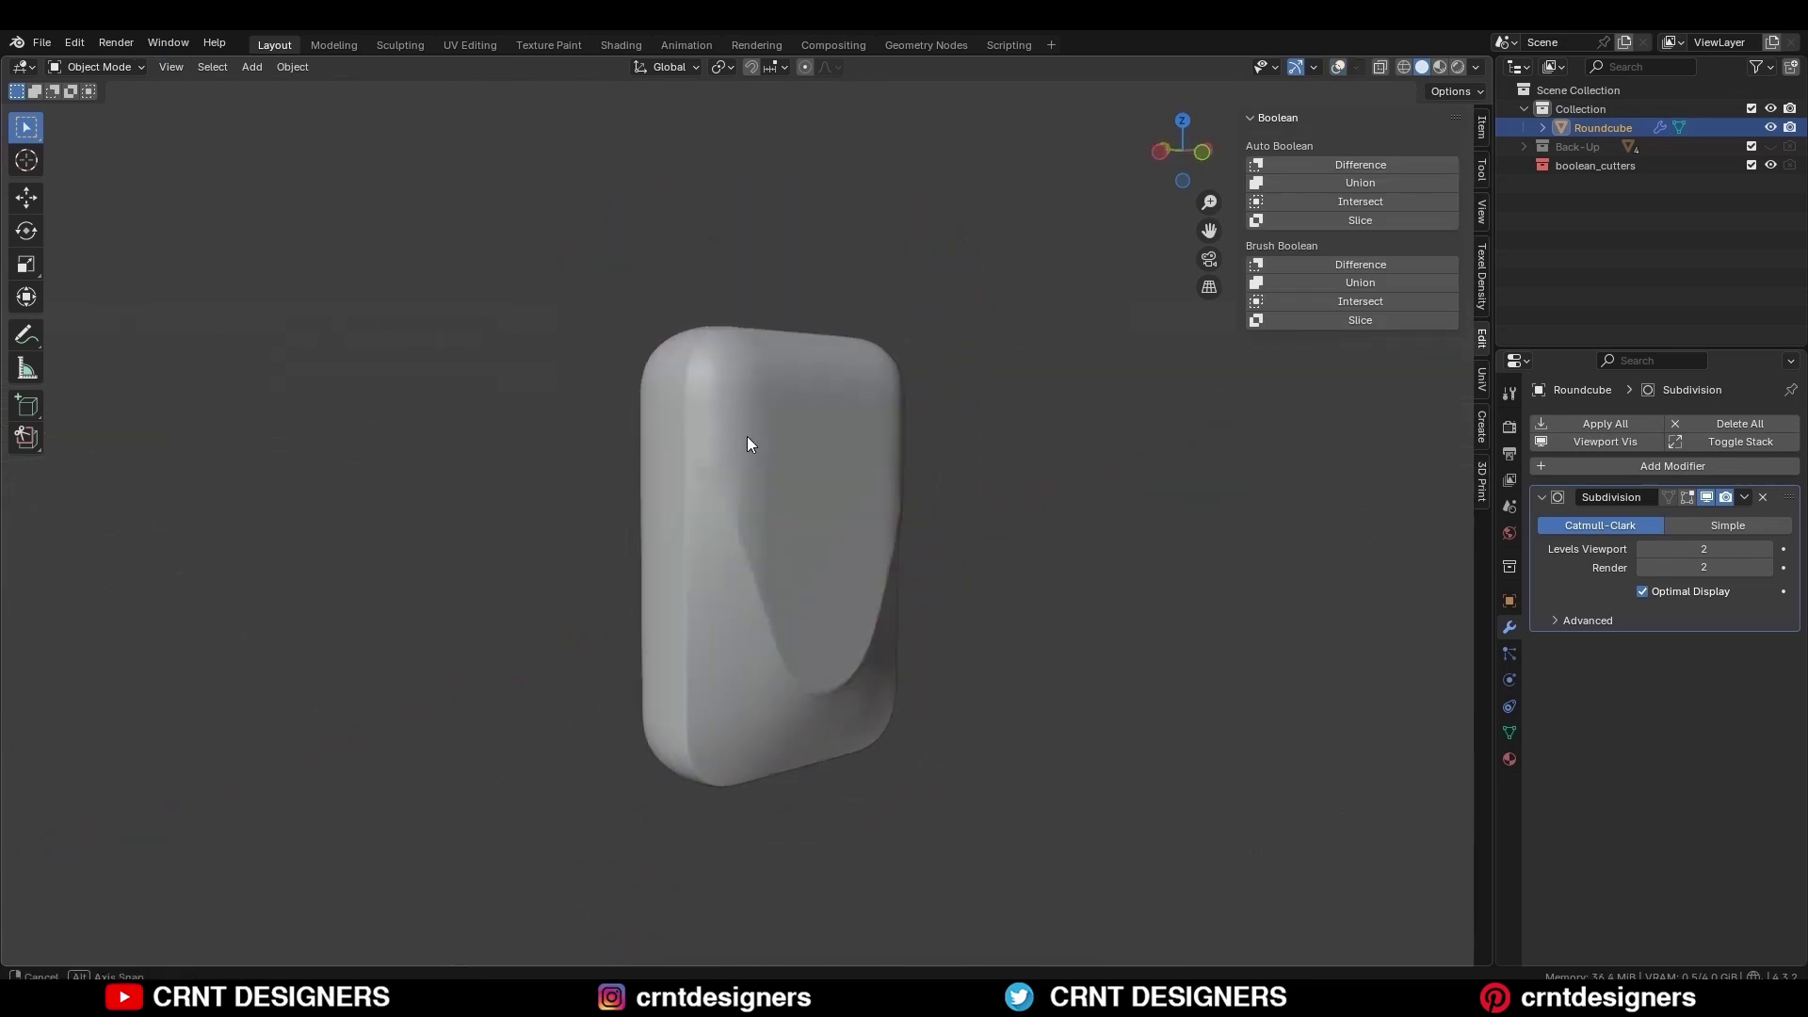
scroll(766, 452, up, 3)
key(shift+alt+z)
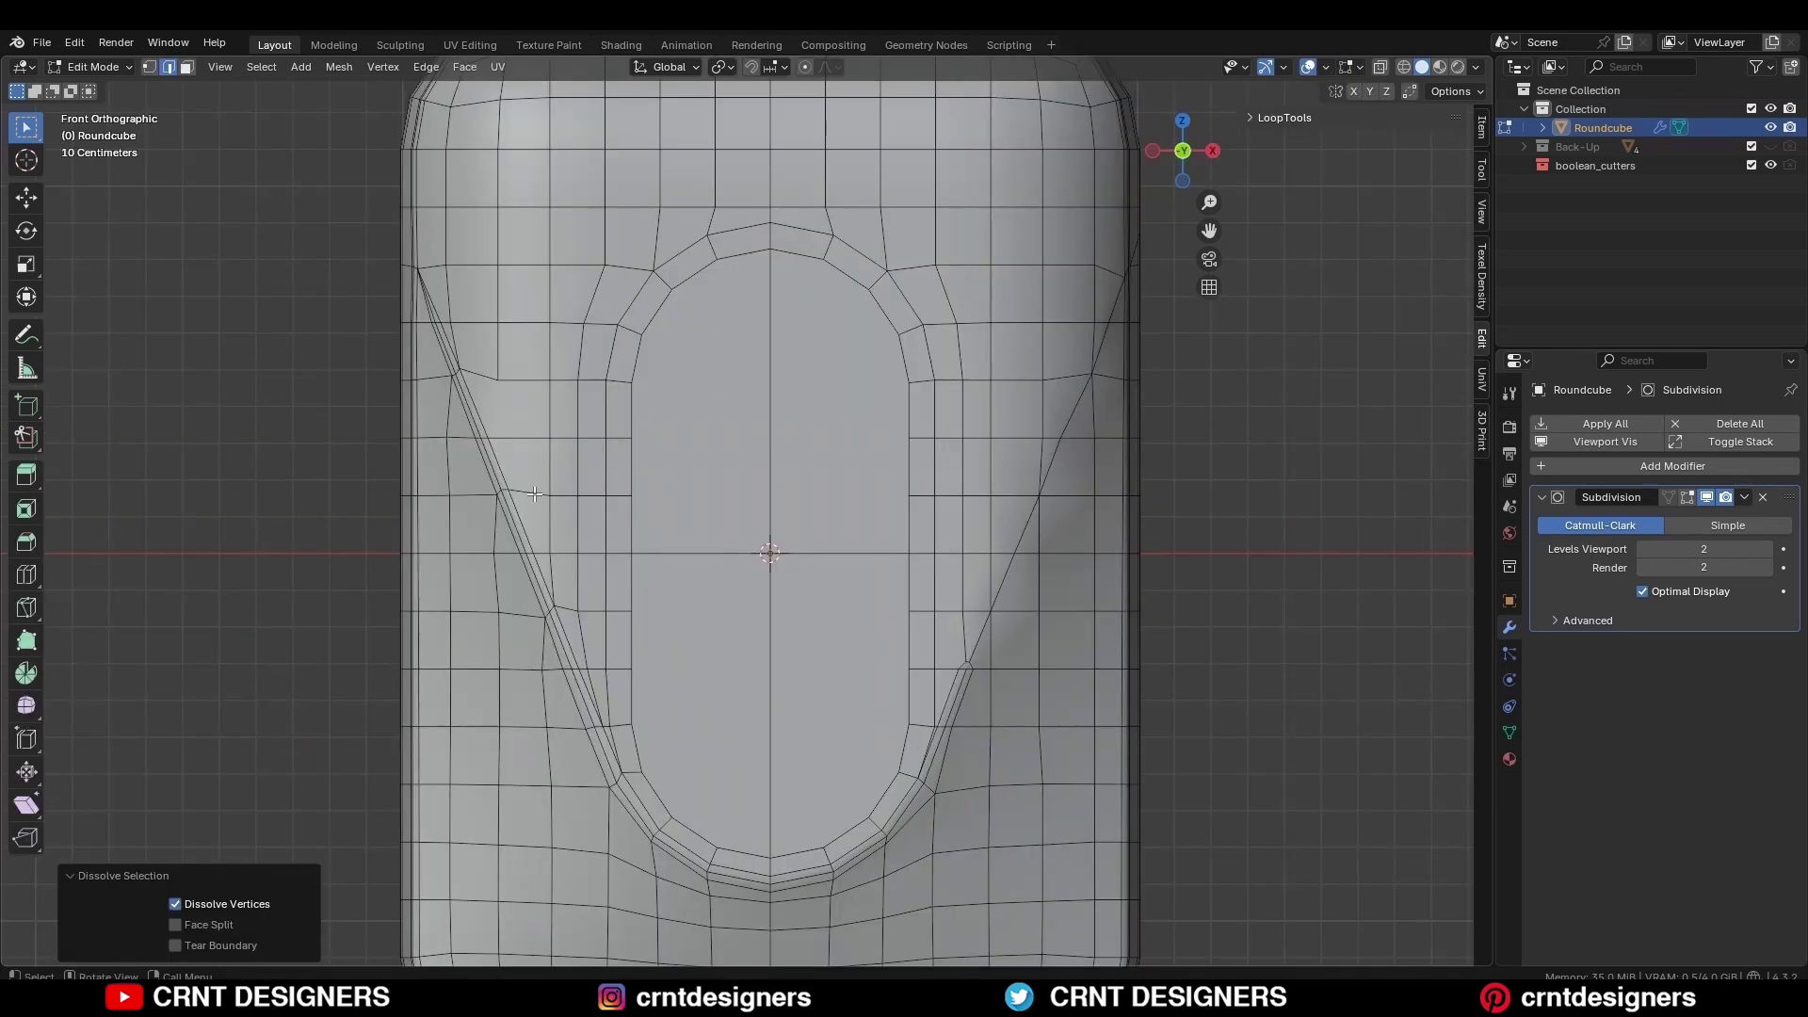
- Add one centered loop cut through the faces between the left diagonal and the capsule outline
shift+middle_drag(534, 494, 569, 466)
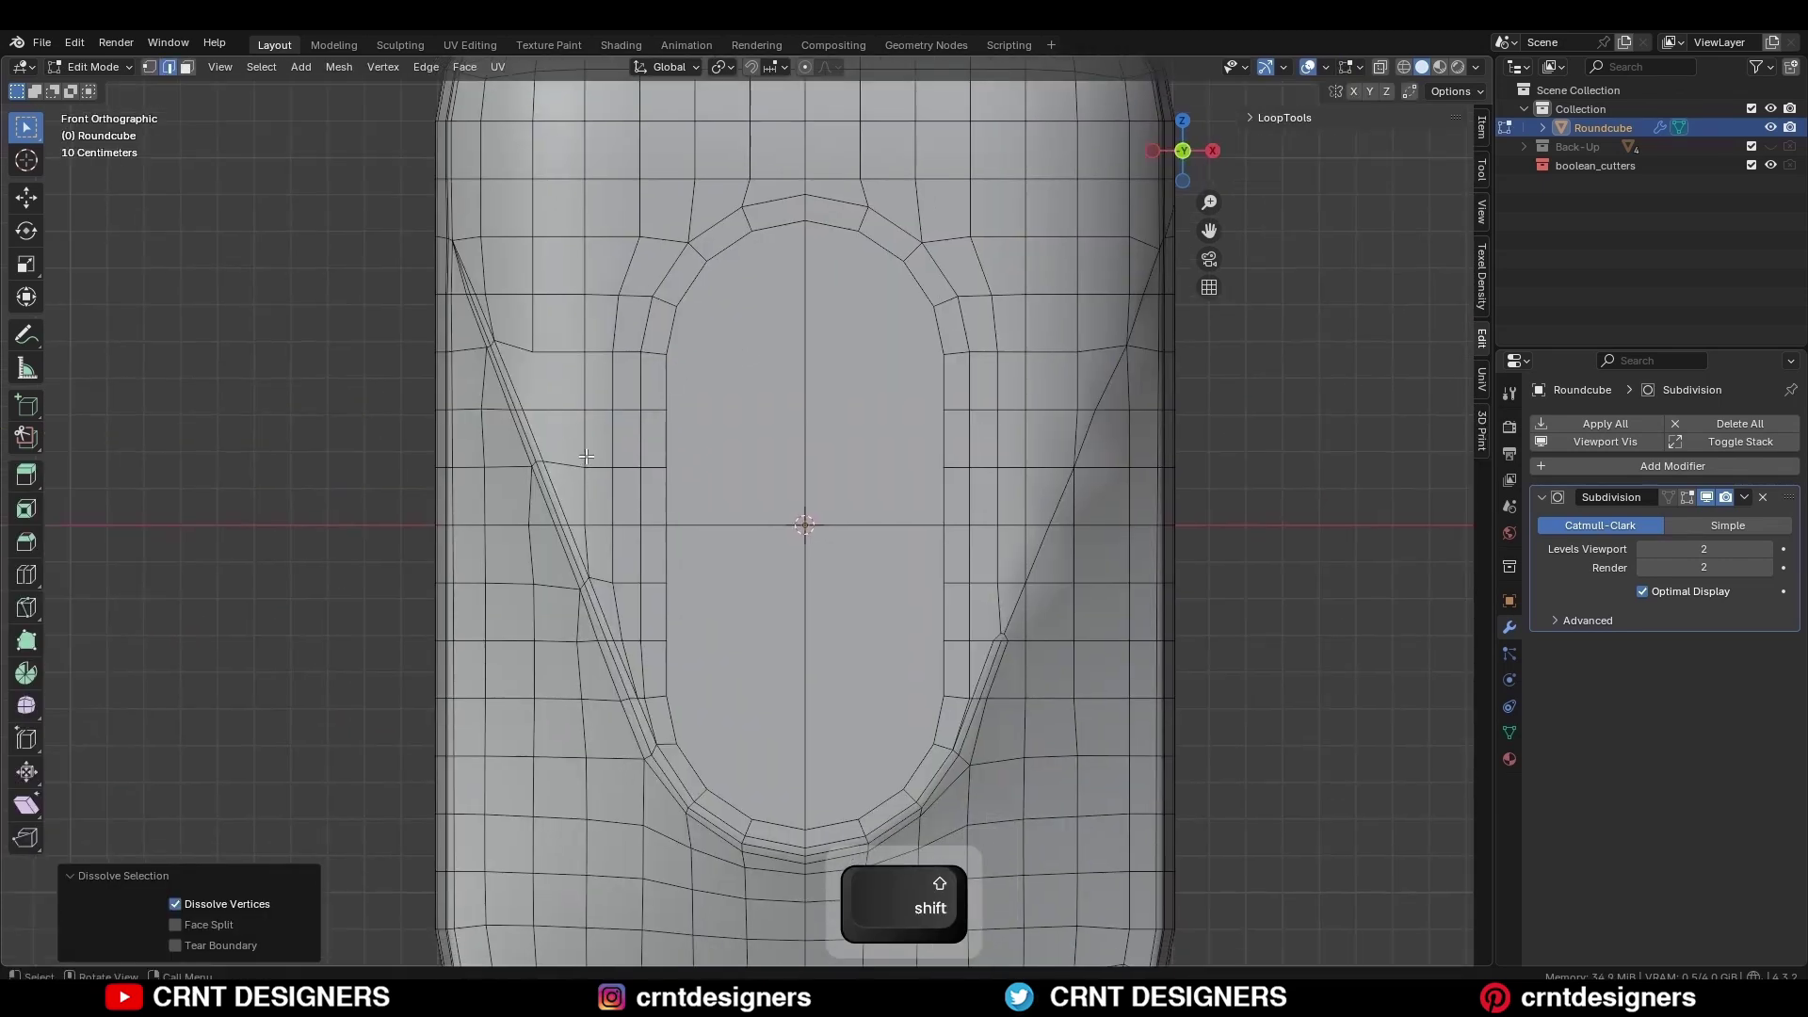
key(ctrl+r)
click(584, 457)
right_click(584, 458)
click(554, 409)
key(2)
- Dissolve the vertical edge path beside the capsule's left side and replace it with one centered loop cut
middle_drag(553, 365, 668, 678)
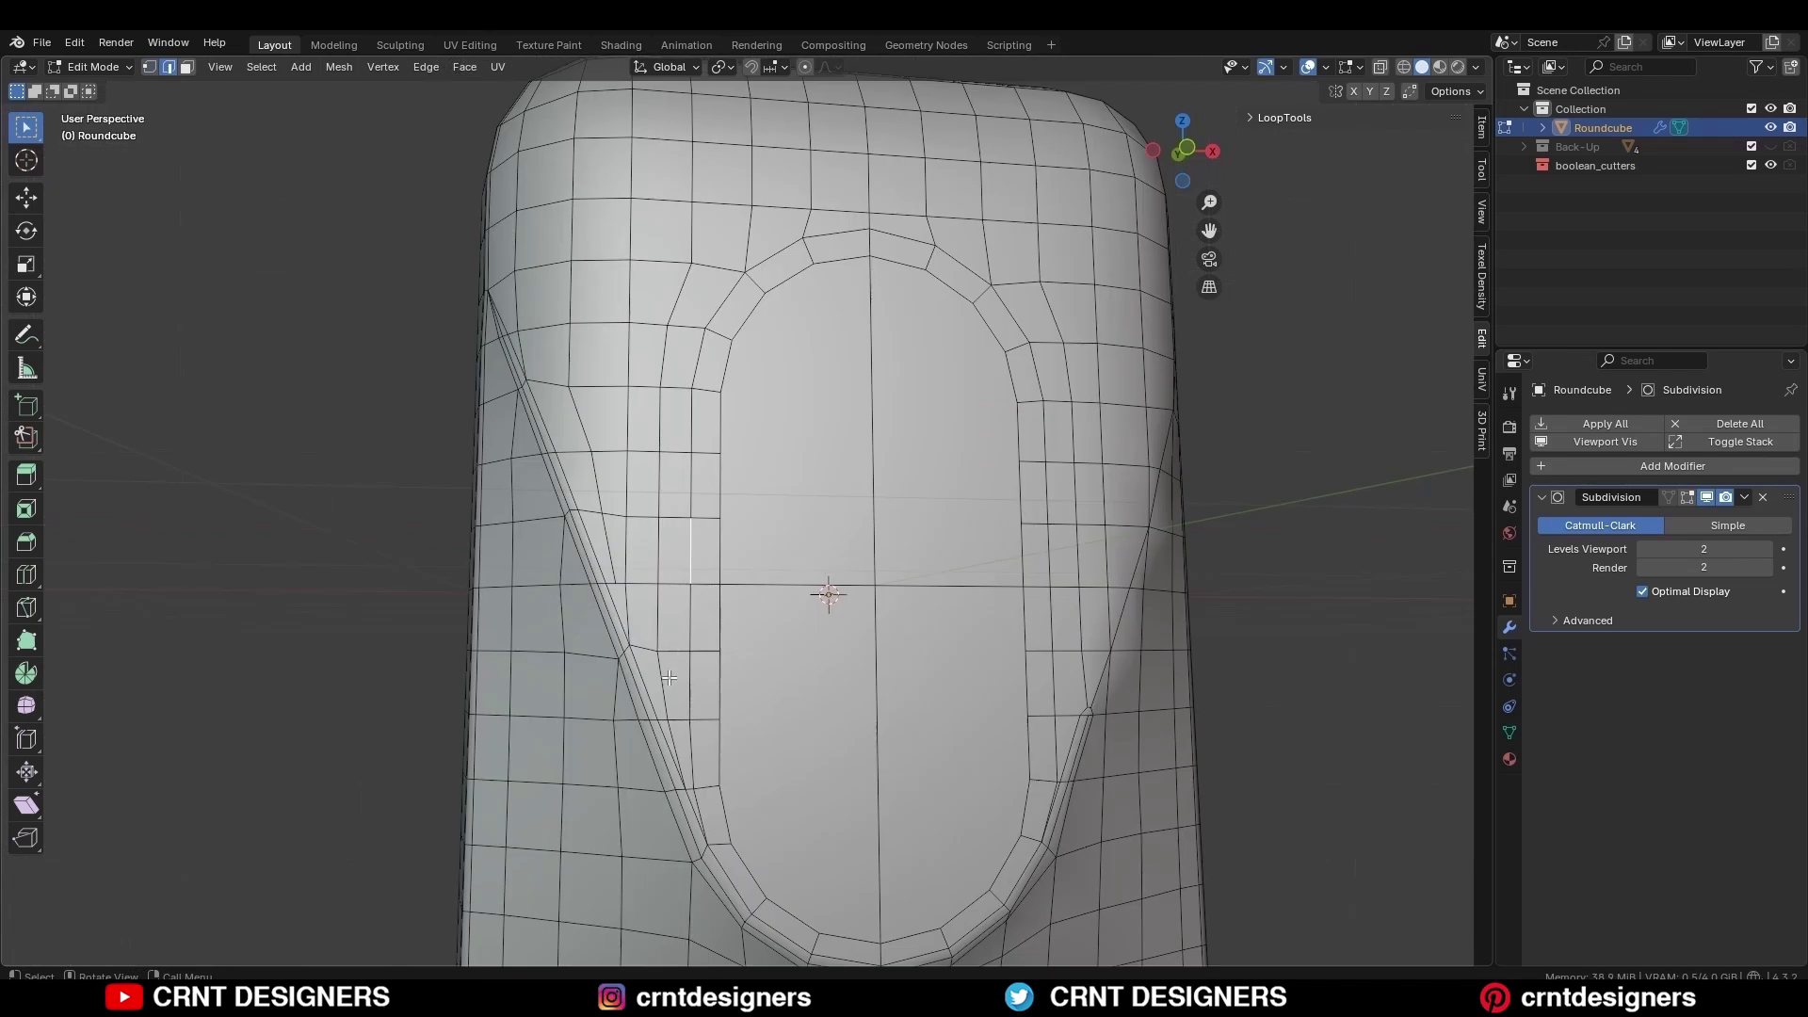
click(670, 700)
ctrl+shift+click(677, 294)
key(ctrl+x)
key(ctrl+r)
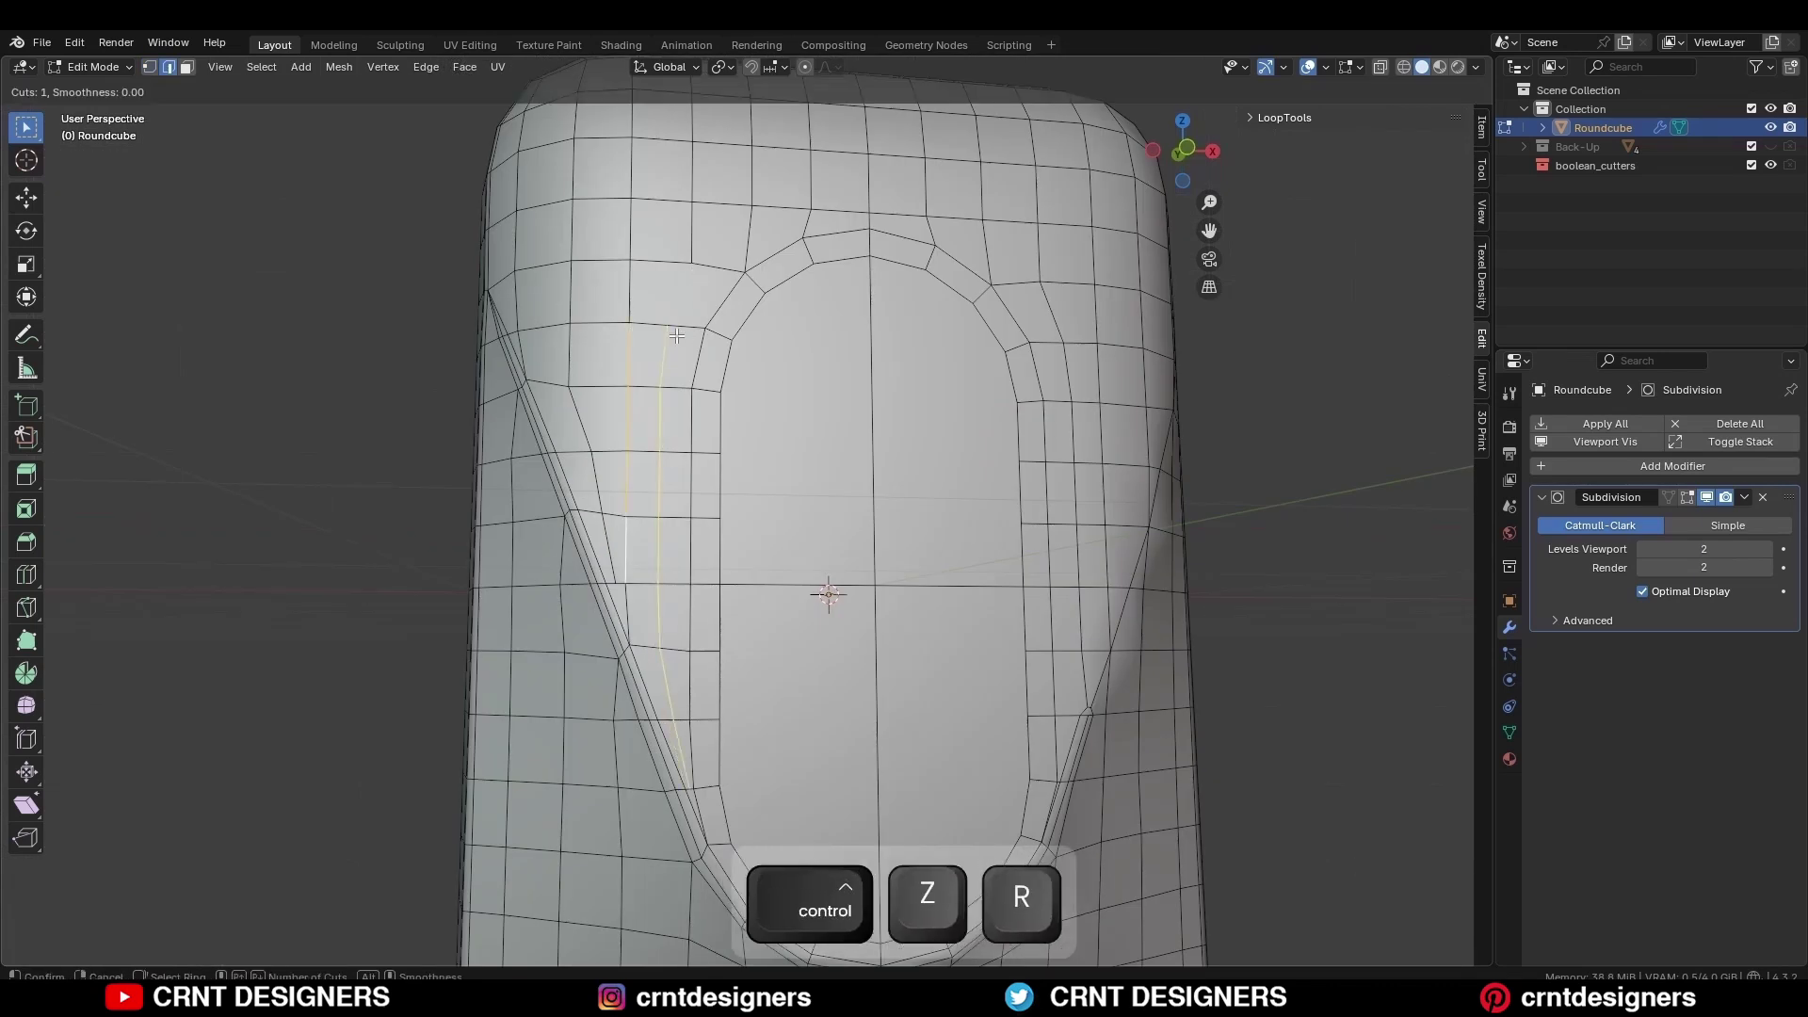
click(676, 306)
right_click(676, 304)
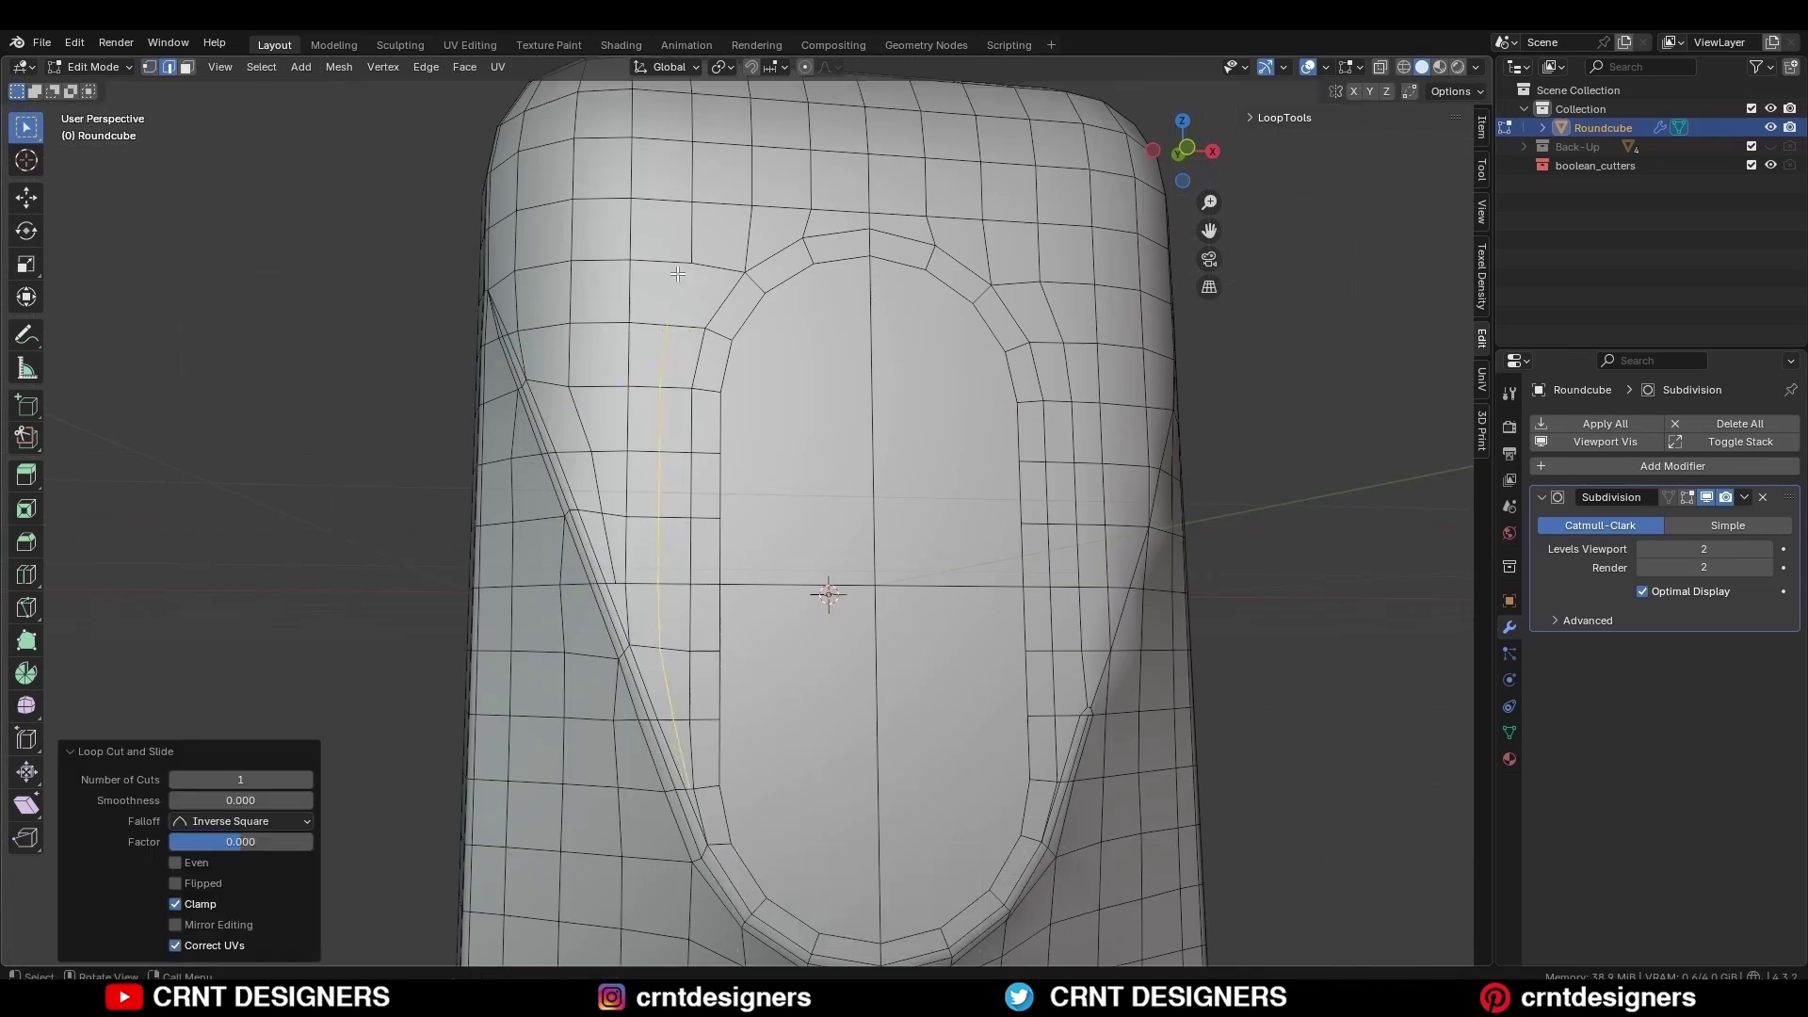
- Connect the upper end of the new edge loop to the vertex above it, beside the capsule's upper left arc
key(1)
click(667, 326)
shift+click(692, 263)
right_click(838, 280)
click(805, 191)
key(2)
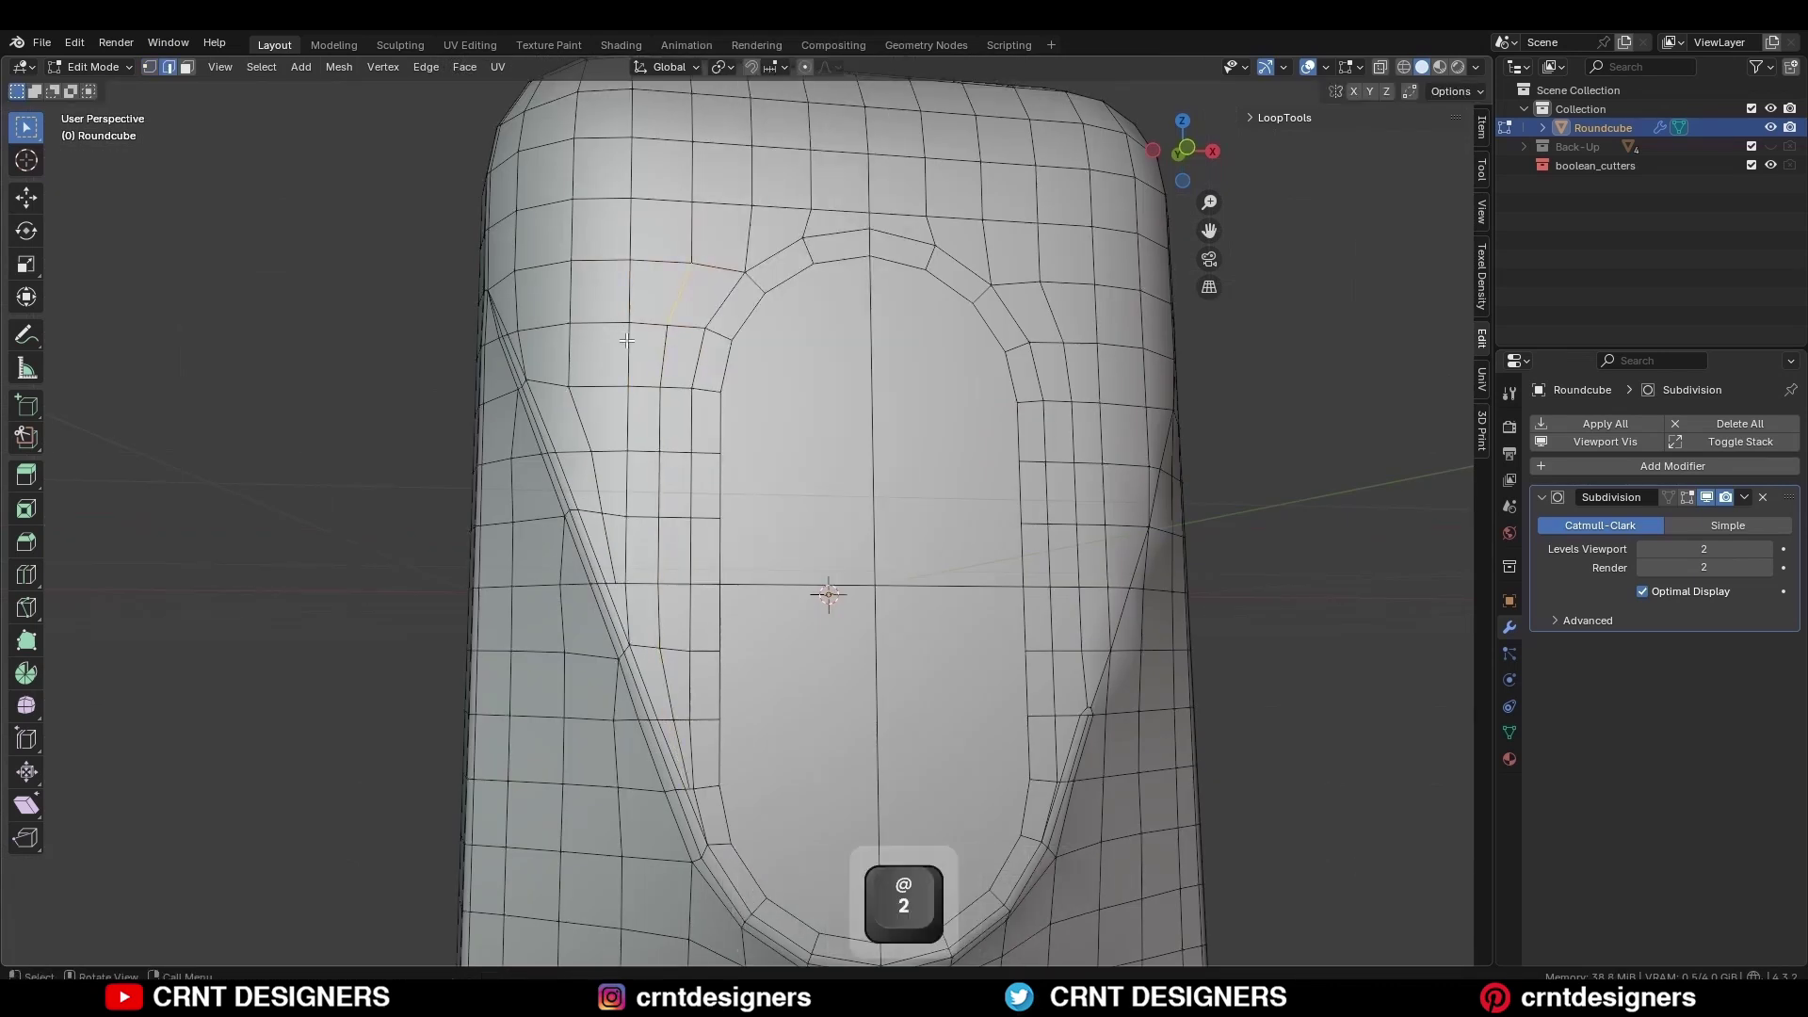
- Dissolve the vertical edge path between the left diagonal and the new loop beside the capsule
click(629, 358)
ctrl+shift+click(626, 551)
right_click(1047, 352)
click(1017, 908)
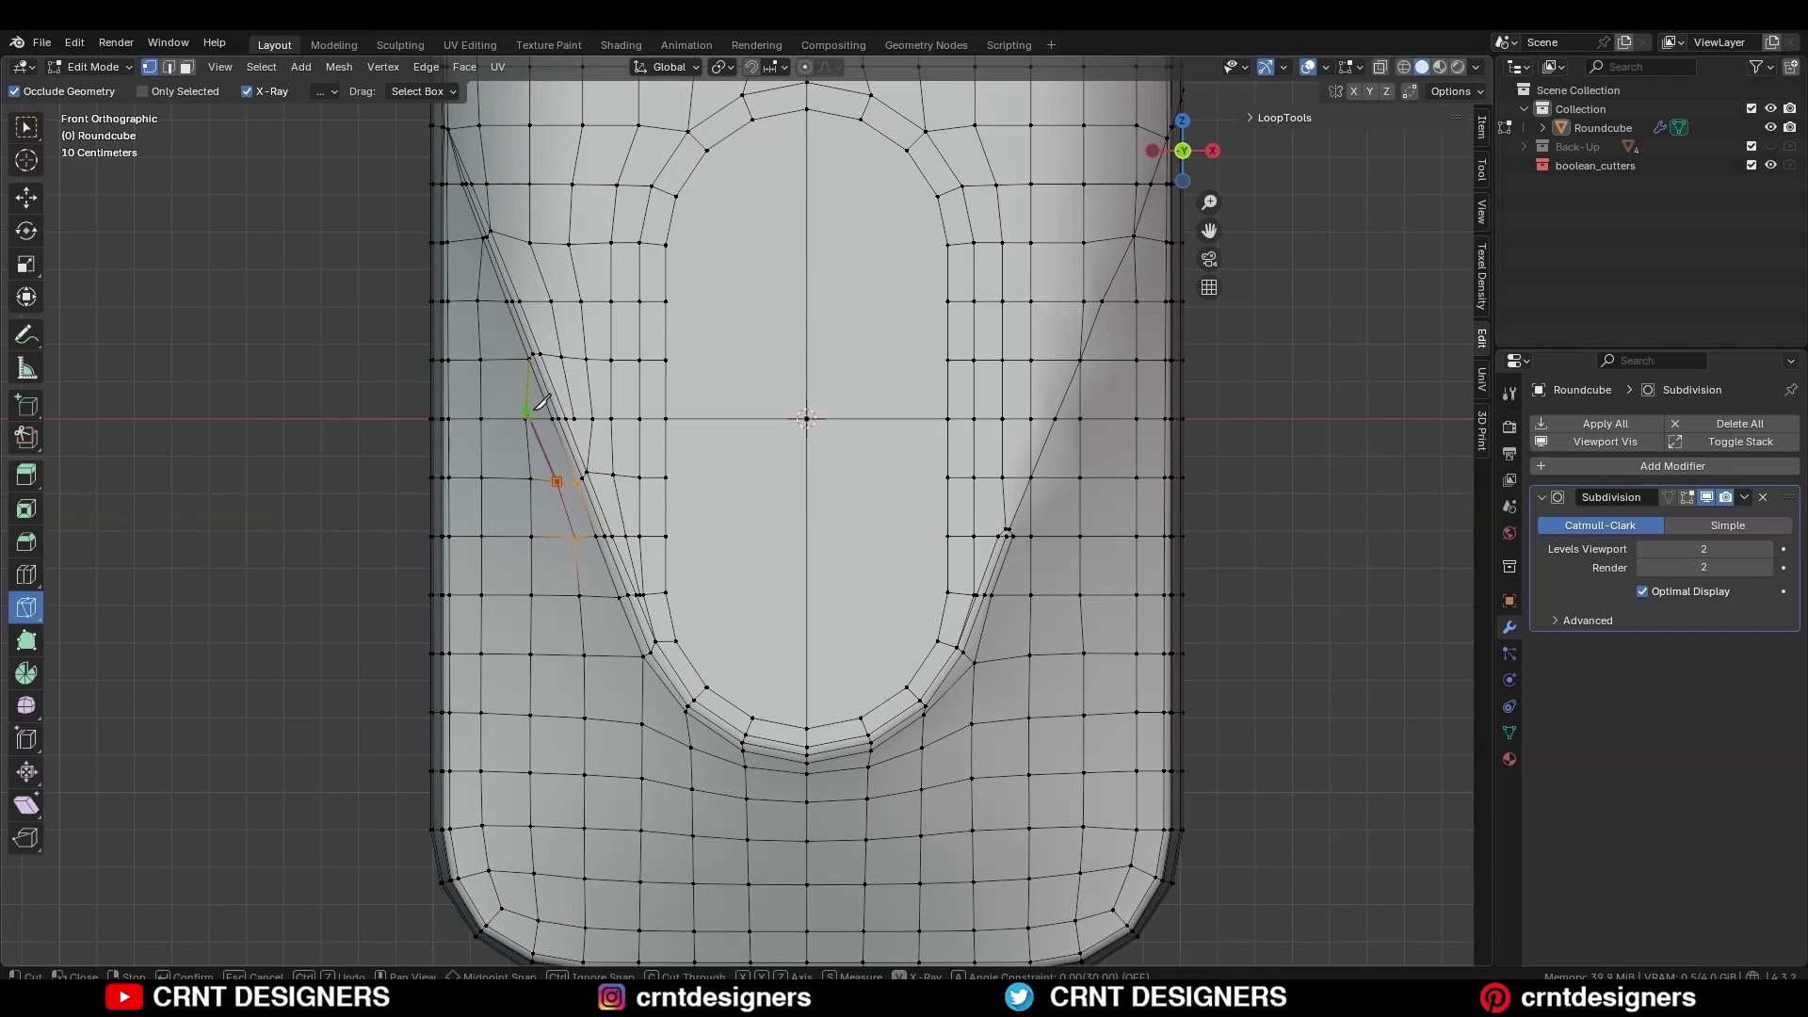
- Knife a new edge path along the outer side of the left diagonal and merge the surplus vertices into their neighbours
key(space)
middle_drag(517, 356, 602, 499)
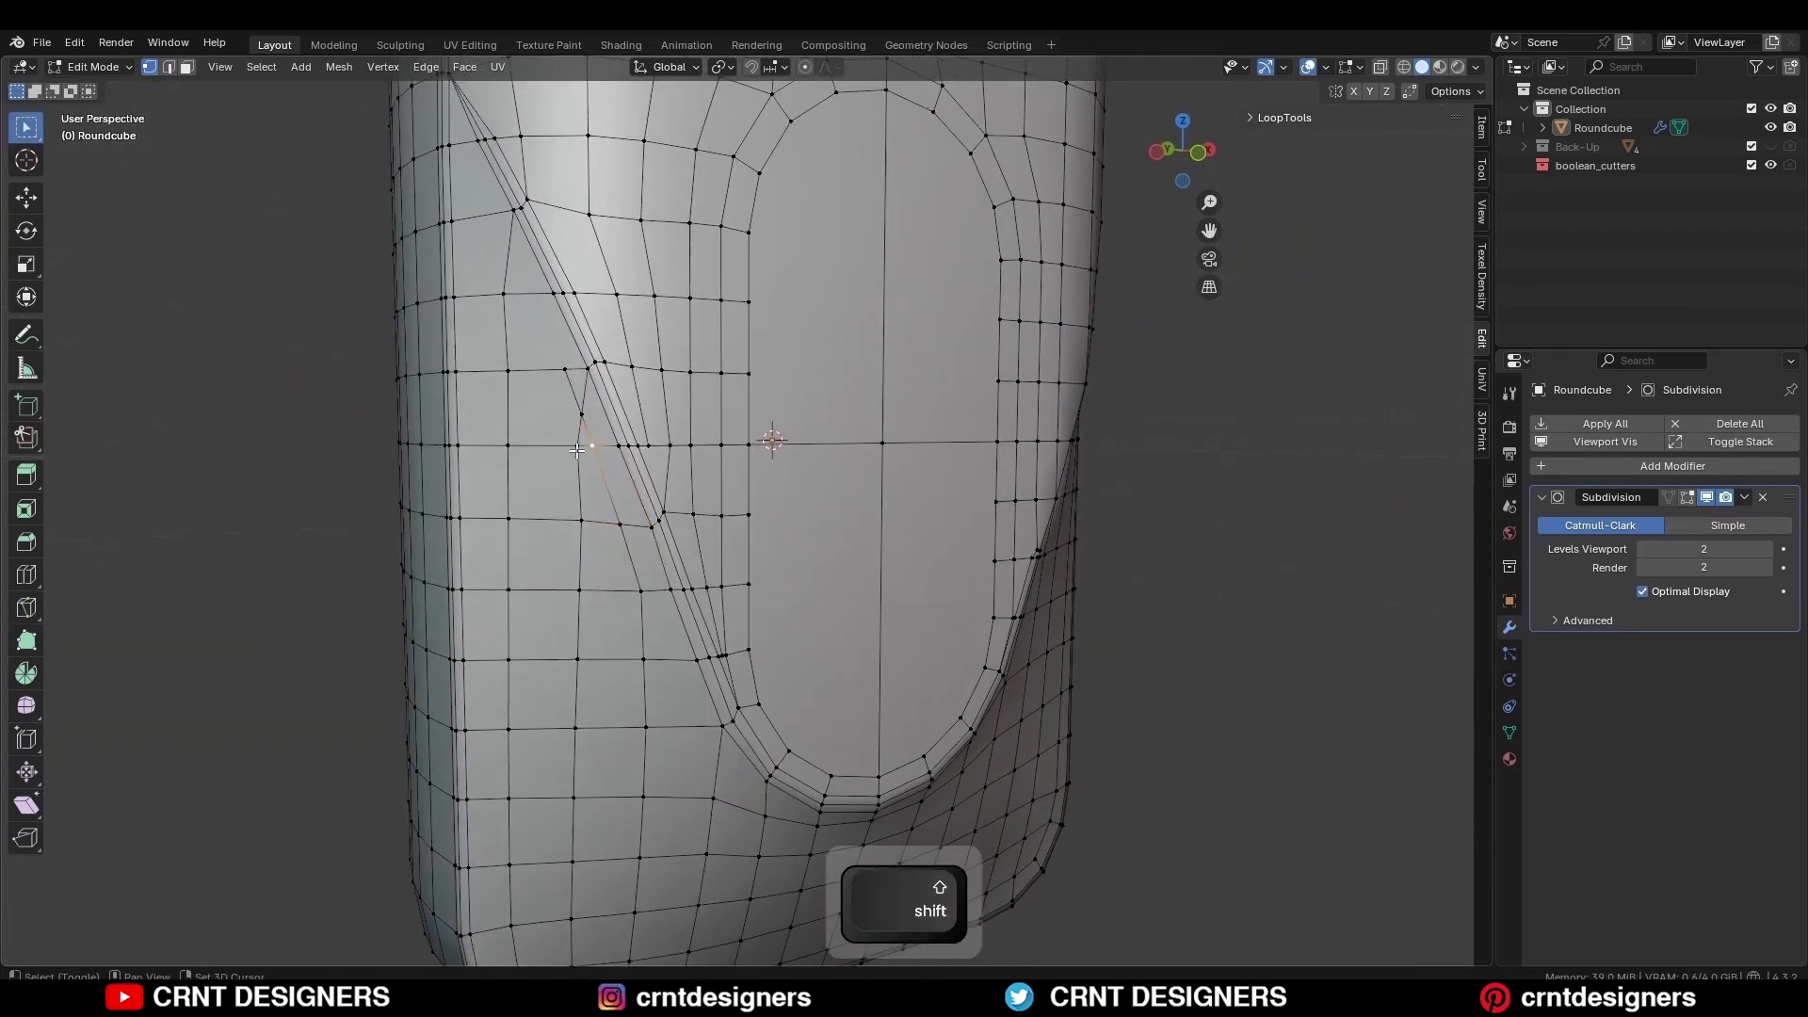
key(m)
click(603, 499)
click(577, 444)
ctrl+click(601, 445)
key(m)
click(595, 439)
- Knife additional edges through the faces beside the upper part of the left diagonal
key(2)
key(1)
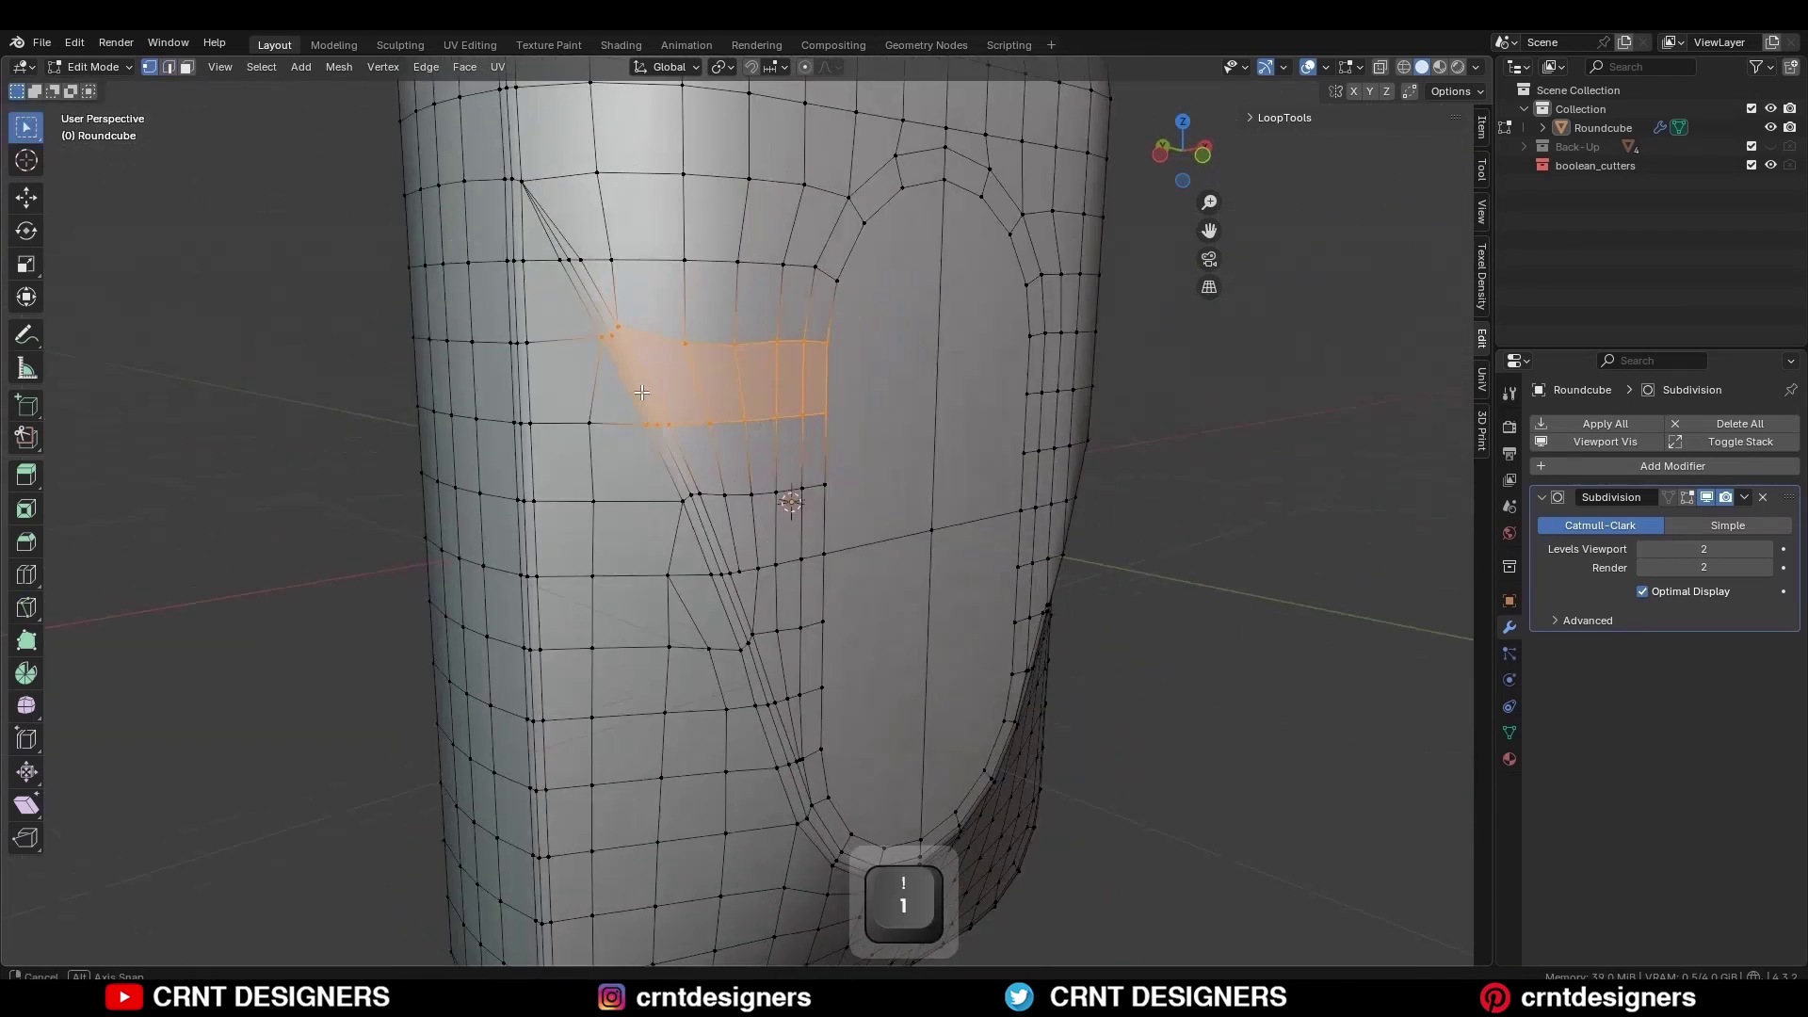
click(27, 607)
key(space)
key(2)
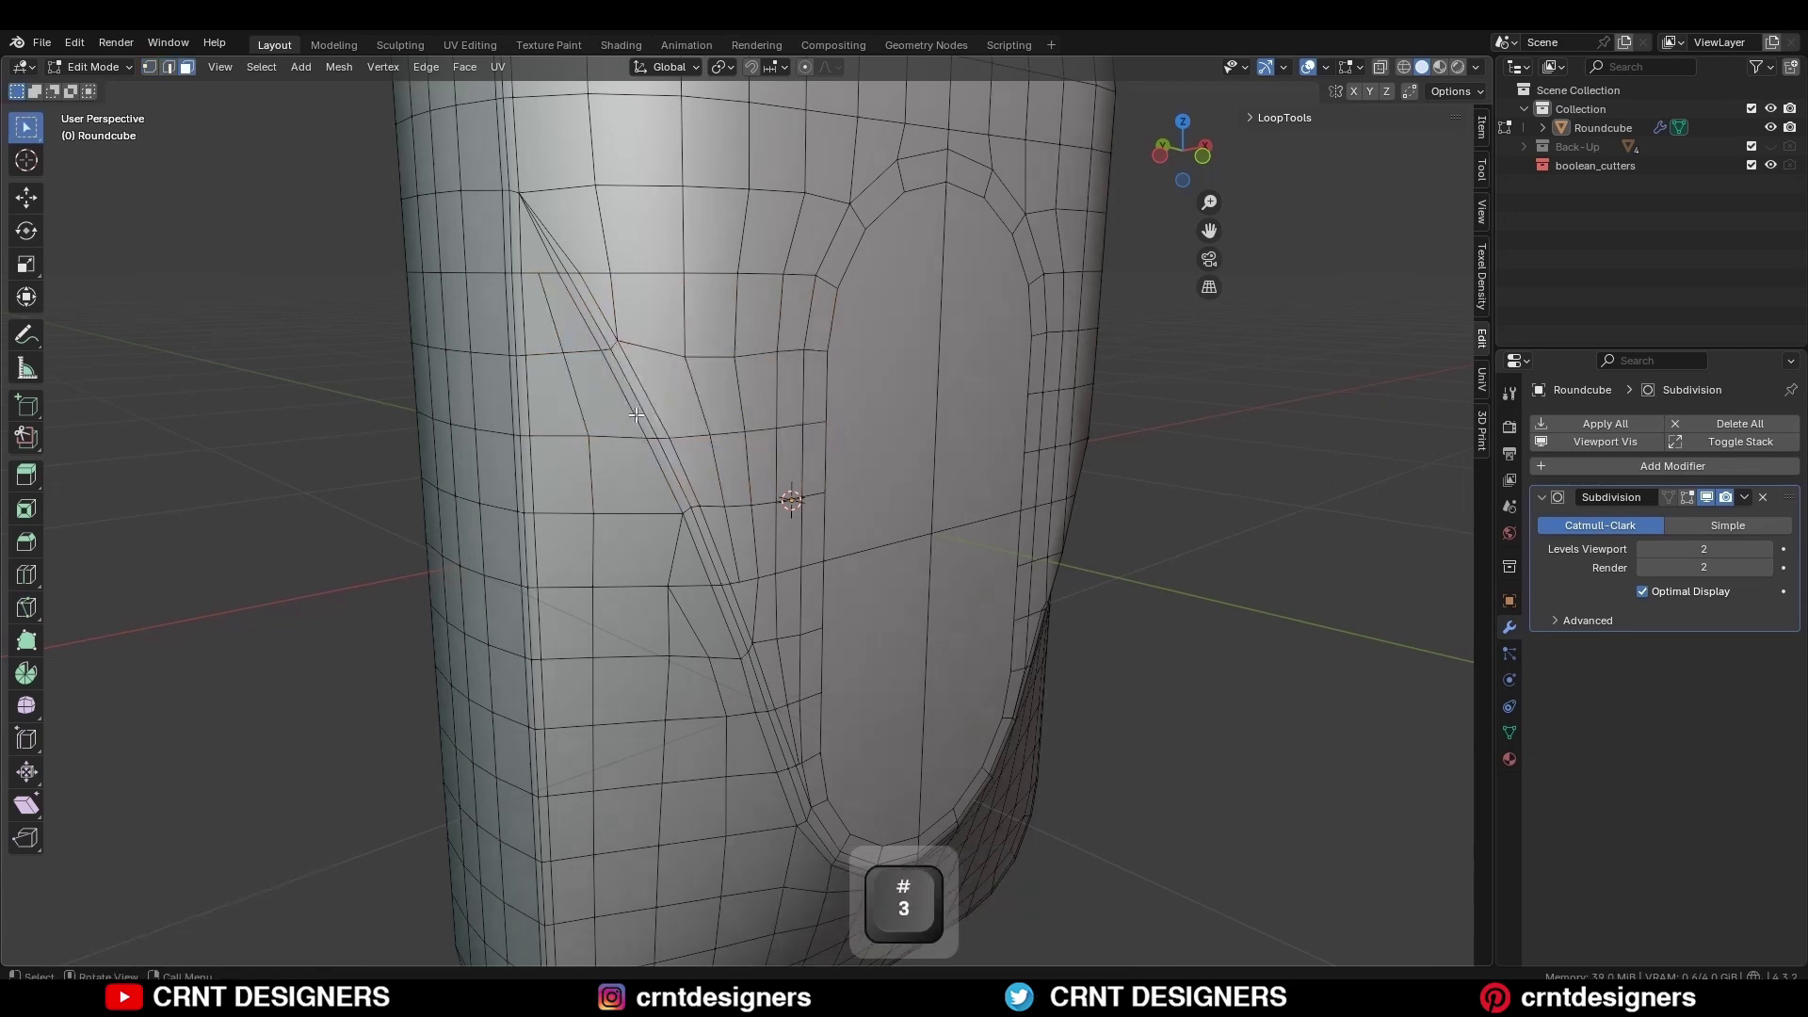
key(ctrl+z)
key(2)
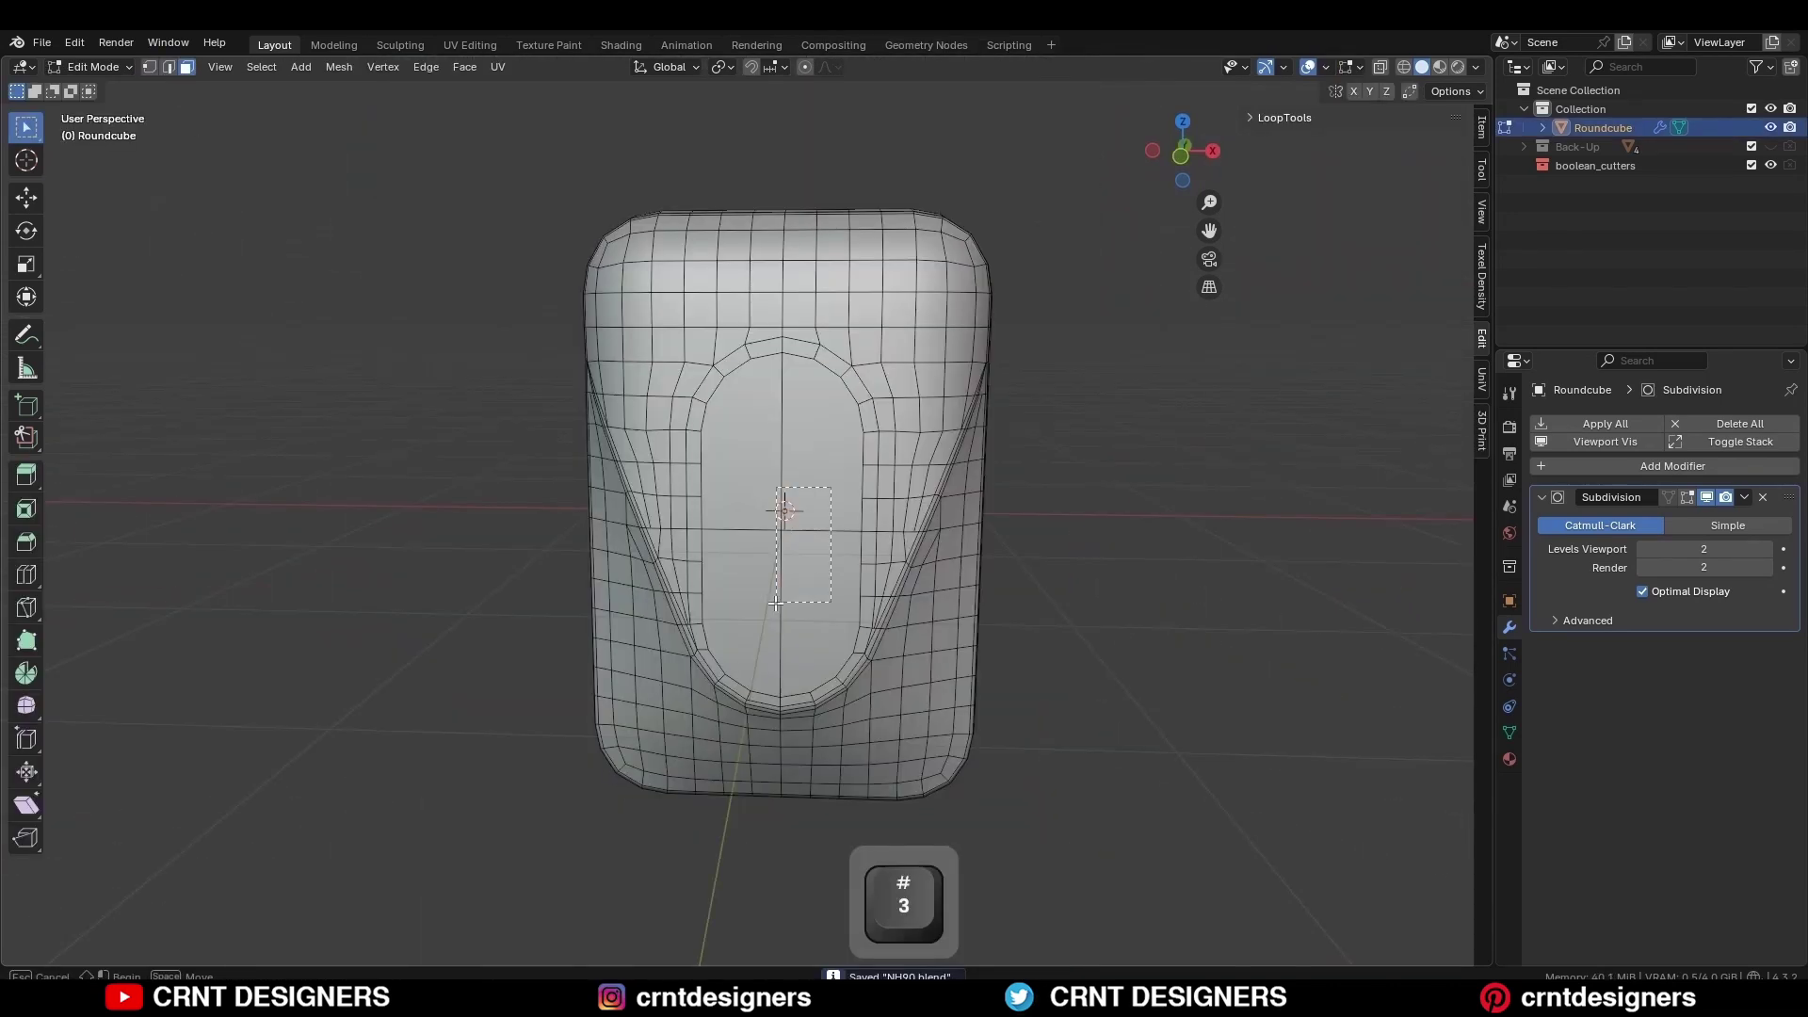
- Inset the front capsule faces twice, by about 0.049 m and about 0.065 m
key(ctrl+z)
key(i)
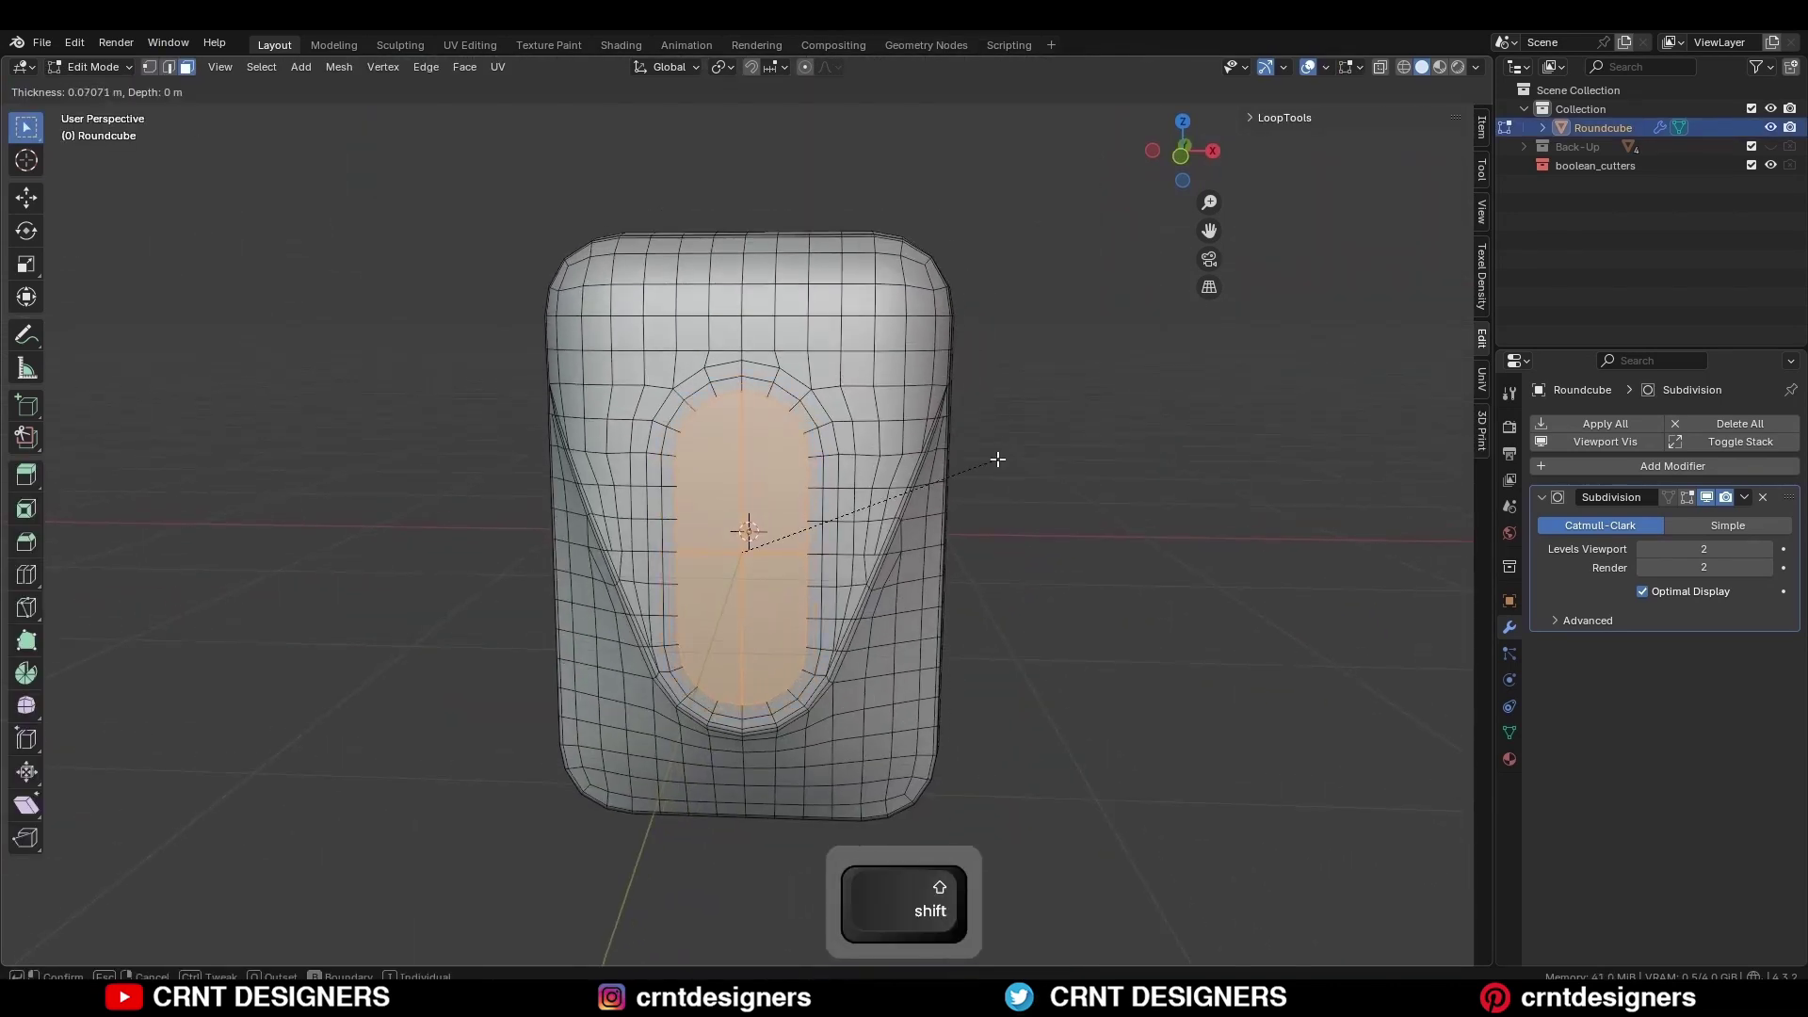
click(1047, 458)
middle_drag(847, 489, 763, 497)
shift+middle_drag(632, 533, 680, 525)
scroll(664, 517, up, 1)
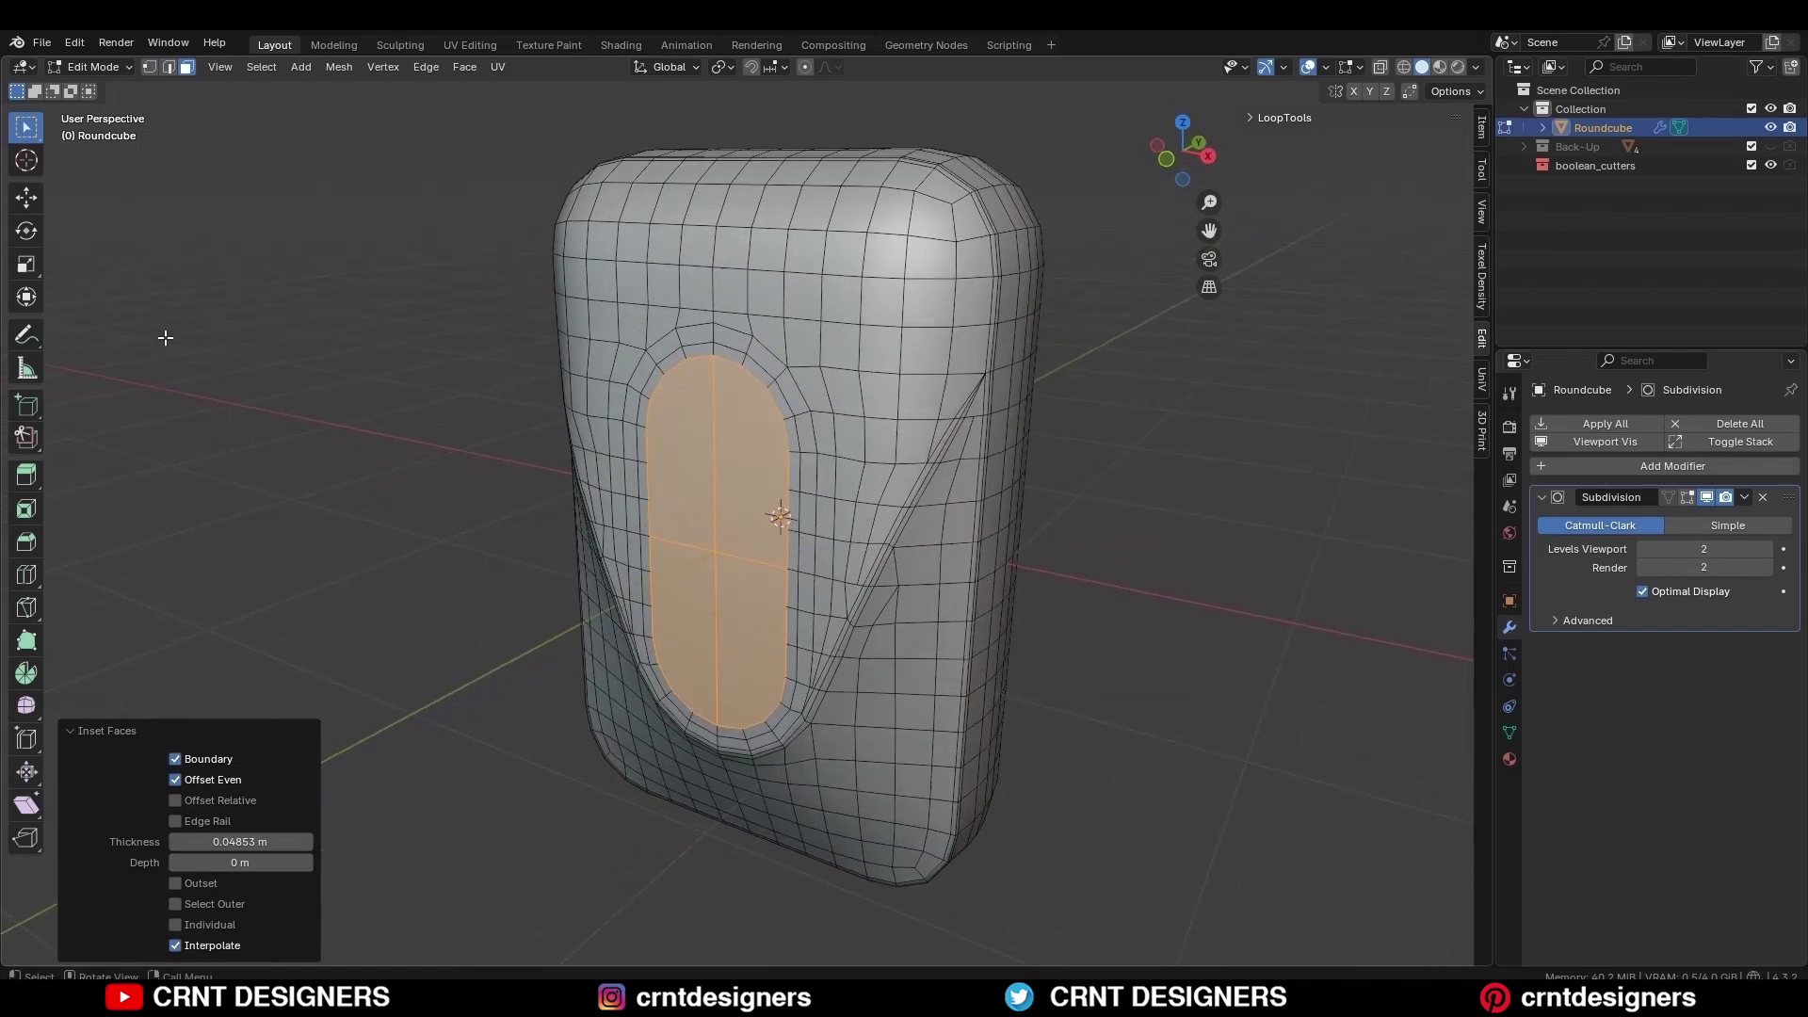
key(i)
click(1158, 451)
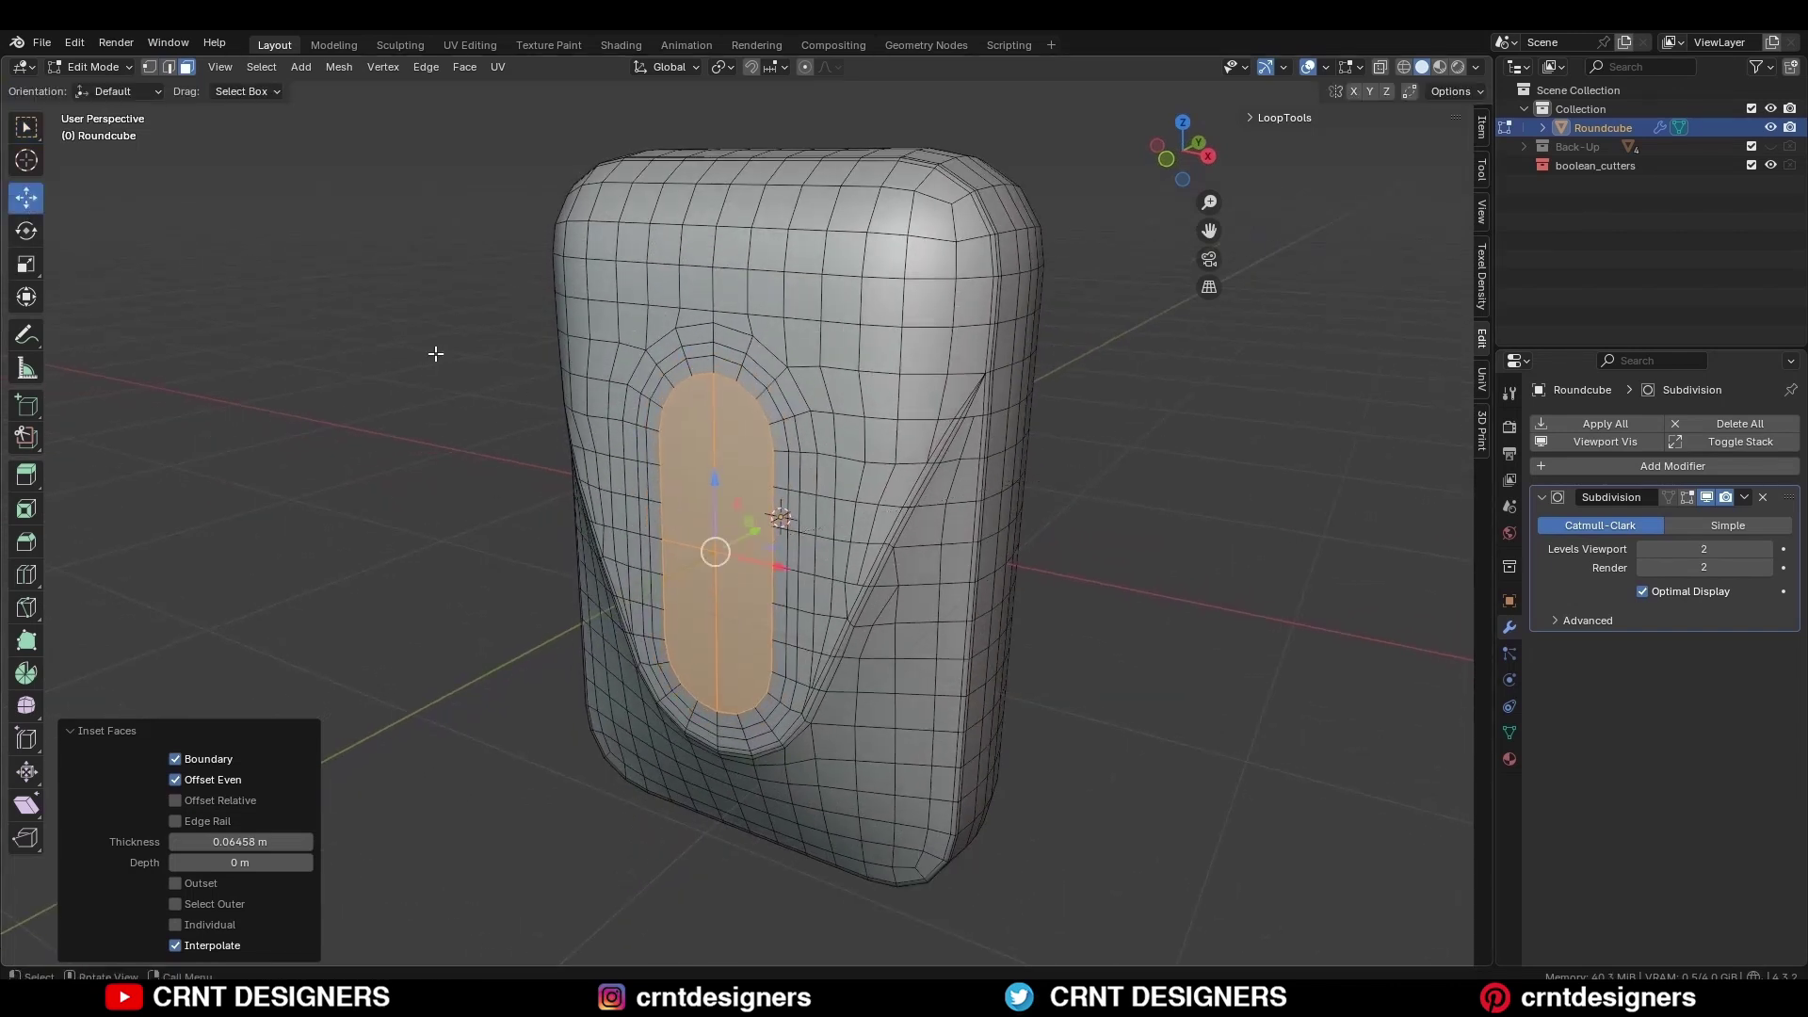
- Move the inner capsule faces back along the Y axis and extrude them inward to form a recess
key(g)
key(y)
click(763, 533)
middle_drag(762, 533, 941, 683)
key(e)
click(792, 685)
- Inset the floor faces of the capsule recess by a narrow margin
shift+middle_drag(942, 682, 954, 504)
key(i)
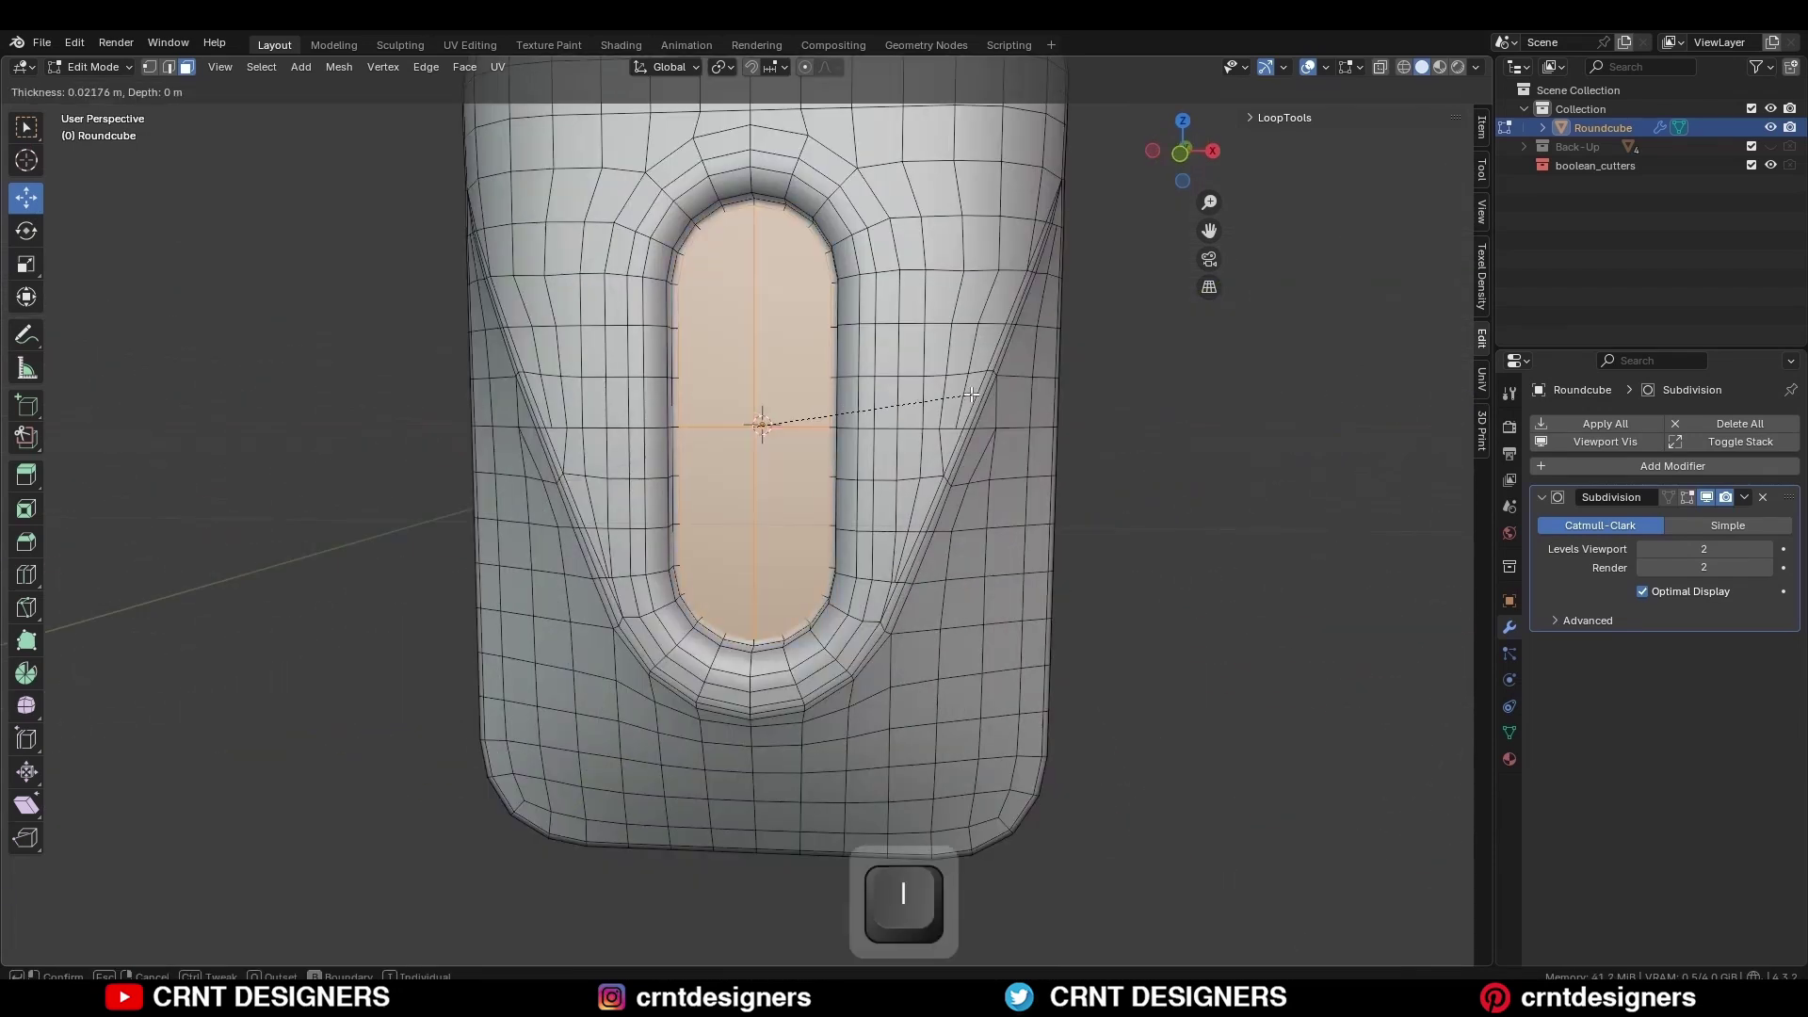
click(962, 393)
- Knife straight horizontal edges across the upper half of the recess floor between opposite boundary vertices in front view
click(1178, 155)
scroll(726, 342, up, 2)
shift+middle_drag(726, 342, 726, 403)
key(1)
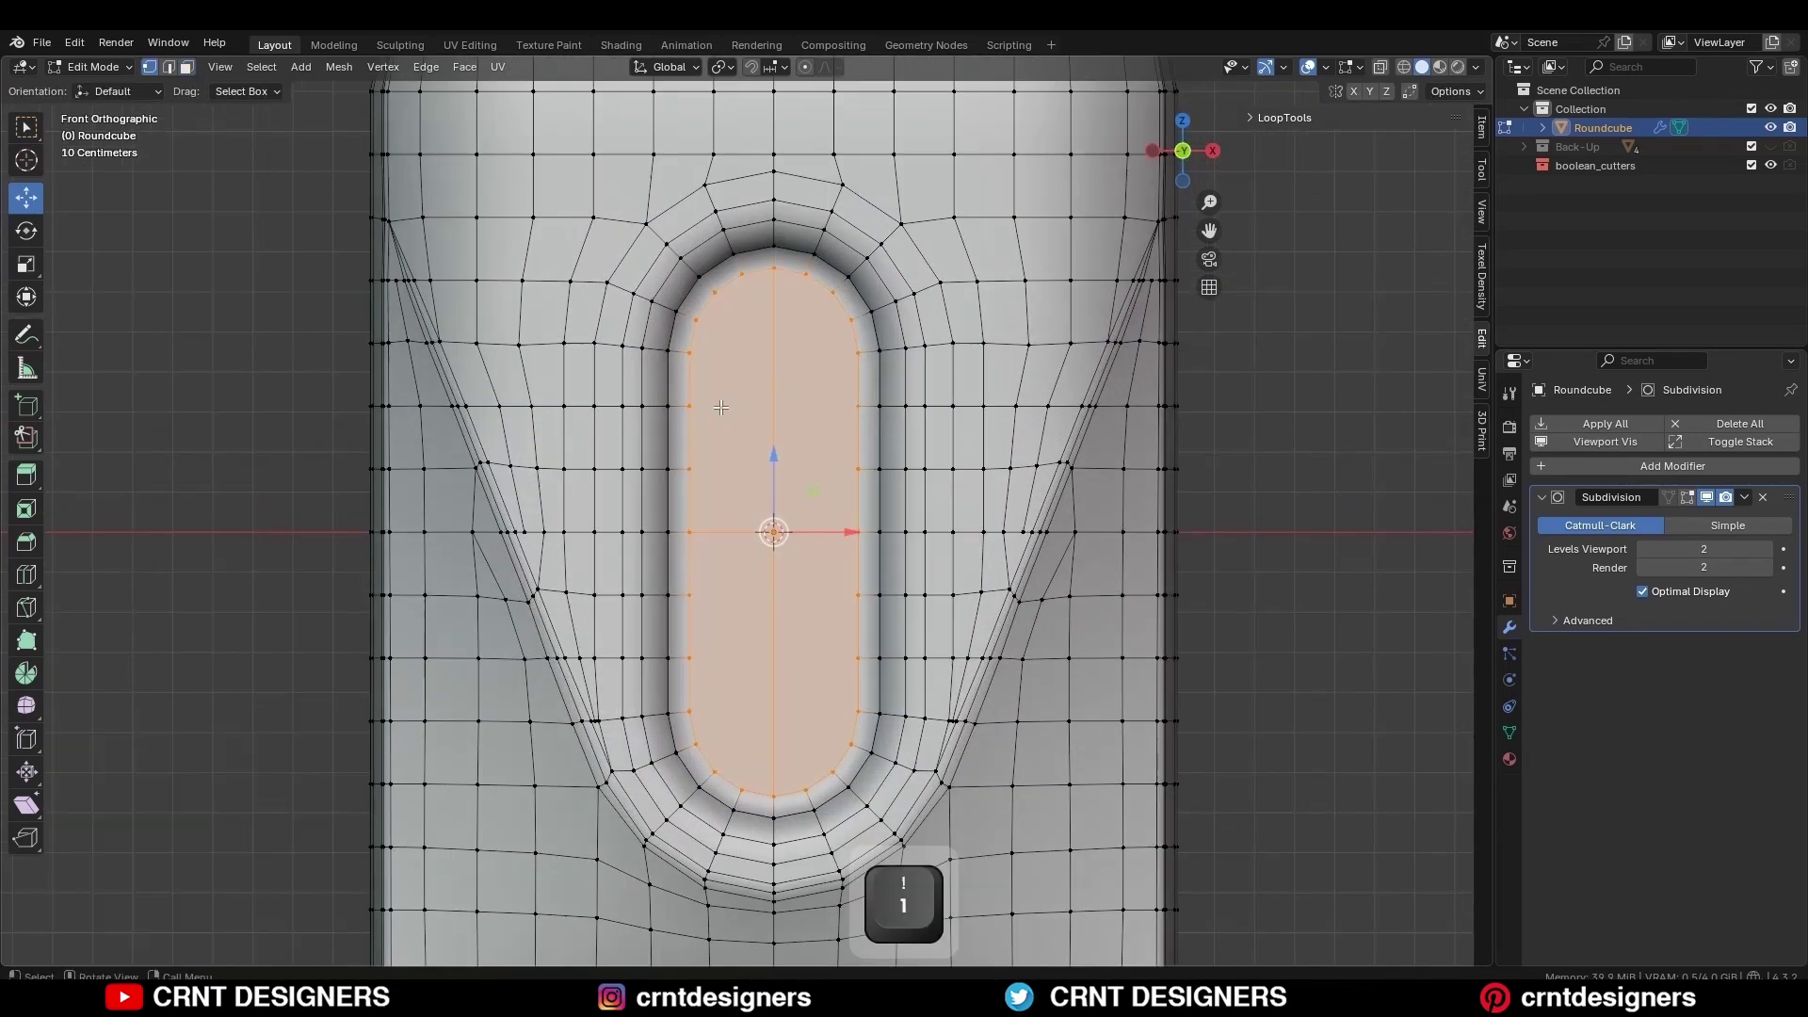
click(34, 610)
click(690, 406)
key(x)
click(858, 406)
key(space)
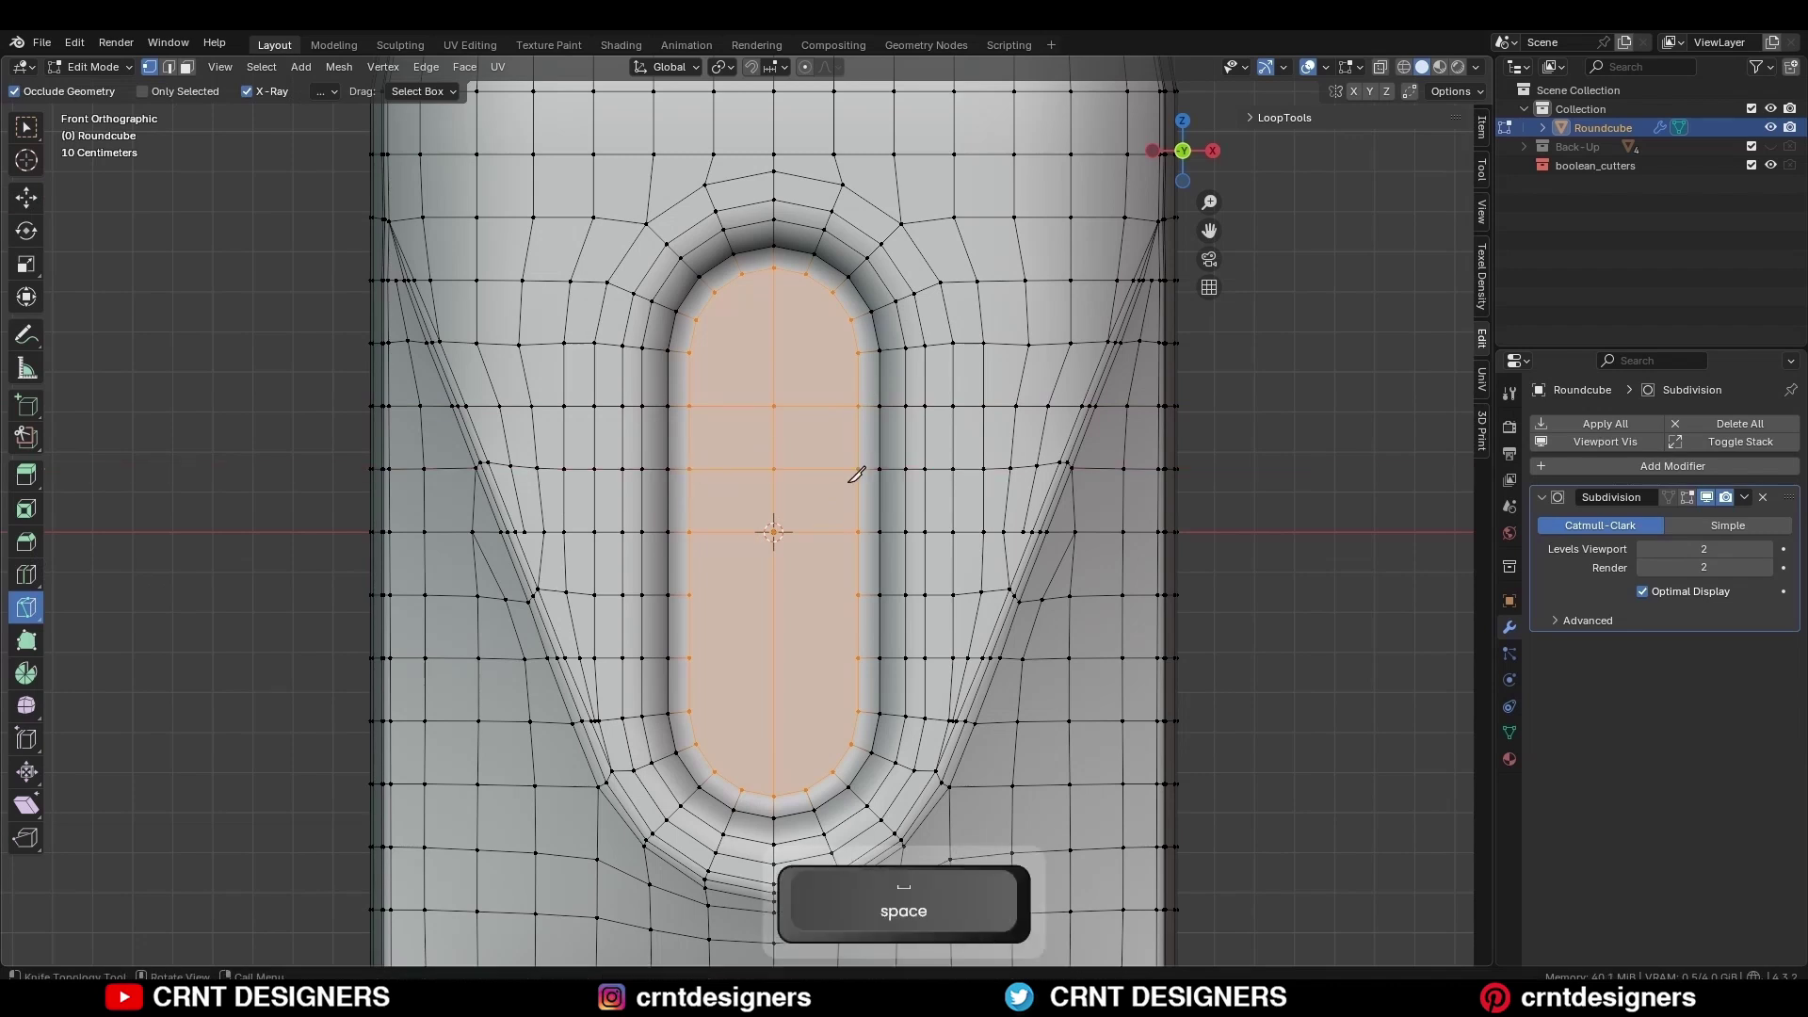
- Knife a vertical edge left of the recess floor's centre line and a horizontal edge across its upper arc
click(742, 789)
click(742, 274)
click(696, 320)
key(x)
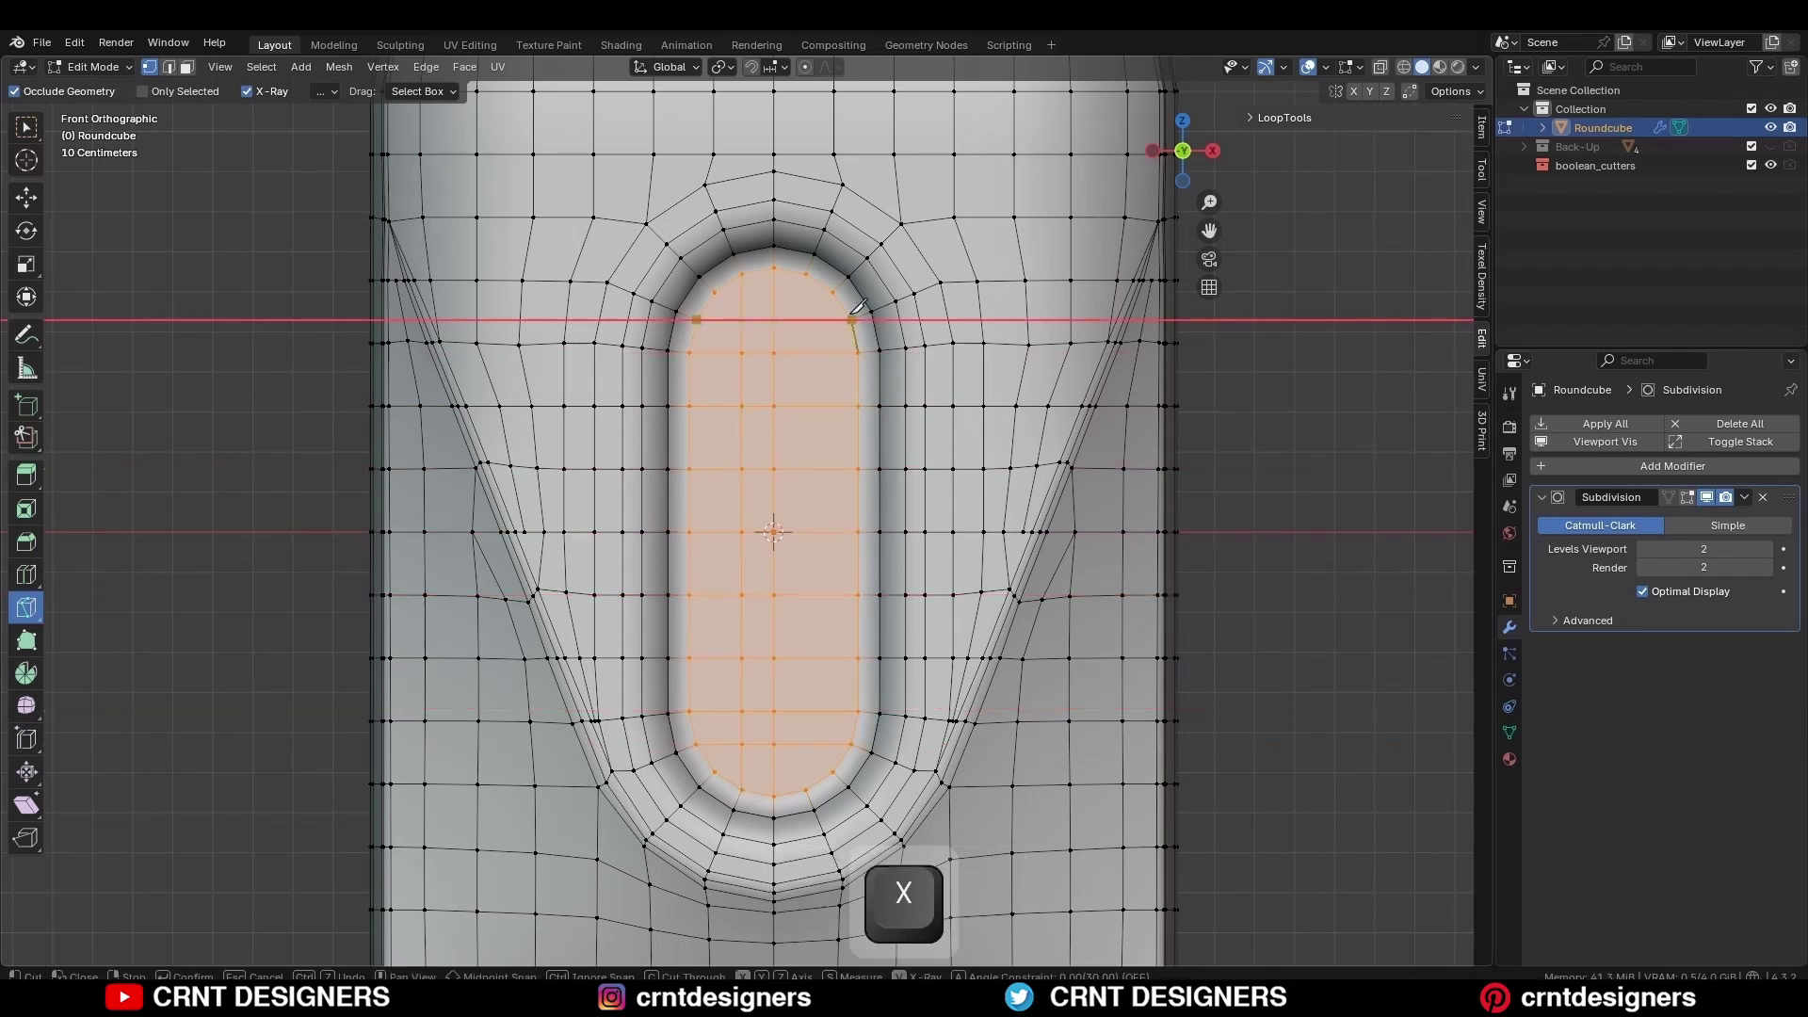
key(c)
middle_drag(701, 311, 591, 314)
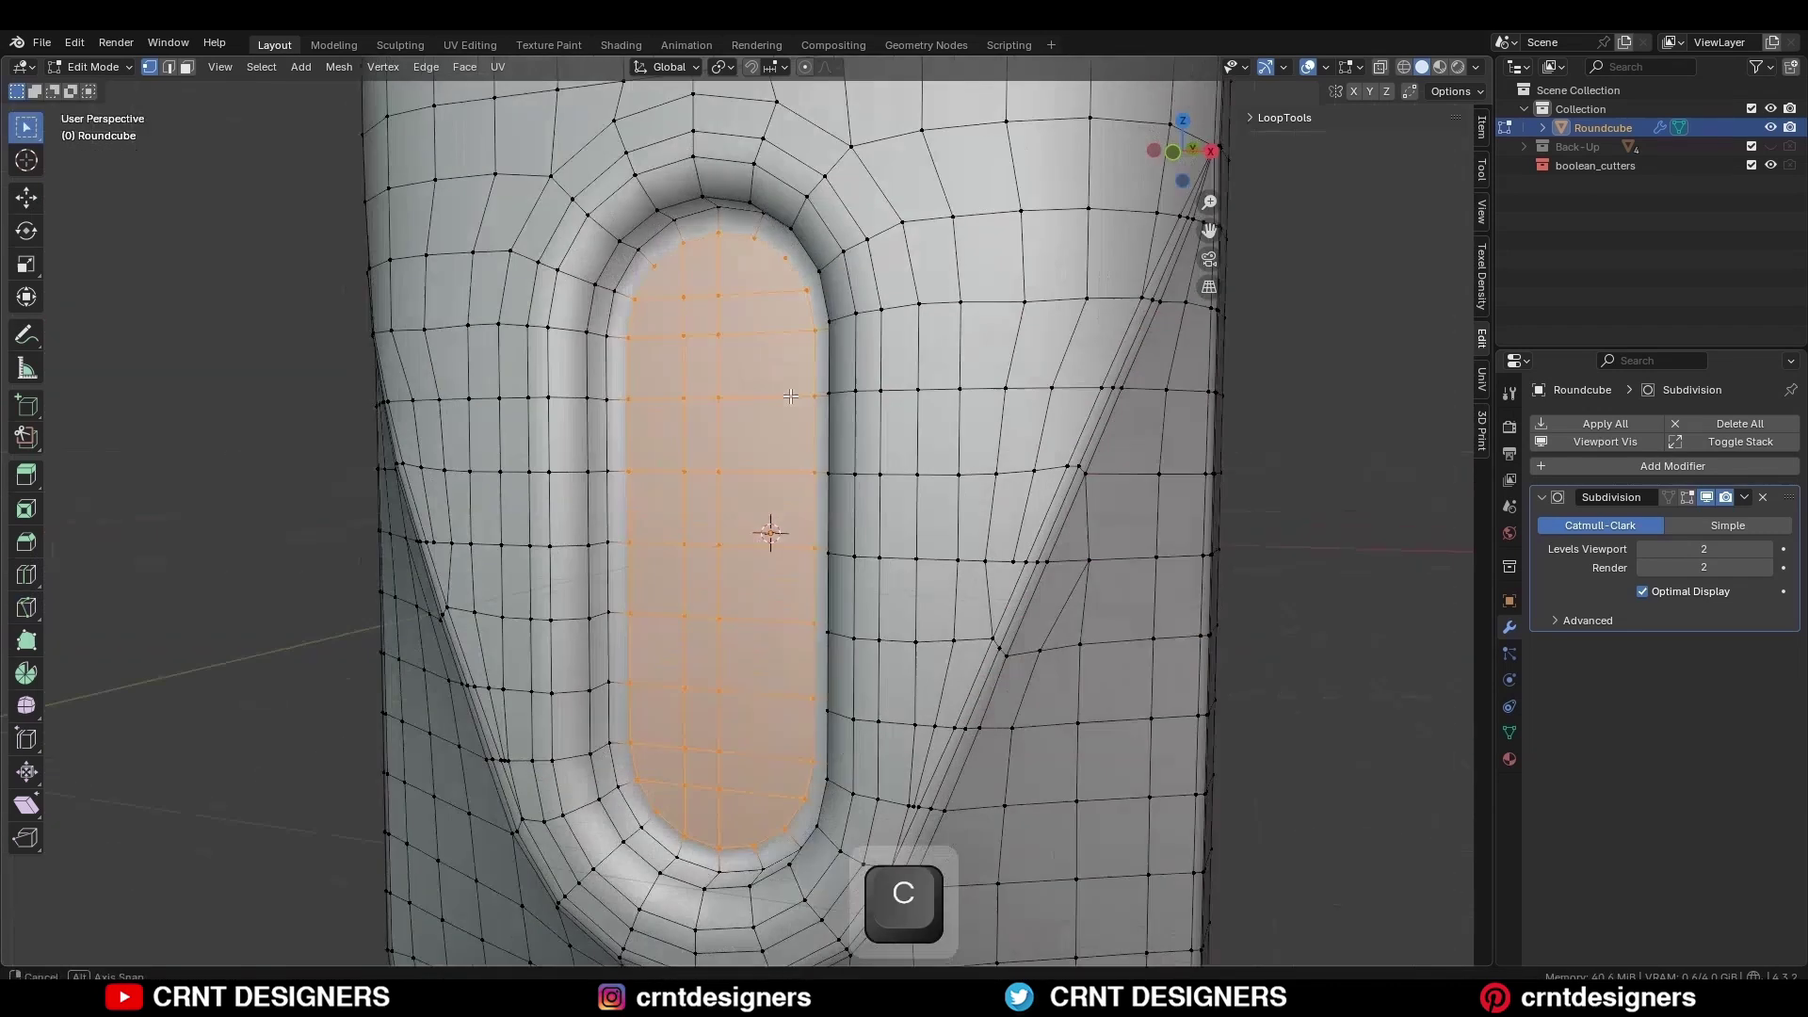
- Bevel the three capsule edge loops around the recess with 2 segments and a shape of 1.000, and open the width for editing
key(2)
alt+click(577, 310)
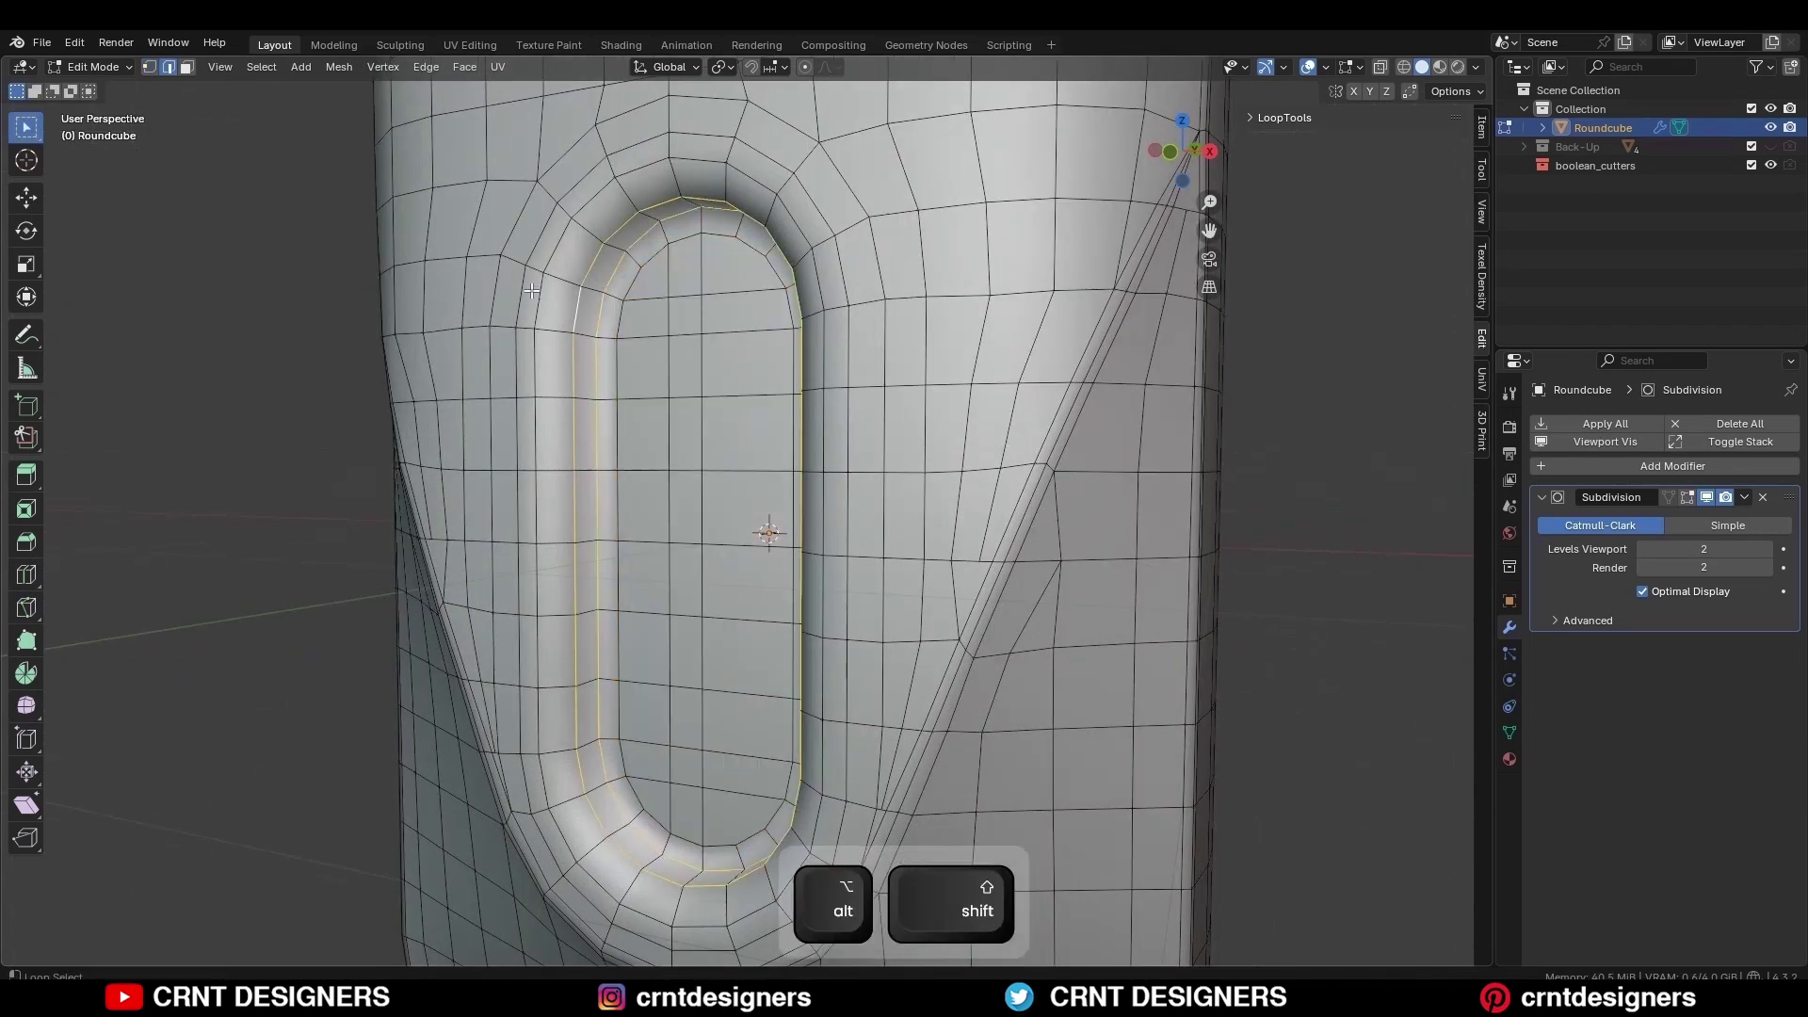
key(ctrl+b)
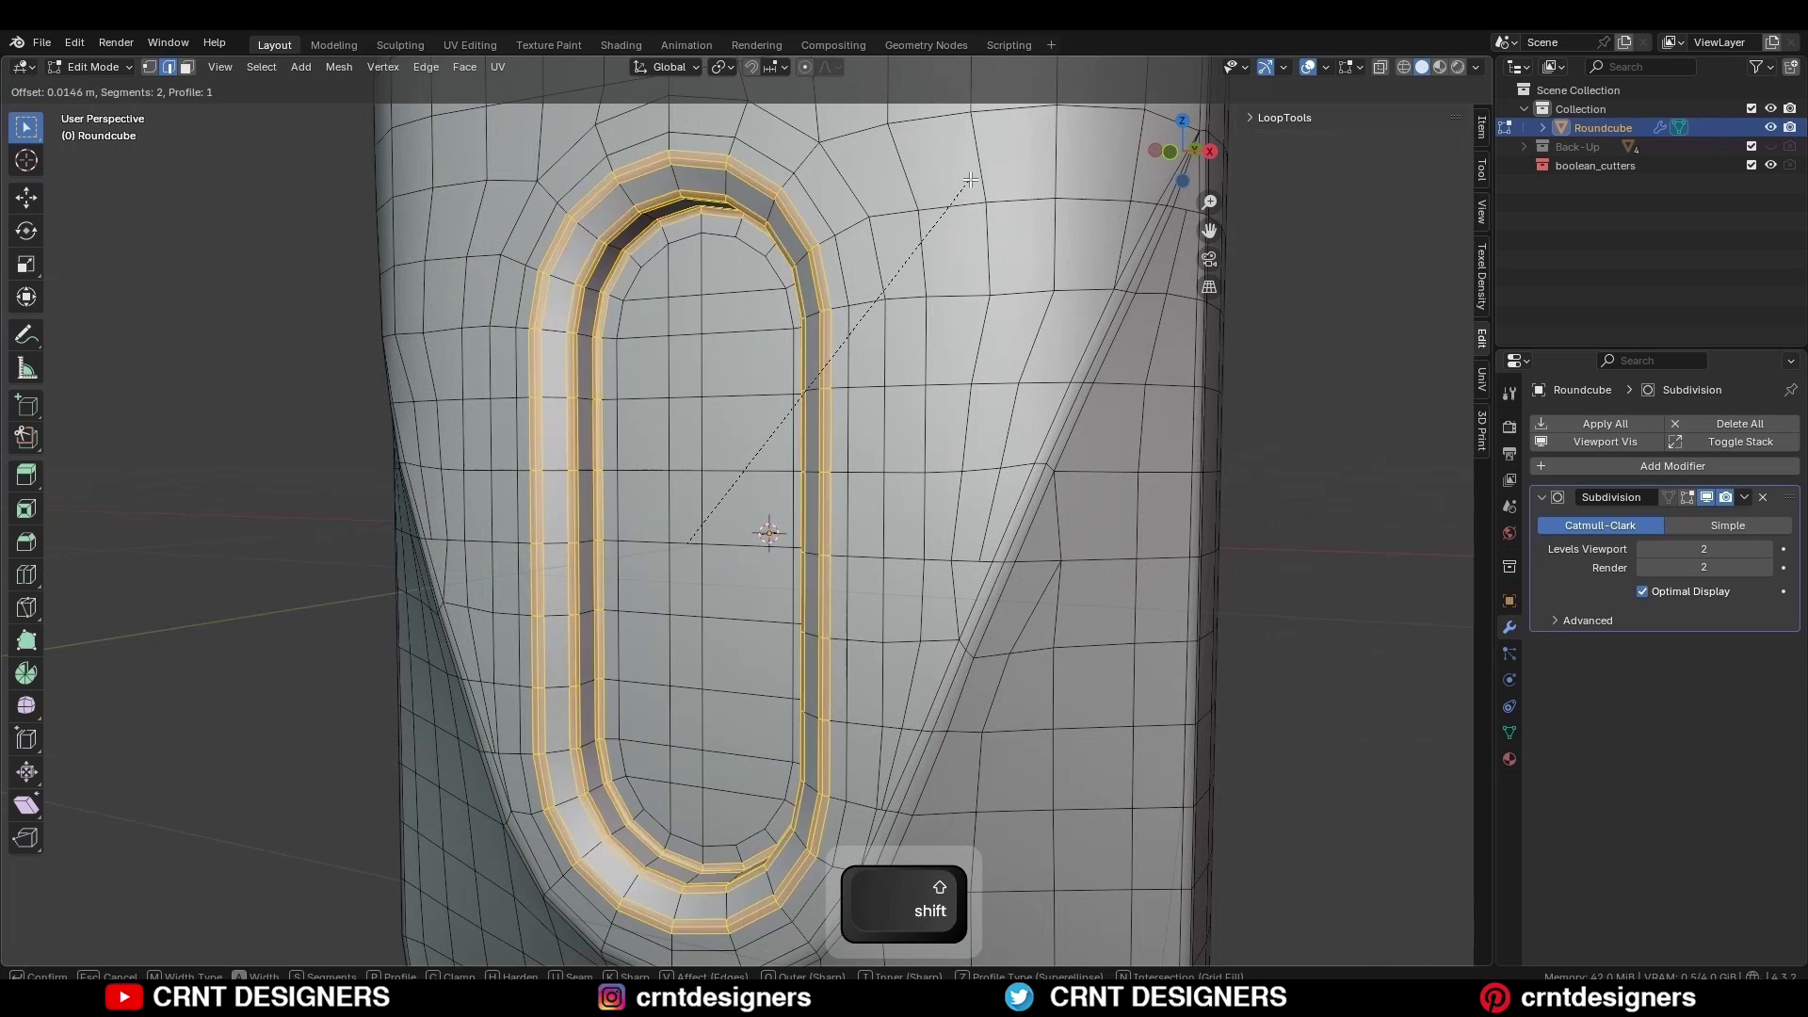
click(970, 179)
click(215, 659)
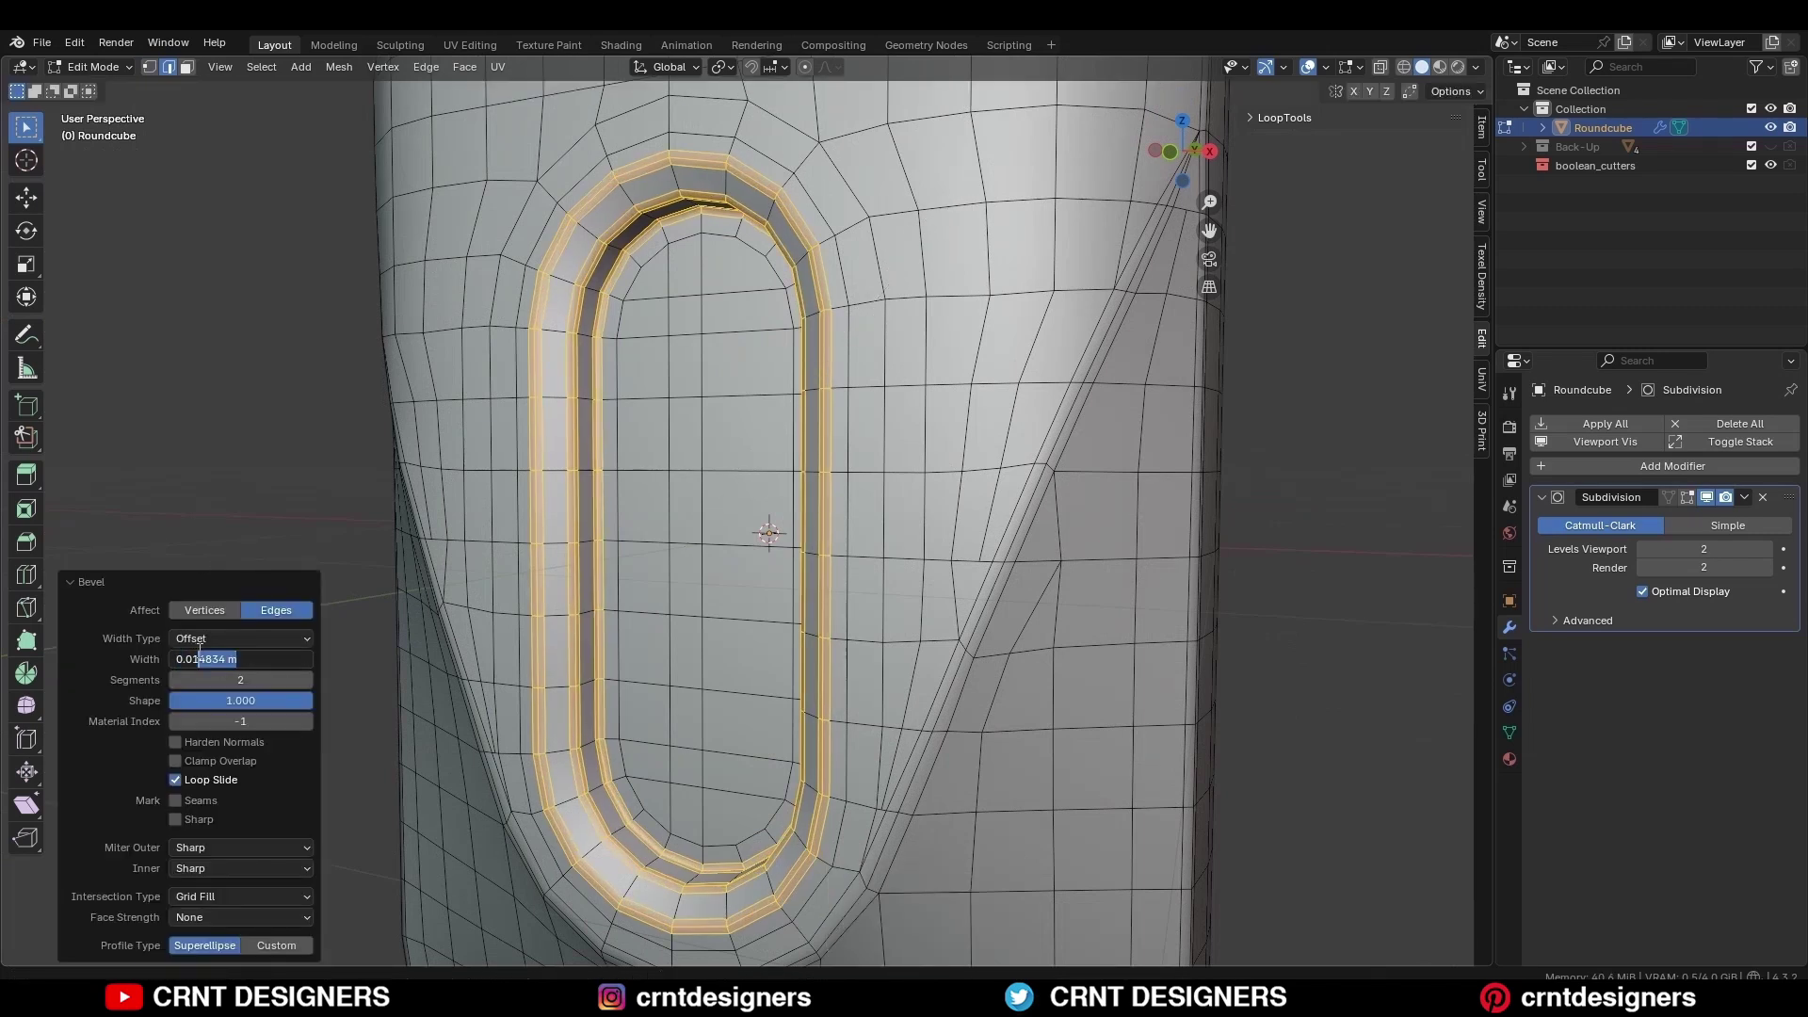
- Examine the recessed block in Object Mode, first without and then with the overlays and wireframe
key(Tab)
key(alt+shift+z)
scroll(686, 438, down, 5)
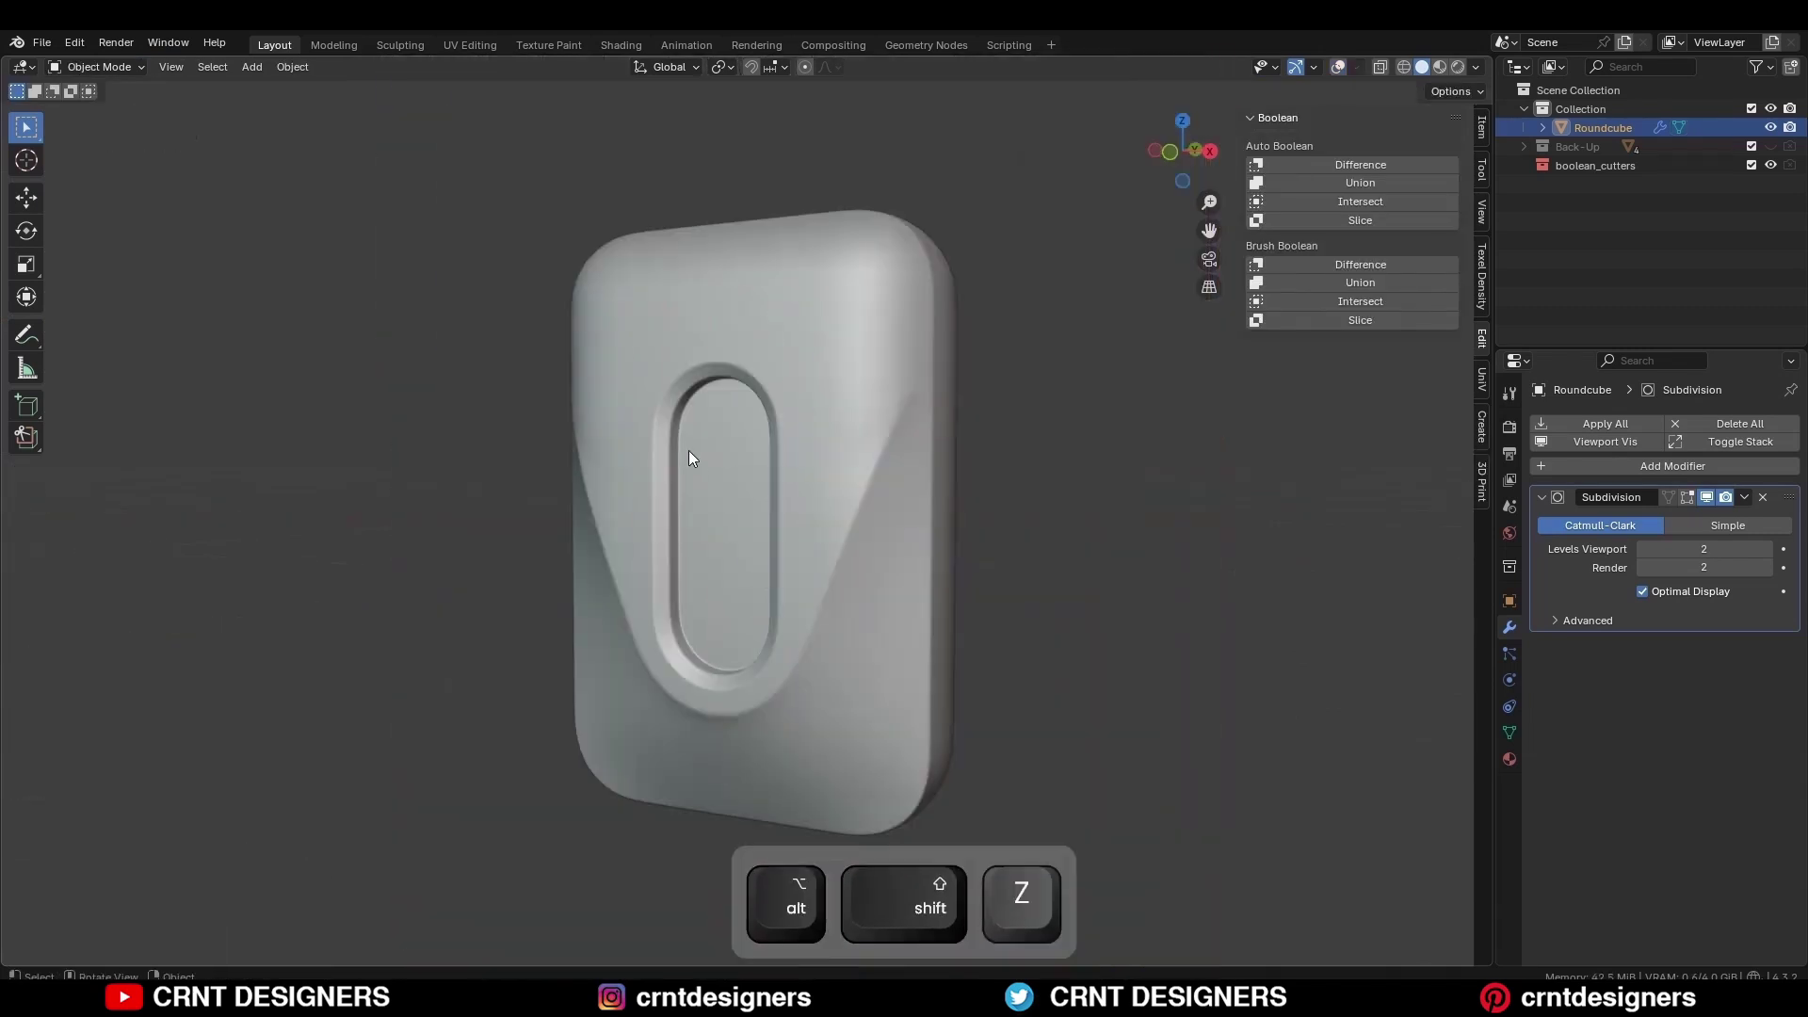
middle_drag(688, 450, 788, 489)
key(alt+shift+z)
click(961, 391)
middle_drag(953, 388, 987, 347)
scroll(986, 346, down, 2)
- Save the file and hide the viewport overlays
key(ctrl+s)
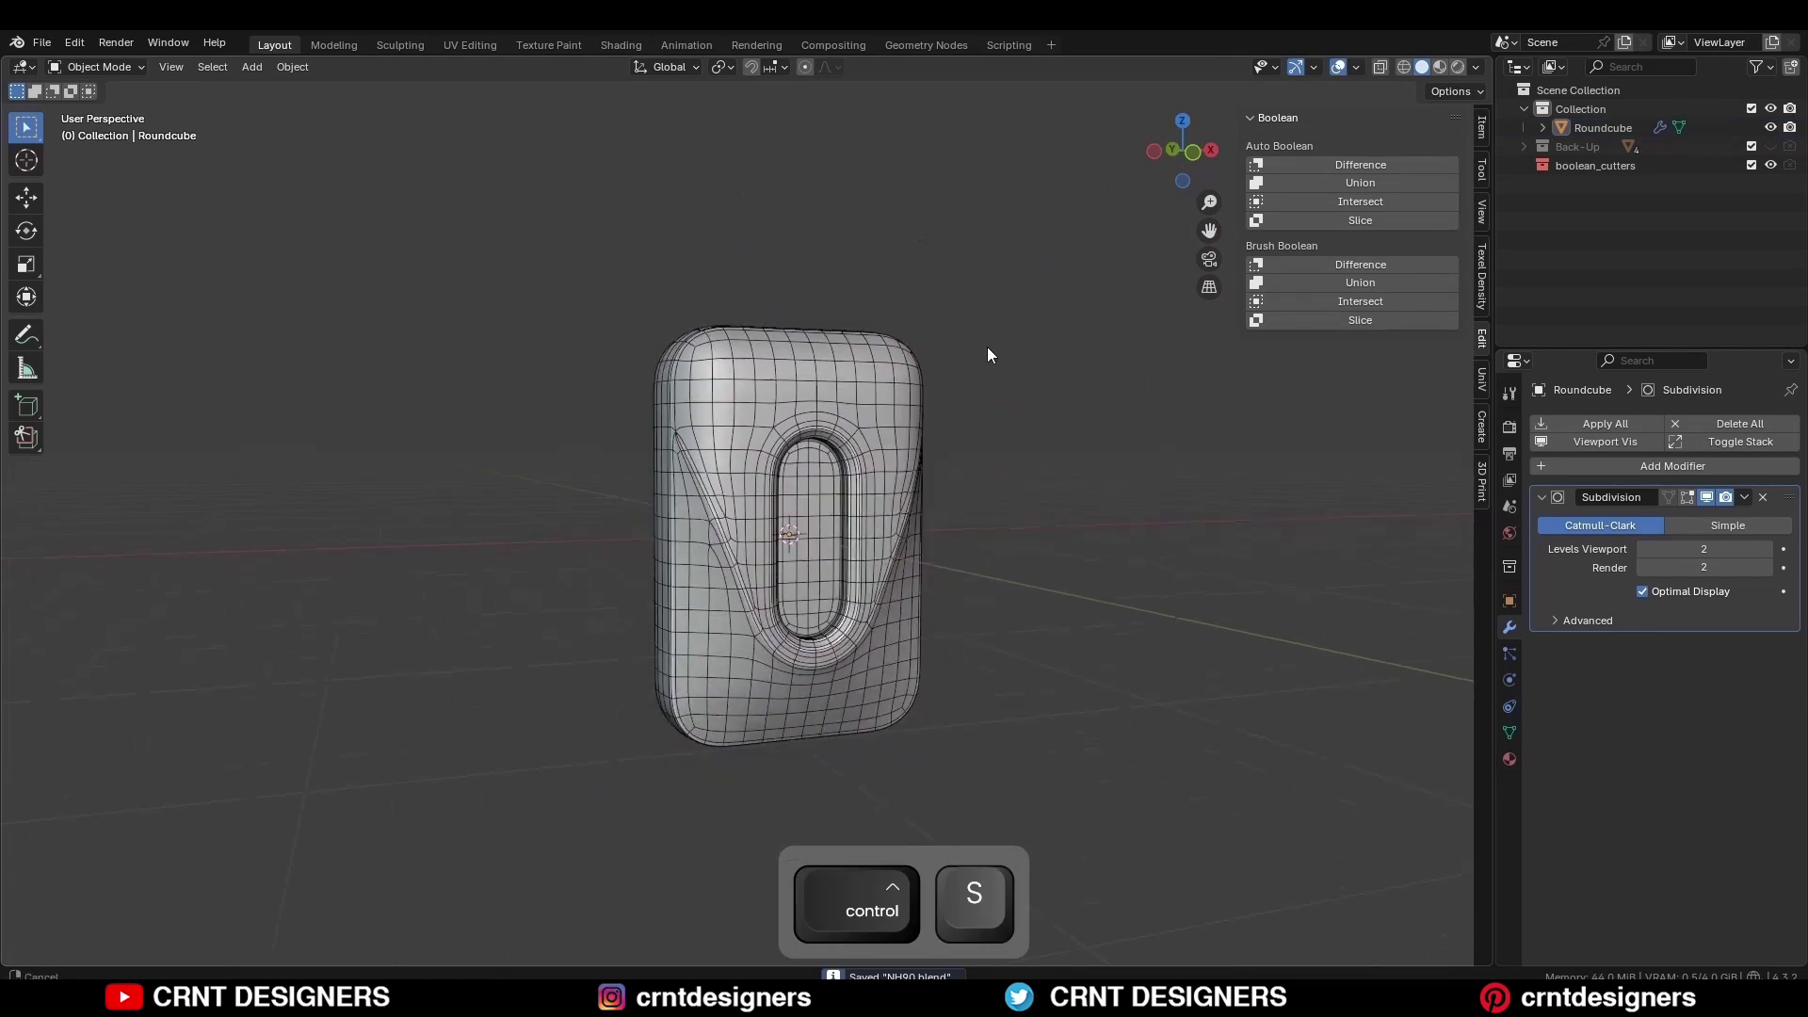
scroll(993, 376, down, 2)
key(alt+shift+z)
key(ctrl+s)
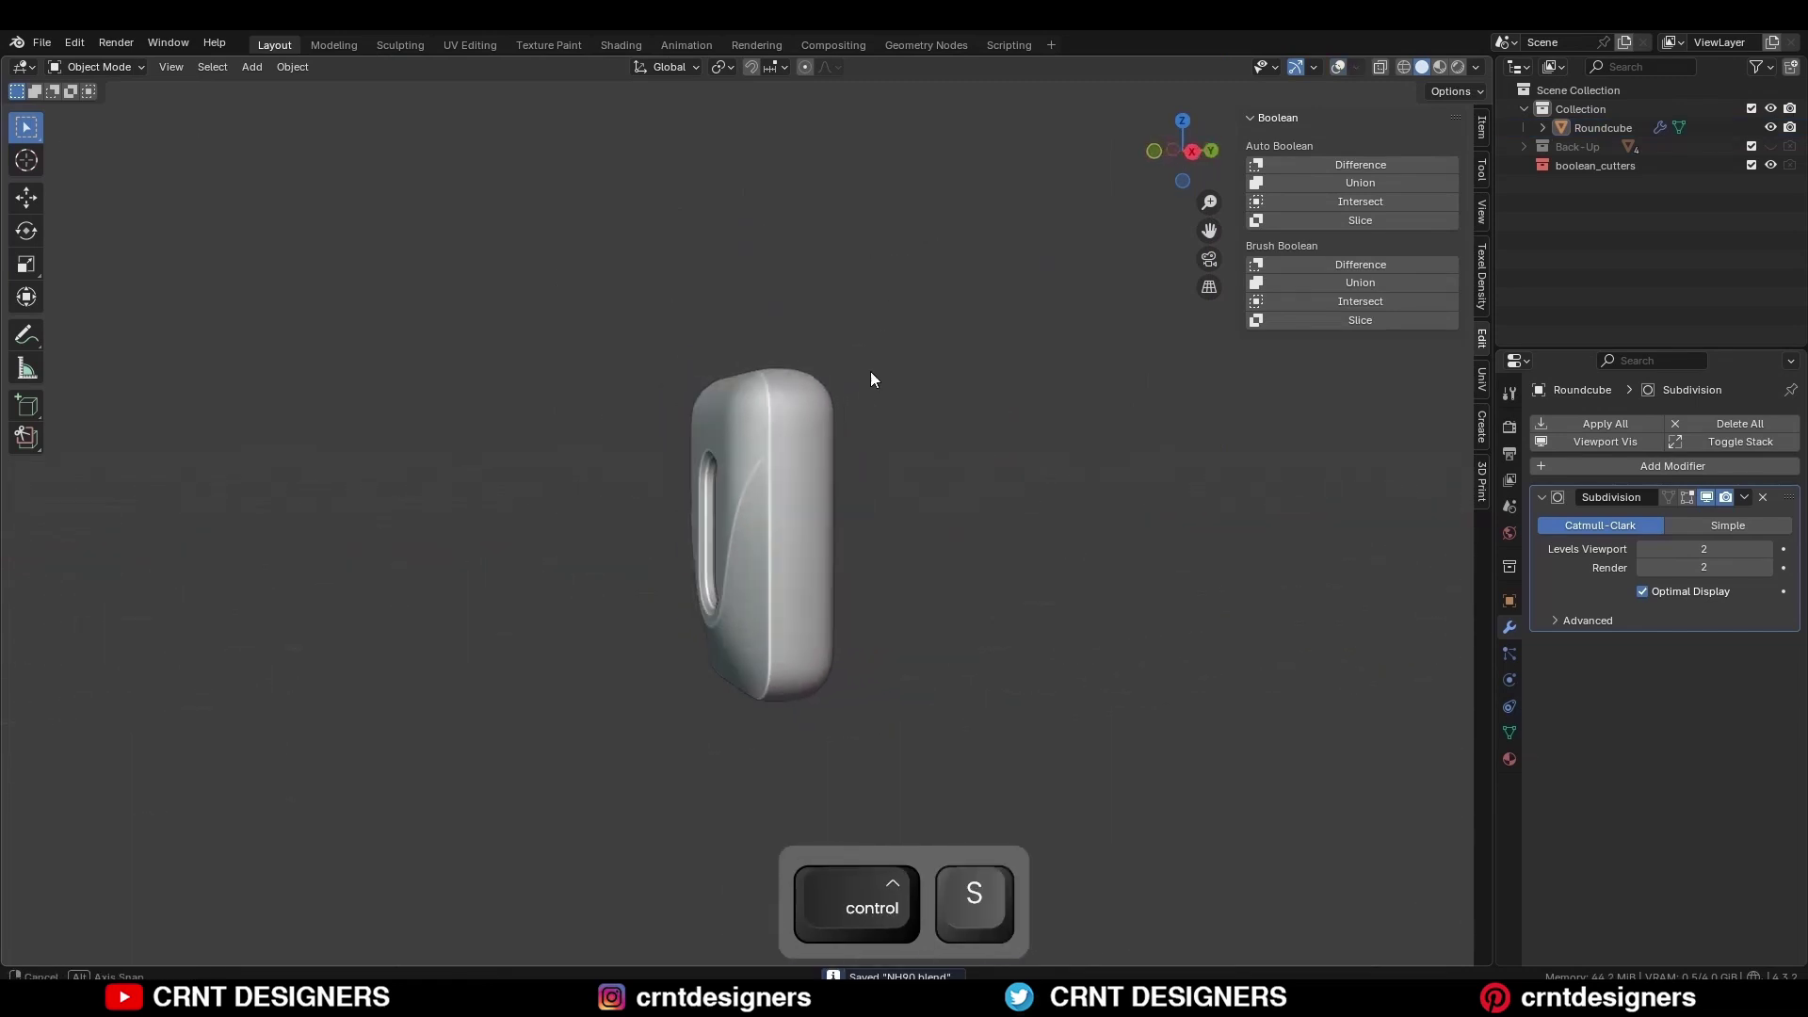